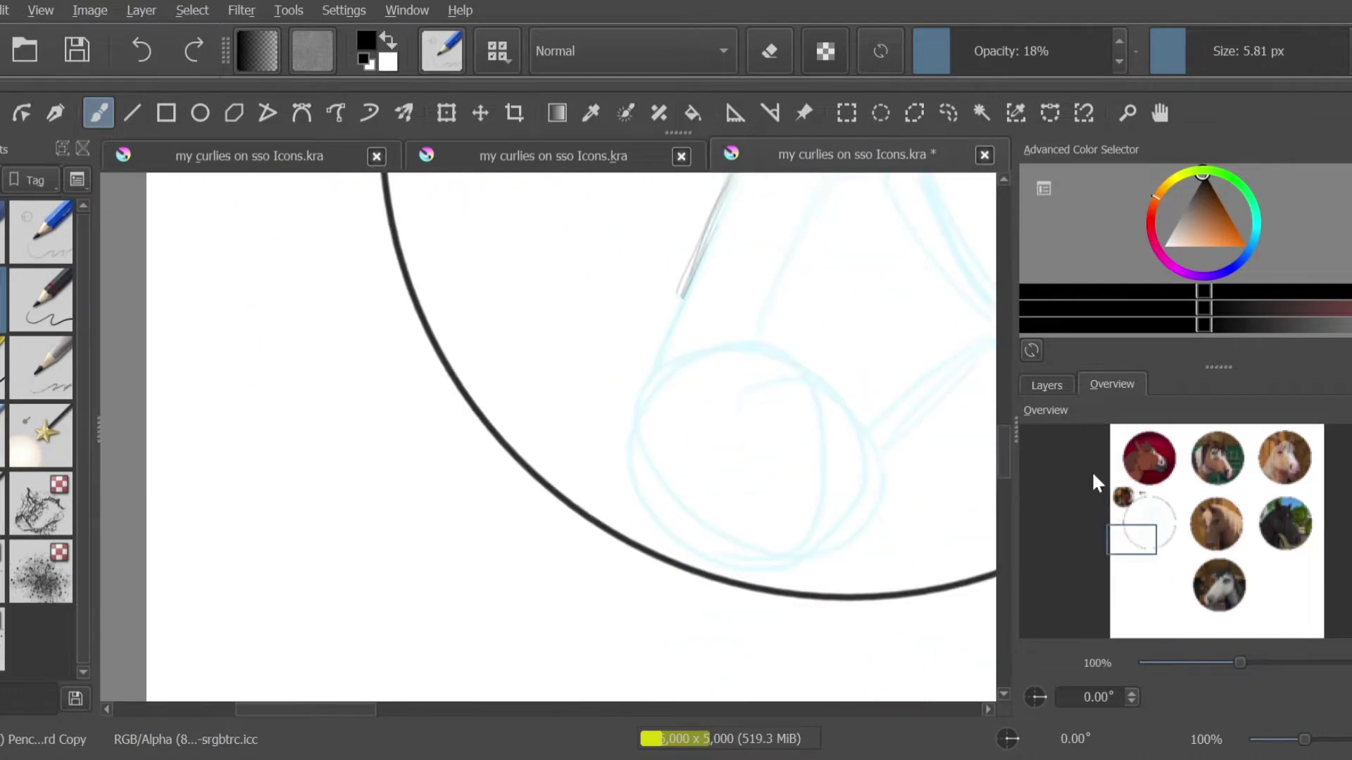
Sketch the horse's muzzle, rounded cheek and throat line in thin pencil strokes over the blue construction guide
{"action": "left_click_drag", "start_coordinate": [641, 388], "coordinate": [697, 513]}
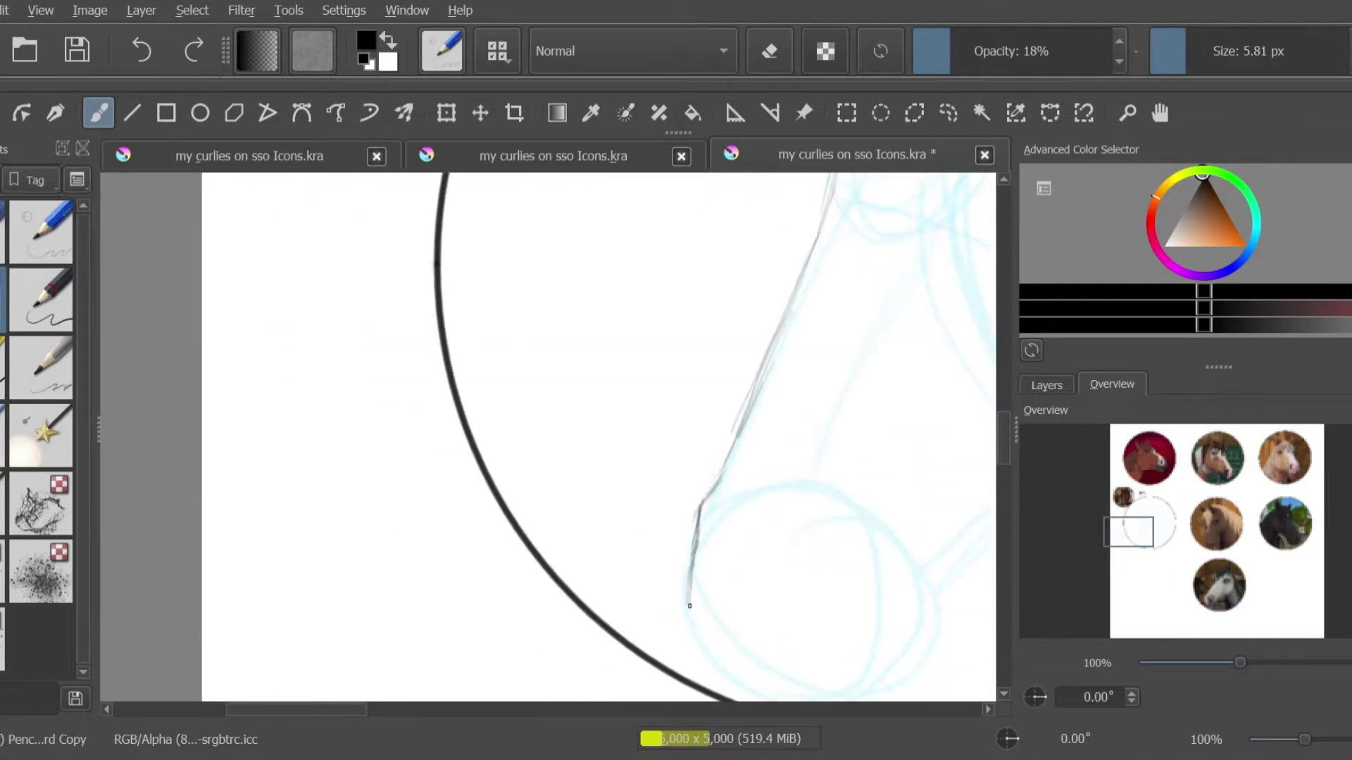
{"action": "left_click_drag", "start_coordinate": [690, 605], "coordinate": [600, 600]}
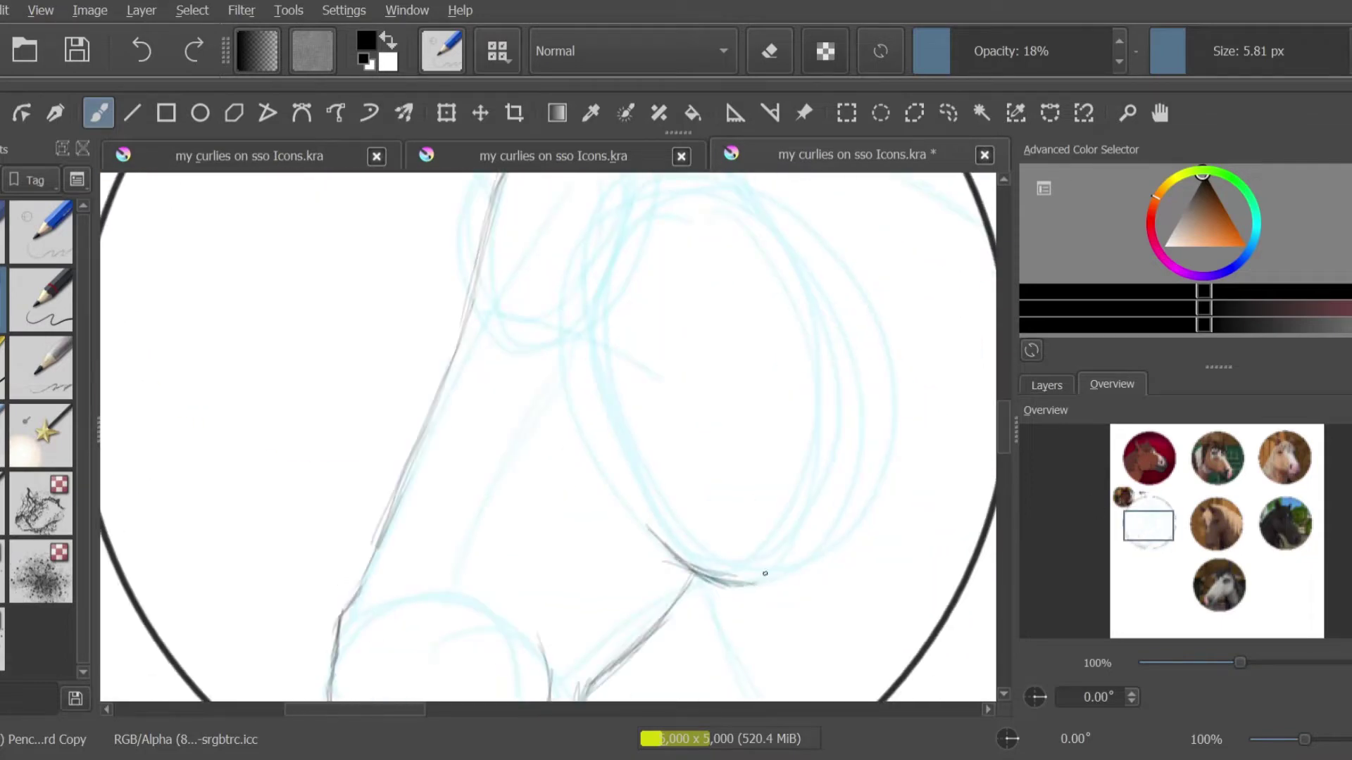
{"action": "mouse_move", "coordinate": [765, 574]}
{"action": "left_mouse_down"}
{"action": "mouse_move", "coordinate": [824, 498]}
{"action": "mouse_move", "coordinate": [854, 383]}
{"action": "mouse_move", "coordinate": [796, 246]}
{"action": "left_mouse_up"}
{"action": "left_click_drag", "start_coordinate": [612, 491], "coordinate": [715, 583]}
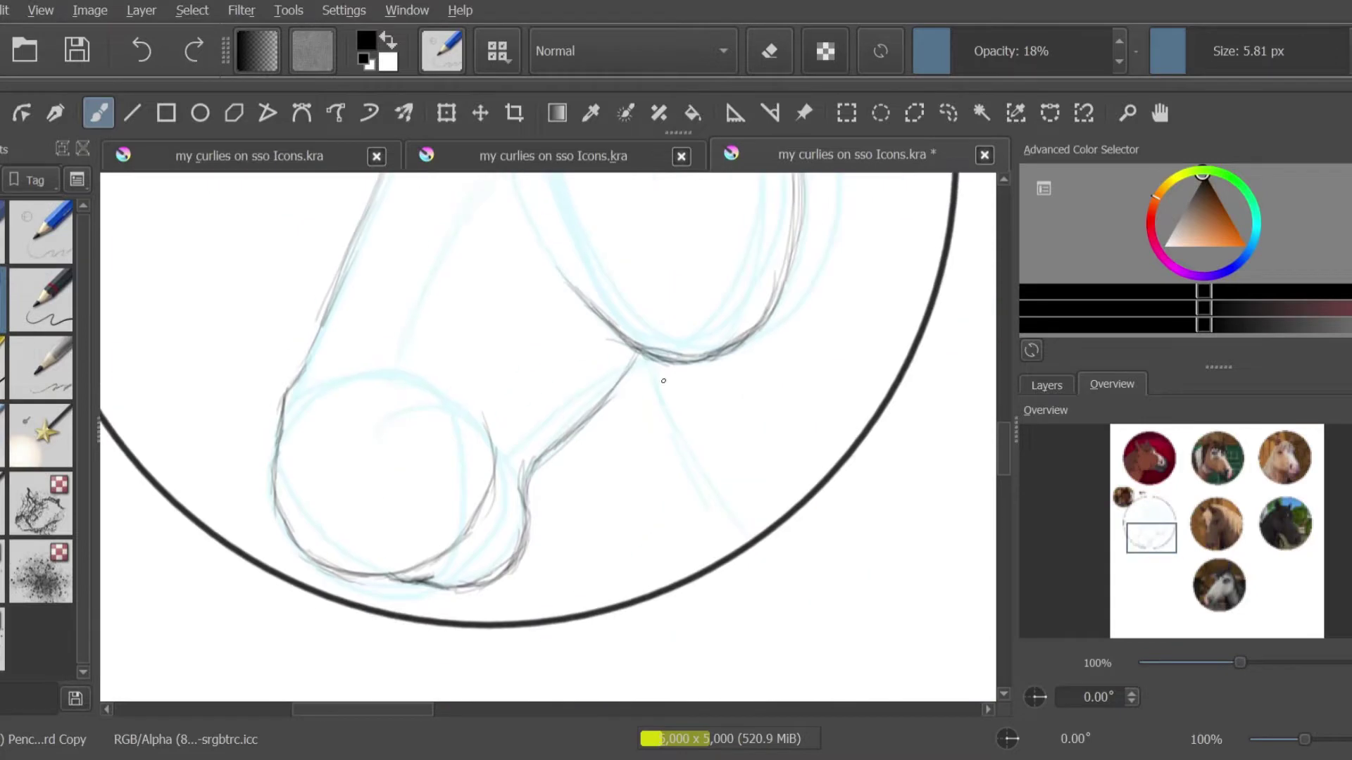
{"action": "left_click_drag", "start_coordinate": [653, 366], "coordinate": [774, 529]}
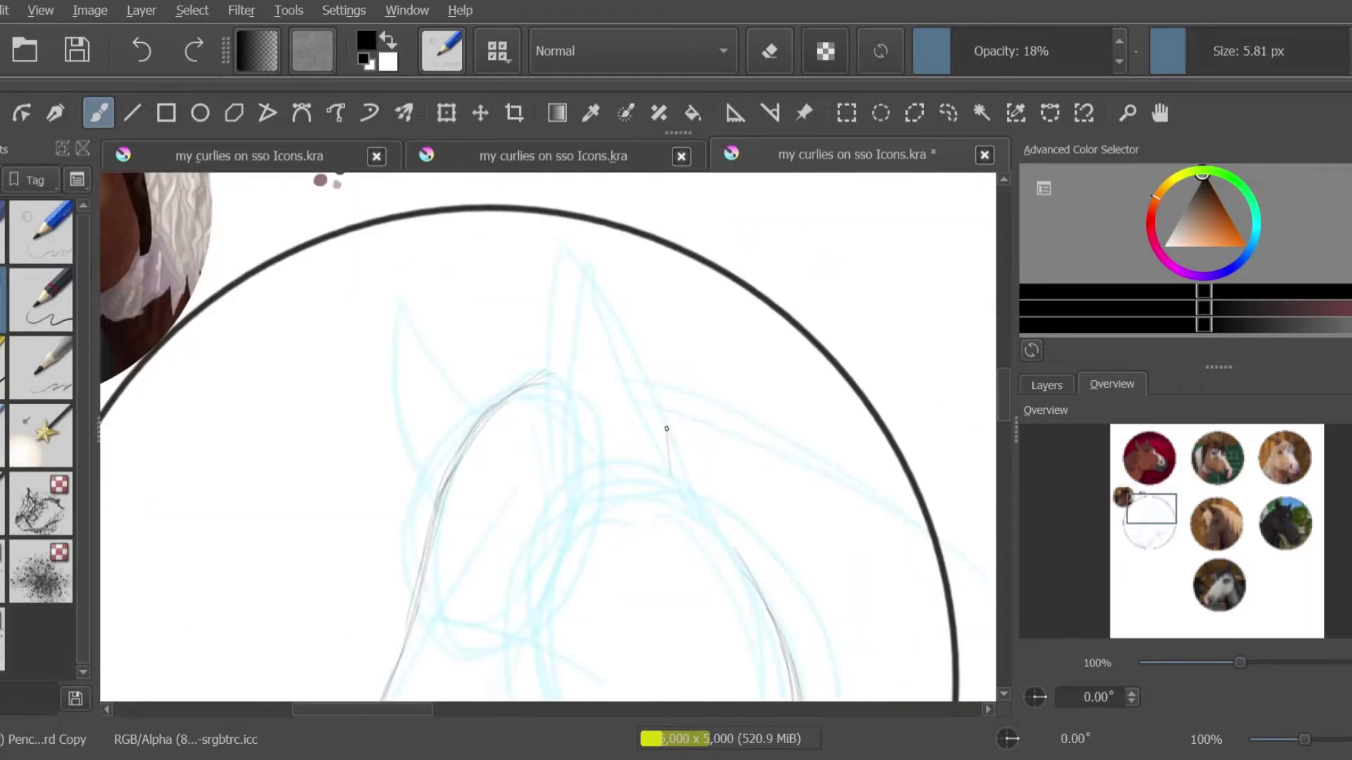
Sketch both of the horse's pointed ears, including the inner edge of the near ear, over the guide
{"action": "mouse_move", "coordinate": [672, 471]}
{"action": "left_mouse_down"}
{"action": "mouse_move", "coordinate": [572, 263]}
{"action": "mouse_move", "coordinate": [557, 442]}
{"action": "left_mouse_up"}
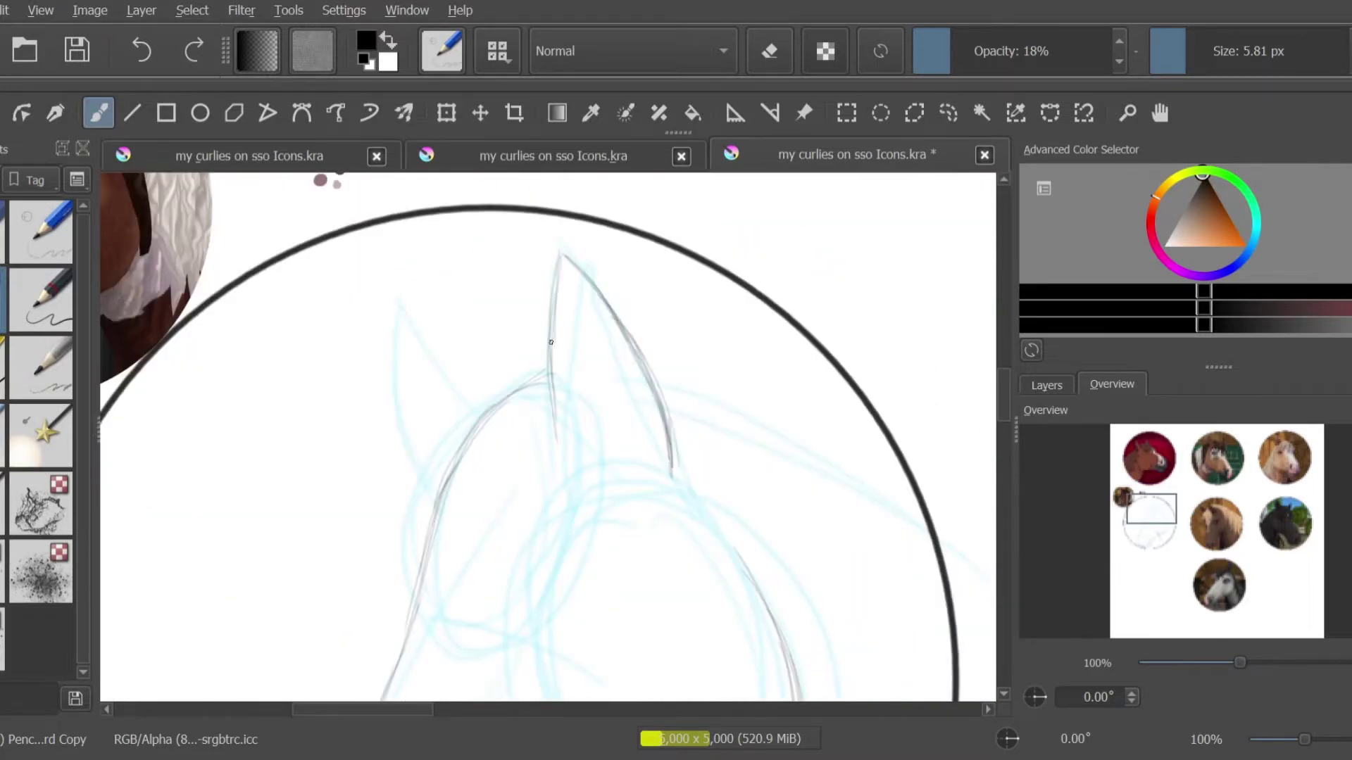
{"action": "left_click_drag", "start_coordinate": [556, 441], "coordinate": [564, 488]}
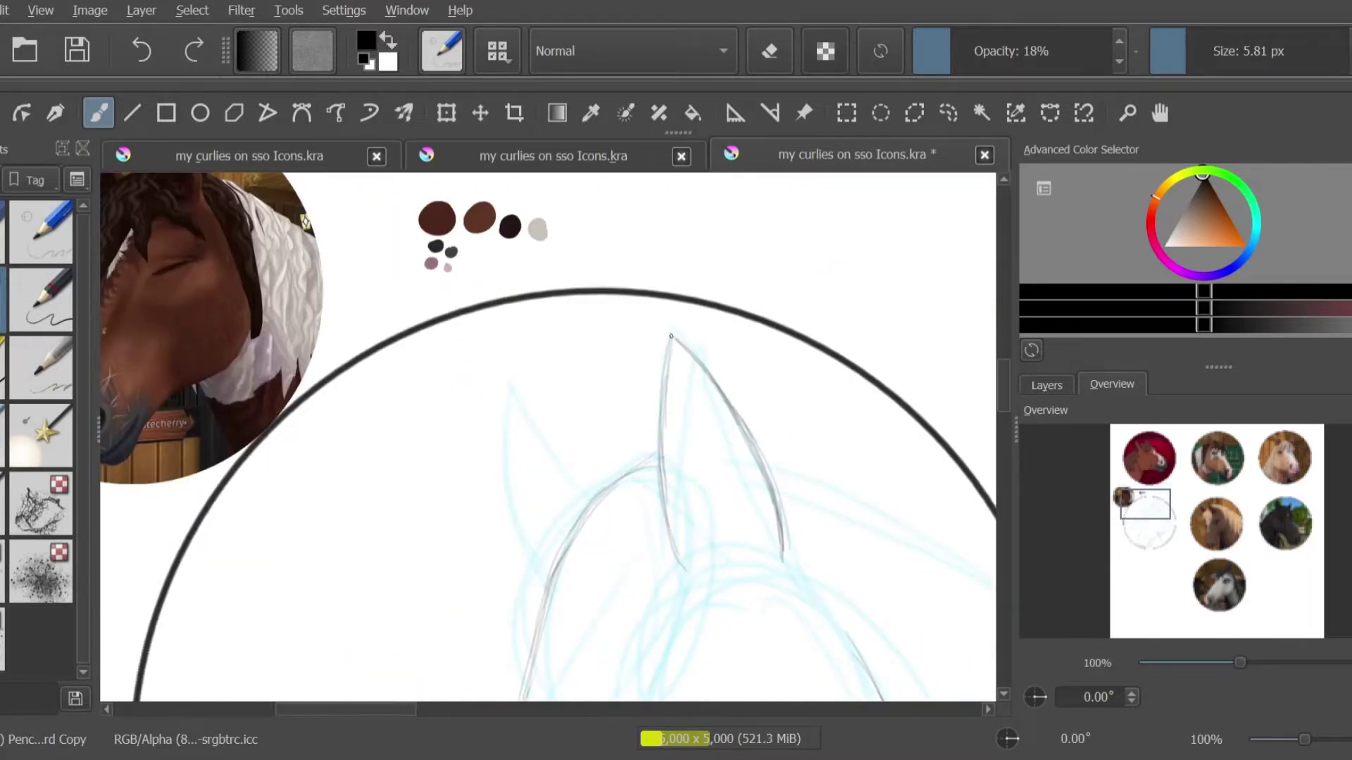
{"action": "mouse_move", "coordinate": [673, 335]}
{"action": "left_mouse_down"}
{"action": "mouse_move", "coordinate": [706, 562]}
{"action": "mouse_move", "coordinate": [736, 492]}
{"action": "left_mouse_up"}
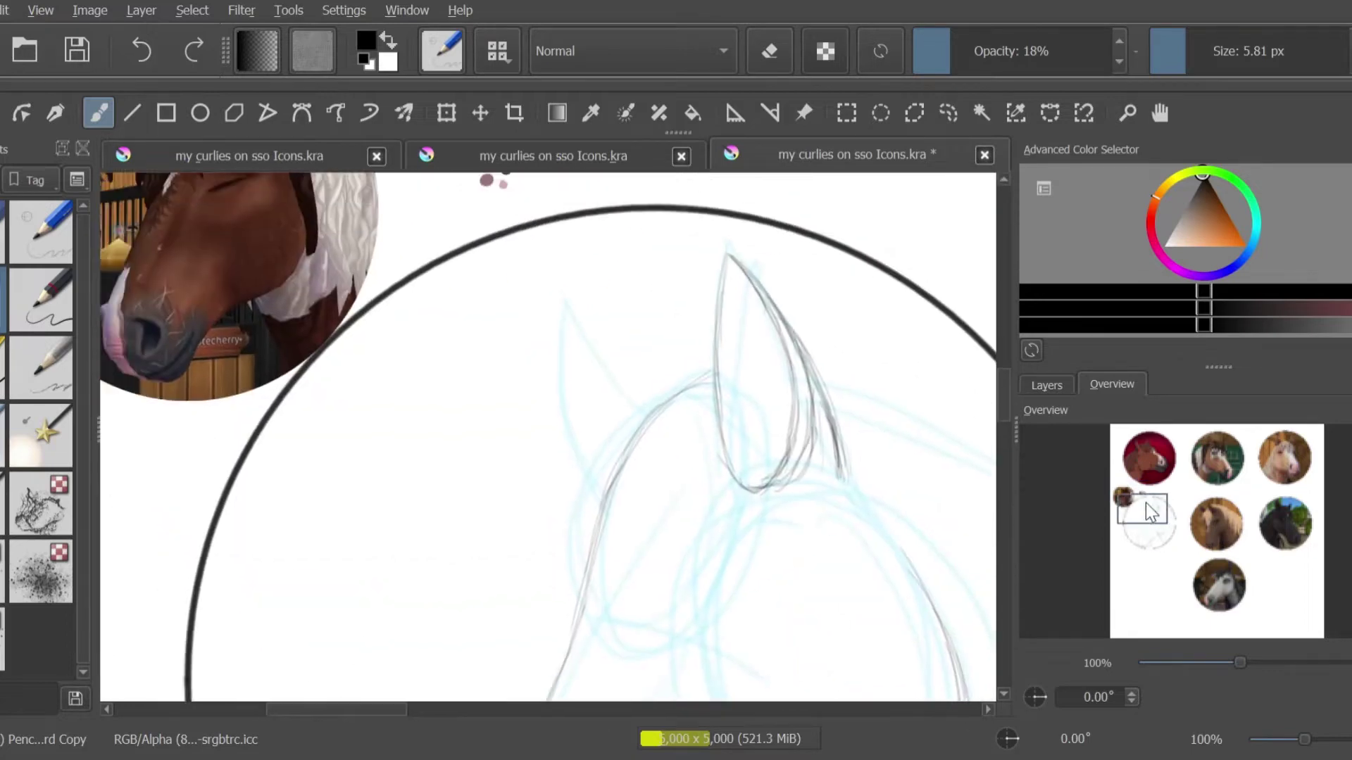
{"action": "left_click_drag", "start_coordinate": [651, 602], "coordinate": [653, 638]}
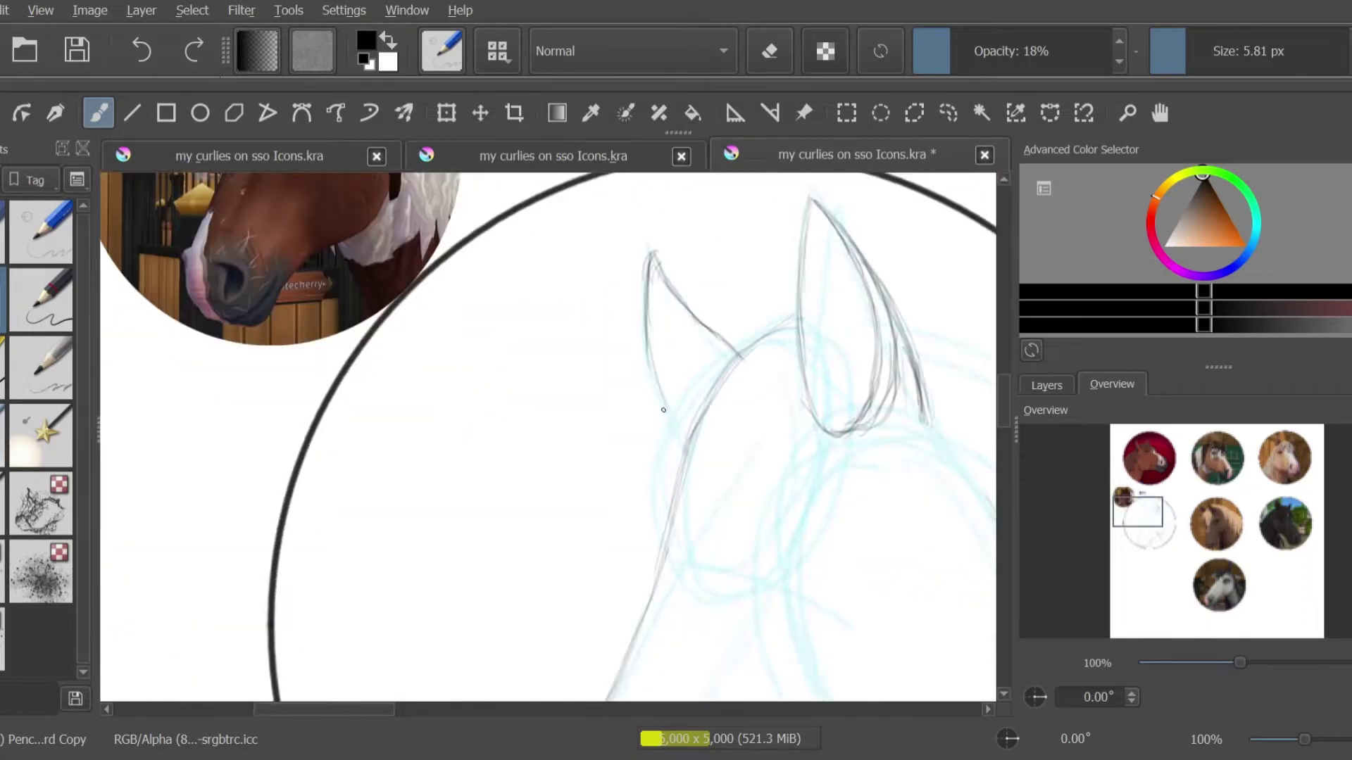
Sketch the nostril, the crest of the neck and the closed eye on the horse's head
{"action": "left_click_drag", "start_coordinate": [1126, 508], "coordinate": [1152, 533]}
{"action": "scroll", "coordinate": [362, 467], "scroll_direction": "down", "scroll_amount": 5}
{"action": "scroll", "coordinate": [371, 387], "scroll_direction": "up", "scroll_amount": 3}
{"action": "key", "text": "/"}
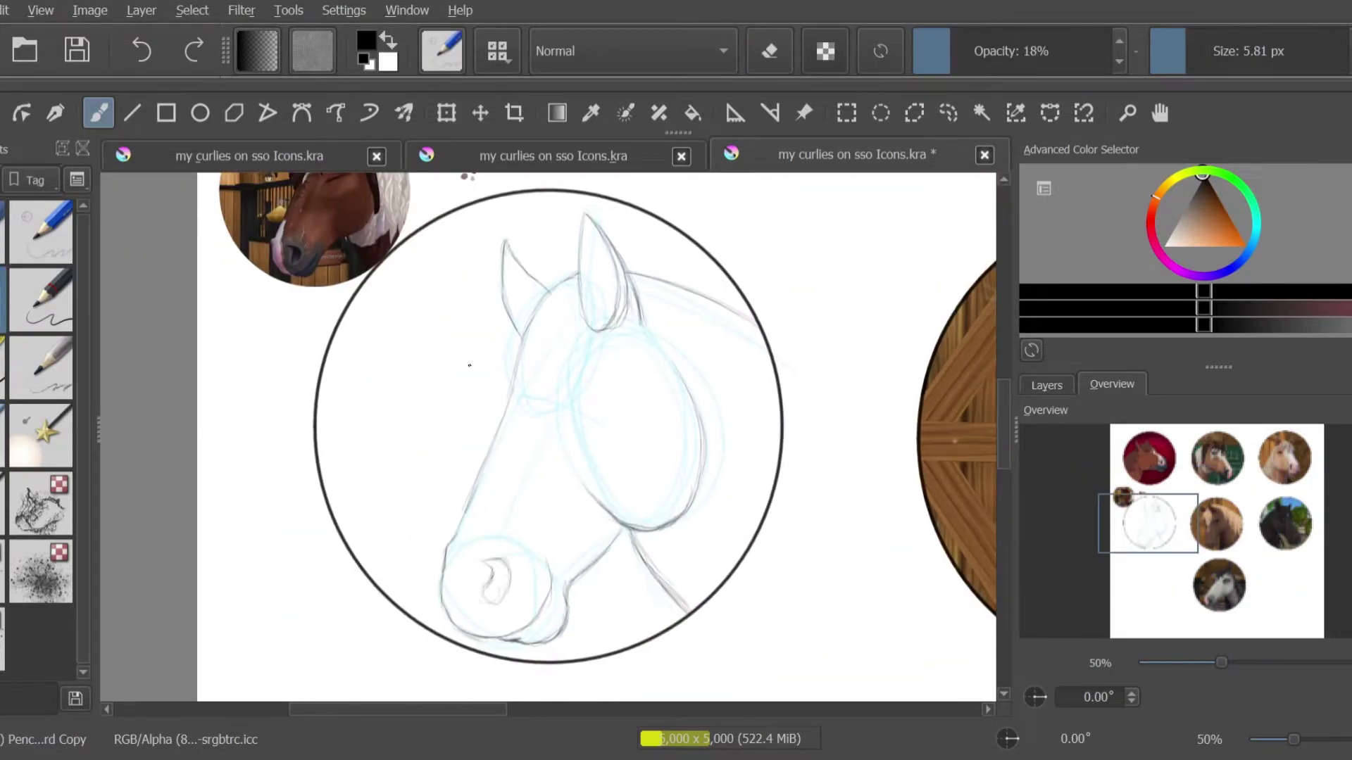
{"action": "scroll", "coordinate": [525, 400], "scroll_direction": "up", "scroll_amount": 3}
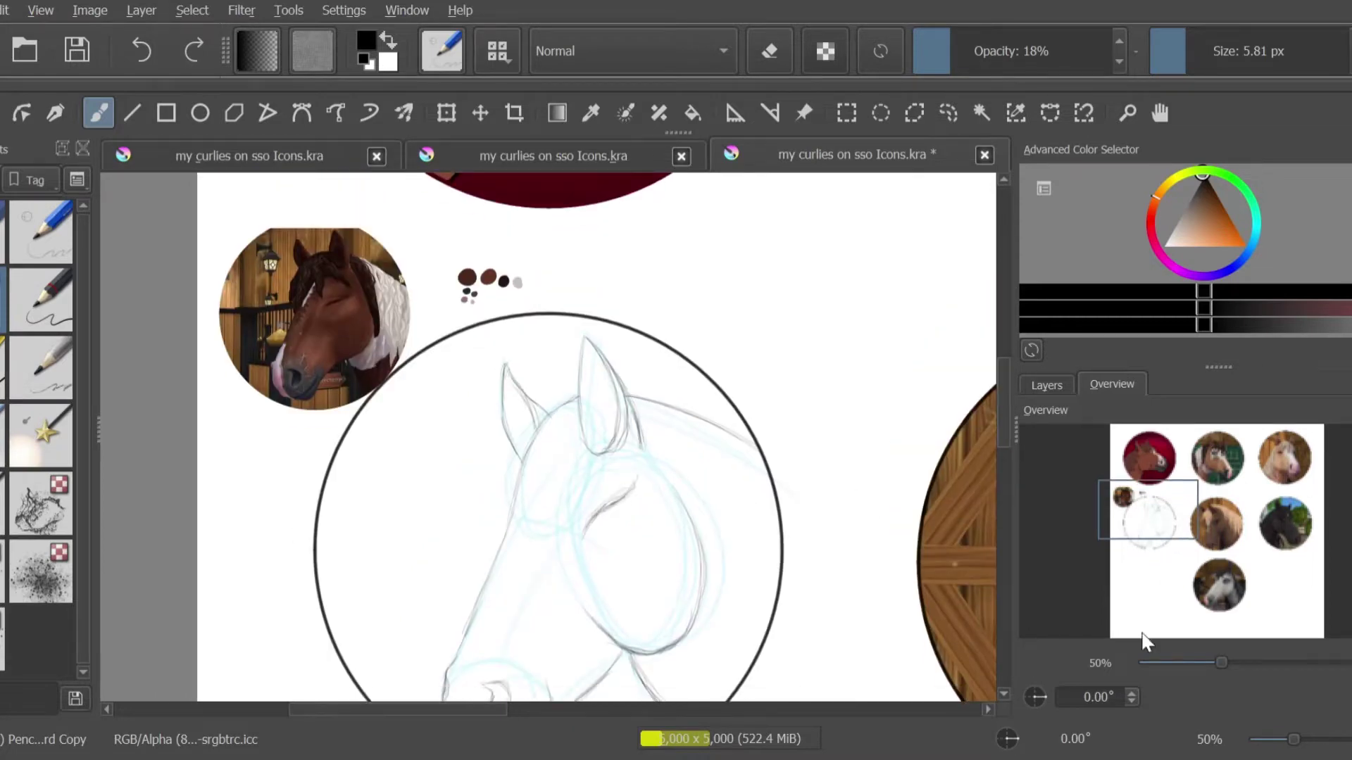
Sketch the outlines of the forehead marking and the nose marking, following the reference picture
{"action": "left_click_drag", "start_coordinate": [1142, 633], "coordinate": [1144, 641]}
{"action": "left_click_drag", "start_coordinate": [1148, 513], "coordinate": [1131, 503]}
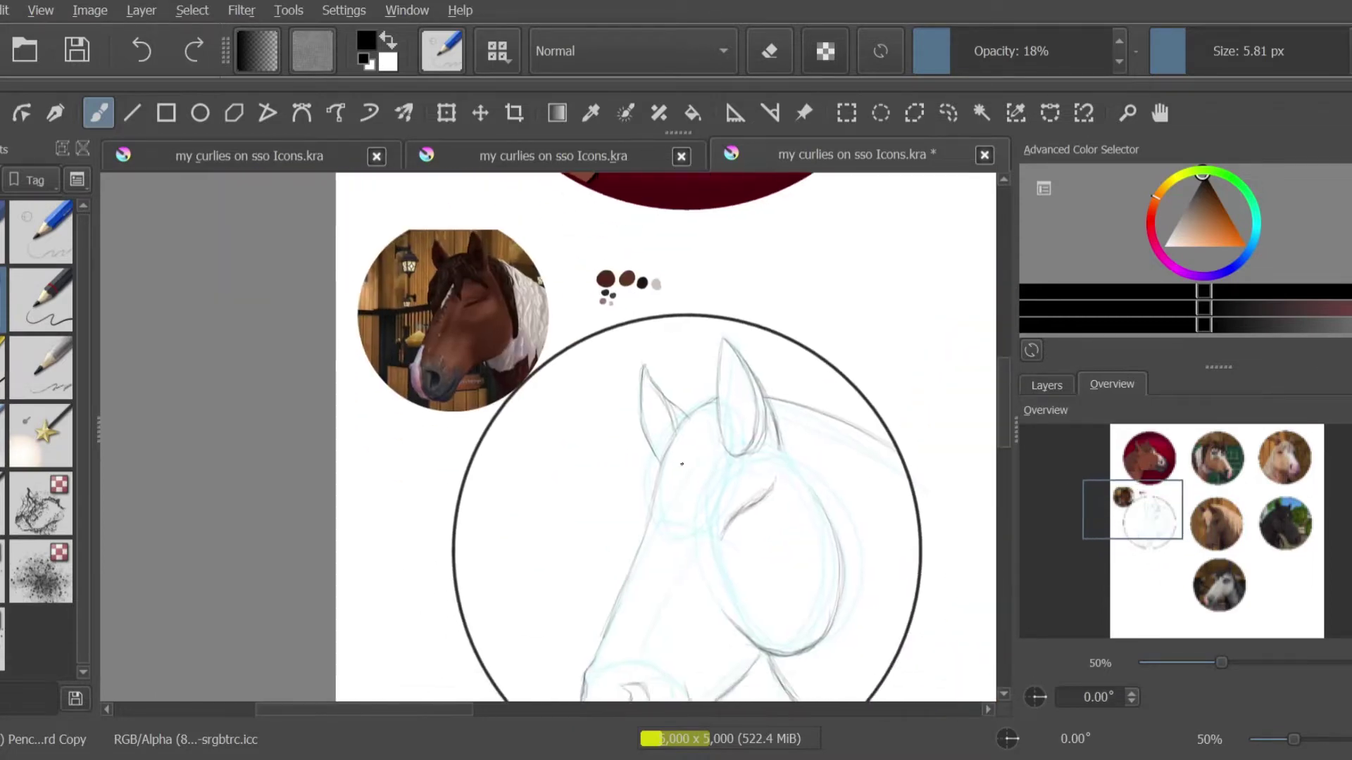
{"action": "scroll", "coordinate": [682, 498], "scroll_direction": "down", "scroll_amount": 2}
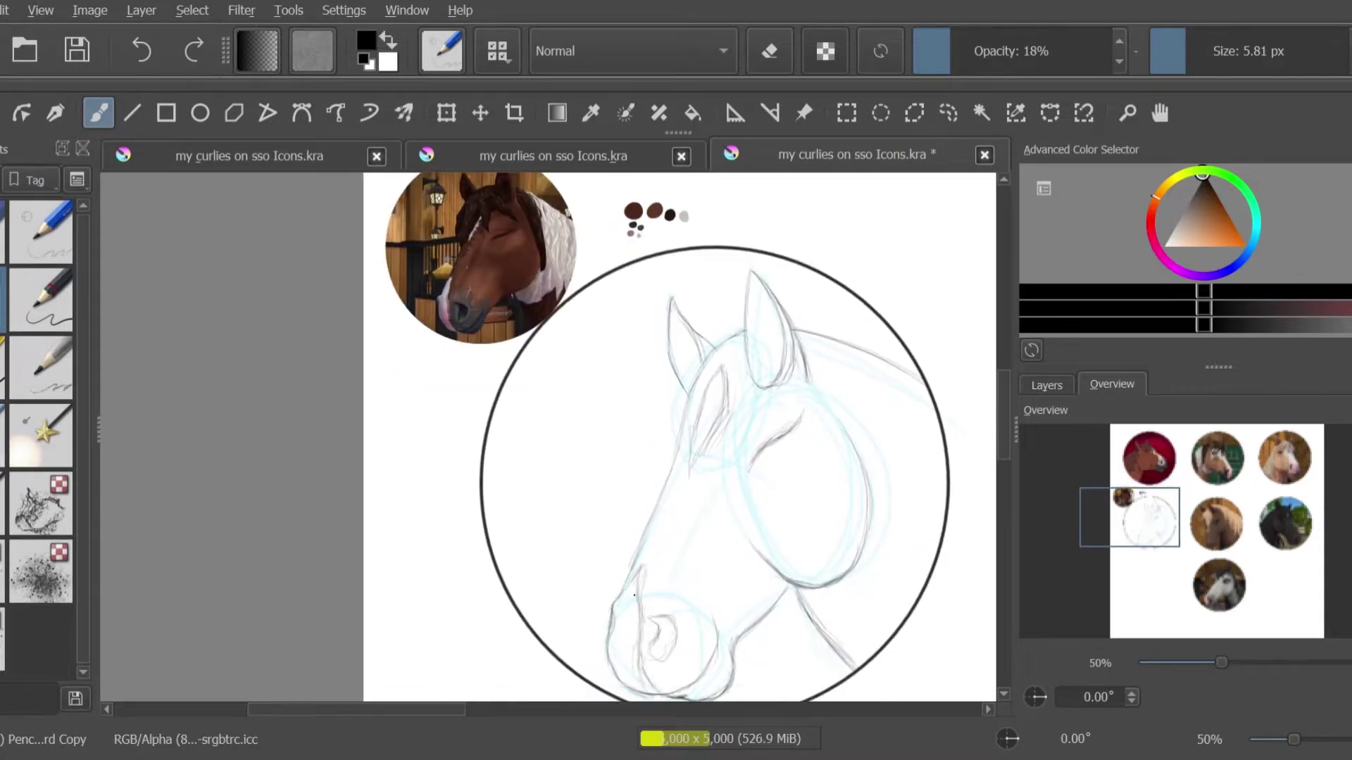
{"action": "left_click_drag", "start_coordinate": [1154, 544], "coordinate": [1156, 541]}
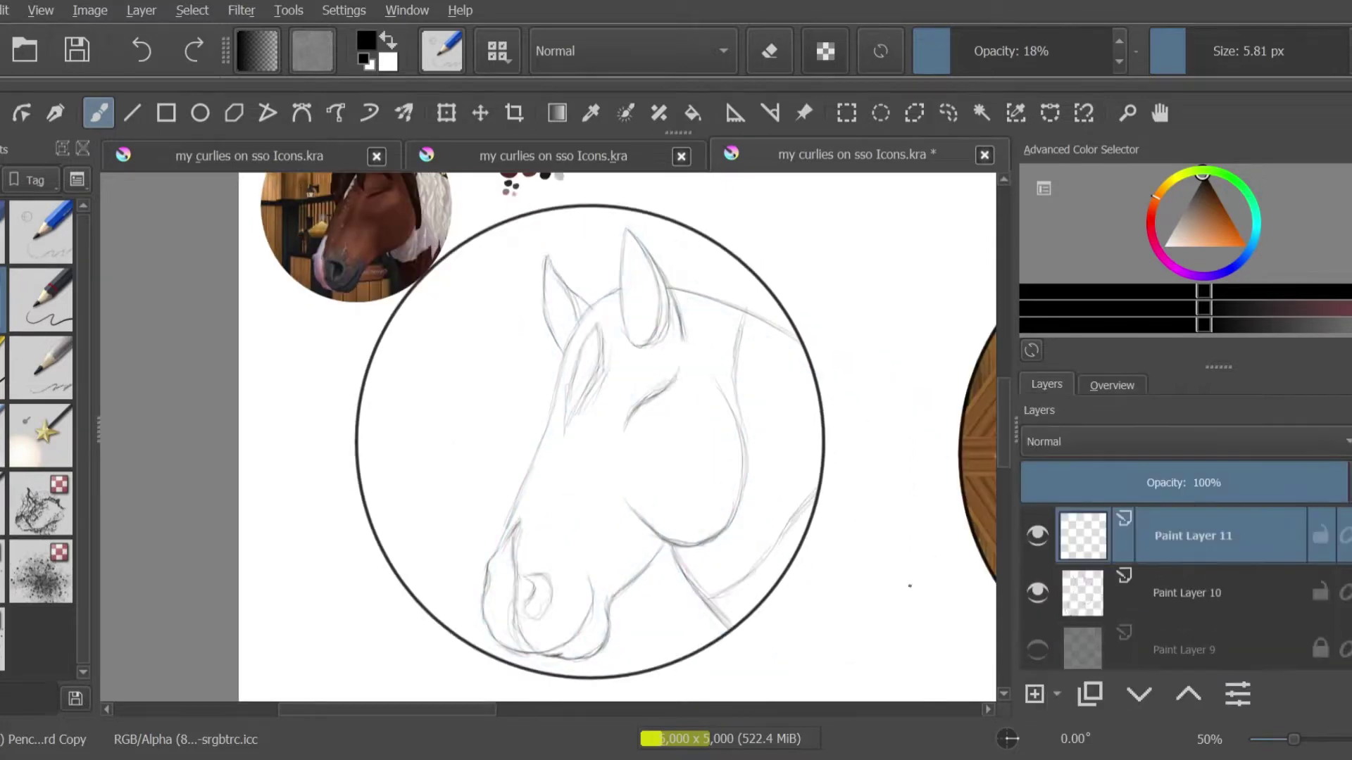
Sketch loose forelock strands between the ears and jagged mane strands down the neck
{"action": "left_click_drag", "start_coordinate": [625, 268], "coordinate": [581, 313]}
{"action": "mouse_move", "coordinate": [586, 404]}
{"action": "left_mouse_down"}
{"action": "mouse_move", "coordinate": [594, 347]}
{"action": "mouse_move", "coordinate": [569, 338]}
{"action": "left_mouse_up"}
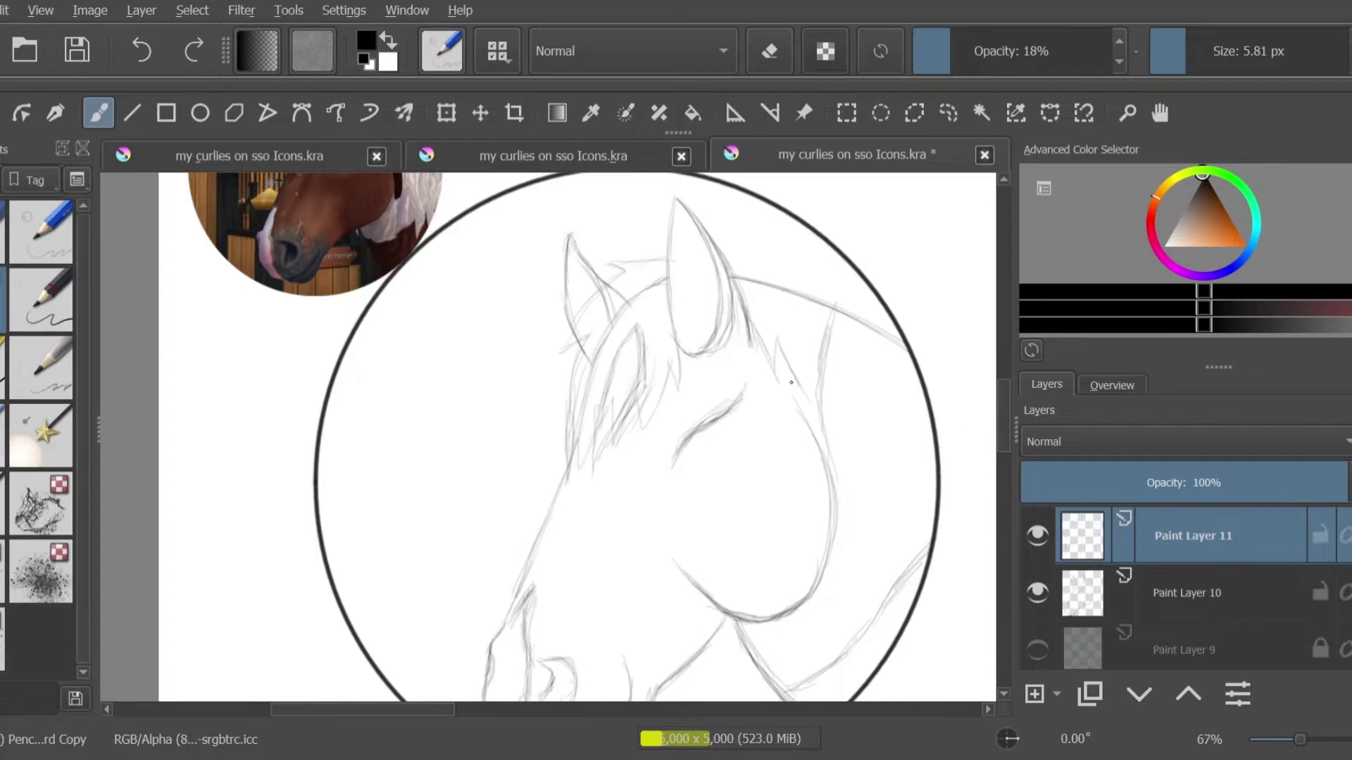
{"action": "left_click_drag", "start_coordinate": [803, 380], "coordinate": [827, 458]}
{"action": "left_click_drag", "start_coordinate": [830, 384], "coordinate": [908, 595]}
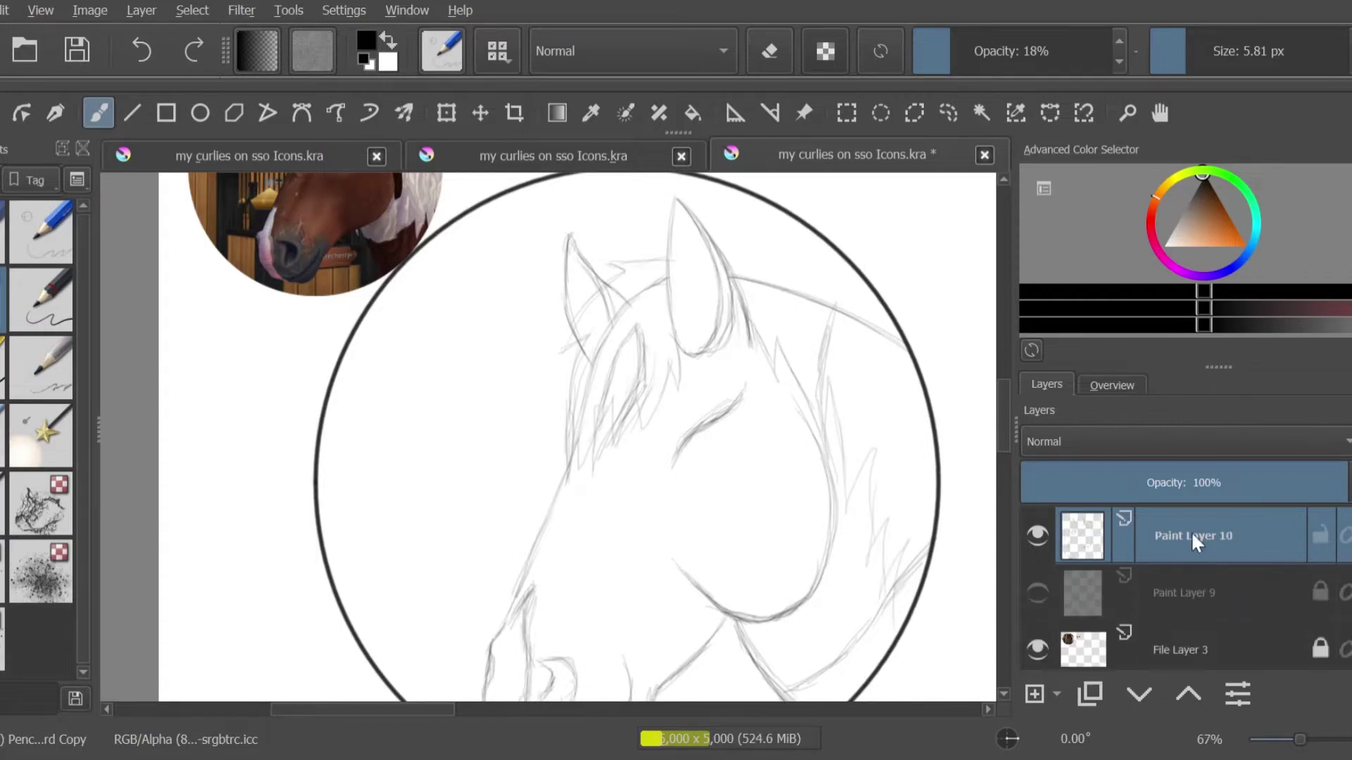
Ink the horse's face line from the forelock down the nose on Paint Layer 11 with the 5.08 px Ink-3 Gpen brush
{"action": "scroll", "coordinate": [1201, 563], "scroll_direction": "up", "scroll_amount": 1}
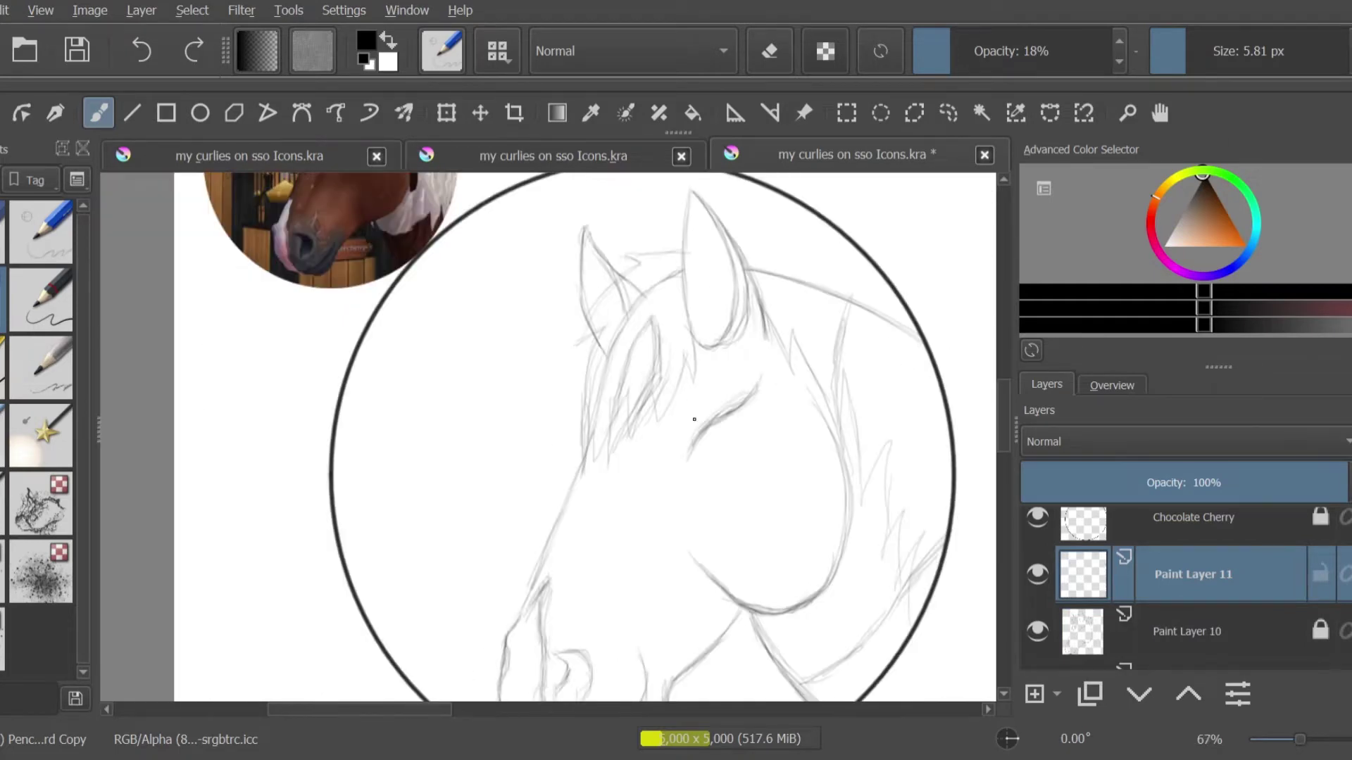
{"action": "key", "text": "slash"}
{"action": "key", "text": "bracketleft"}
{"action": "key", "text": "bracketleft"}
{"action": "key", "text": "bracketleft"}
{"action": "key", "text": "plus"}
{"action": "key", "text": "plus"}
{"action": "key", "text": "plus"}
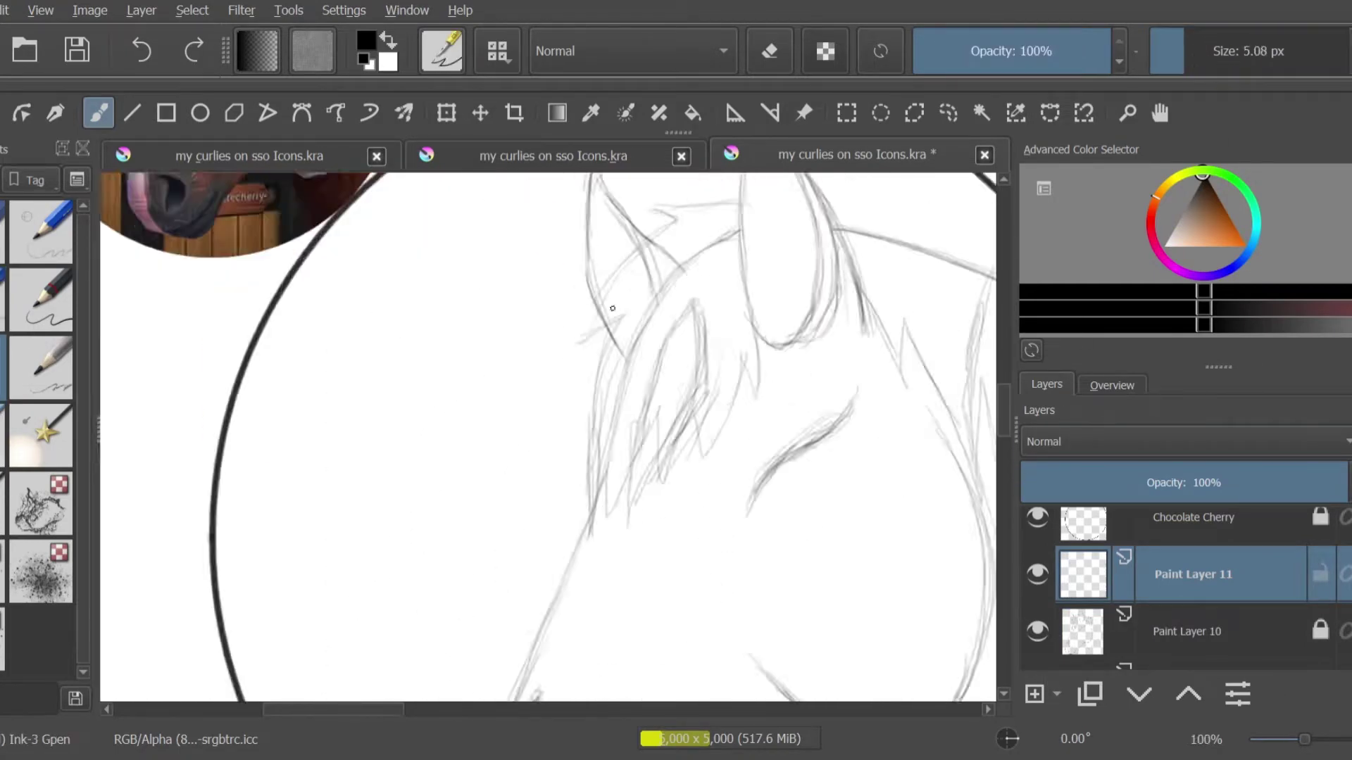
{"action": "left_click", "coordinate": [1112, 385]}
{"action": "left_click_drag", "start_coordinate": [732, 198], "coordinate": [588, 573]}
{"action": "key", "text": "ctrl+z"}
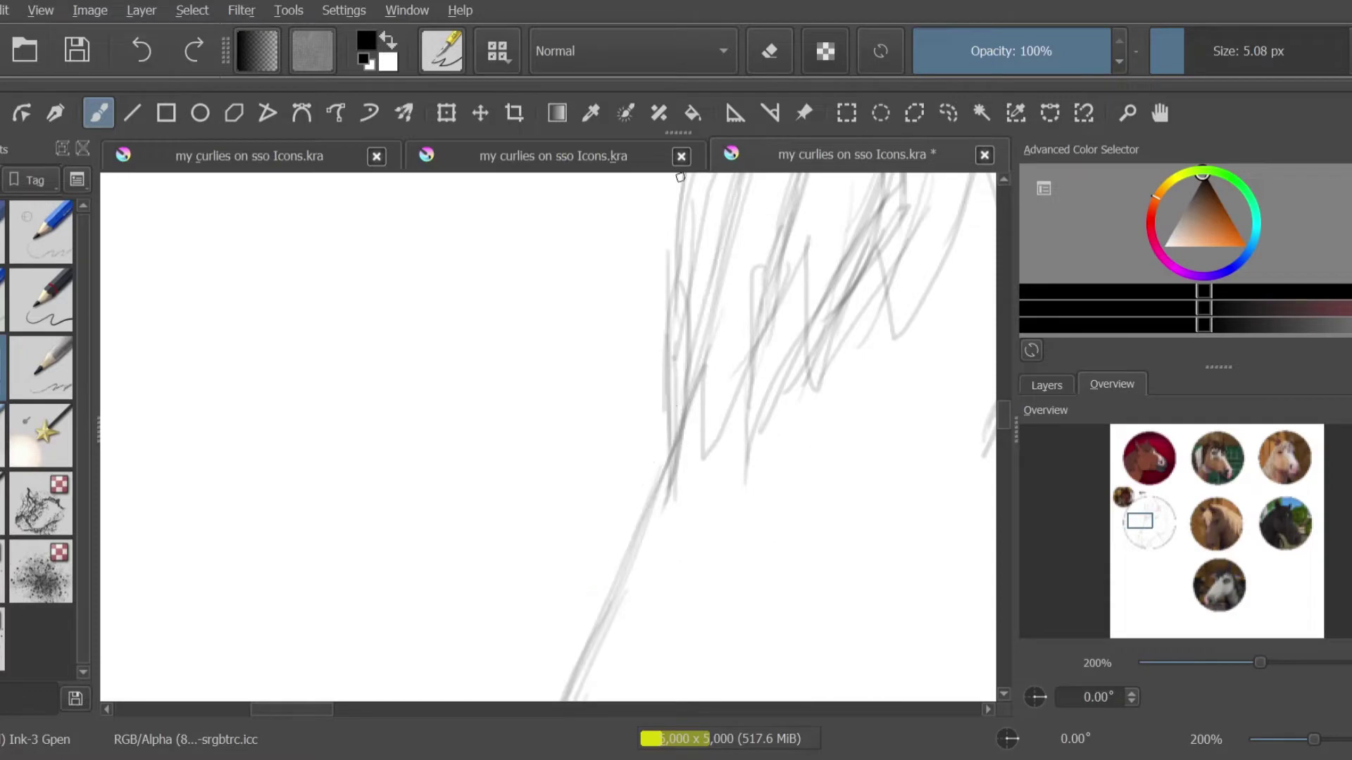
{"action": "left_click_drag", "start_coordinate": [736, 193], "coordinate": [553, 700]}
{"action": "left_click_drag", "start_coordinate": [552, 700], "coordinate": [396, 429]}
{"action": "key", "text": "e"}
{"action": "key", "text": "e"}
{"action": "mouse_move", "coordinate": [429, 385]}
{"action": "left_mouse_down"}
{"action": "mouse_move", "coordinate": [335, 637]}
{"action": "mouse_move", "coordinate": [299, 637]}
{"action": "left_mouse_up"}
{"action": "key", "text": "ctrl+z"}
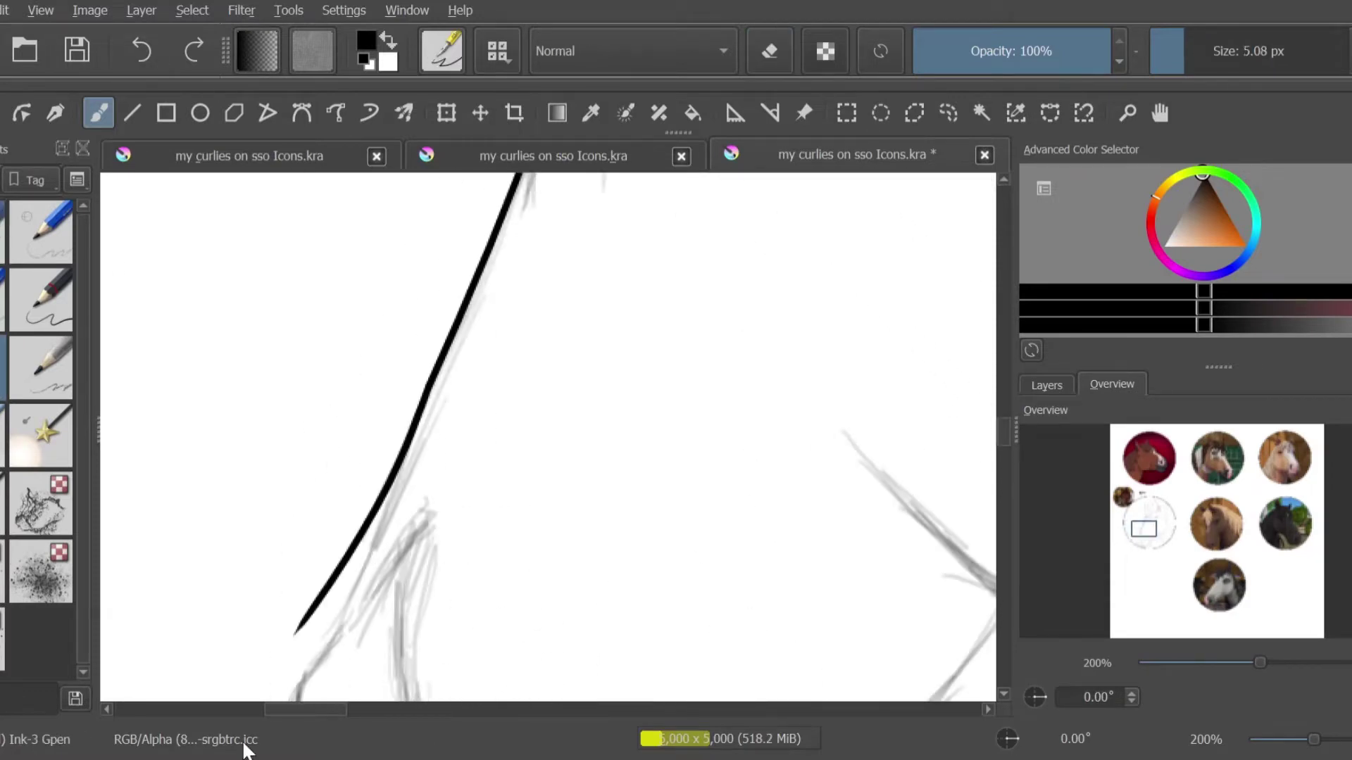
{"action": "key", "text": "ctrl+z"}
Clean up the break in the inked face line and redraw it down the bridge of the nose
{"action": "key", "text": "e"}
{"action": "mouse_move", "coordinate": [428, 387]}
{"action": "left_mouse_down"}
{"action": "mouse_move", "coordinate": [296, 687]}
{"action": "mouse_move", "coordinate": [459, 323]}
{"action": "left_mouse_up"}
{"action": "key", "text": "e"}
{"action": "left_click_drag", "start_coordinate": [275, 368], "coordinate": [226, 519]}
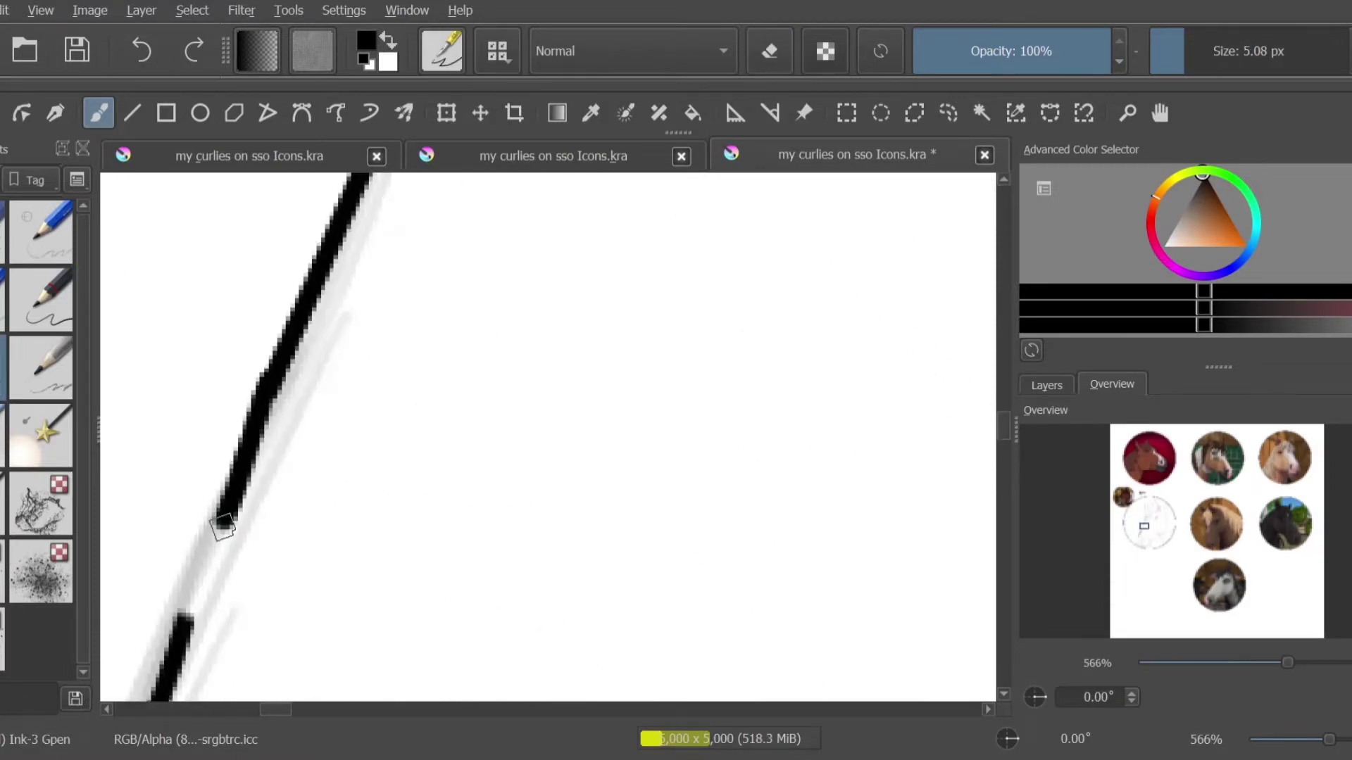
{"action": "key", "text": "ctrl+z"}
{"action": "left_click_drag", "start_coordinate": [272, 373], "coordinate": [156, 676]}
Ink the front of the muzzle from the end of the nose bridge down around the upper lip
{"action": "key", "text": "minus"}
{"action": "key", "text": "minus"}
{"action": "key", "text": "minus"}
{"action": "key", "text": "plus"}
{"action": "key", "text": "plus"}
{"action": "key", "text": "plus"}
{"action": "key", "text": "plus"}
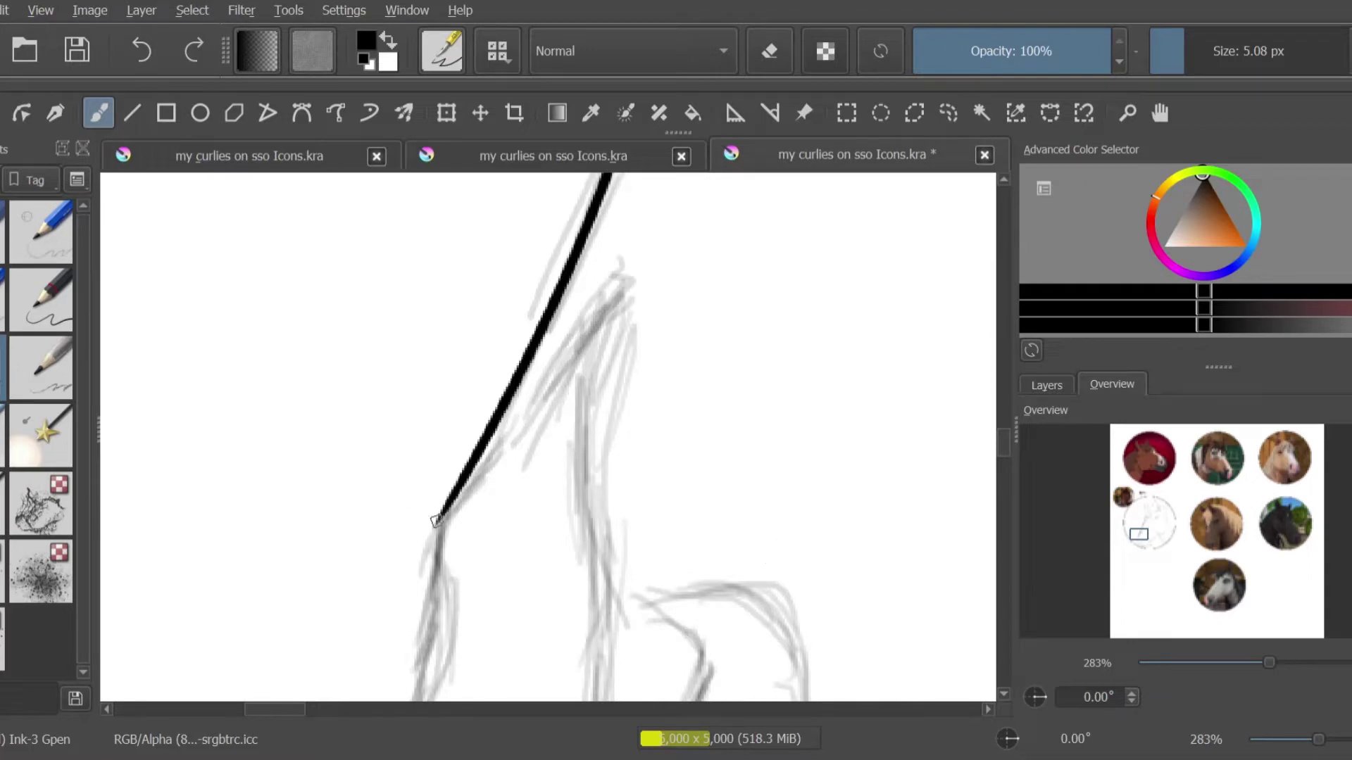
{"action": "left_click_drag", "start_coordinate": [436, 521], "coordinate": [416, 700]}
{"action": "scroll", "coordinate": [417, 633], "scroll_direction": "down", "scroll_amount": 5}
{"action": "mouse_move", "coordinate": [386, 338]}
{"action": "left_mouse_down"}
{"action": "mouse_move", "coordinate": [535, 649]}
{"action": "mouse_move", "coordinate": [732, 649]}
{"action": "left_mouse_up"}
Trim the loose end of the inked line at the bottom of the upper lip
{"action": "key", "text": "e"}
{"action": "key", "text": "e"}
{"action": "scroll", "coordinate": [733, 649], "scroll_direction": "down", "scroll_amount": 3}
{"action": "mouse_move", "coordinate": [616, 496]}
{"action": "left_mouse_down"}
{"action": "mouse_move", "coordinate": [623, 454]}
{"action": "mouse_move", "coordinate": [574, 506]}
{"action": "left_mouse_up"}
{"action": "key", "text": "e"}
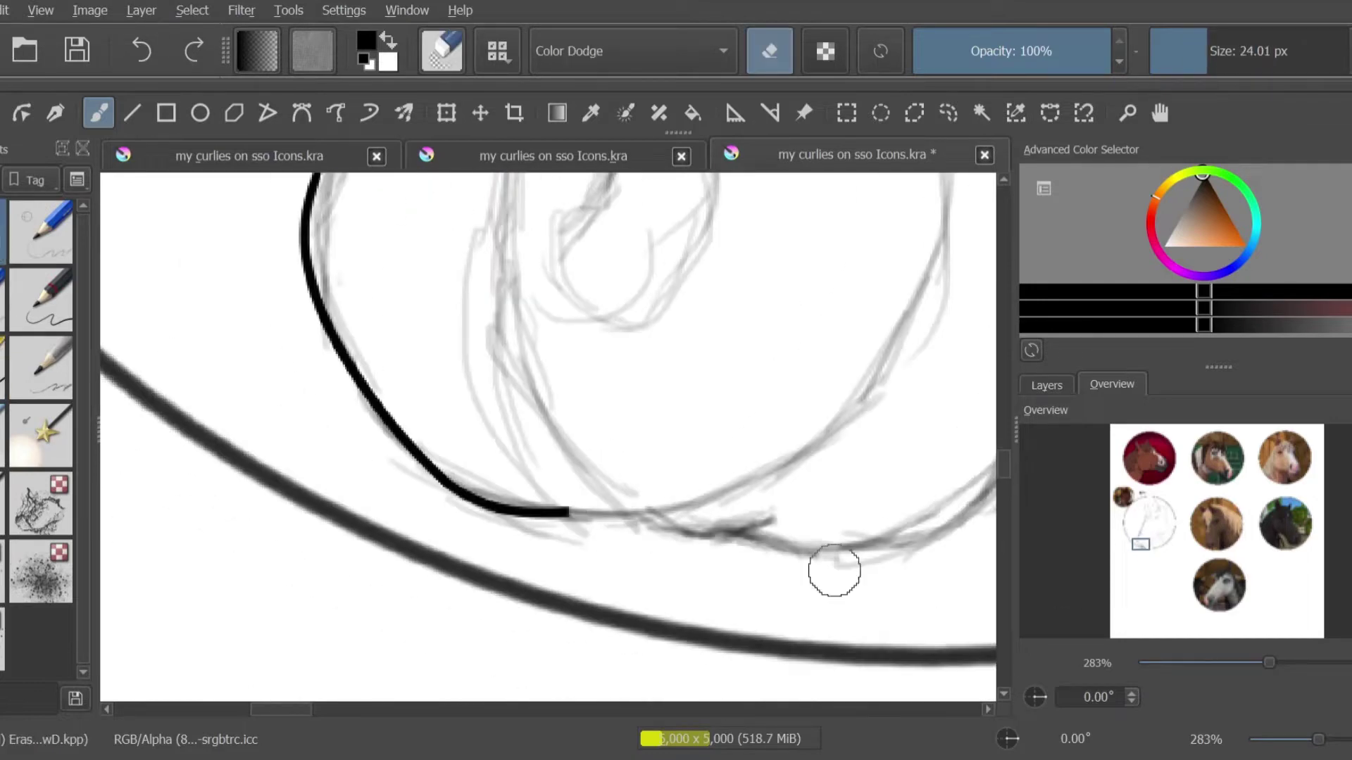
{"action": "key", "text": "e"}
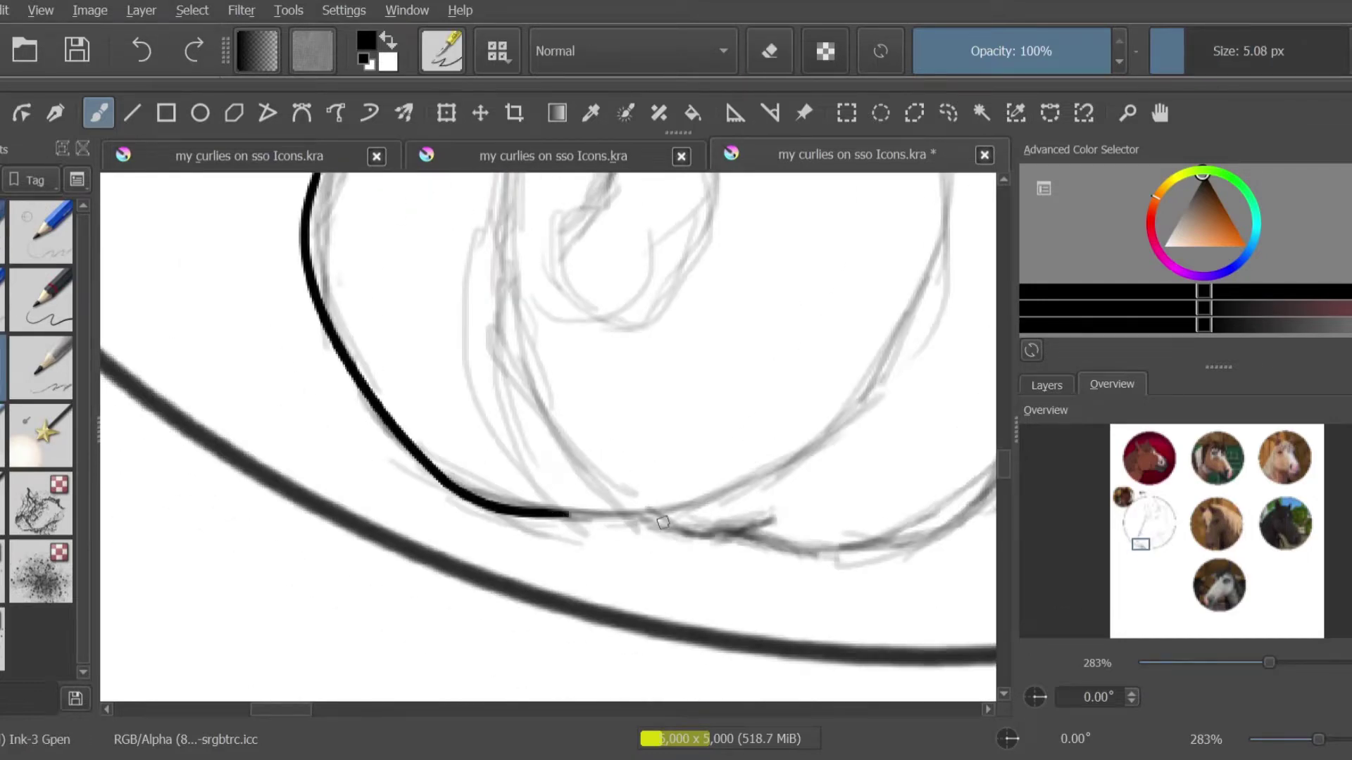
Rotate the canvas to 105° to ink the underside of the upper lip, close the gap in the line and reset the rotation
{"action": "left_click_drag", "start_coordinate": [645, 489], "coordinate": [1160, 577]}
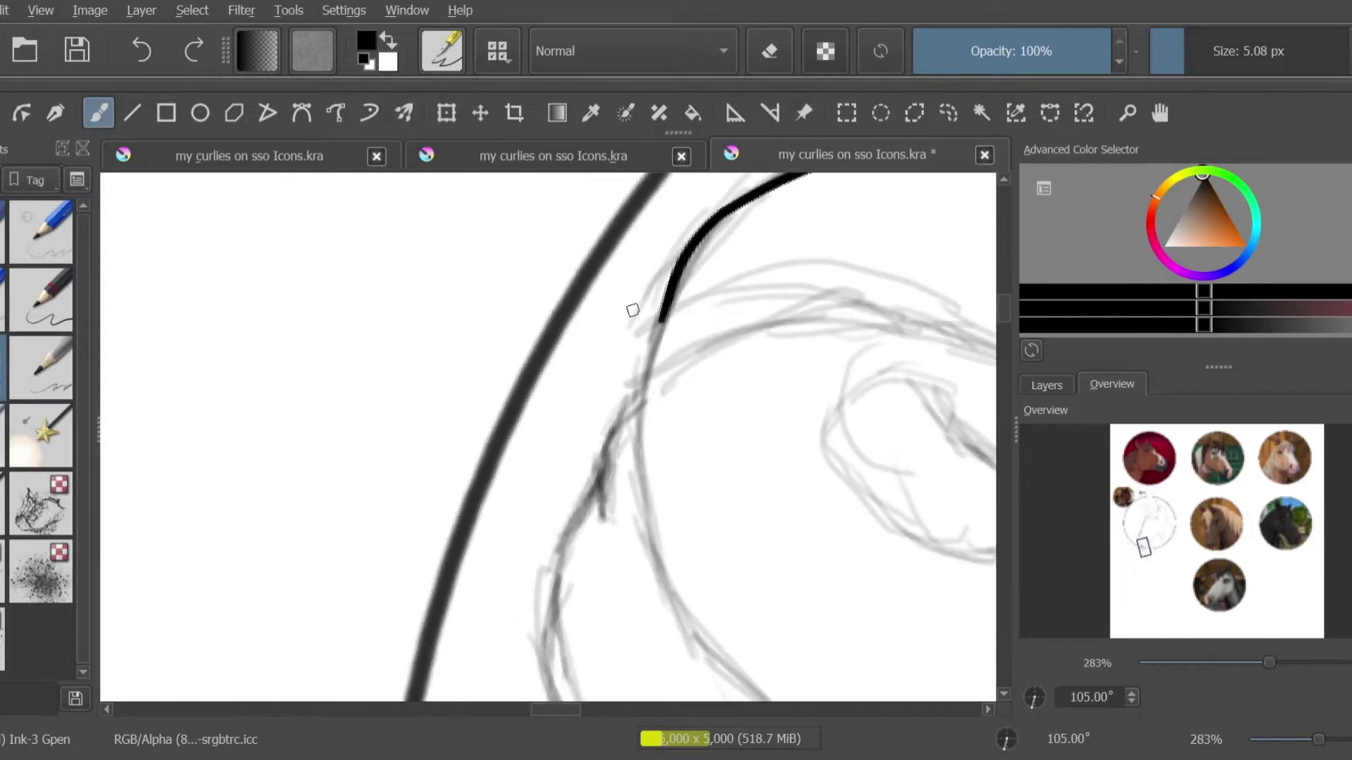
{"action": "mouse_move", "coordinate": [662, 311]}
{"action": "left_mouse_down"}
{"action": "mouse_move", "coordinate": [708, 700]}
{"action": "mouse_move", "coordinate": [669, 612]}
{"action": "mouse_move", "coordinate": [697, 701]}
{"action": "mouse_move", "coordinate": [656, 338]}
{"action": "left_mouse_up"}
{"action": "key", "text": "ctrl+z"}
{"action": "key", "text": "e"}
{"action": "key", "text": "e"}
{"action": "scroll", "coordinate": [247, 176], "scroll_direction": "up", "scroll_amount": 3}
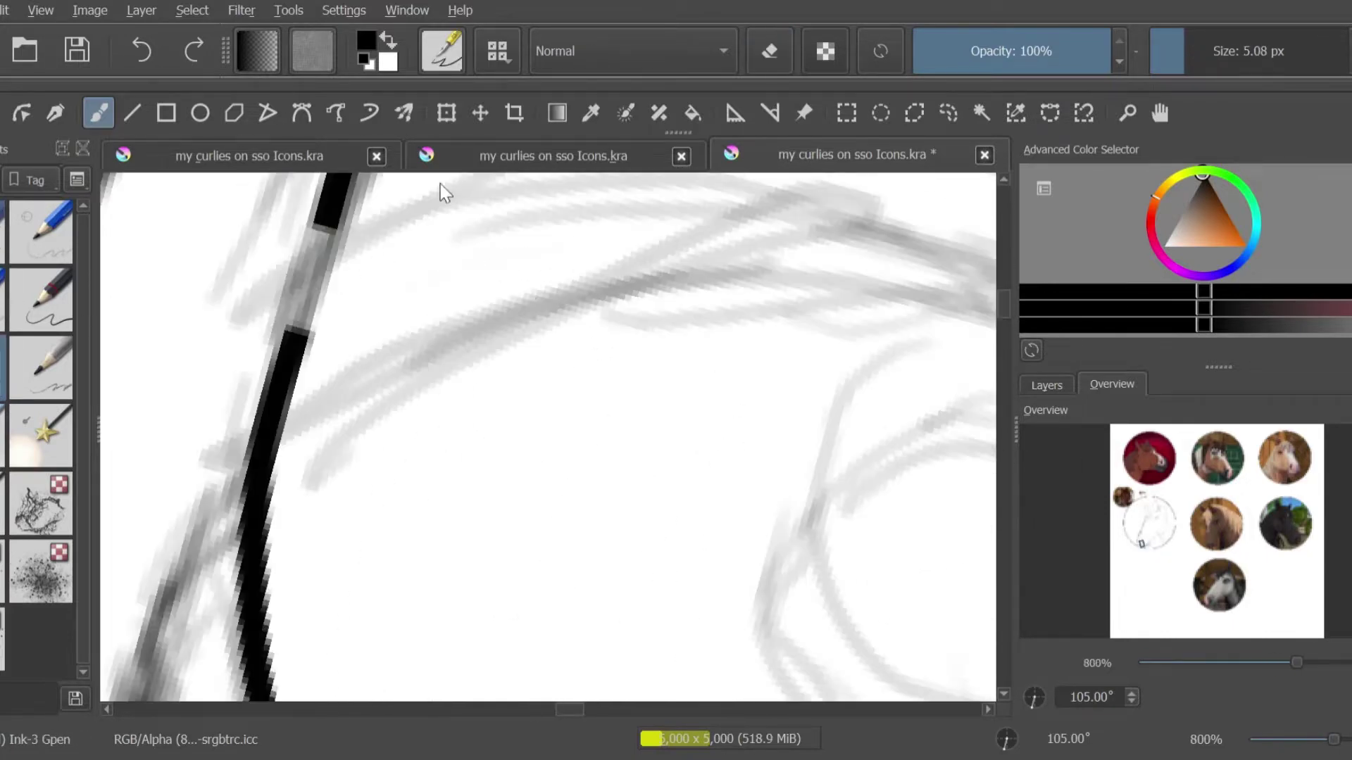
{"action": "left_click_drag", "start_coordinate": [319, 227], "coordinate": [299, 338]}
{"action": "key", "text": "5"}
Ink the rear curve of the upper lip from the underside of the muzzle upward
{"action": "scroll", "coordinate": [278, 209], "scroll_direction": "up", "scroll_amount": 2}
{"action": "scroll", "coordinate": [278, 210], "scroll_direction": "up", "scroll_amount": 2}
{"action": "key", "text": "e"}
{"action": "mouse_move", "coordinate": [784, 368]}
{"action": "left_mouse_down"}
{"action": "mouse_move", "coordinate": [774, 373]}
{"action": "mouse_move", "coordinate": [875, 181]}
{"action": "left_mouse_up"}
{"action": "key", "text": "e"}
{"action": "key", "text": "ctrl+z"}
{"action": "left_click_drag", "start_coordinate": [739, 368], "coordinate": [899, 181]}
{"action": "scroll", "coordinate": [905, 302], "scroll_direction": "up", "scroll_amount": 1}
{"action": "scroll", "coordinate": [618, 519], "scroll_direction": "down", "scroll_amount": 4}
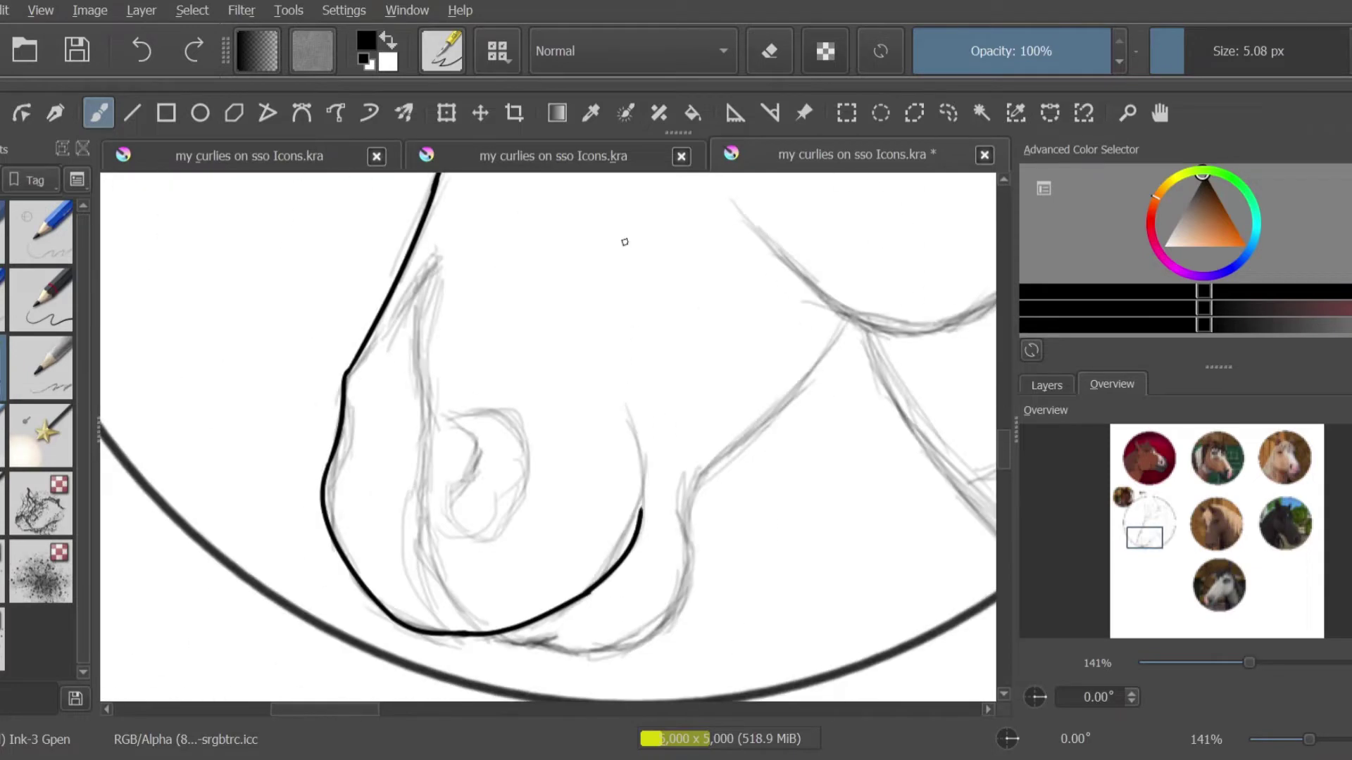
Erase the end of the upper lip's rear curve and redraw it as a smoother arc
{"action": "key", "text": "e"}
{"action": "scroll", "coordinate": [606, 576], "scroll_direction": "up", "scroll_amount": 3}
{"action": "key", "text": "e"}
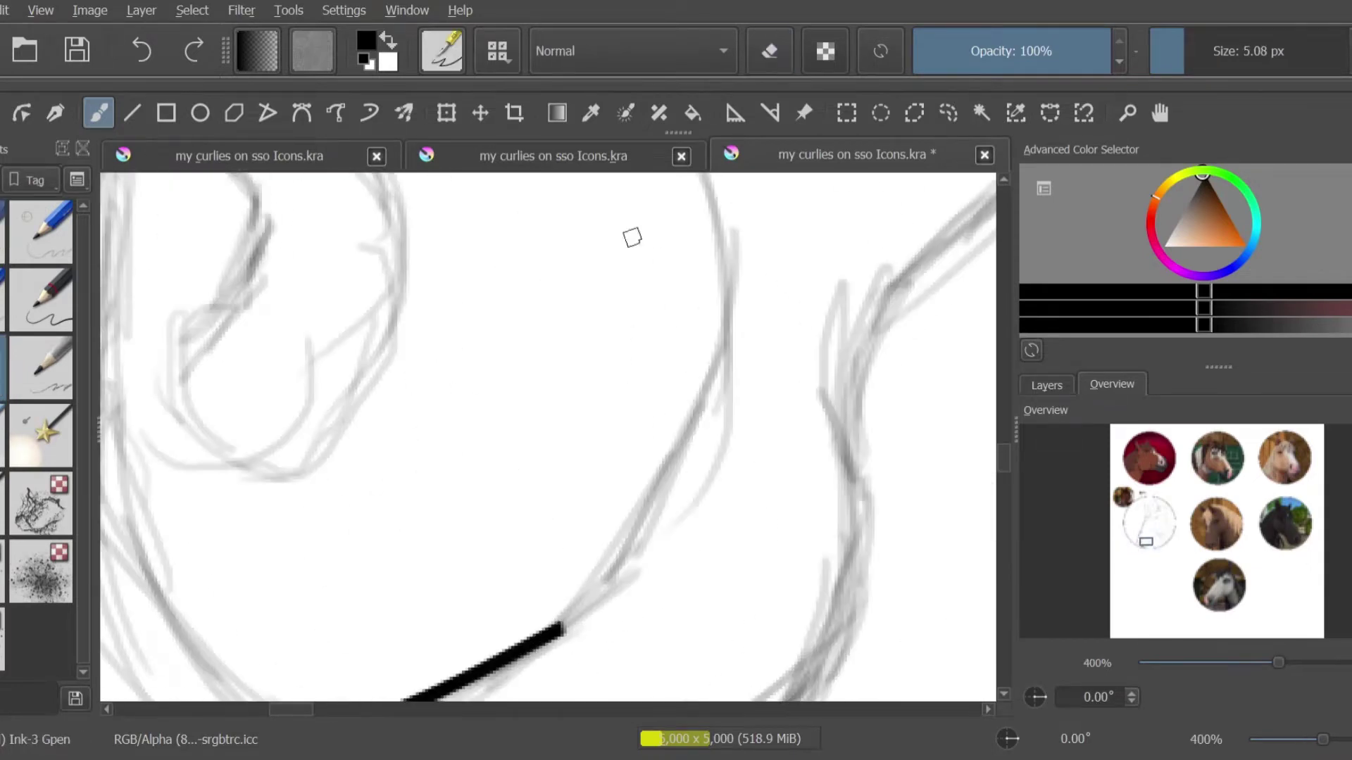
{"action": "left_click_drag", "start_coordinate": [589, 603], "coordinate": [779, 302]}
{"action": "key", "text": "ctrl+z"}
{"action": "left_click_drag", "start_coordinate": [563, 623], "coordinate": [739, 181]}
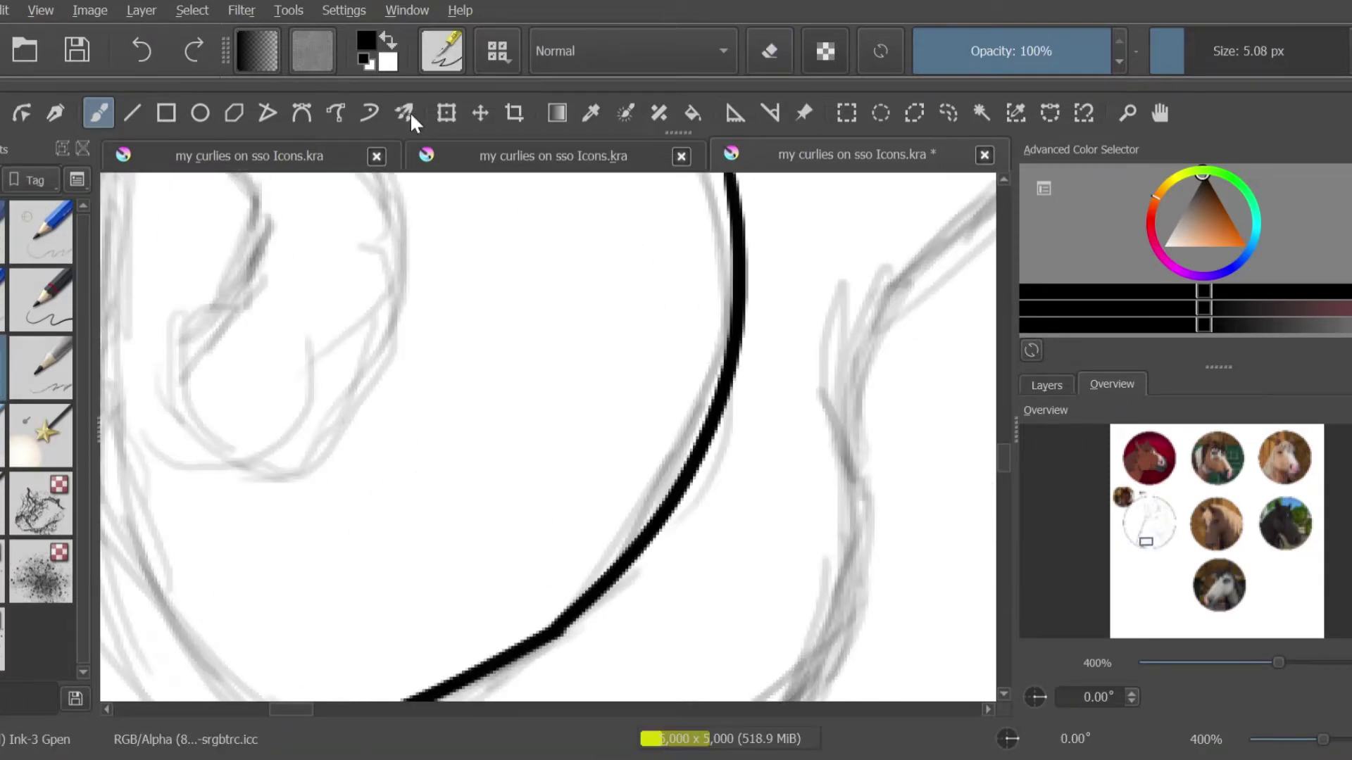
Add Paint Layer 12 and ink the short mouth line beneath the upper lip
{"action": "left_click", "coordinate": [1147, 538]}
{"action": "left_click", "coordinate": [1046, 385]}
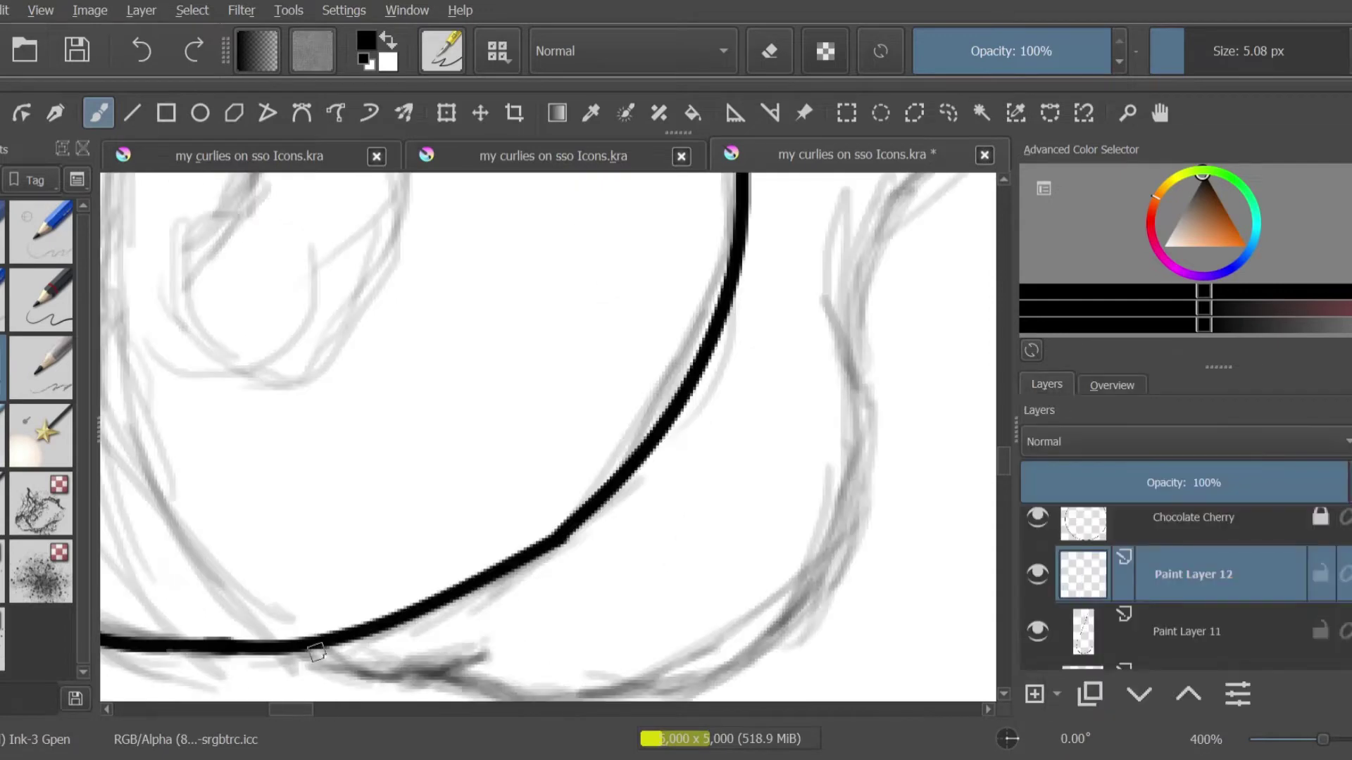
{"action": "left_click", "coordinate": [1112, 385]}
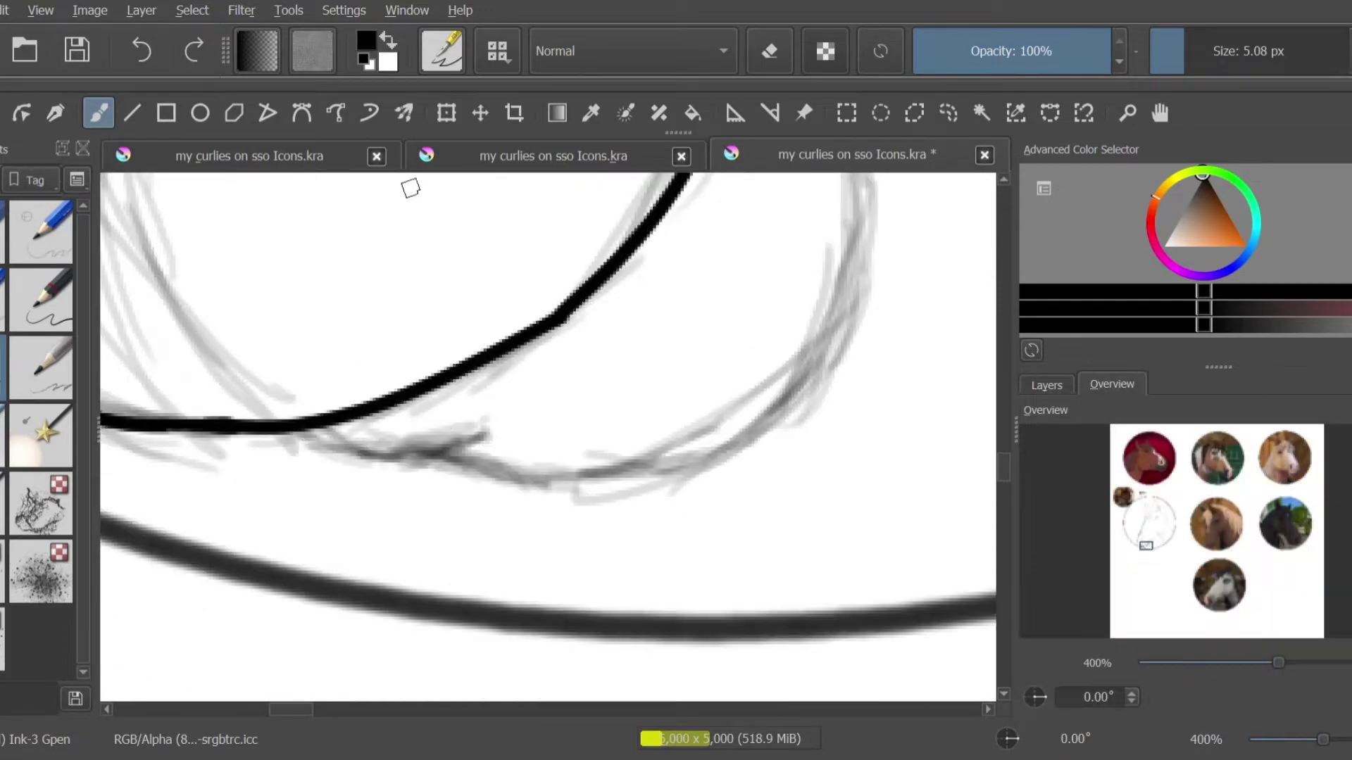
{"action": "left_click_drag", "start_coordinate": [318, 424], "coordinate": [496, 445]}
{"action": "key", "text": "ctrl+z"}
{"action": "mouse_move", "coordinate": [319, 425]}
{"action": "left_mouse_down"}
{"action": "mouse_move", "coordinate": [486, 472]}
{"action": "mouse_move", "coordinate": [507, 419]}
{"action": "mouse_move", "coordinate": [468, 447]}
{"action": "mouse_move", "coordinate": [491, 426]}
{"action": "mouse_move", "coordinate": [486, 464]}
{"action": "left_mouse_up"}
{"action": "key", "text": "ctrl+z"}
{"action": "key", "text": "e"}
{"action": "key", "text": "e"}
{"action": "key", "text": "ctrl+z"}
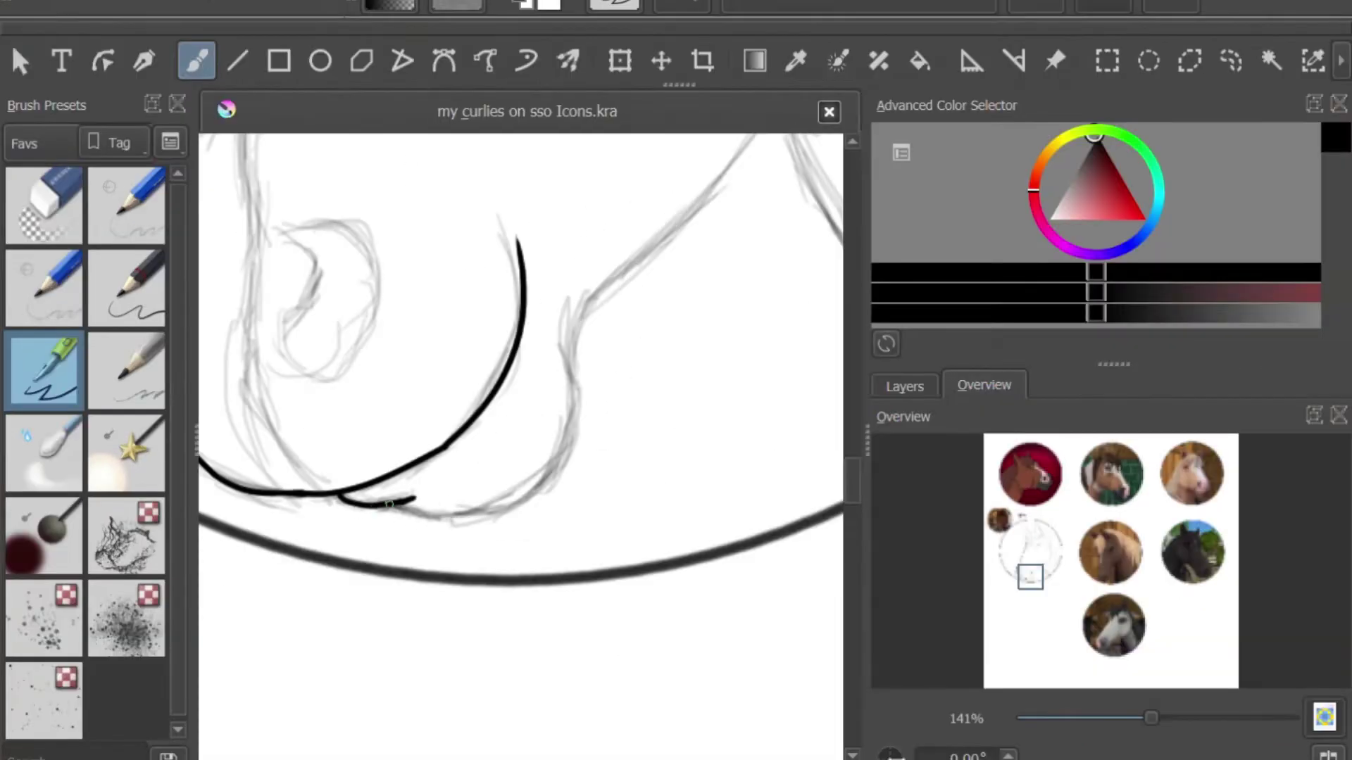
Ink the lower lip and chin curve from the mouth line up the back of the chin
{"action": "left_click_drag", "start_coordinate": [388, 504], "coordinate": [607, 496]}
{"action": "key", "text": "ctrl+z"}
{"action": "mouse_move", "coordinate": [366, 505]}
{"action": "left_mouse_down"}
{"action": "mouse_move", "coordinate": [620, 417]}
{"action": "mouse_move", "coordinate": [546, 493]}
{"action": "mouse_move", "coordinate": [521, 280]}
{"action": "left_mouse_up"}
{"action": "key", "text": "e"}
{"action": "key", "text": "e"}
{"action": "key", "text": "ctrl+z"}
{"action": "key", "text": "e"}
{"action": "mouse_move", "coordinate": [528, 504]}
{"action": "left_mouse_down"}
{"action": "mouse_move", "coordinate": [538, 286]}
{"action": "mouse_move", "coordinate": [581, 356]}
{"action": "left_mouse_up"}
{"action": "key", "text": "e"}
Erase the rough edges along the inked bottom of the chin
{"action": "scroll", "coordinate": [514, 504], "scroll_direction": "up", "scroll_amount": 3}
{"action": "key", "text": "e"}
{"action": "left_click_drag", "start_coordinate": [553, 502], "coordinate": [350, 528]}
{"action": "key", "text": "e"}
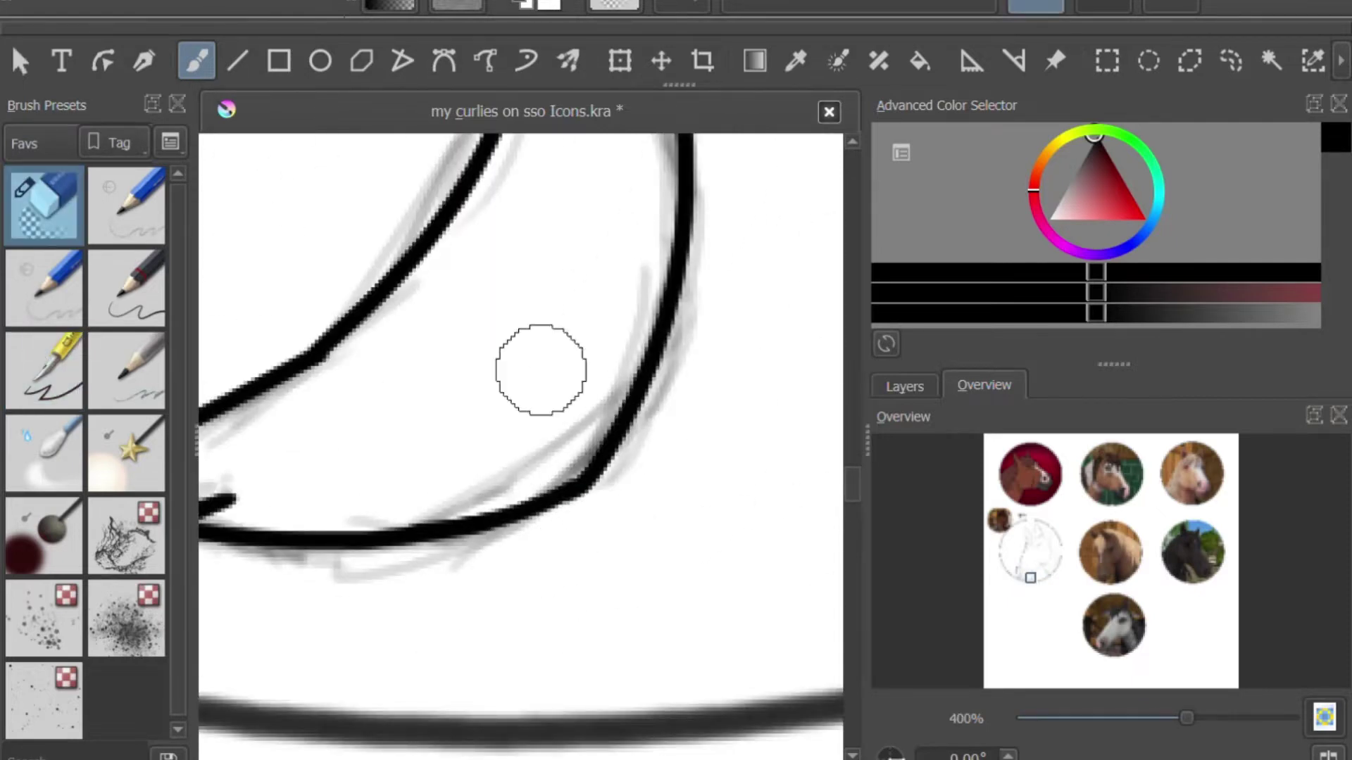
Ink the lower jaw line from the back of the chin up toward the cheek
{"action": "left_click", "coordinate": [1034, 565]}
{"action": "scroll", "coordinate": [1034, 565], "scroll_direction": "down", "scroll_amount": 2}
{"action": "key", "text": "e"}
{"action": "left_click_drag", "start_coordinate": [535, 676], "coordinate": [634, 524]}
{"action": "key", "text": "ctrl+z"}
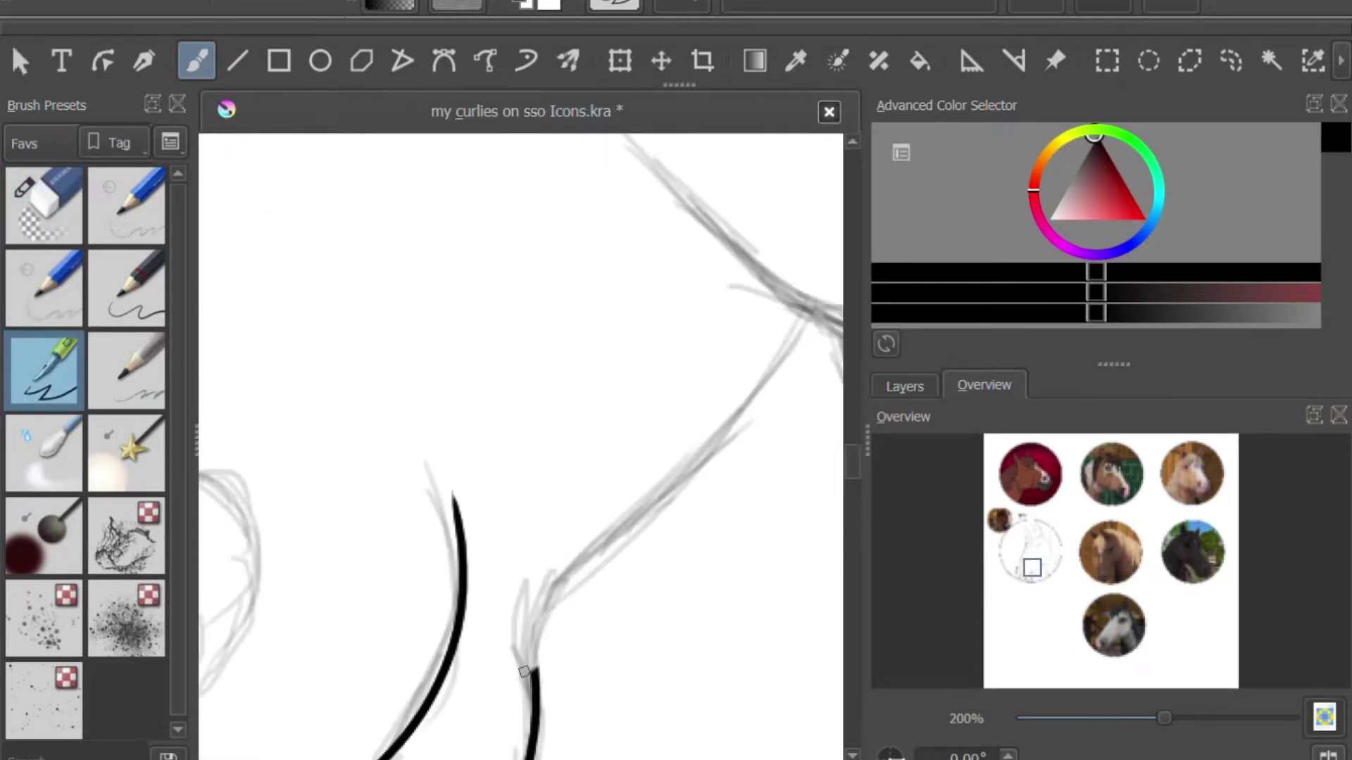
{"action": "mouse_move", "coordinate": [535, 676]}
{"action": "left_mouse_down"}
{"action": "mouse_move", "coordinate": [662, 514]}
{"action": "mouse_move", "coordinate": [560, 528]}
{"action": "mouse_move", "coordinate": [725, 198]}
{"action": "mouse_move", "coordinate": [678, 427]}
{"action": "mouse_move", "coordinate": [764, 239]}
{"action": "left_mouse_up"}
{"action": "key", "text": "e"}
{"action": "key", "text": "e"}
{"action": "key", "text": "e"}
{"action": "key", "text": "e"}
{"action": "key", "text": "ctrl+z"}
Extend the inked lower jaw line until it meets the bottom of the cheek
{"action": "left_click_drag", "start_coordinate": [589, 543], "coordinate": [778, 205]}
{"action": "key", "text": "ctrl+z"}
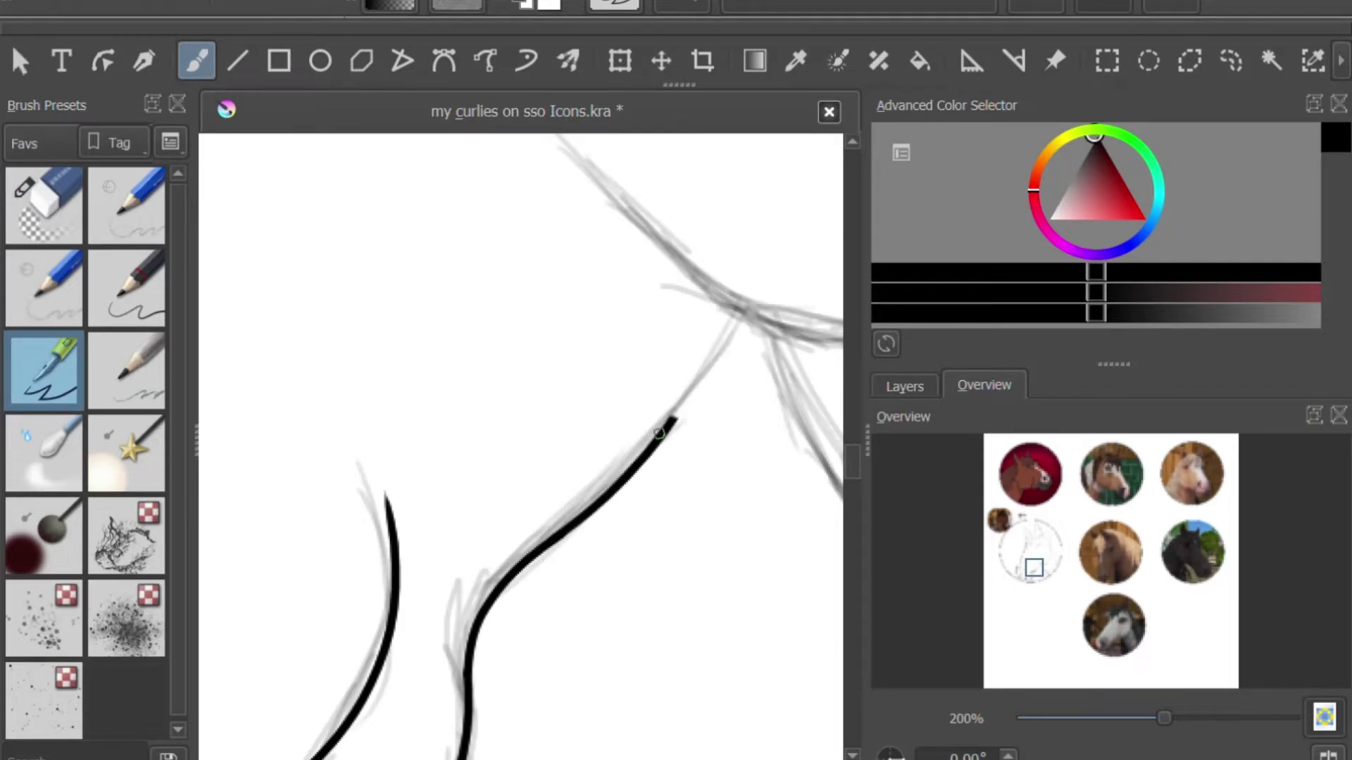
{"action": "left_click_drag", "start_coordinate": [669, 427], "coordinate": [753, 289]}
Ink the front edge of the rounded cheek down to the jaw line
{"action": "left_click", "coordinate": [1038, 571]}
{"action": "left_click", "coordinate": [904, 386]}
{"action": "left_click", "coordinate": [984, 385]}
{"action": "mouse_move", "coordinate": [461, 243]}
{"action": "left_mouse_down"}
{"action": "mouse_move", "coordinate": [839, 474]}
{"action": "mouse_move", "coordinate": [824, 542]}
{"action": "mouse_move", "coordinate": [679, 450]}
{"action": "mouse_move", "coordinate": [610, 368]}
{"action": "mouse_move", "coordinate": [402, 578]}
{"action": "left_mouse_up"}
{"action": "key", "text": "ctrl+z"}
{"action": "key", "text": "e"}
{"action": "key", "text": "e"}
Ink the curved underside of the cheek from the jaw-line junction toward the cheek's rear edge
{"action": "mouse_move", "coordinate": [402, 581]}
{"action": "left_mouse_down"}
{"action": "mouse_move", "coordinate": [744, 584]}
{"action": "mouse_move", "coordinate": [536, 613]}
{"action": "mouse_move", "coordinate": [718, 427]}
{"action": "left_mouse_up"}
{"action": "key", "text": "e"}
{"action": "key", "text": "e"}
{"action": "key", "text": "ctrl+z"}
{"action": "left_click_drag", "start_coordinate": [514, 618], "coordinate": [789, 205]}
{"action": "key", "text": "ctrl+z"}
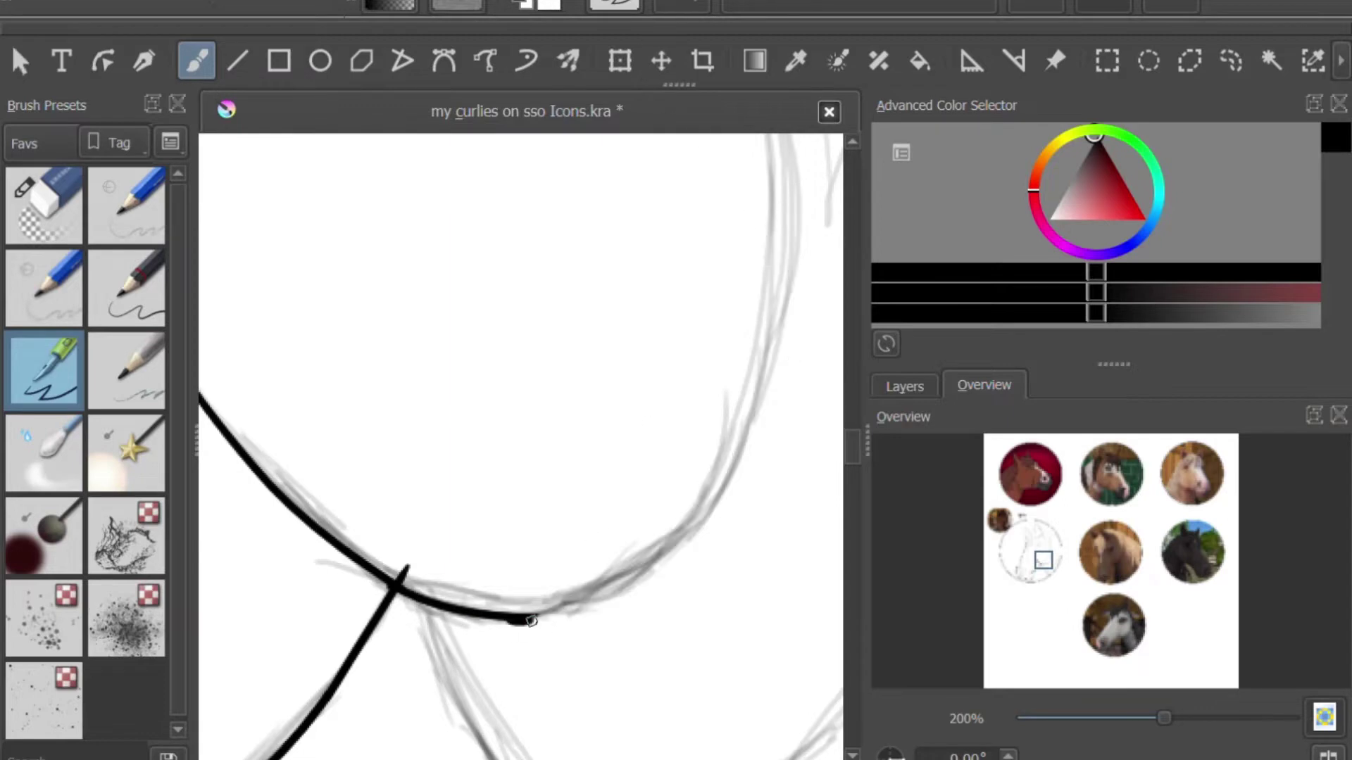
{"action": "left_click_drag", "start_coordinate": [536, 617], "coordinate": [740, 485]}
{"action": "key", "text": "e"}
{"action": "key", "text": "e"}
{"action": "key", "text": "minus"}
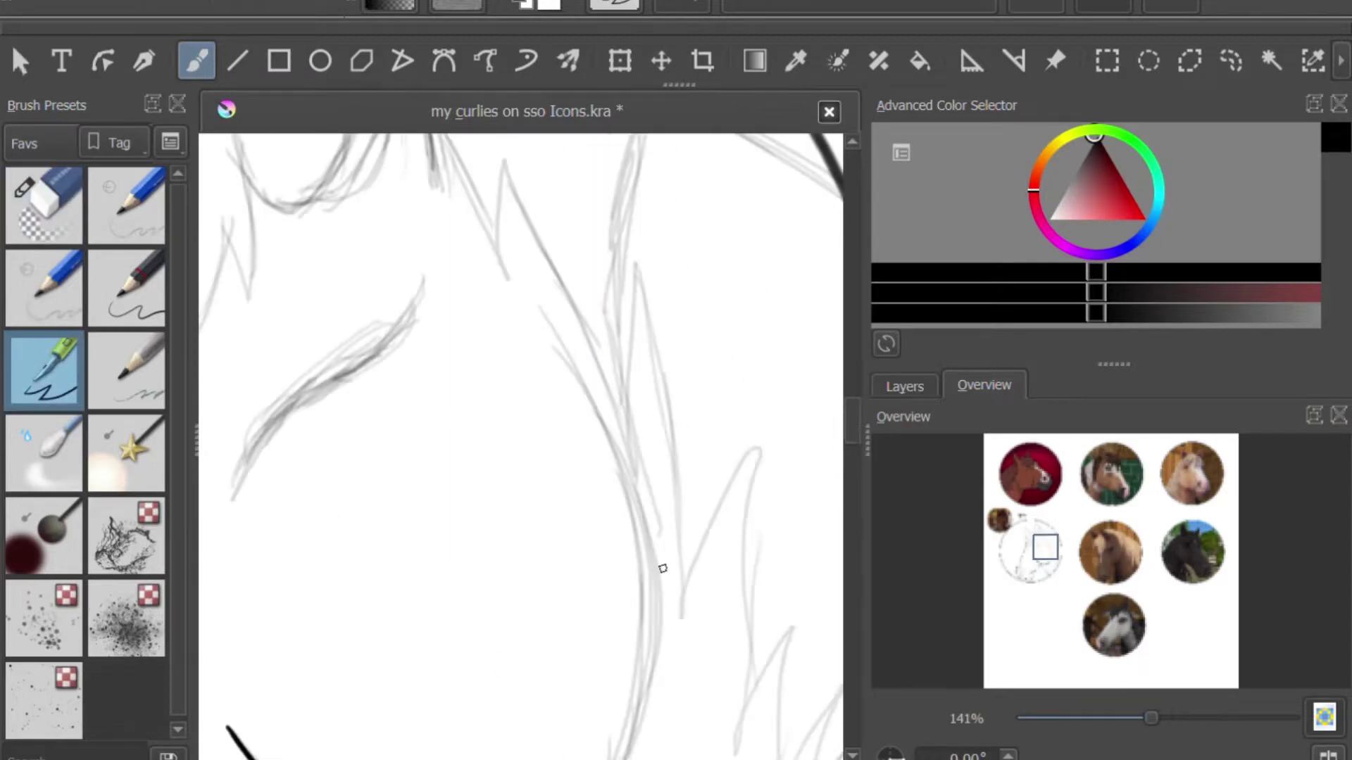
Ink the rear edge of the rounded cheek upward, following the sketch toward the mane
{"action": "left_click_drag", "start_coordinate": [580, 670], "coordinate": [535, 204]}
{"action": "key", "text": "ctrl+z"}
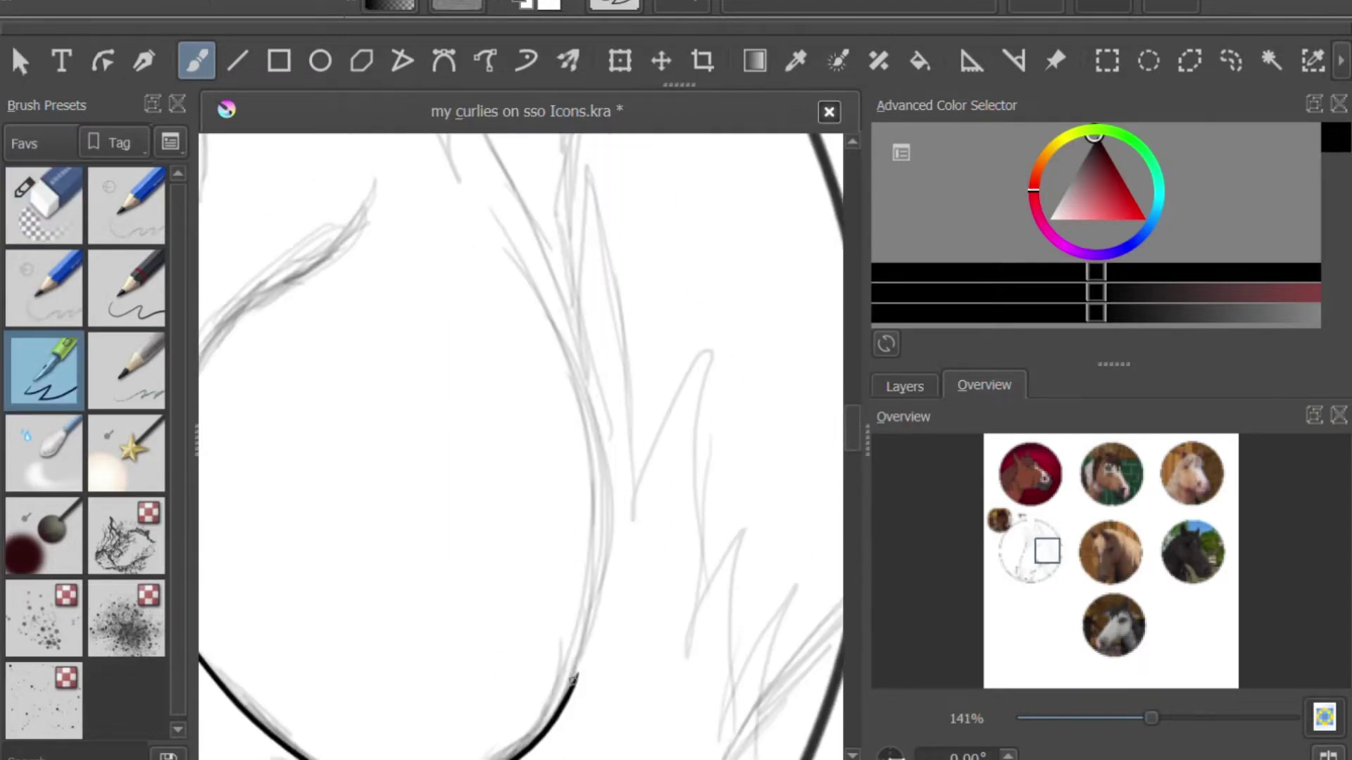
{"action": "scroll", "coordinate": [573, 678], "scroll_direction": "down", "scroll_amount": 5}
Add a new paint layer and ink the underside of the neck from the circular border up to the cheek
{"action": "left_click", "coordinate": [904, 386]}
{"action": "key", "text": "Insert"}
{"action": "key", "text": "e"}
{"action": "key", "text": "e"}
{"action": "left_click_drag", "start_coordinate": [820, 757], "coordinate": [537, 295]}
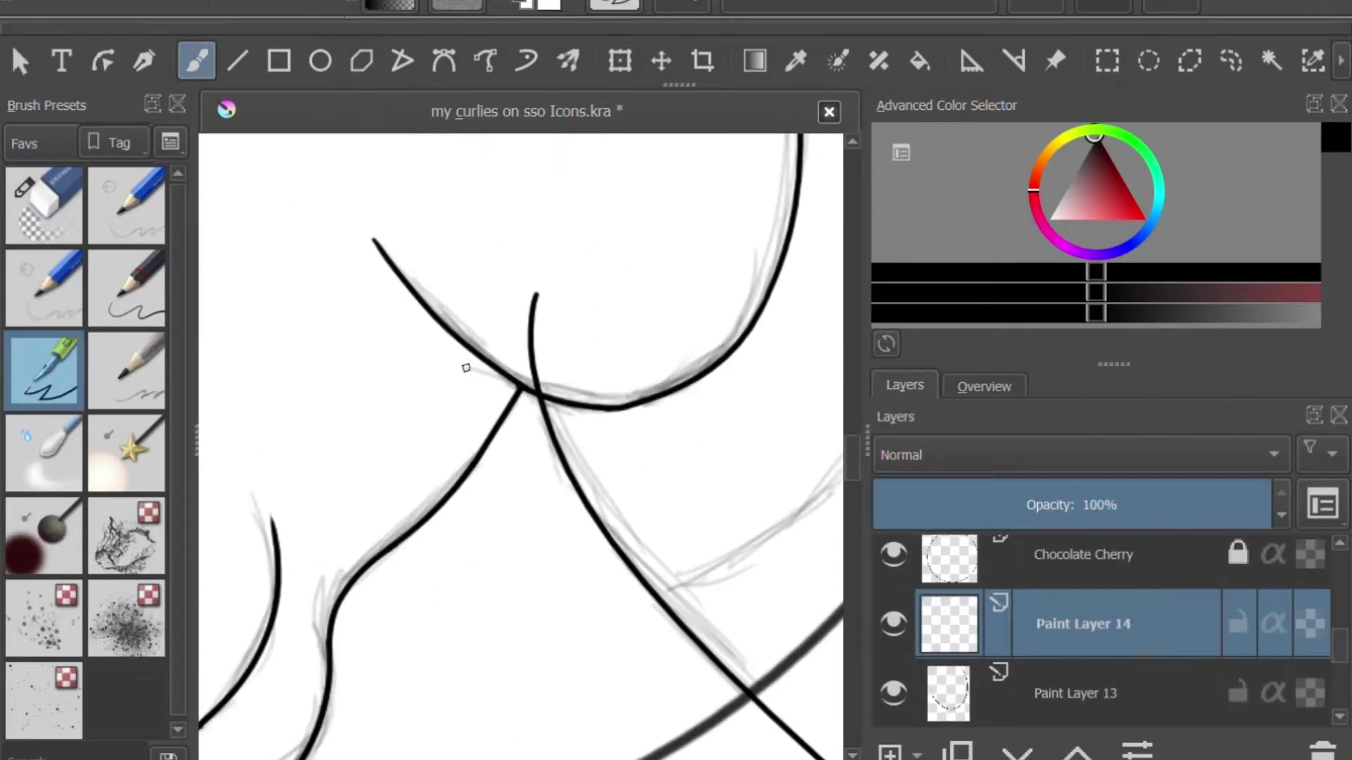
{"action": "key", "text": "e"}
Ink the top of the forelock between the ears, with a pointed notch and the upper front edge
{"action": "left_click", "coordinate": [984, 385]}
{"action": "left_click_drag", "start_coordinate": [1031, 572], "coordinate": [1041, 549]}
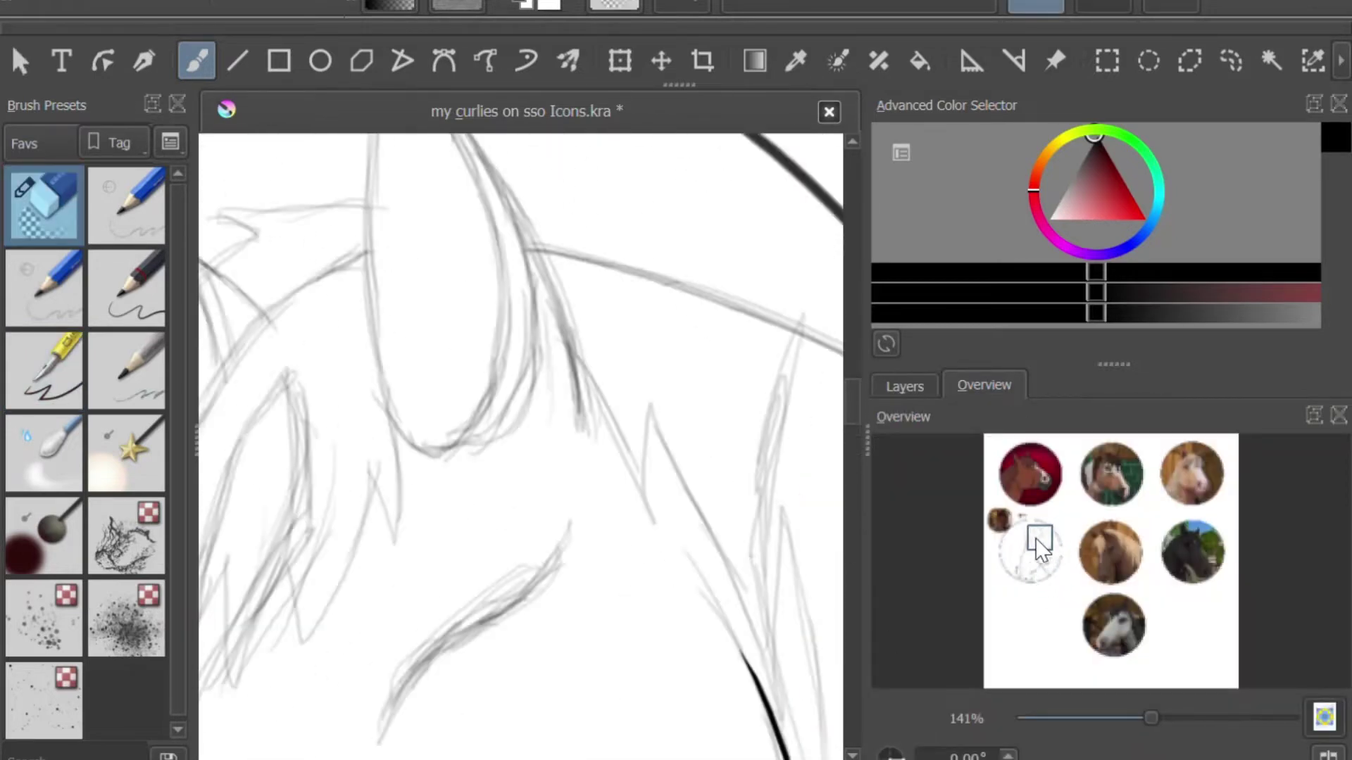
{"action": "left_click", "coordinate": [904, 386]}
{"action": "left_click", "coordinate": [983, 386]}
{"action": "key", "text": "e"}
{"action": "left_click_drag", "start_coordinate": [259, 423], "coordinate": [553, 387]}
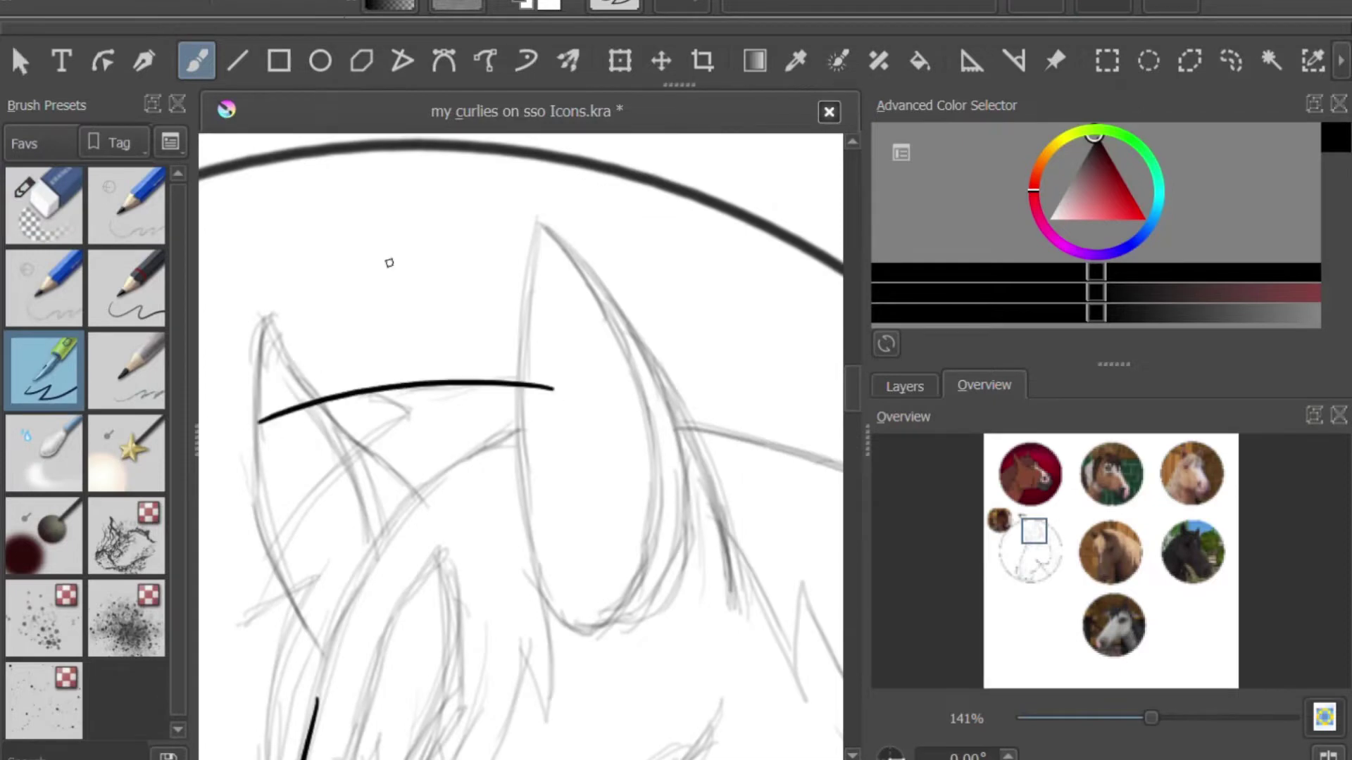
{"action": "key", "text": "ctrl+z"}
{"action": "left_click_drag", "start_coordinate": [607, 264], "coordinate": [443, 477]}
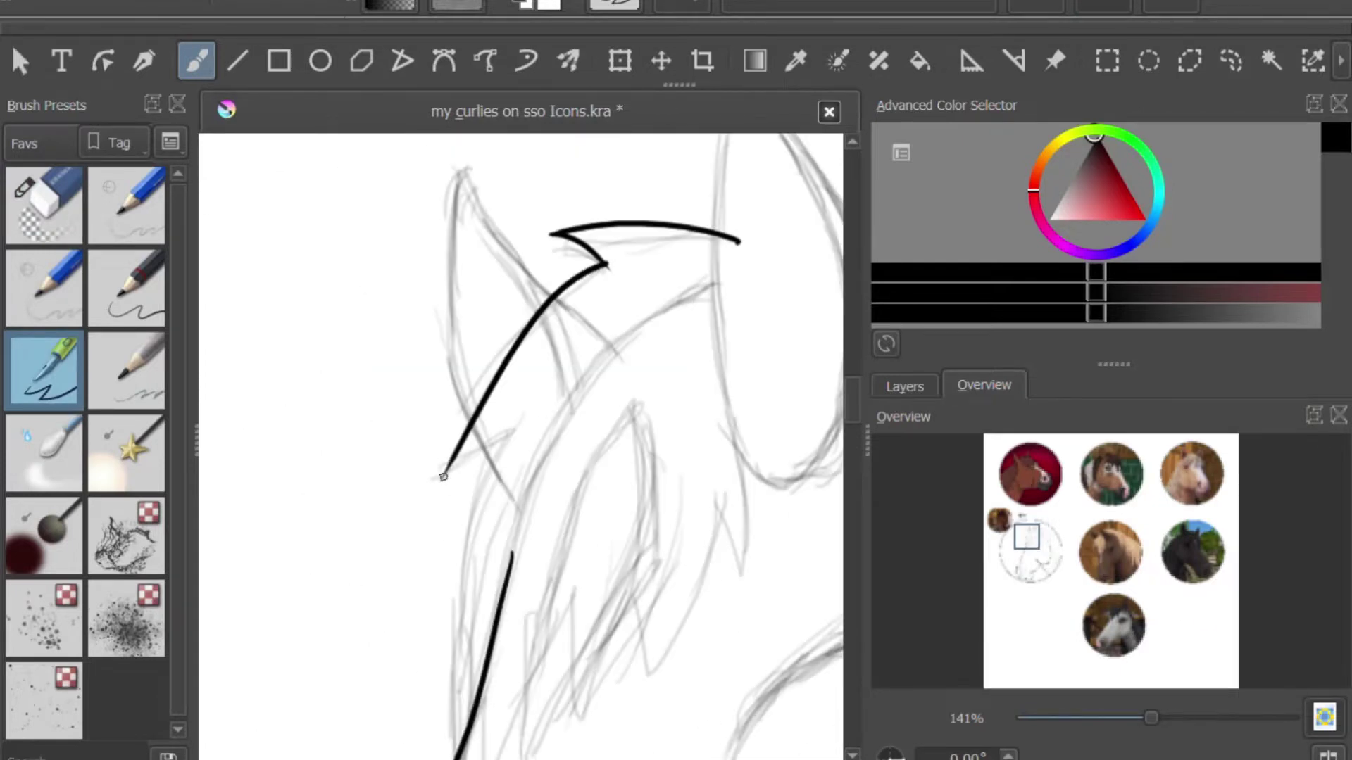
Ink the forelock's small front notch and its long outer edge down to the face line
{"action": "key", "text": "plus"}
{"action": "mouse_move", "coordinate": [689, 408]}
{"action": "left_mouse_down"}
{"action": "mouse_move", "coordinate": [407, 353]}
{"action": "mouse_move", "coordinate": [502, 301]}
{"action": "left_mouse_up"}
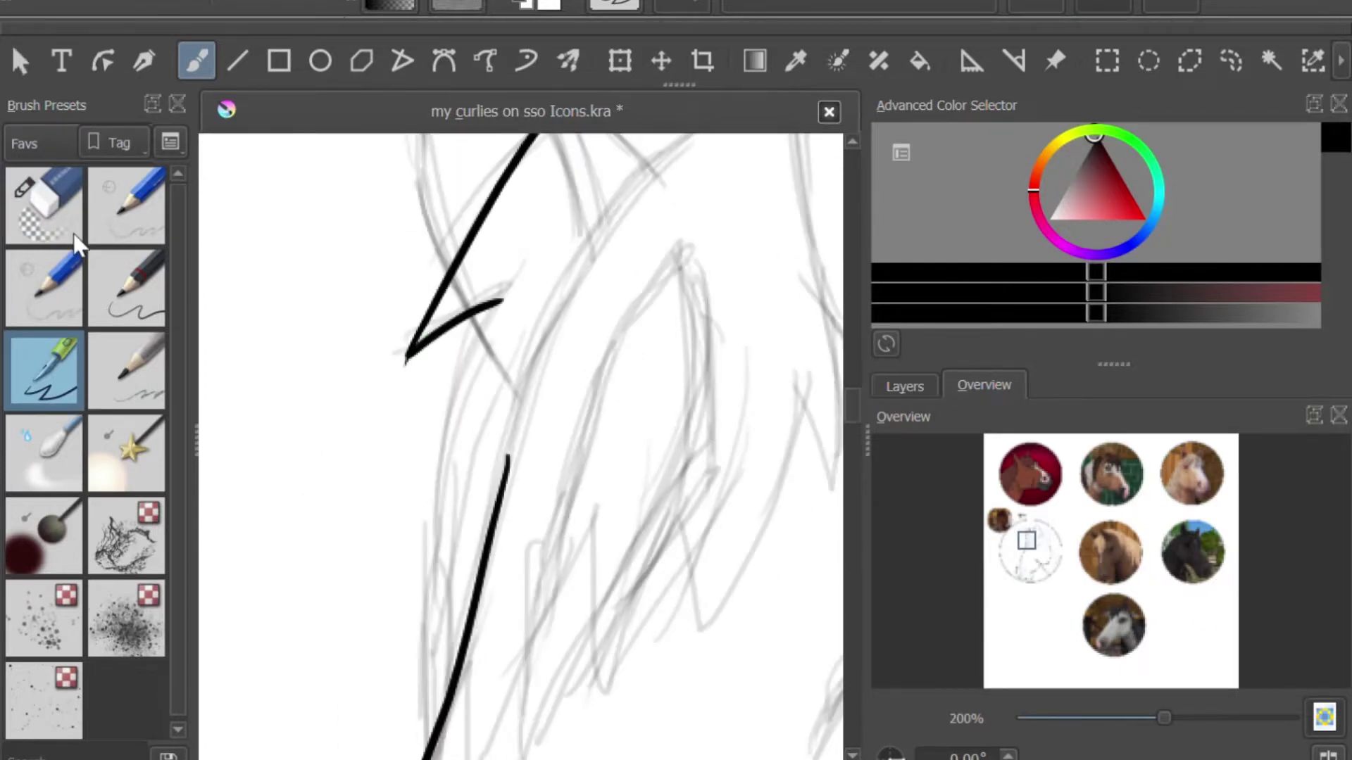
{"action": "scroll", "coordinate": [521, 423], "scroll_direction": "down", "scroll_amount": 5}
Merge Paint Layer 14 into the layer below and make Paint Layer 15 active
{"action": "left_click", "coordinate": [904, 386]}
{"action": "left_click", "coordinate": [1045, 649]}
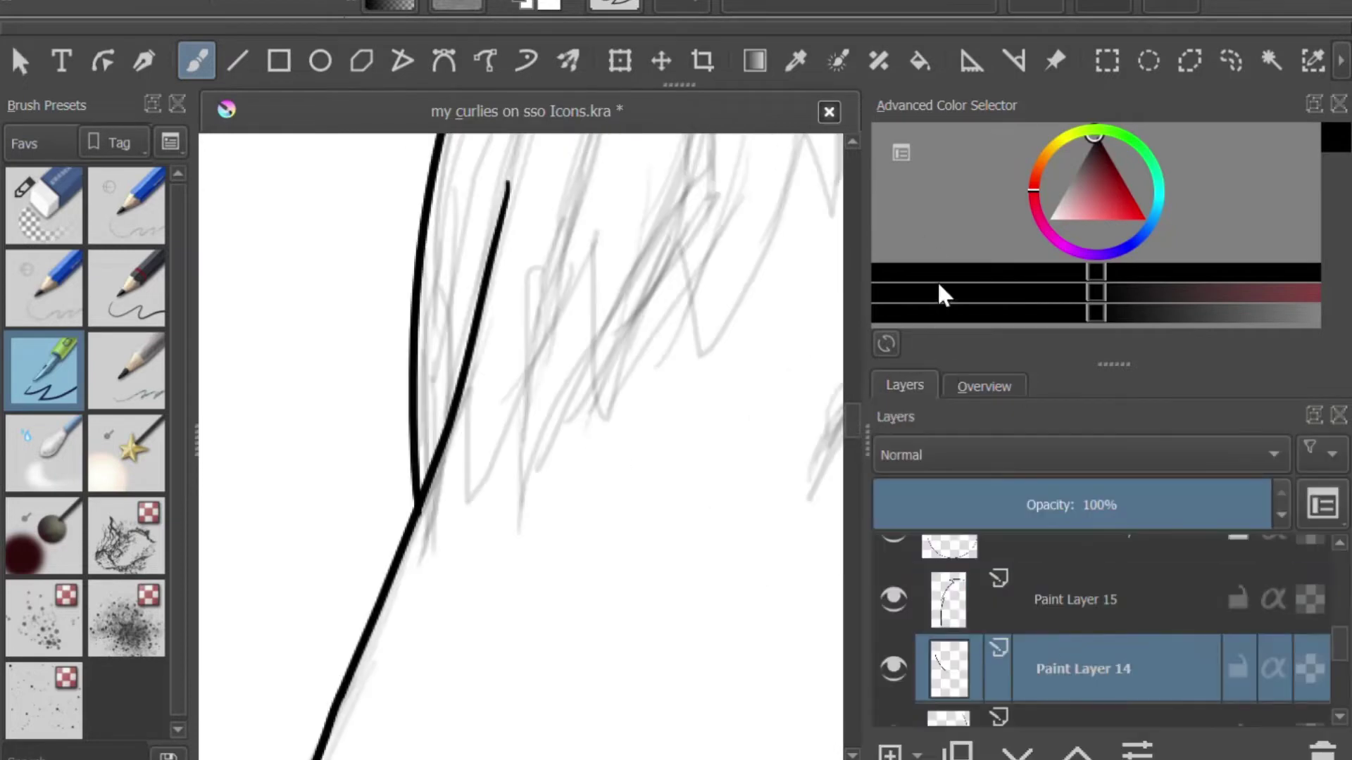
{"action": "key", "text": "ctrl+e"}
{"action": "key", "text": "Page_Up"}
Ink the jagged tips along the bottom of the forelock on Paint Layer 15
{"action": "mouse_move", "coordinate": [417, 499]}
{"action": "left_mouse_down"}
{"action": "mouse_move", "coordinate": [414, 577]}
{"action": "mouse_move", "coordinate": [453, 454]}
{"action": "left_mouse_up"}
{"action": "key", "text": "ctrl+z"}
{"action": "left_click_drag", "start_coordinate": [414, 571], "coordinate": [488, 356]}
{"action": "key", "text": "ctrl+z"}
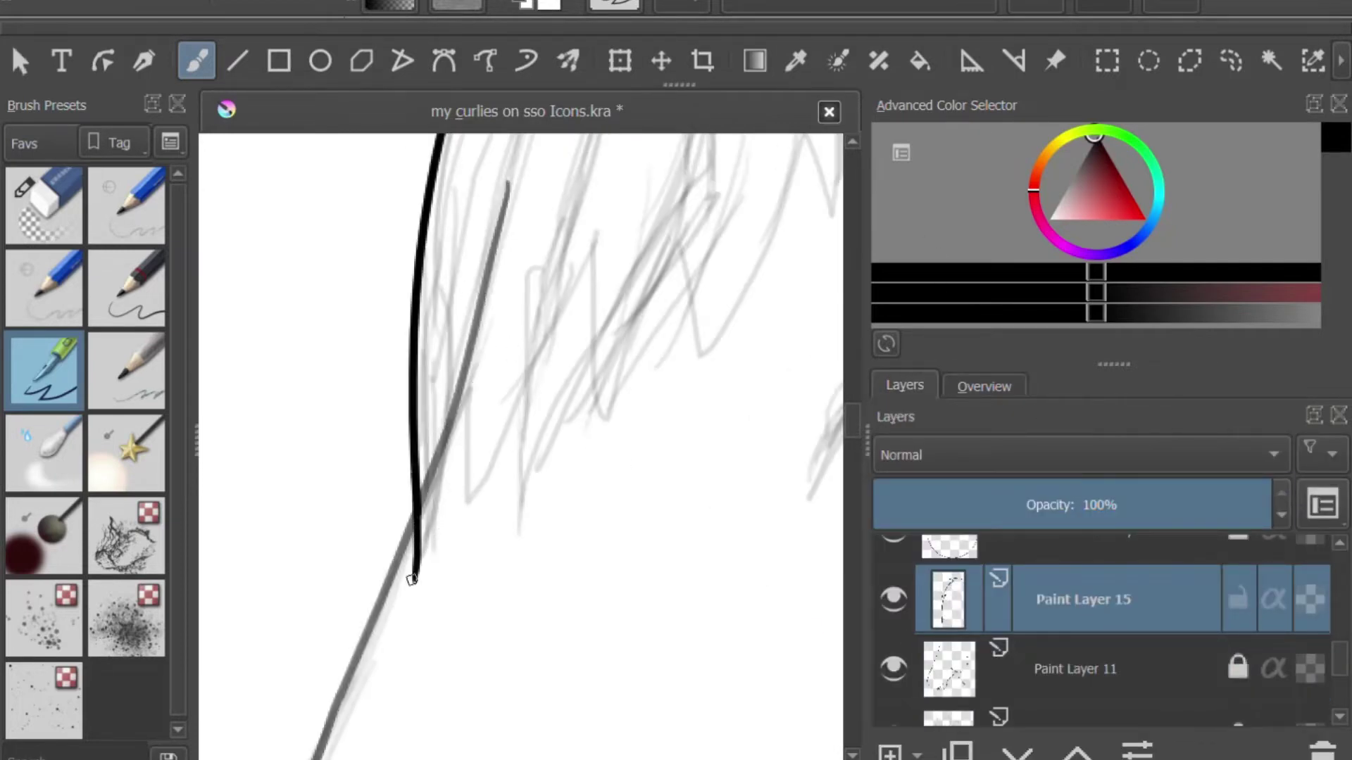
{"action": "left_click_drag", "start_coordinate": [413, 579], "coordinate": [452, 422]}
{"action": "key", "text": "ctrl+z"}
{"action": "mouse_move", "coordinate": [413, 580]}
{"action": "left_mouse_down"}
{"action": "mouse_move", "coordinate": [473, 393]}
{"action": "mouse_move", "coordinate": [470, 508]}
{"action": "mouse_move", "coordinate": [525, 553]}
{"action": "left_mouse_up"}
{"action": "key", "text": "ctrl+z"}
{"action": "mouse_move", "coordinate": [470, 508]}
{"action": "left_mouse_down"}
{"action": "mouse_move", "coordinate": [529, 380]}
{"action": "mouse_move", "coordinate": [524, 542]}
{"action": "mouse_move", "coordinate": [555, 442]}
{"action": "mouse_move", "coordinate": [604, 432]}
{"action": "mouse_move", "coordinate": [701, 248]}
{"action": "left_mouse_up"}
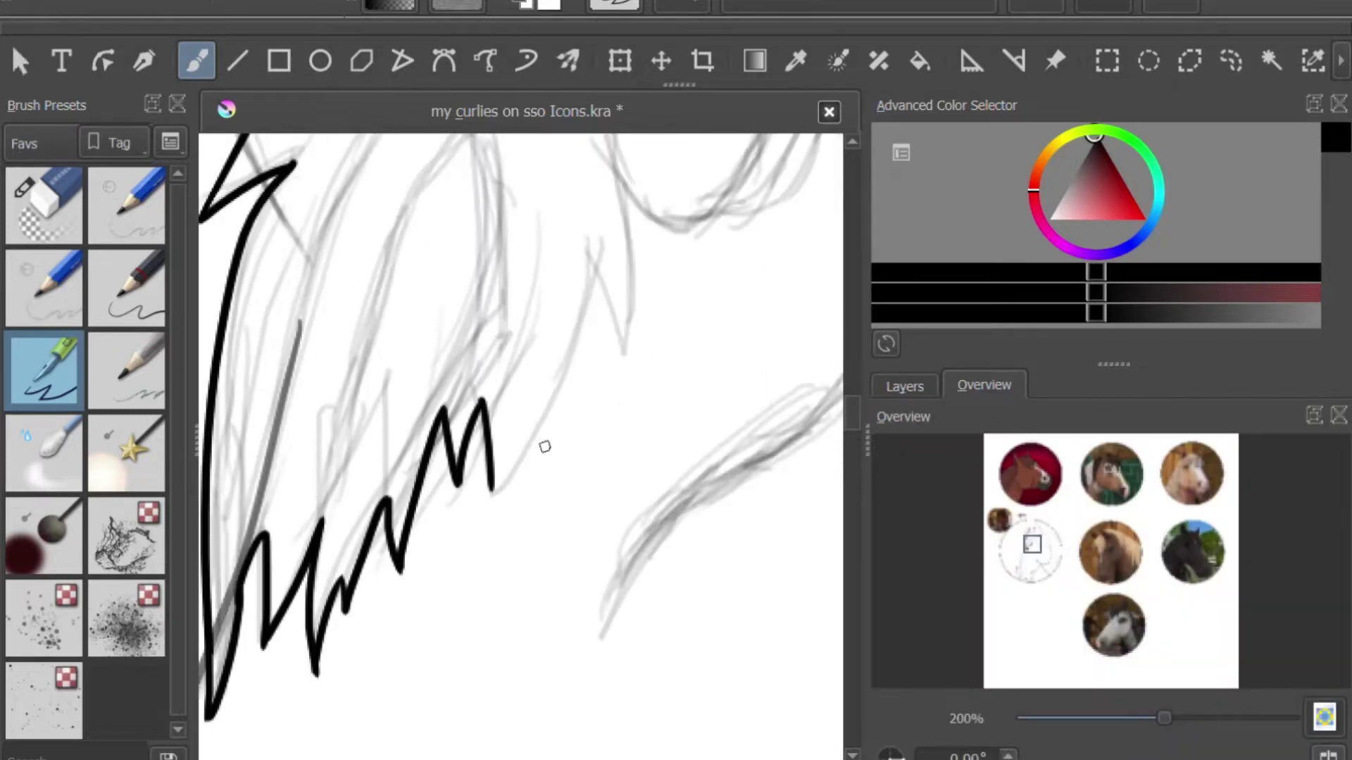
Ink the forelock's inner edge up to the near ear and erase the face line inside the forelock on Paint Layer 11
{"action": "left_click_drag", "start_coordinate": [493, 490], "coordinate": [619, 197]}
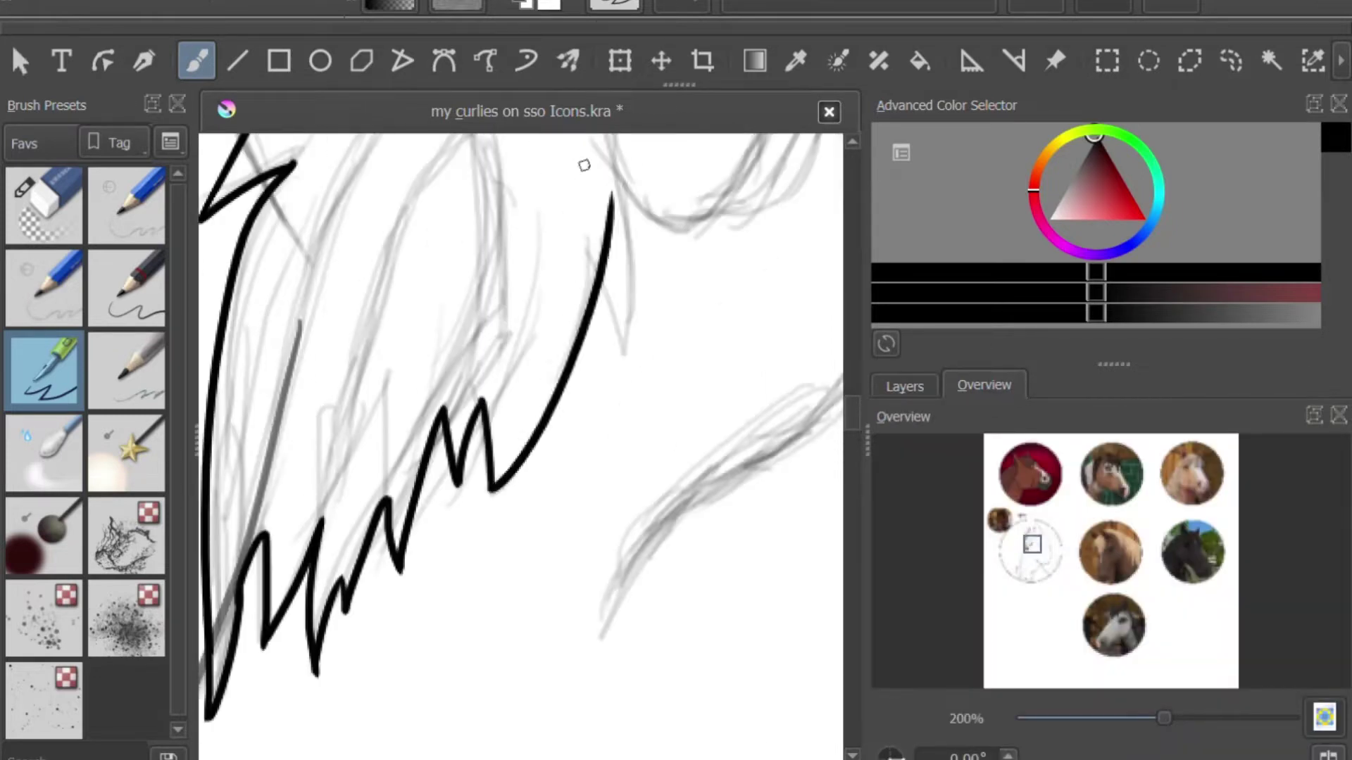
{"action": "key", "text": "ctrl+z"}
{"action": "left_click_drag", "start_coordinate": [493, 489], "coordinate": [593, 259]}
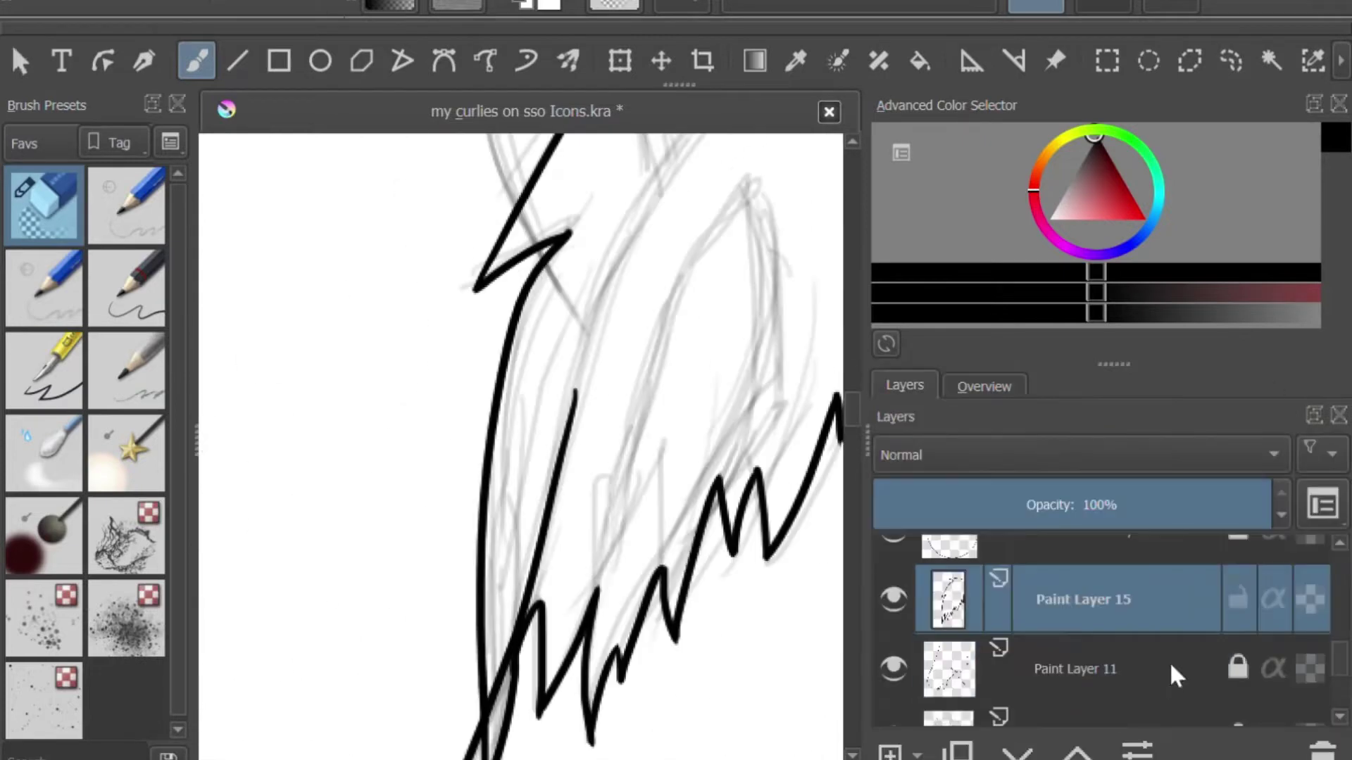
{"action": "left_click", "coordinate": [1178, 676]}
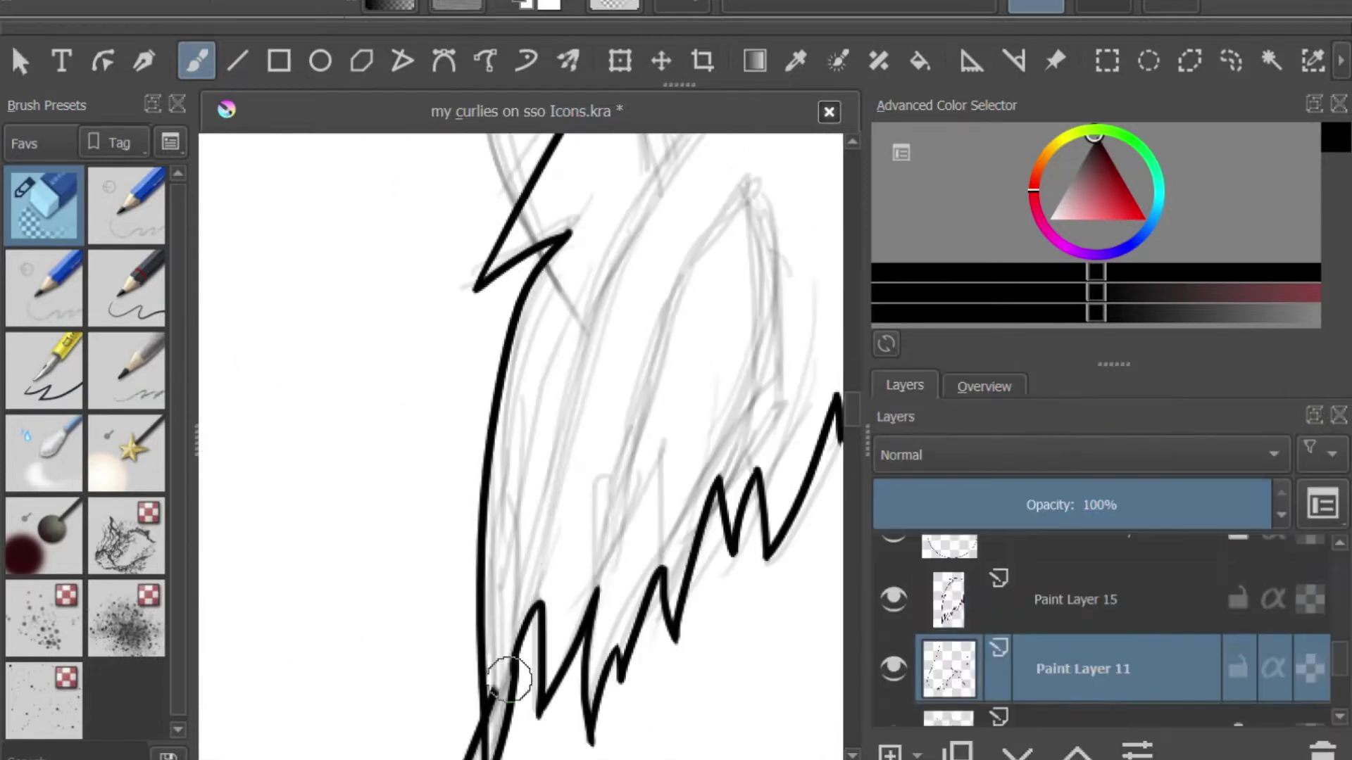
{"action": "left_click", "coordinate": [981, 392]}
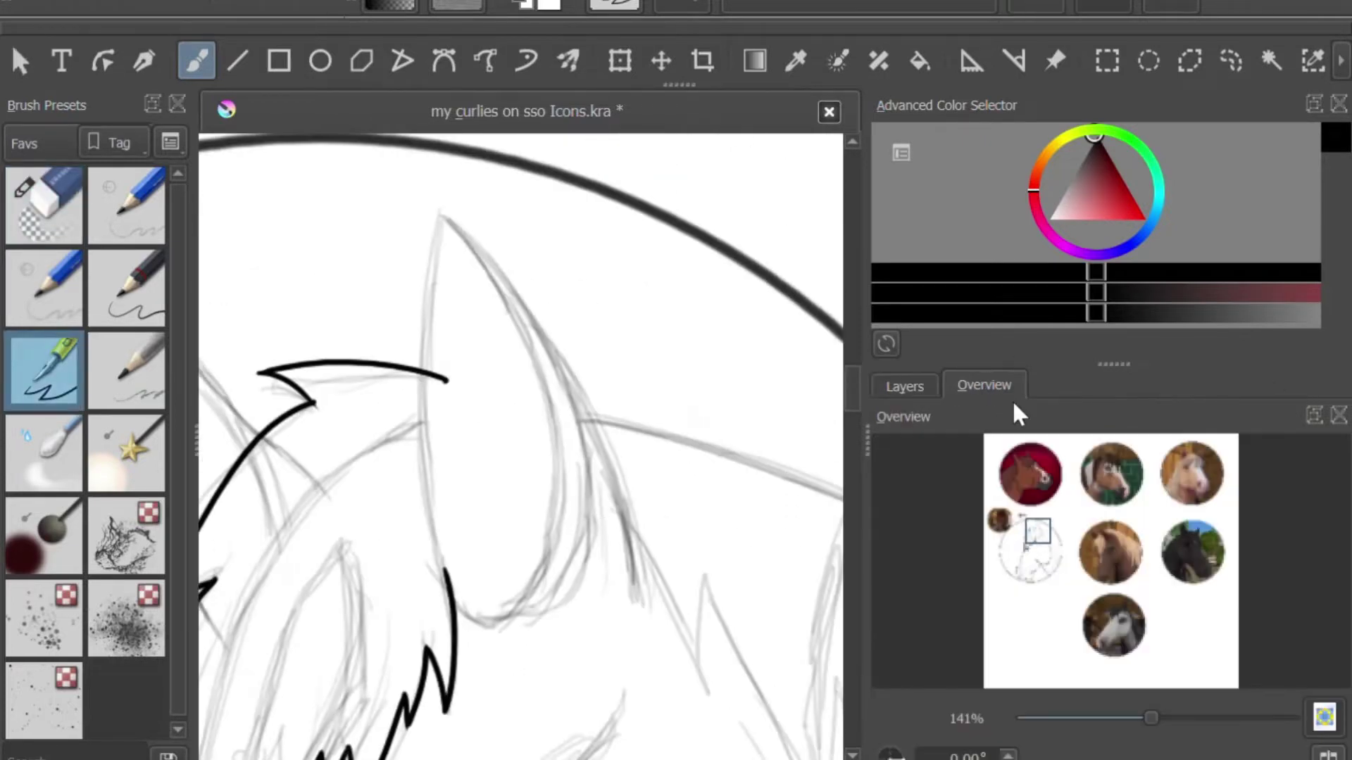
Ink the near ear's front edge from the pointed tip down to the forelock
{"action": "key", "text": "e"}
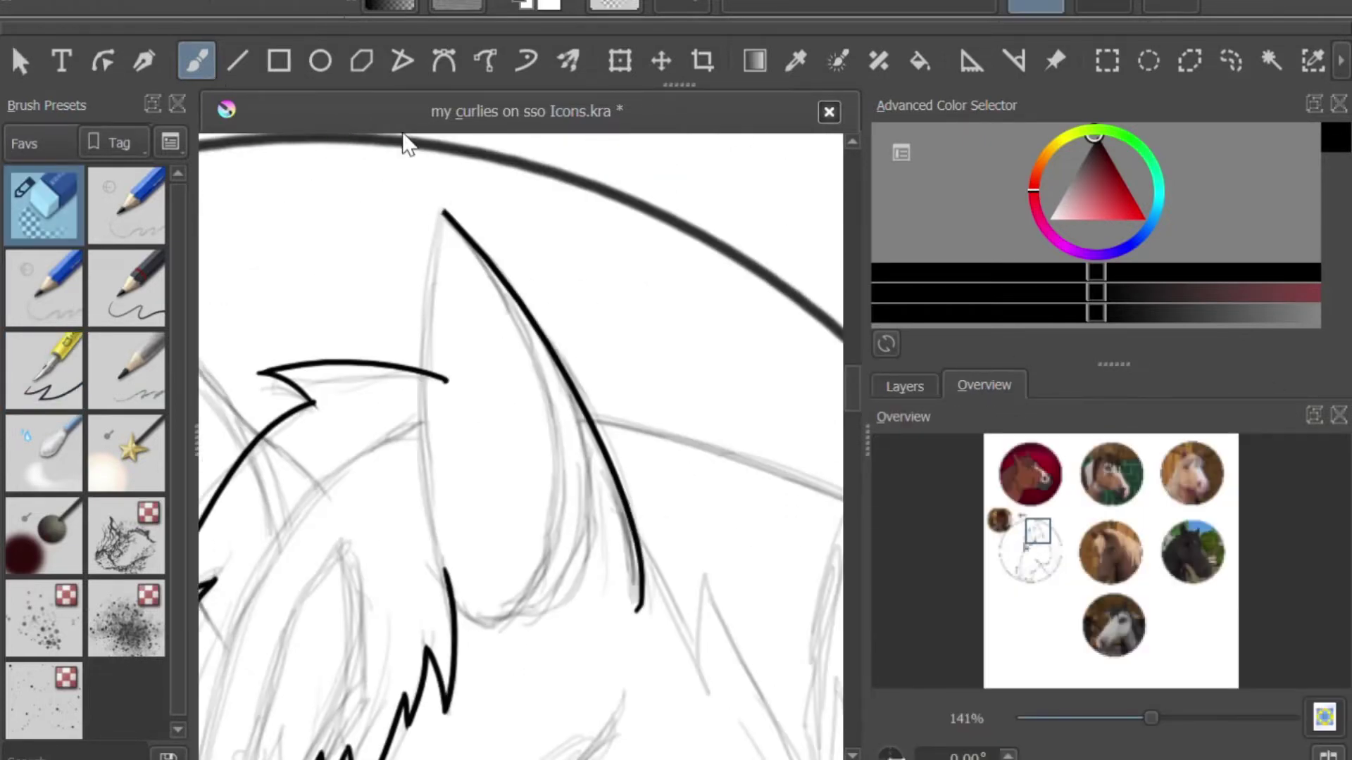
{"action": "key", "text": "e"}
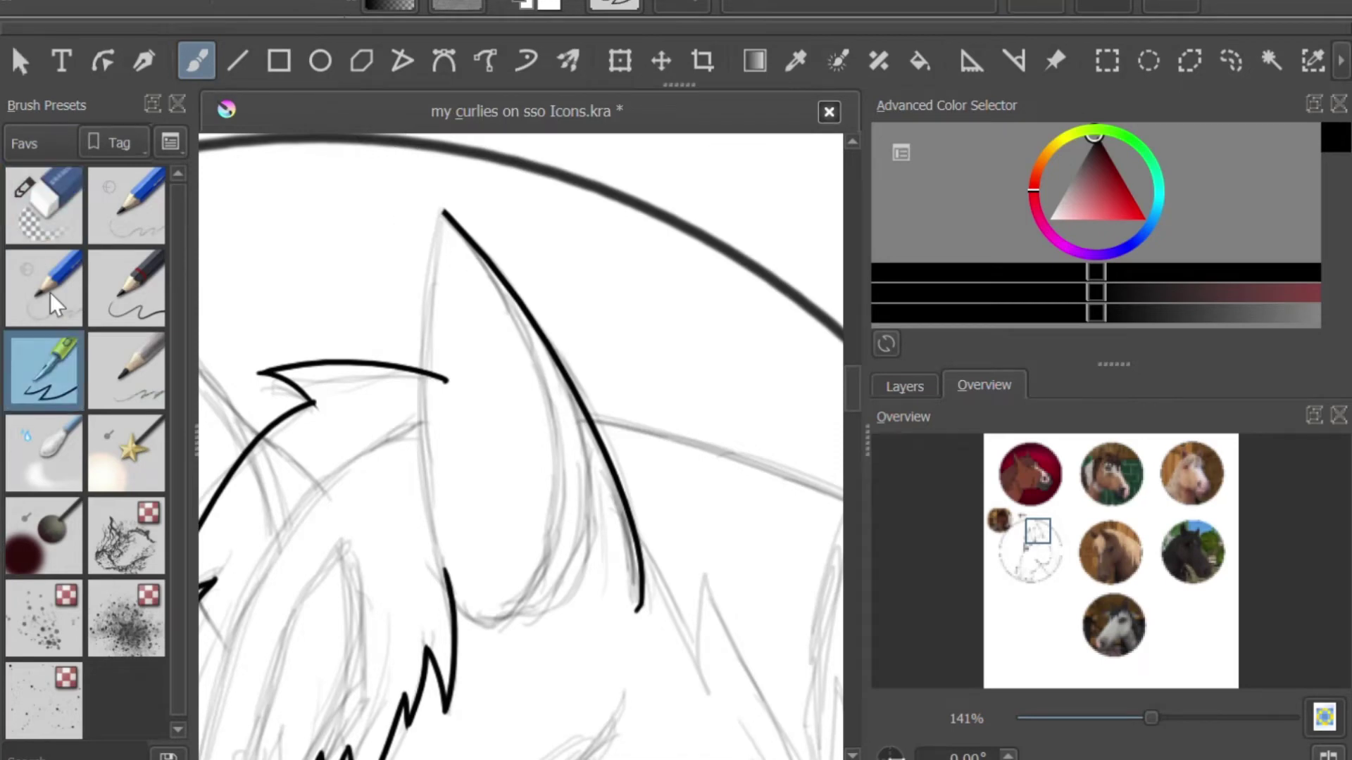
{"action": "left_click_drag", "start_coordinate": [442, 211], "coordinate": [498, 653]}
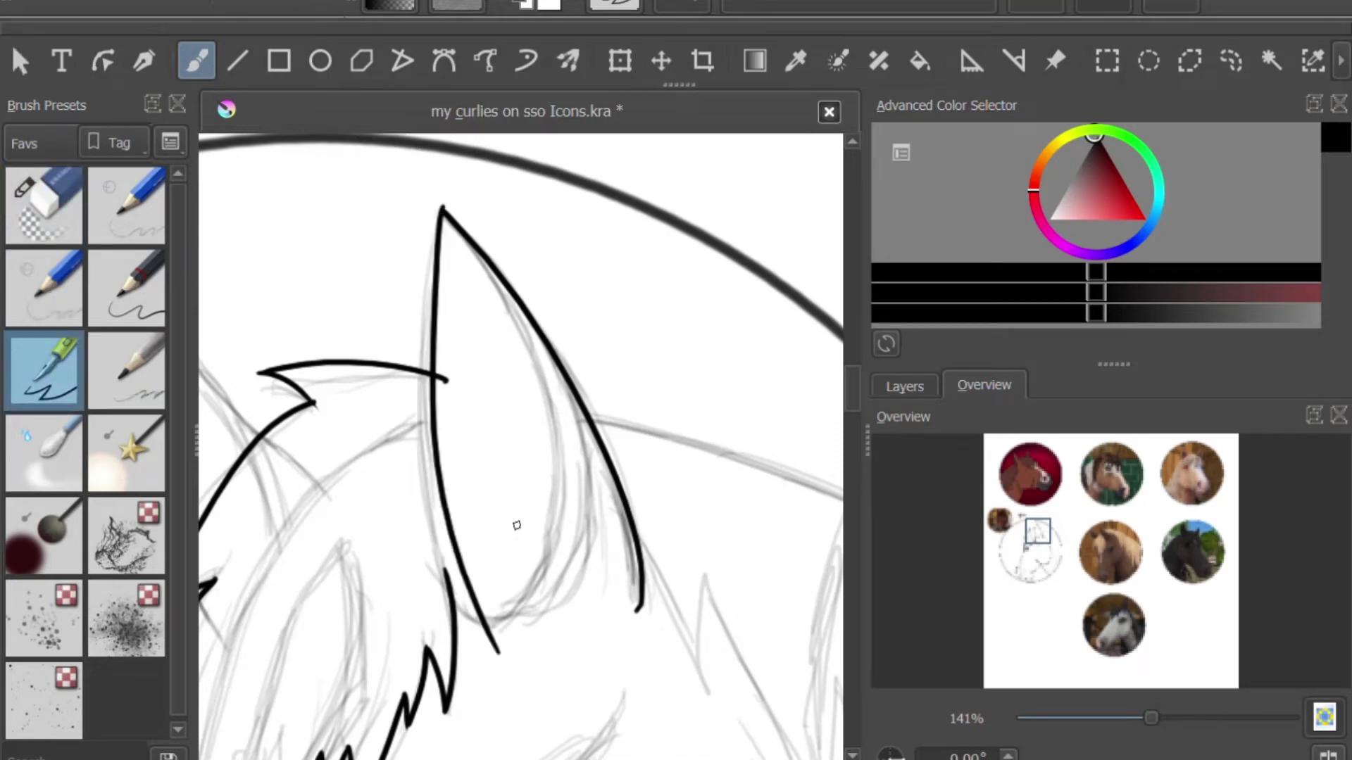
{"action": "key", "text": "ctrl+z"}
{"action": "left_click_drag", "start_coordinate": [443, 209], "coordinate": [450, 626]}
{"action": "key", "text": "ctrl+z"}
{"action": "left_click_drag", "start_coordinate": [442, 210], "coordinate": [452, 612]}
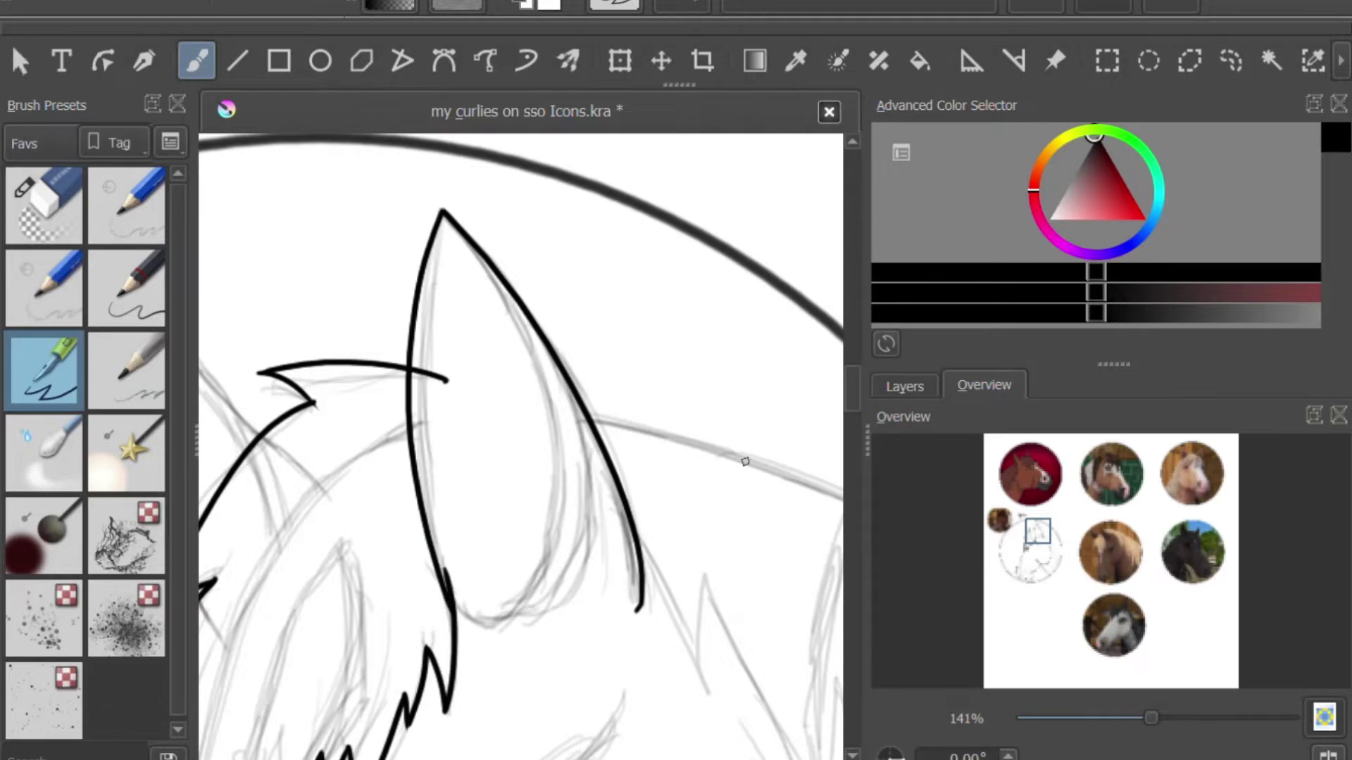
Ink the near ear's curved inner line from the tip down along the ear opening and clean up its stroke
{"action": "left_click", "coordinate": [904, 386]}
{"action": "left_click", "coordinate": [979, 387]}
{"action": "scroll", "coordinate": [590, 172], "scroll_direction": "up", "scroll_amount": 2}
{"action": "mouse_move", "coordinate": [1035, 527]}
{"action": "left_mouse_down"}
{"action": "mouse_move", "coordinate": [1044, 539]}
{"action": "mouse_move", "coordinate": [1040, 529]}
{"action": "left_mouse_up"}
{"action": "left_click_drag", "start_coordinate": [282, 211], "coordinate": [458, 634]}
{"action": "key", "text": "/"}
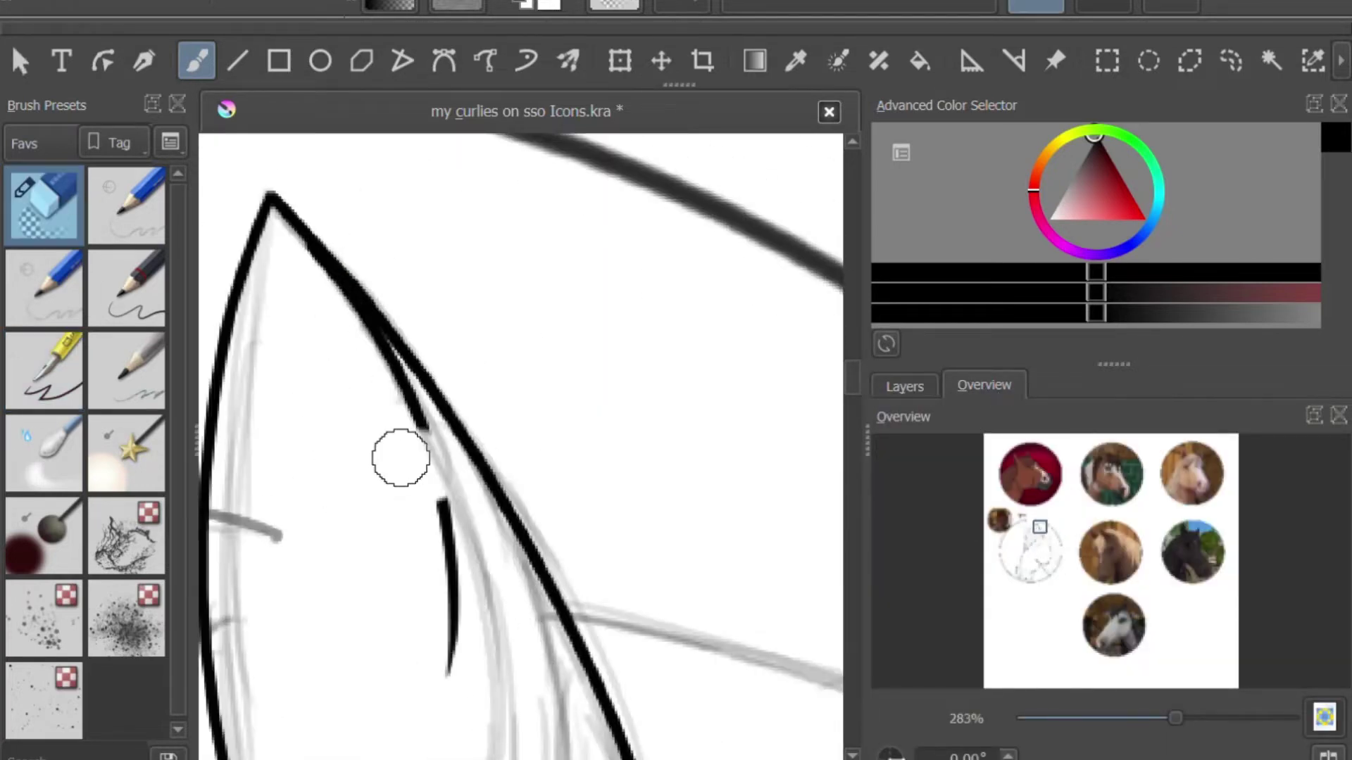
{"action": "key", "text": "/"}
{"action": "key", "text": "slash"}
{"action": "key", "text": "slash"}
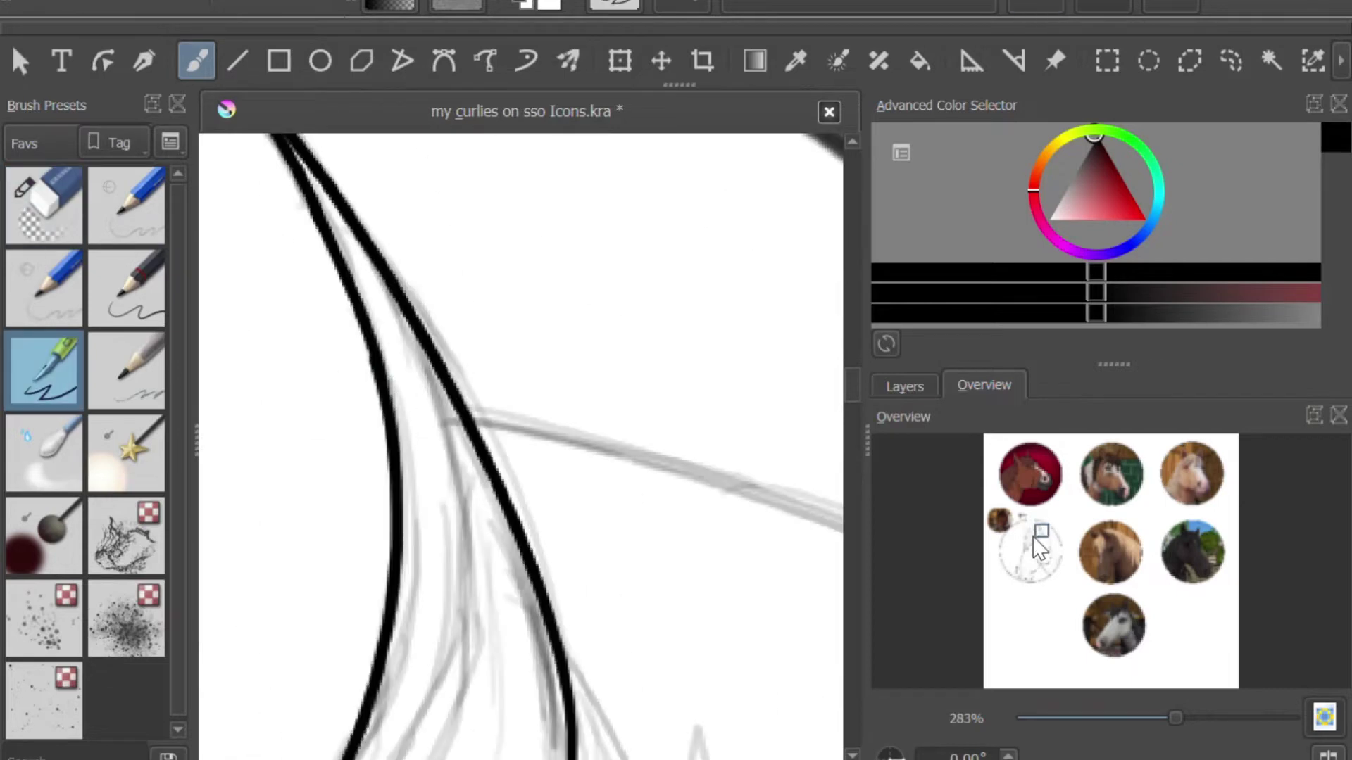
{"action": "key", "text": "slash"}
{"action": "key", "text": "slash"}
Ink the rounded bottom of the near ear's opening, joining the inner line toward the front edge
{"action": "mouse_move", "coordinate": [461, 542]}
{"action": "left_mouse_down"}
{"action": "mouse_move", "coordinate": [574, 620]}
{"action": "mouse_move", "coordinate": [549, 616]}
{"action": "mouse_move", "coordinate": [544, 633]}
{"action": "mouse_move", "coordinate": [619, 570]}
{"action": "left_mouse_up"}
{"action": "key", "text": "ctrl+z"}
{"action": "key", "text": "slash"}
{"action": "key", "text": "slash"}
{"action": "left_click_drag", "start_coordinate": [468, 556], "coordinate": [633, 560]}
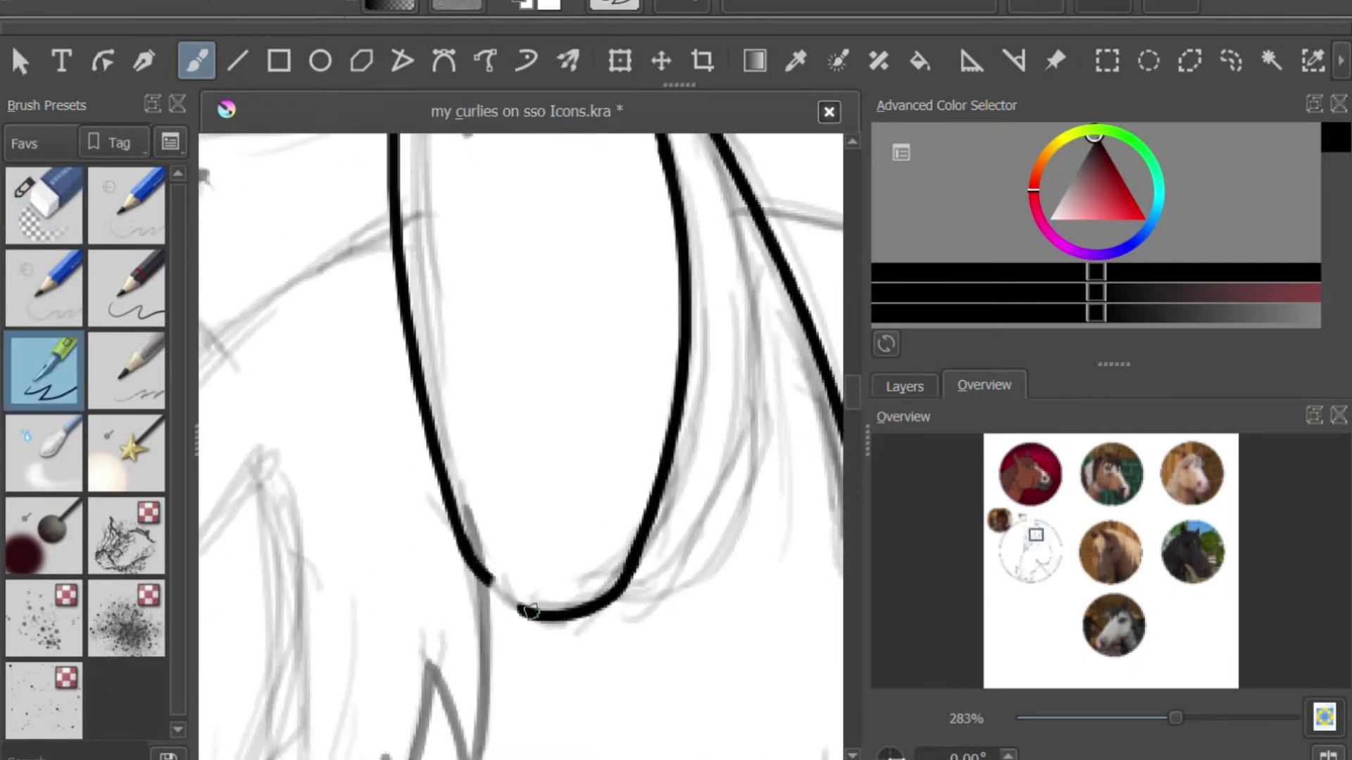
Ink the pointed far ear behind the forelock and clean up the overlapping lines around both ears
{"action": "left_click_drag", "start_coordinate": [1031, 538], "coordinate": [1026, 539]}
{"action": "key", "text": "minus"}
{"action": "key", "text": "minus"}
{"action": "mouse_move", "coordinate": [484, 404]}
{"action": "left_mouse_down"}
{"action": "mouse_move", "coordinate": [389, 264]}
{"action": "mouse_move", "coordinate": [430, 532]}
{"action": "left_mouse_up"}
{"action": "key", "text": "slash"}
{"action": "left_click", "coordinate": [905, 385]}
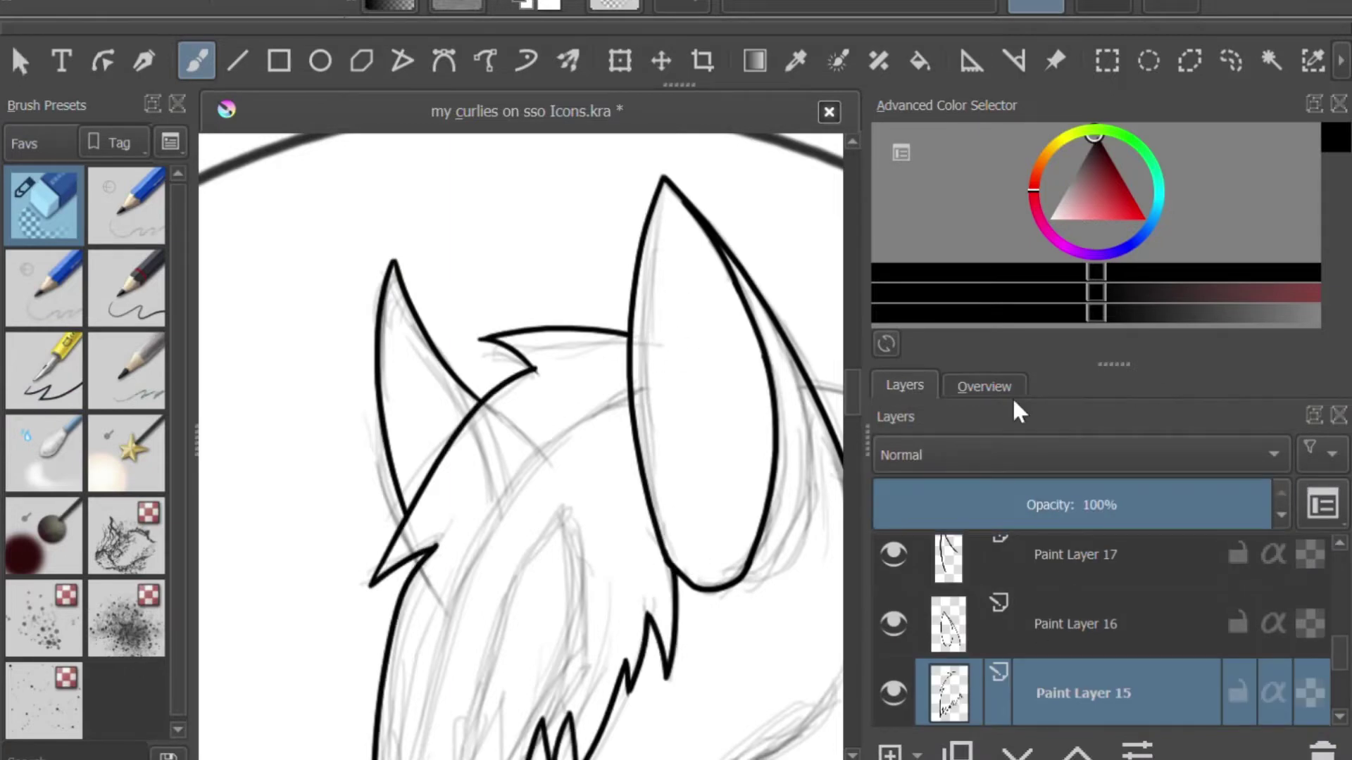
Ink the first long pointed mane locks from behind the near ear down to the cheek's rear edge
{"action": "key", "text": "slash"}
{"action": "left_click", "coordinate": [984, 386]}
{"action": "left_click", "coordinate": [1048, 542]}
{"action": "mouse_move", "coordinate": [458, 425]}
{"action": "left_mouse_down"}
{"action": "mouse_move", "coordinate": [456, 356]}
{"action": "mouse_move", "coordinate": [563, 577]}
{"action": "mouse_move", "coordinate": [573, 391]}
{"action": "left_mouse_up"}
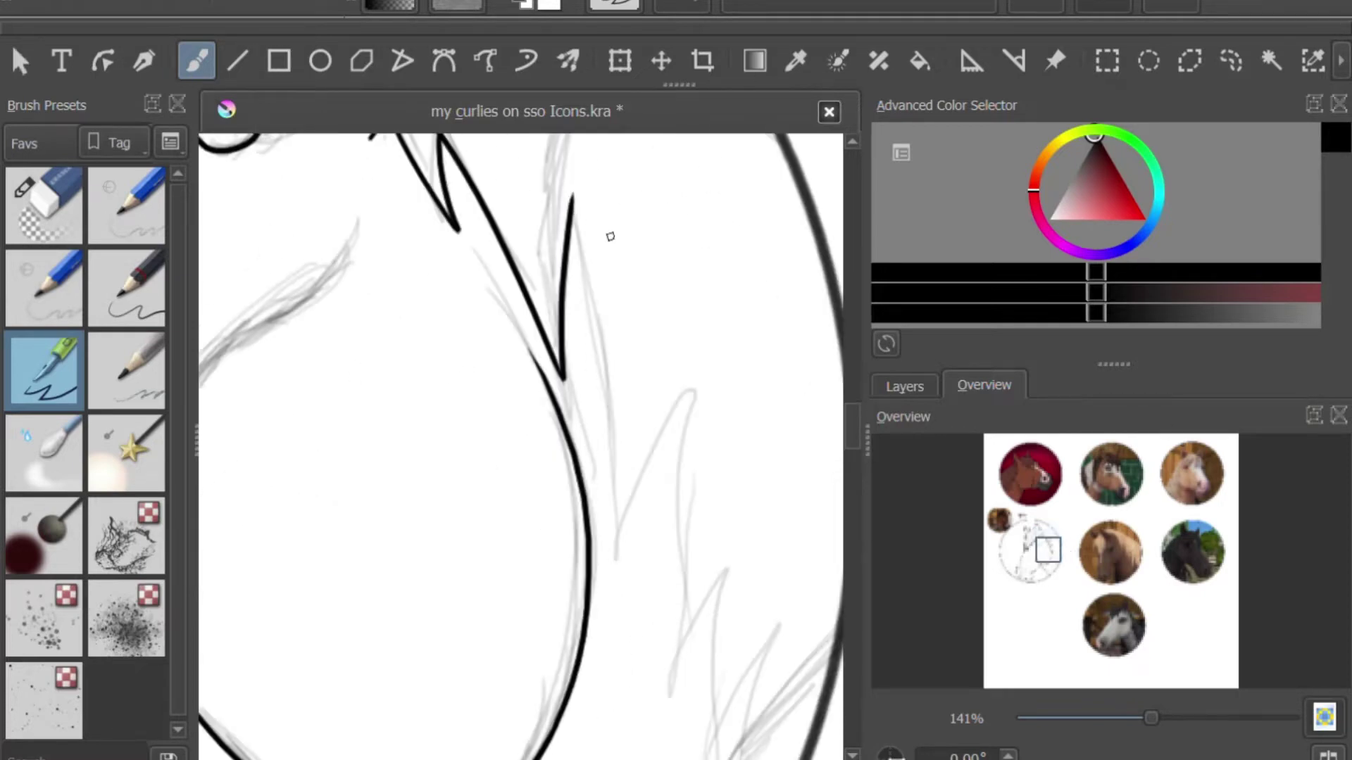
{"action": "left_click_drag", "start_coordinate": [568, 198], "coordinate": [568, 736]}
{"action": "key", "text": "ctrl+z"}
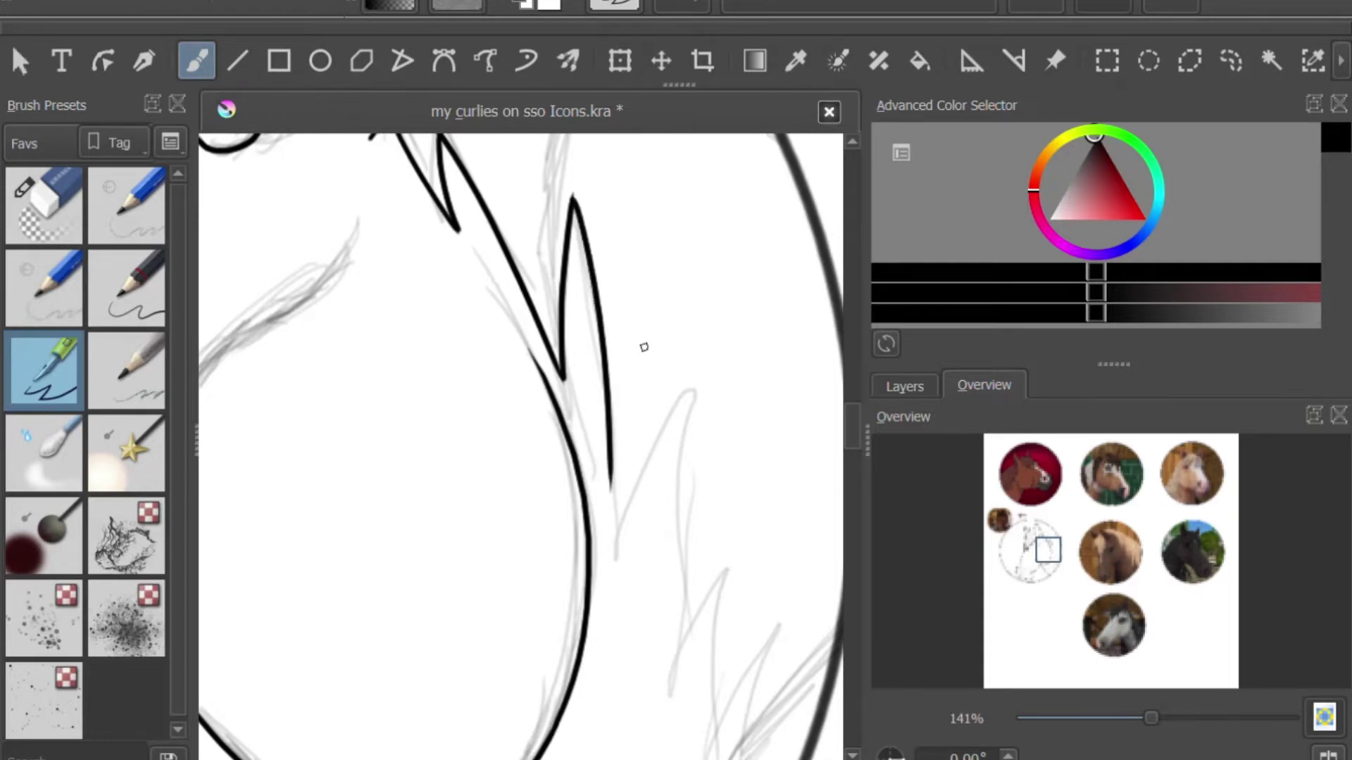
Continue inking the mane's jagged edge behind the cheek with small notches and pointed tips
{"action": "scroll", "coordinate": [676, 387], "scroll_direction": "up", "scroll_amount": 2}
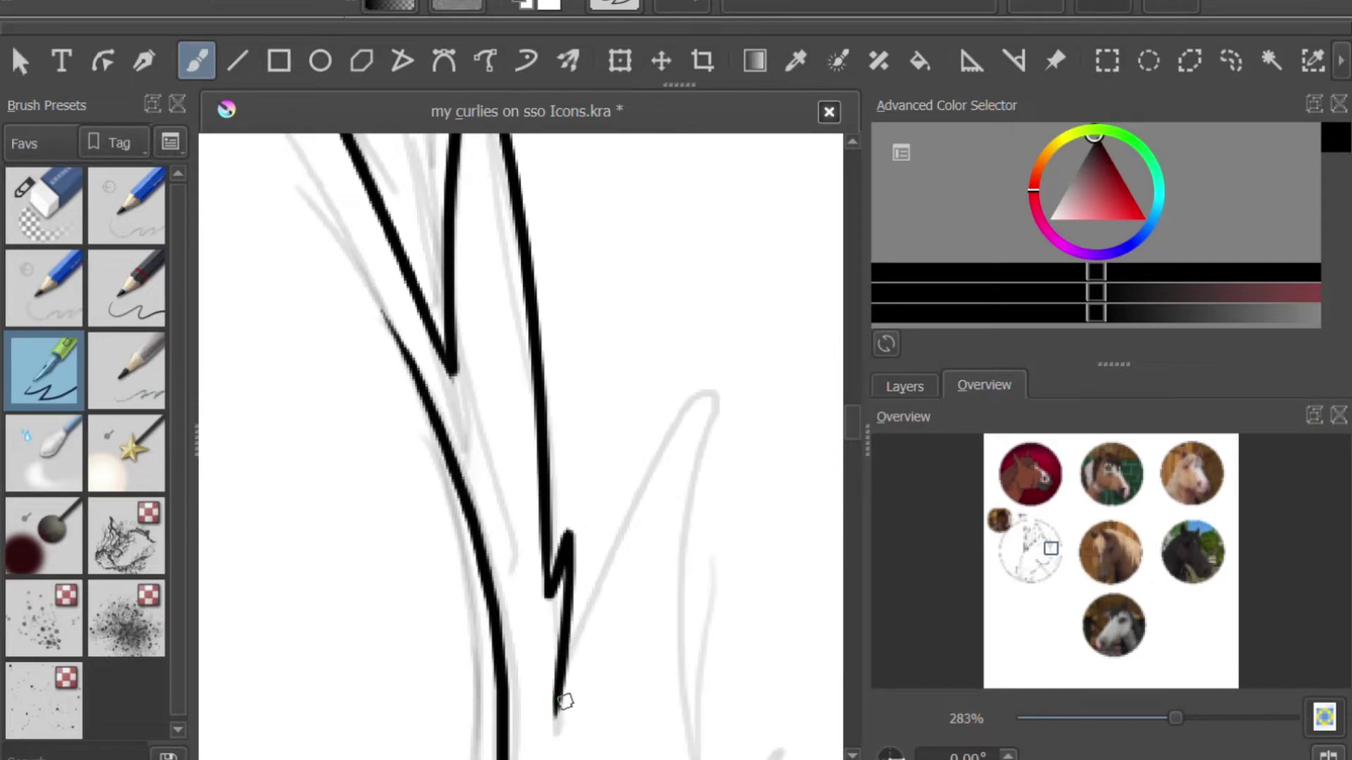
{"action": "mouse_move", "coordinate": [557, 718]}
{"action": "left_mouse_down"}
{"action": "mouse_move", "coordinate": [680, 476]}
{"action": "mouse_move", "coordinate": [673, 725]}
{"action": "mouse_move", "coordinate": [665, 680]}
{"action": "left_mouse_up"}
{"action": "key", "text": "ctrl+z"}
{"action": "mouse_move", "coordinate": [679, 400]}
{"action": "left_mouse_down"}
{"action": "mouse_move", "coordinate": [672, 625]}
{"action": "mouse_move", "coordinate": [692, 642]}
{"action": "left_mouse_up"}
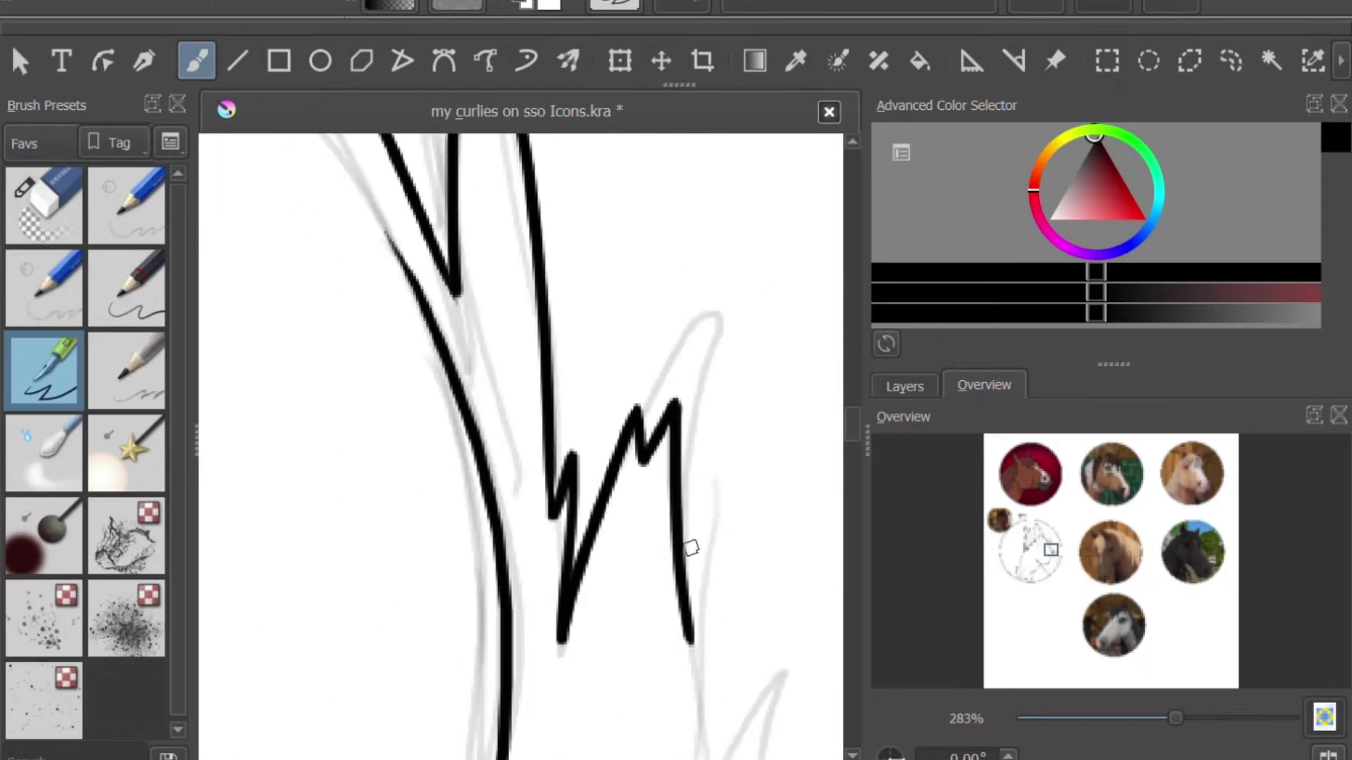
{"action": "scroll", "coordinate": [727, 512], "scroll_direction": "down", "scroll_amount": 2}
{"action": "mouse_move", "coordinate": [280, 404]}
{"action": "left_mouse_down"}
{"action": "mouse_move", "coordinate": [420, 476]}
{"action": "mouse_move", "coordinate": [554, 405]}
{"action": "mouse_move", "coordinate": [750, 421]}
{"action": "left_mouse_up"}
{"action": "scroll", "coordinate": [533, 434], "scroll_direction": "up", "scroll_amount": 2}
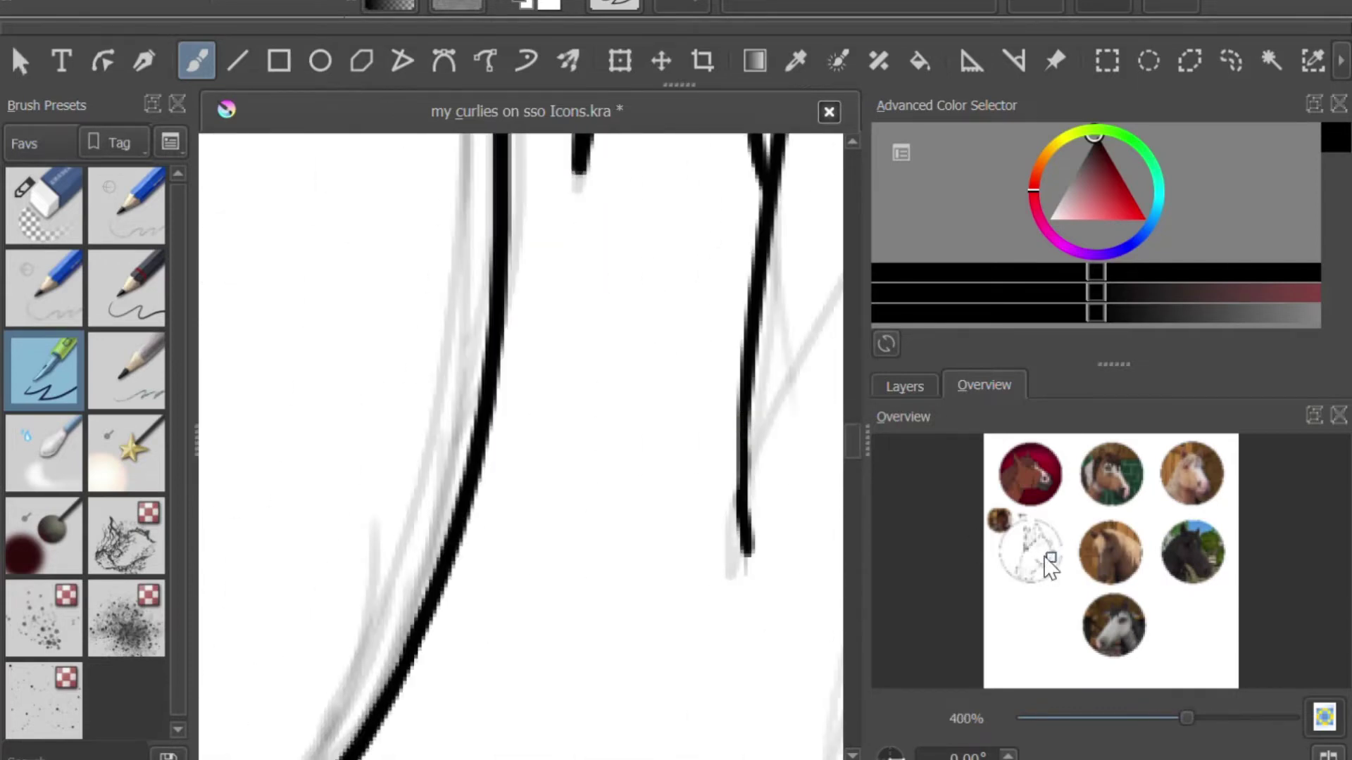
{"action": "left_click_drag", "start_coordinate": [1049, 561], "coordinate": [1054, 557]}
Ink the next pointed mane lock with an upward stroke and a downward stroke branching from it
{"action": "left_click_drag", "start_coordinate": [469, 556], "coordinate": [605, 140]}
{"action": "key", "text": "ctrl+z"}
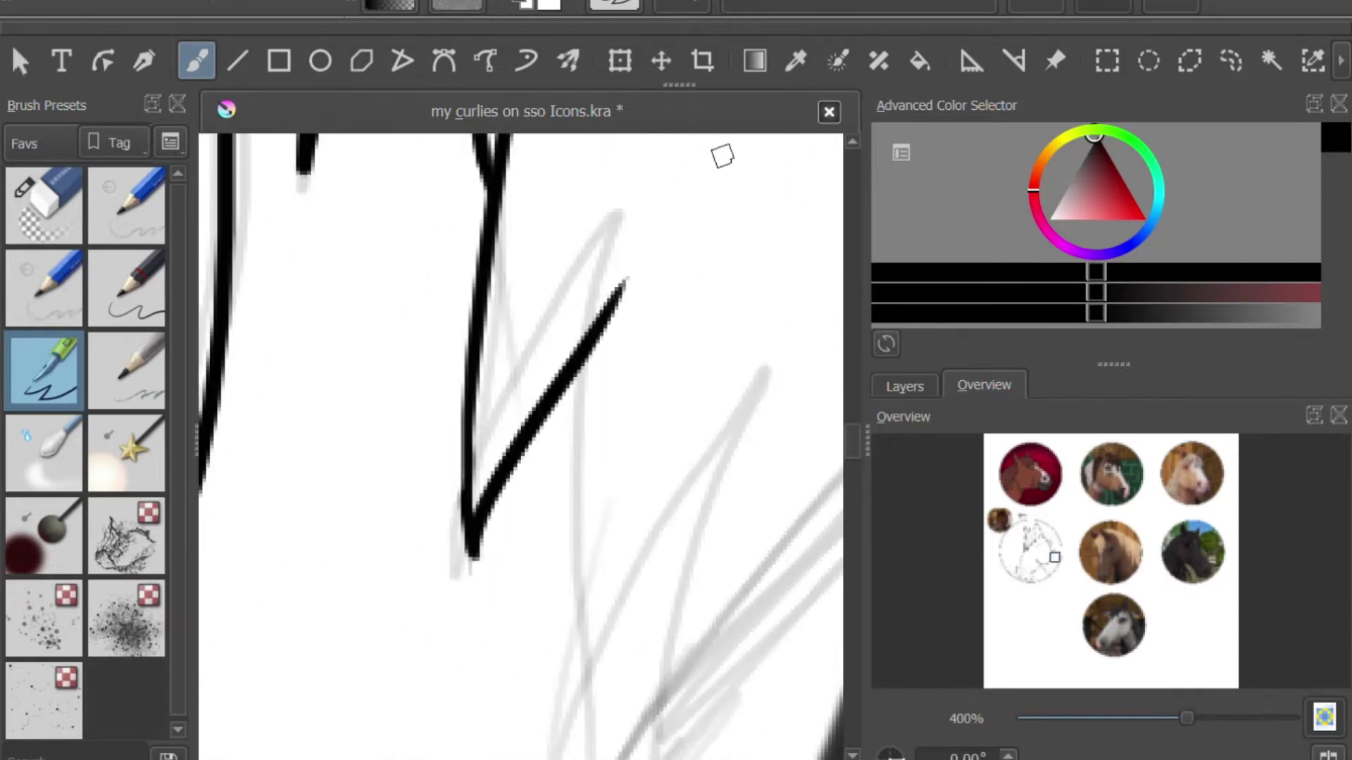
{"action": "mouse_move", "coordinate": [468, 556]}
{"action": "left_mouse_down"}
{"action": "mouse_move", "coordinate": [647, 205]}
{"action": "mouse_move", "coordinate": [563, 757]}
{"action": "left_mouse_up"}
{"action": "key", "text": "ctrl+z"}
{"action": "left_click_drag", "start_coordinate": [595, 285], "coordinate": [567, 666]}
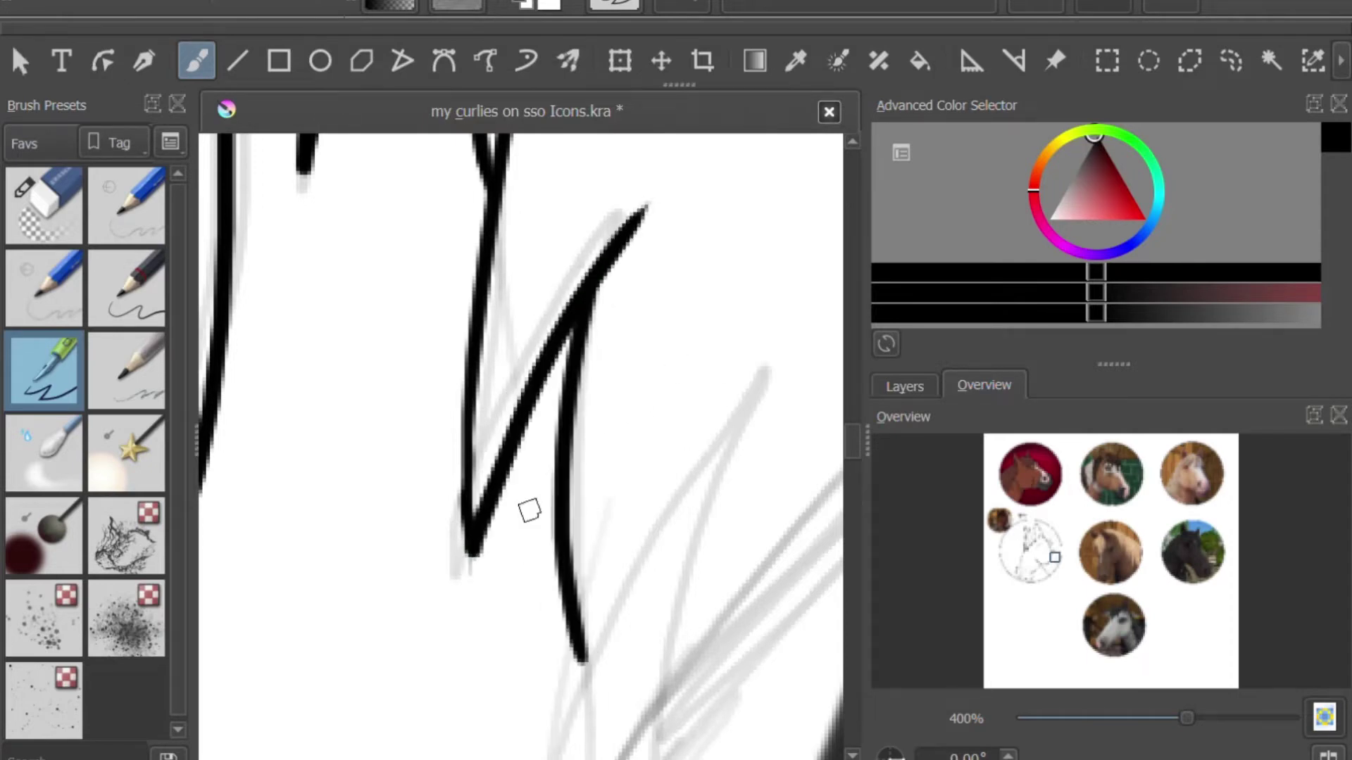
{"action": "key", "text": "ctrl+z"}
{"action": "scroll", "coordinate": [535, 458], "scroll_direction": "down", "scroll_amount": 1}
{"action": "left_click_drag", "start_coordinate": [570, 337], "coordinate": [564, 585]}
Ink the lowest pointed mane lock near the circular border and extend its edge down the neck
{"action": "key", "text": "slash"}
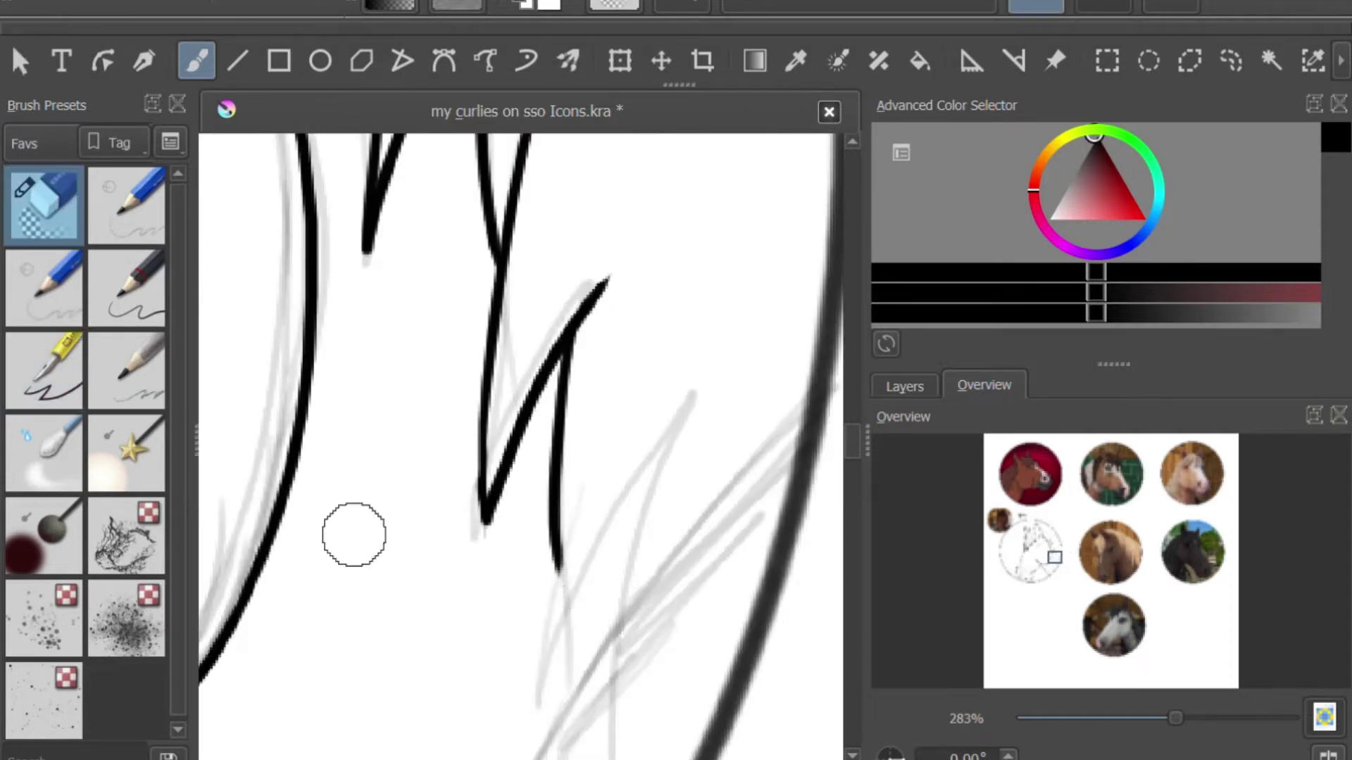
{"action": "key", "text": "slash"}
{"action": "key", "text": "slash"}
{"action": "mouse_move", "coordinate": [605, 530]}
{"action": "left_mouse_down"}
{"action": "mouse_move", "coordinate": [739, 310]}
{"action": "mouse_move", "coordinate": [689, 415]}
{"action": "mouse_move", "coordinate": [612, 757]}
{"action": "left_mouse_up"}
{"action": "key", "text": "slash"}
{"action": "scroll", "coordinate": [521, 443], "scroll_direction": "down", "scroll_amount": 3}
{"action": "key", "text": "slash"}
{"action": "key", "text": "slash"}
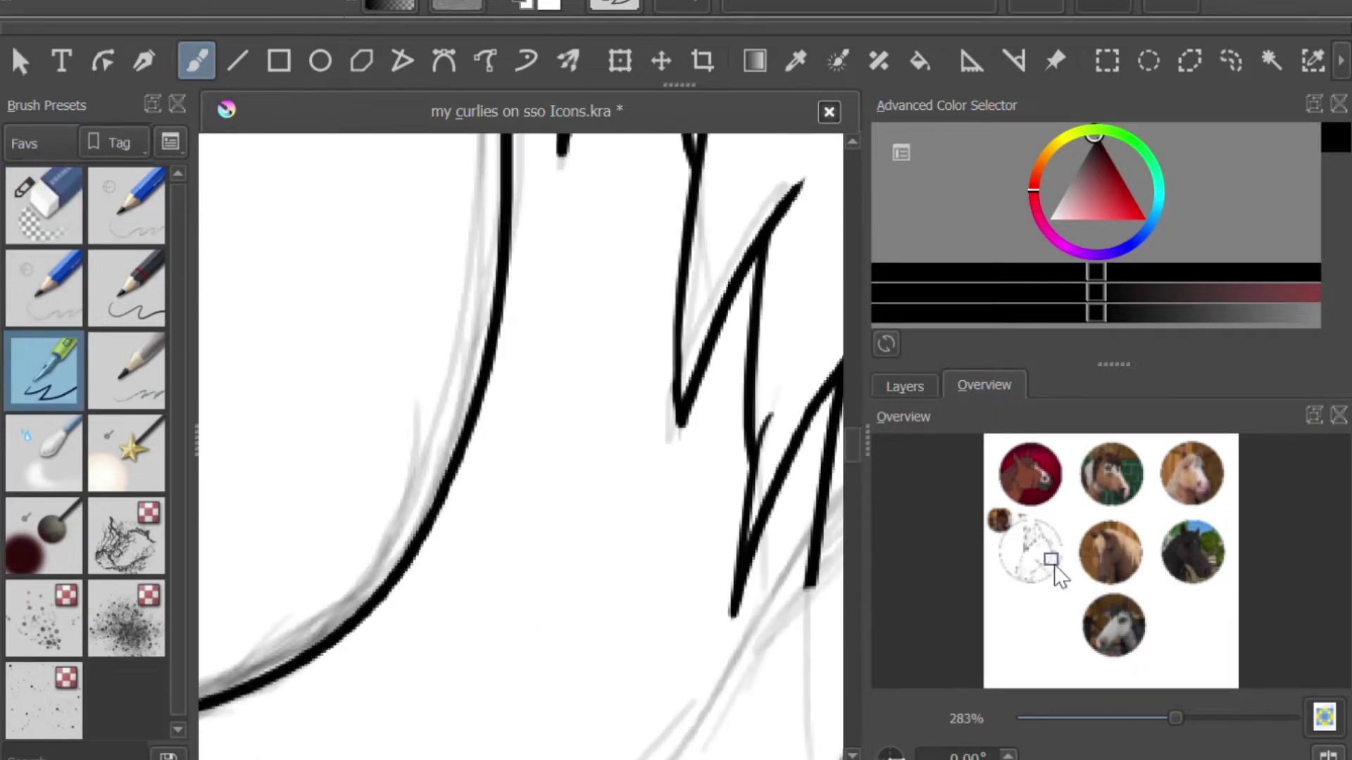
{"action": "scroll", "coordinate": [521, 444], "scroll_direction": "down", "scroll_amount": 3}
{"action": "left_click_drag", "start_coordinate": [613, 289], "coordinate": [623, 676]}
Erase the inked upper mane locks between the near ear and the cheek's rear edge
{"action": "left_click", "coordinate": [46, 224]}
{"action": "key", "text": "minus"}
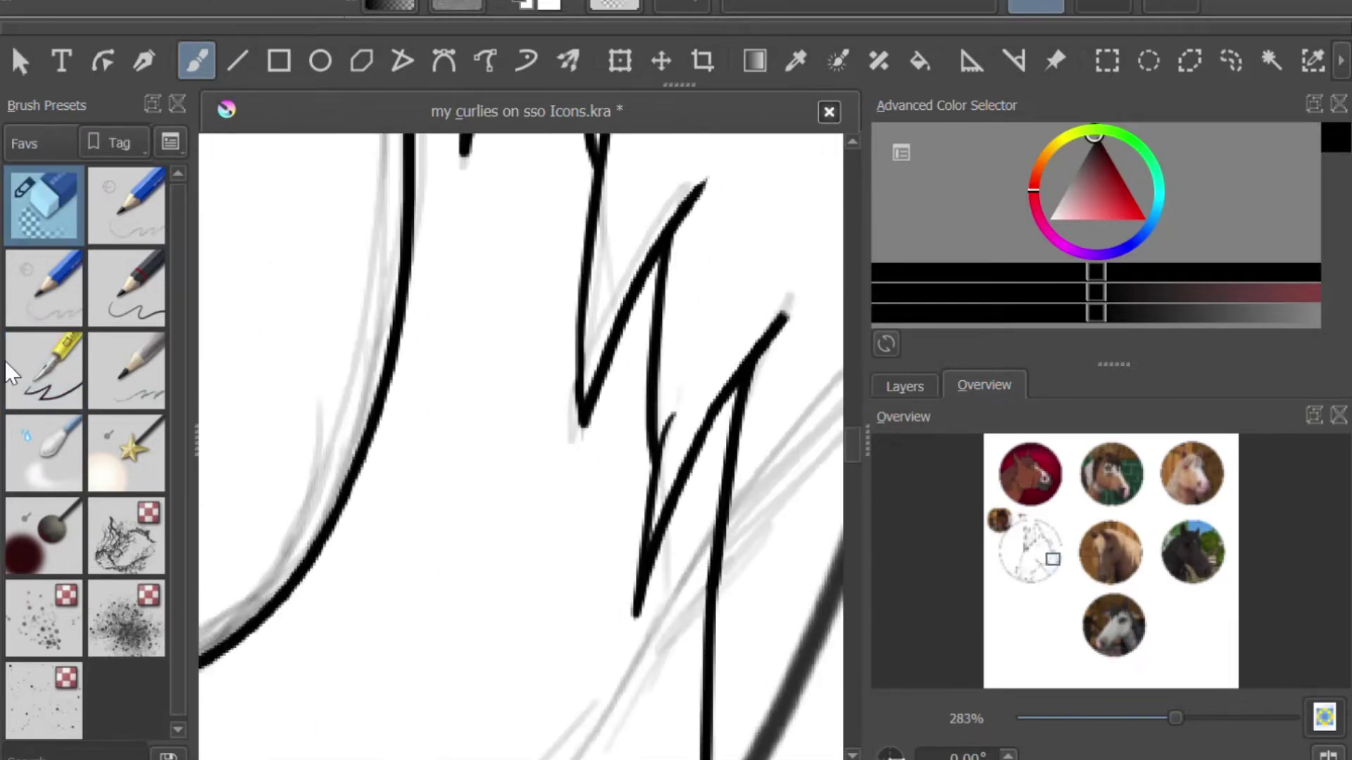
{"action": "left_click", "coordinate": [9, 369]}
{"action": "key", "text": "minus"}
{"action": "key", "text": "plus"}
{"action": "key", "text": "slash"}
{"action": "left_click_drag", "start_coordinate": [574, 510], "coordinate": [534, 640]}
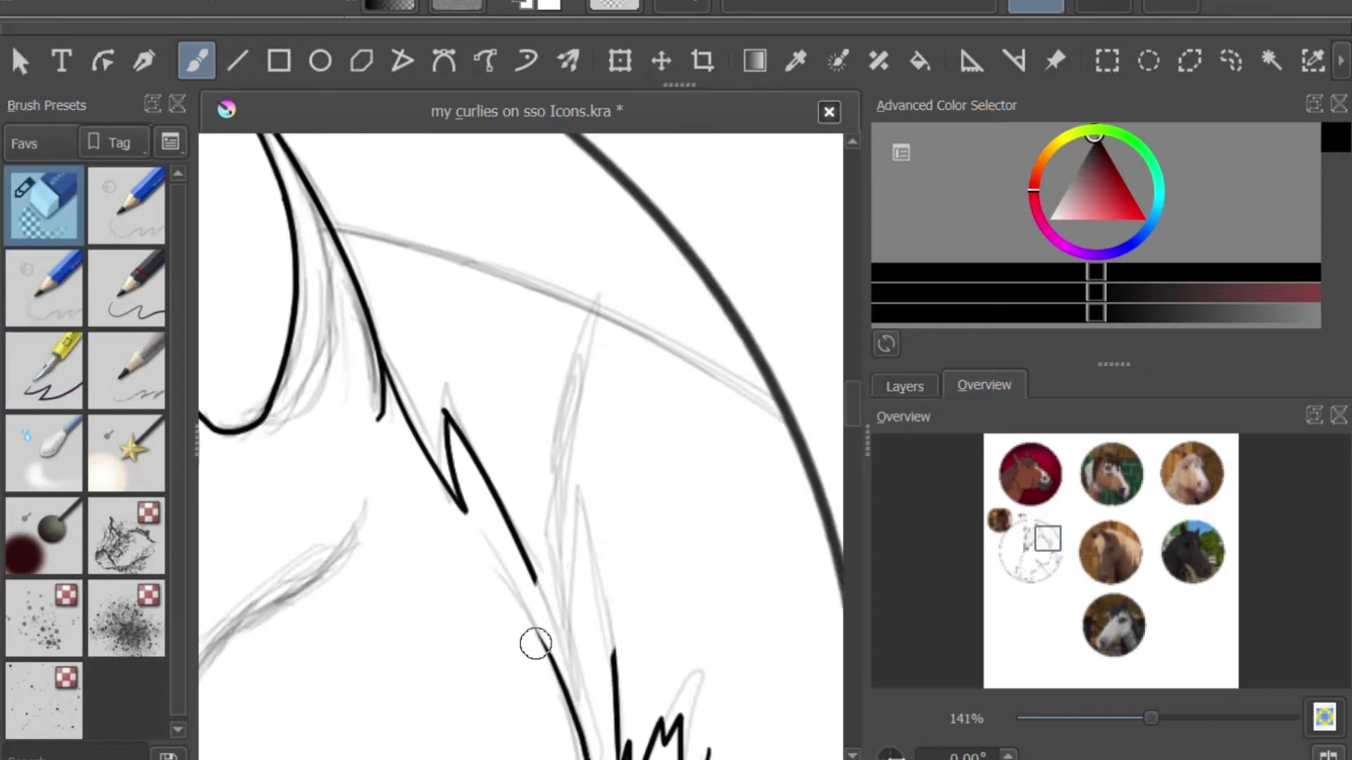
{"action": "left_click_drag", "start_coordinate": [539, 588], "coordinate": [391, 394]}
Ink the mane's zigzag edge from the base of the near ear down along the cheek's rear edge
{"action": "key", "text": "slash"}
{"action": "left_click_drag", "start_coordinate": [442, 313], "coordinate": [466, 477]}
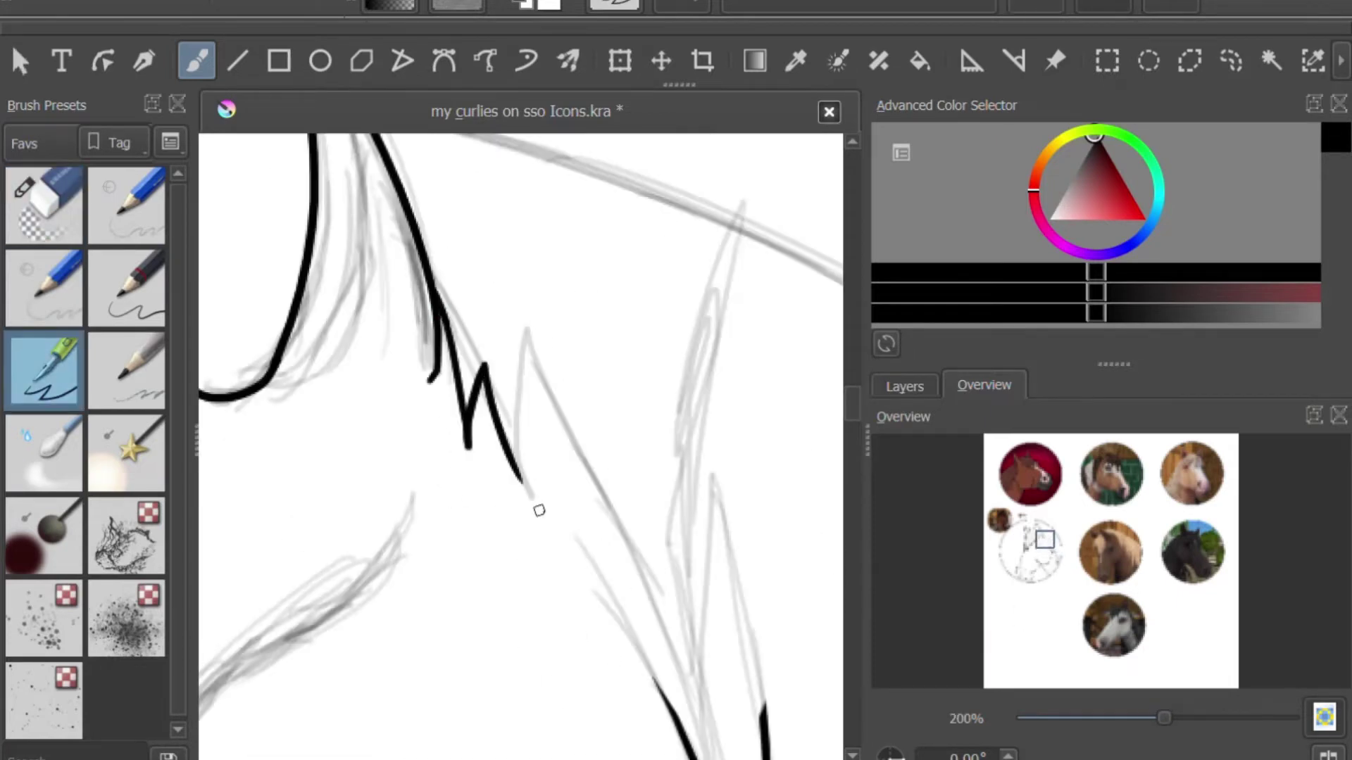
{"action": "left_click_drag", "start_coordinate": [1056, 473], "coordinate": [1064, 485]}
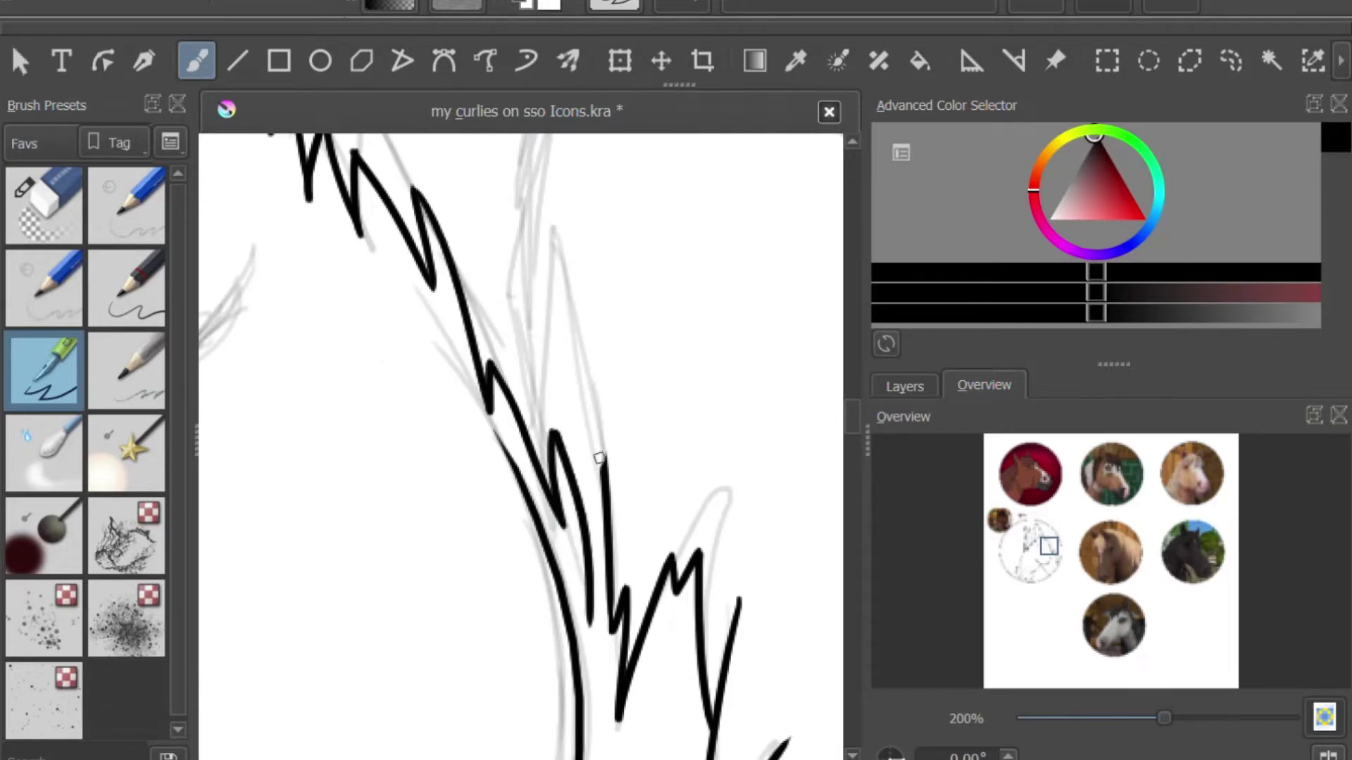
Trim the overlong stroke ends beside the cheek and join them into one continuous jagged mane edge
{"action": "key", "text": "slash"}
{"action": "key", "text": "slash"}
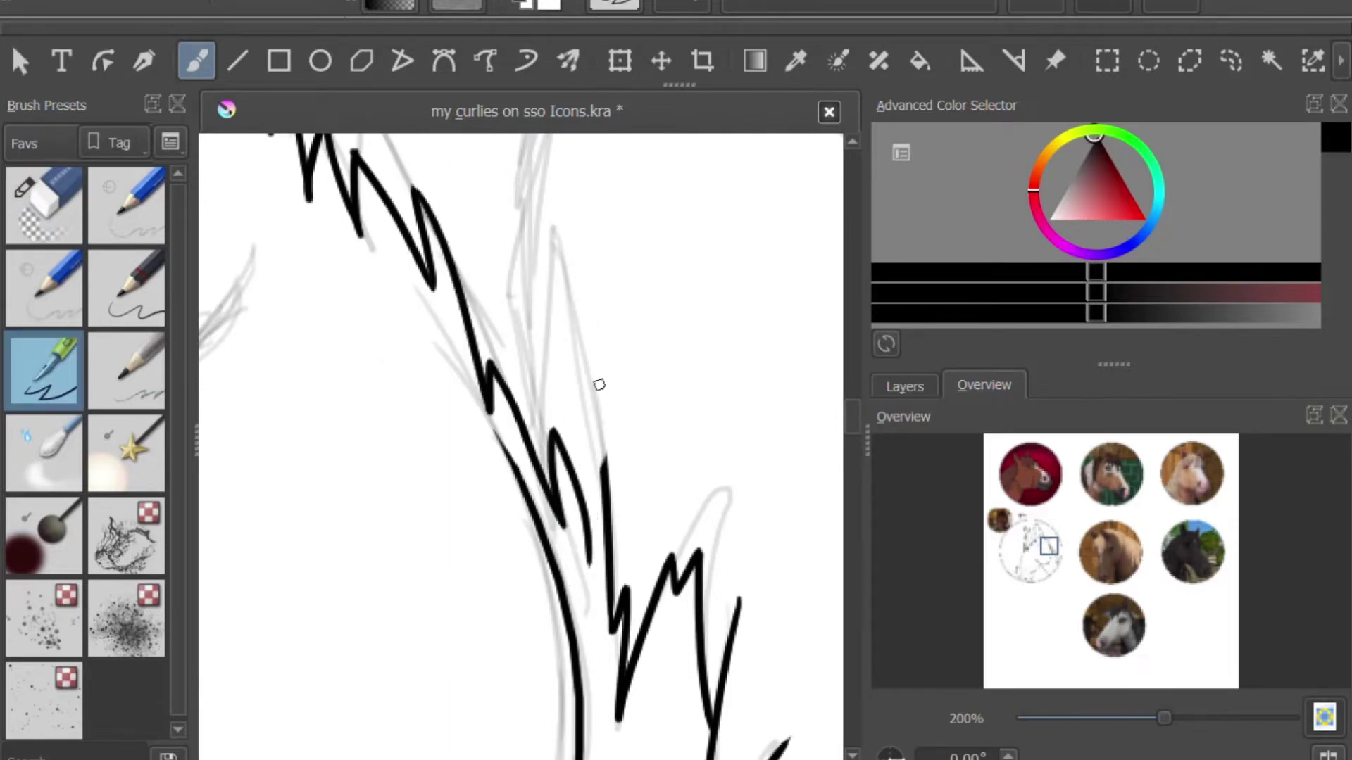
{"action": "key", "text": "slash"}
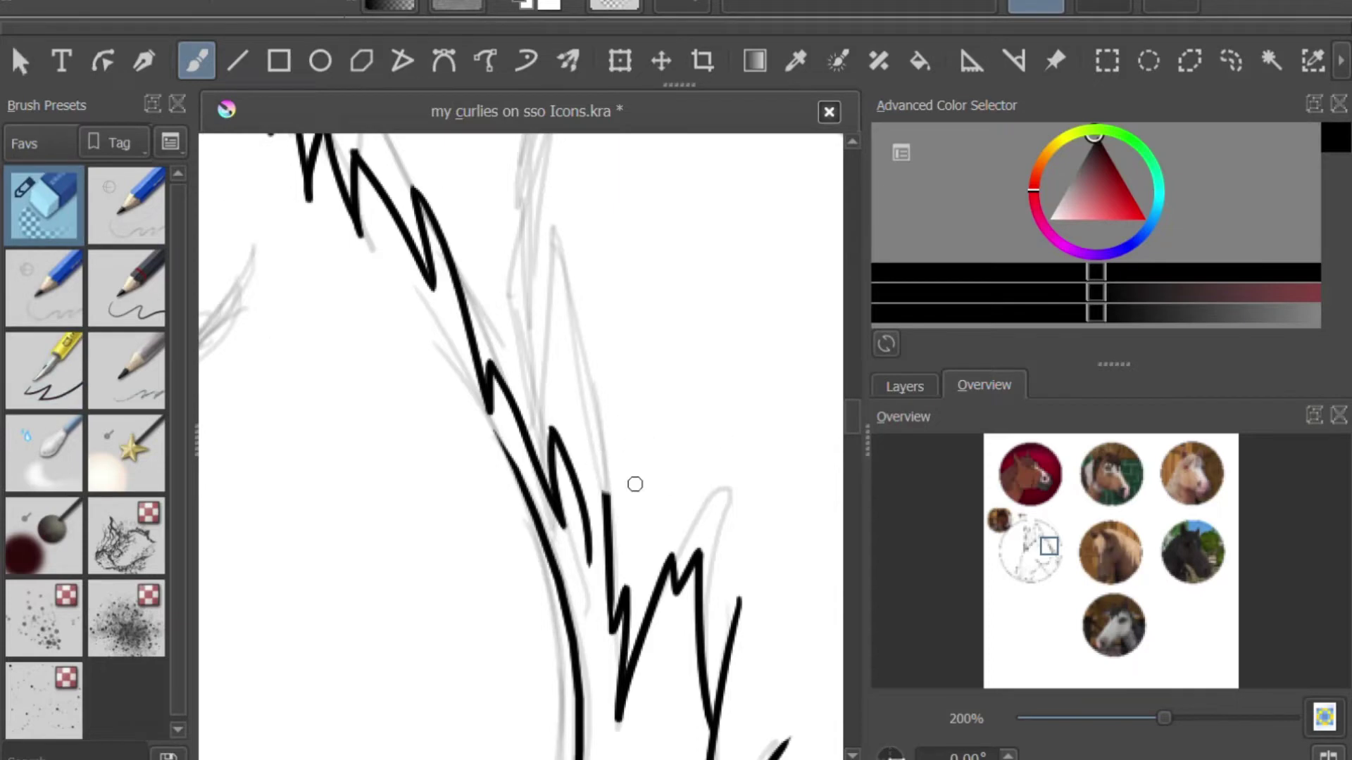
{"action": "key", "text": "slash"}
{"action": "scroll", "coordinate": [604, 490], "scroll_direction": "down", "scroll_amount": 3}
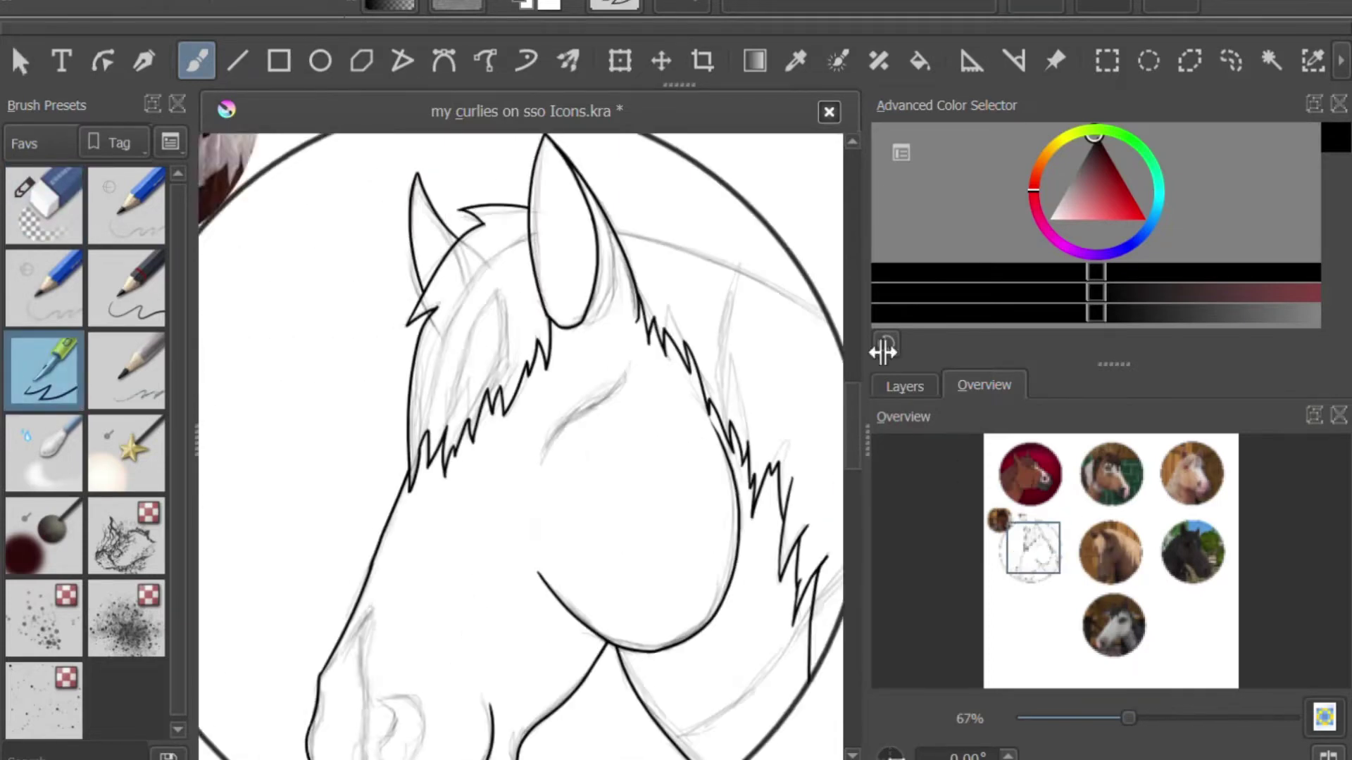
Ink the neck's crest line from behind the near ear to the circular border, above the sketched line
{"action": "left_click", "coordinate": [1054, 546]}
{"action": "scroll", "coordinate": [1054, 545], "scroll_direction": "down", "scroll_amount": 2}
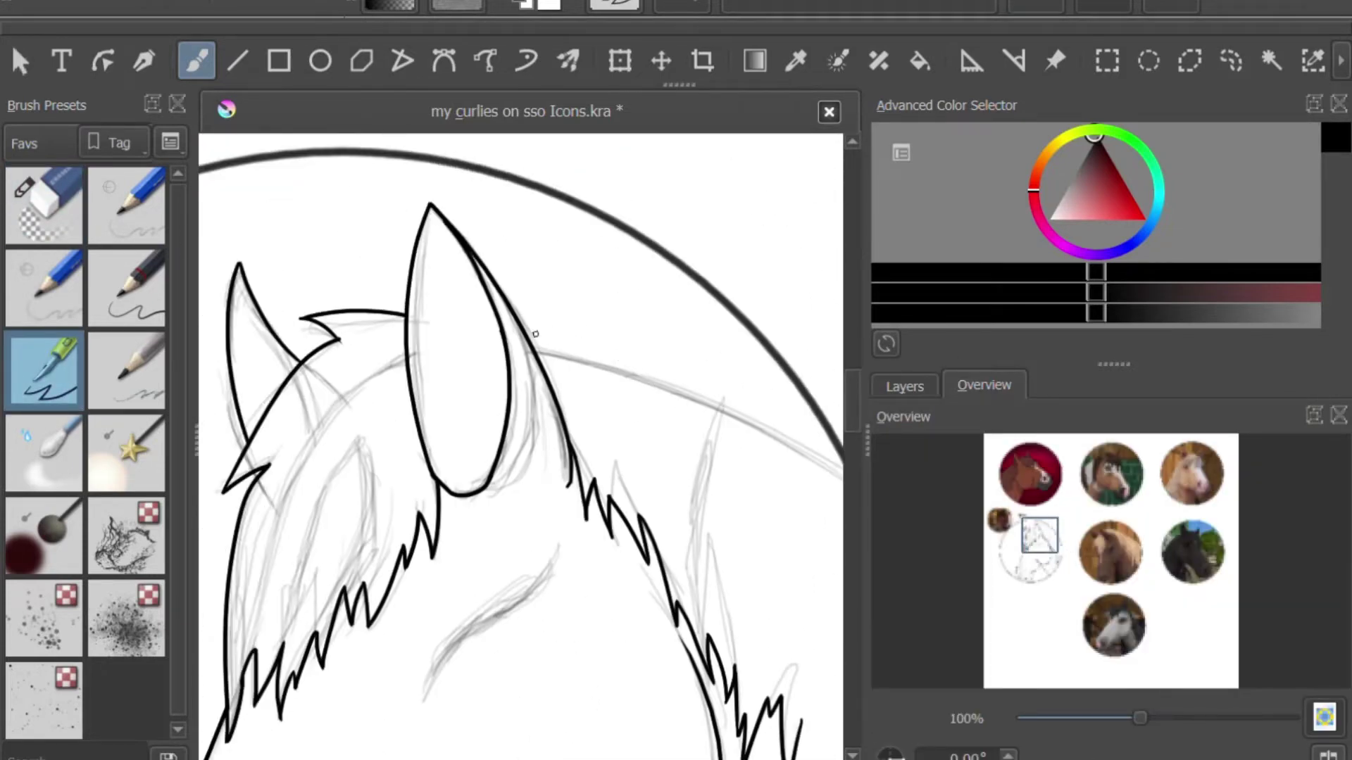
{"action": "scroll", "coordinate": [634, 453], "scroll_direction": "up", "scroll_amount": 2}
{"action": "key", "text": "slash"}
{"action": "scroll", "coordinate": [566, 396], "scroll_direction": "down", "scroll_amount": 3}
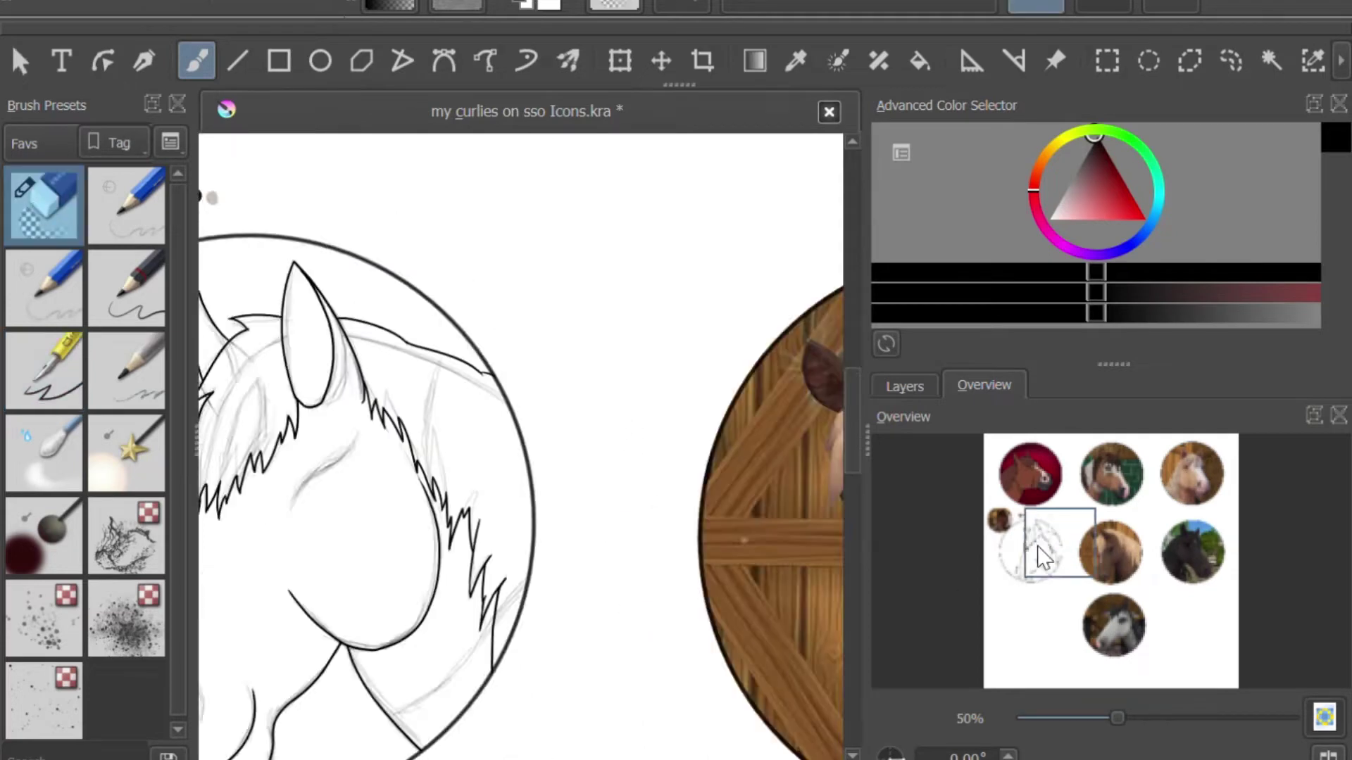
Add a new paint layer directly above Paint Layer 11
{"action": "left_click", "coordinate": [904, 386]}
{"action": "key", "text": "Page_Down"}
{"action": "key", "text": "Page_Down"}
{"action": "key", "text": "Page_Down"}
{"action": "key", "text": "Page_Down"}
{"action": "key", "text": "Page_Down"}
{"action": "key", "text": "Page_Down"}
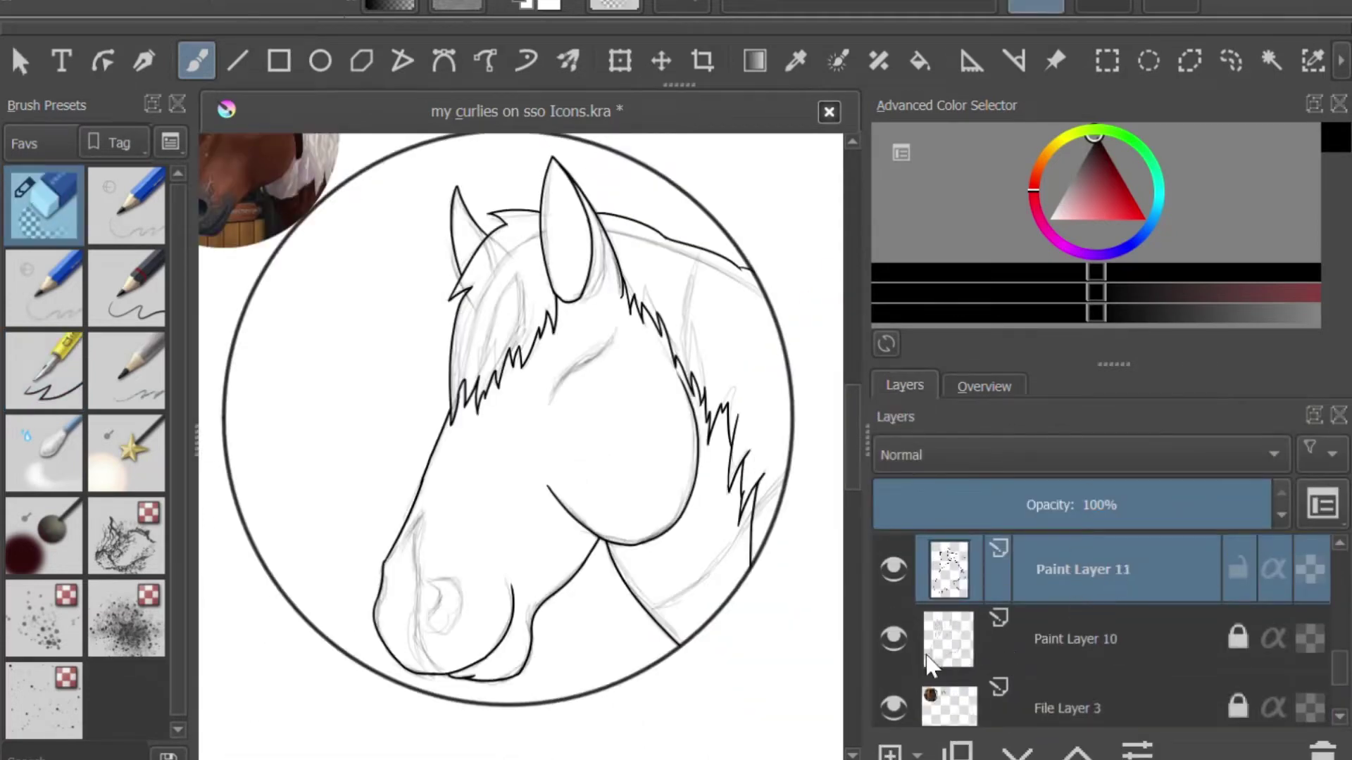
{"action": "key", "text": "Insert"}
Ink a short extra hair stroke at the forelock's lower jagged tips and clean up its end
{"action": "scroll", "coordinate": [520, 368], "scroll_direction": "up", "scroll_amount": 2}
{"action": "key", "text": "slash"}
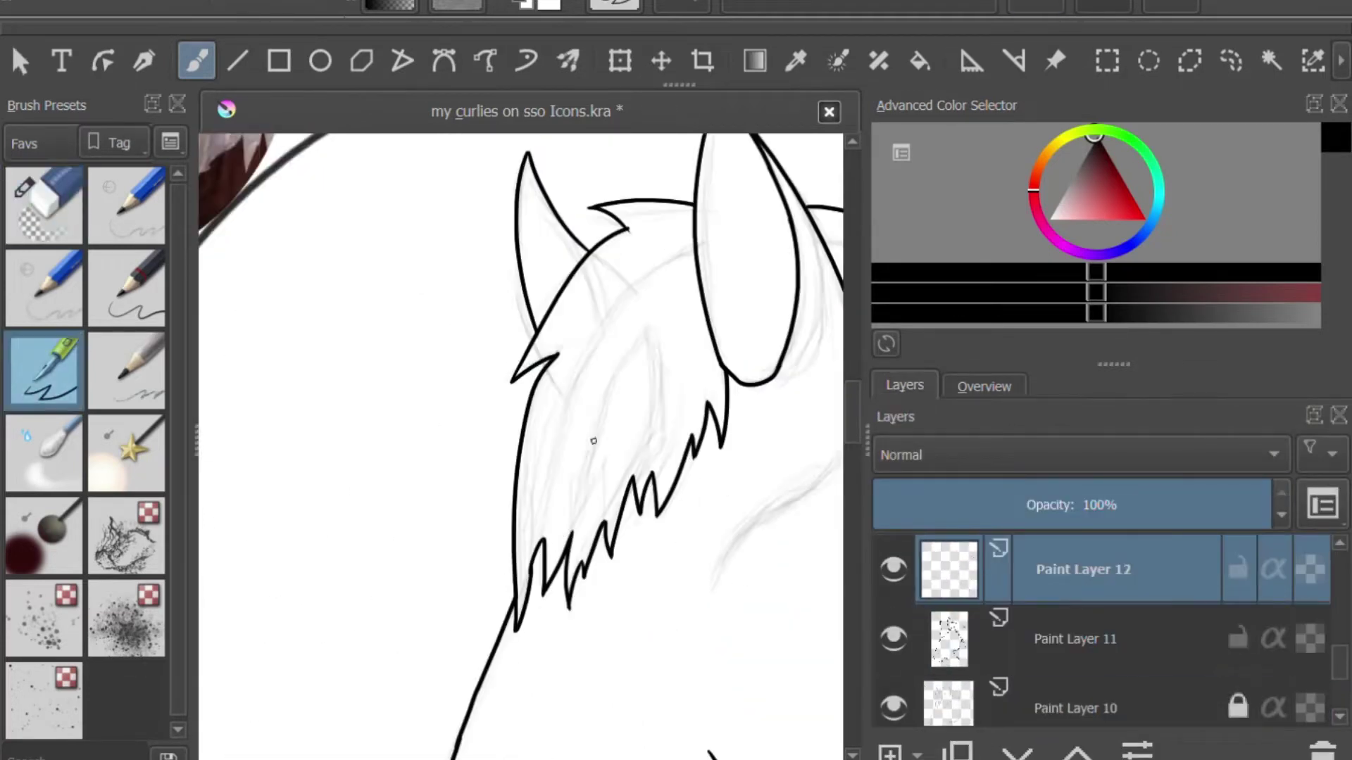
{"action": "scroll", "coordinate": [555, 530], "scroll_direction": "up", "scroll_amount": 2}
{"action": "mouse_move", "coordinate": [706, 558]}
{"action": "left_mouse_down"}
{"action": "mouse_move", "coordinate": [657, 609]}
{"action": "mouse_move", "coordinate": [673, 627]}
{"action": "mouse_move", "coordinate": [655, 635]}
{"action": "mouse_move", "coordinate": [670, 619]}
{"action": "mouse_move", "coordinate": [662, 683]}
{"action": "left_mouse_up"}
{"action": "key", "text": "slash"}
{"action": "key", "text": "slash"}
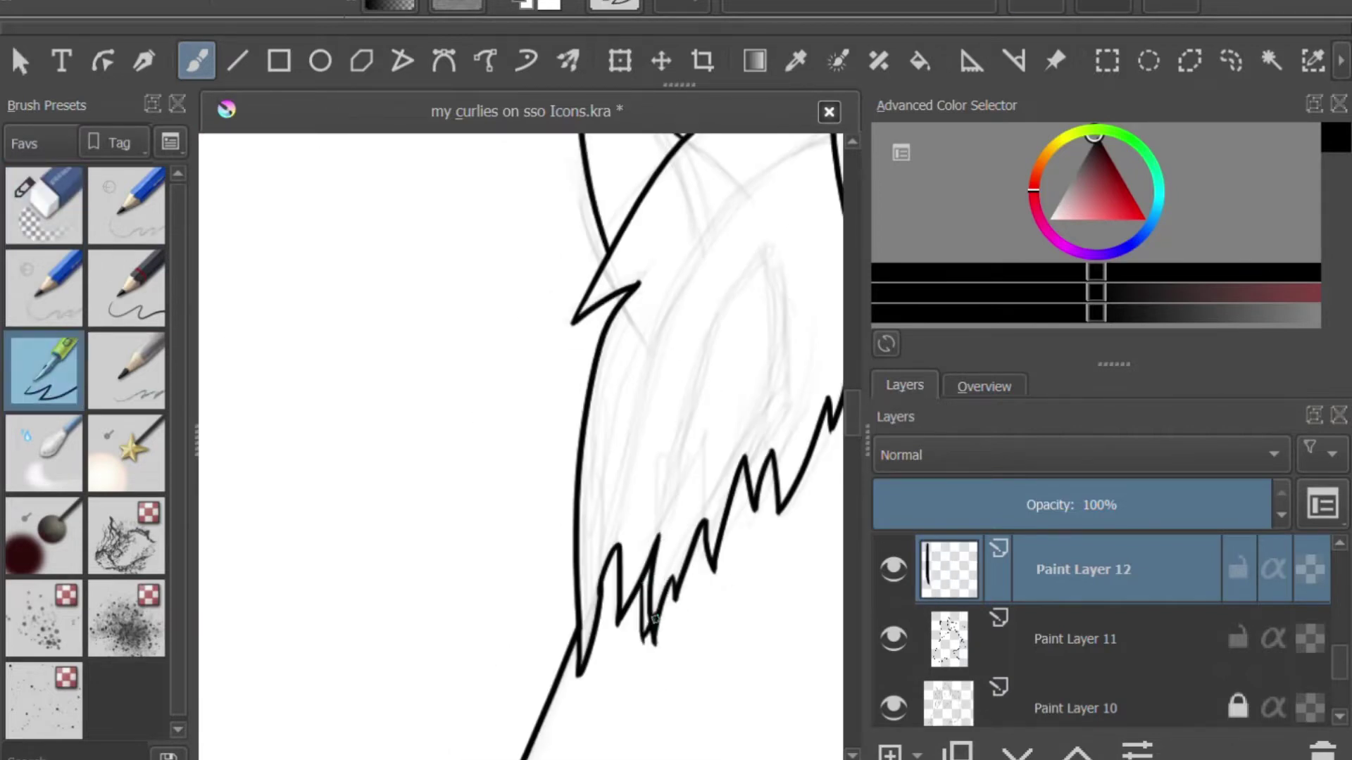
Ink the small far-nostril curve along the muzzle's front edge and erase its overshooting tail
{"action": "left_click", "coordinate": [984, 386]}
{"action": "left_click", "coordinate": [1023, 571]}
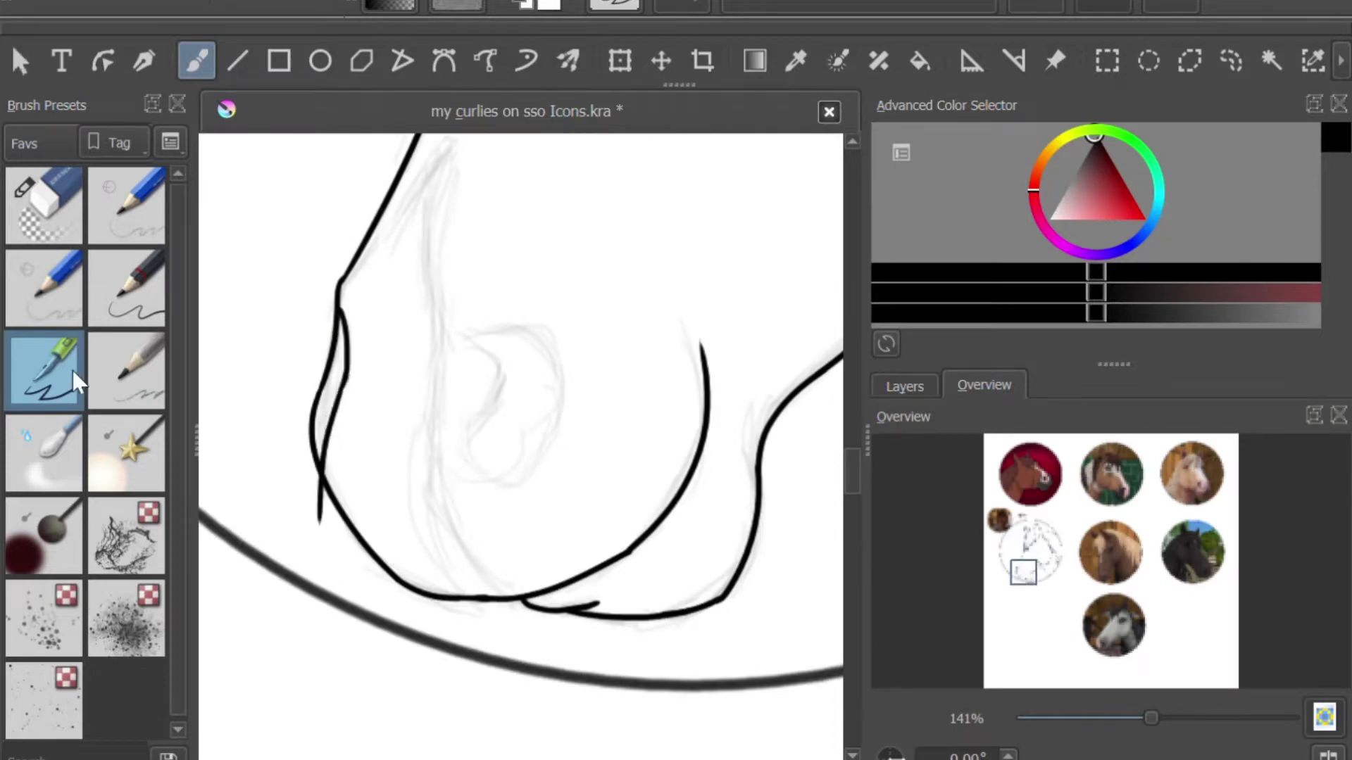
{"action": "key", "text": "slash"}
{"action": "left_click_drag", "start_coordinate": [322, 519], "coordinate": [316, 493]}
{"action": "key", "text": "slash"}
Ink a short diagonal line branching off the nose profile above the muzzle, trimming and redrawing it shorter
{"action": "left_click", "coordinate": [1018, 567]}
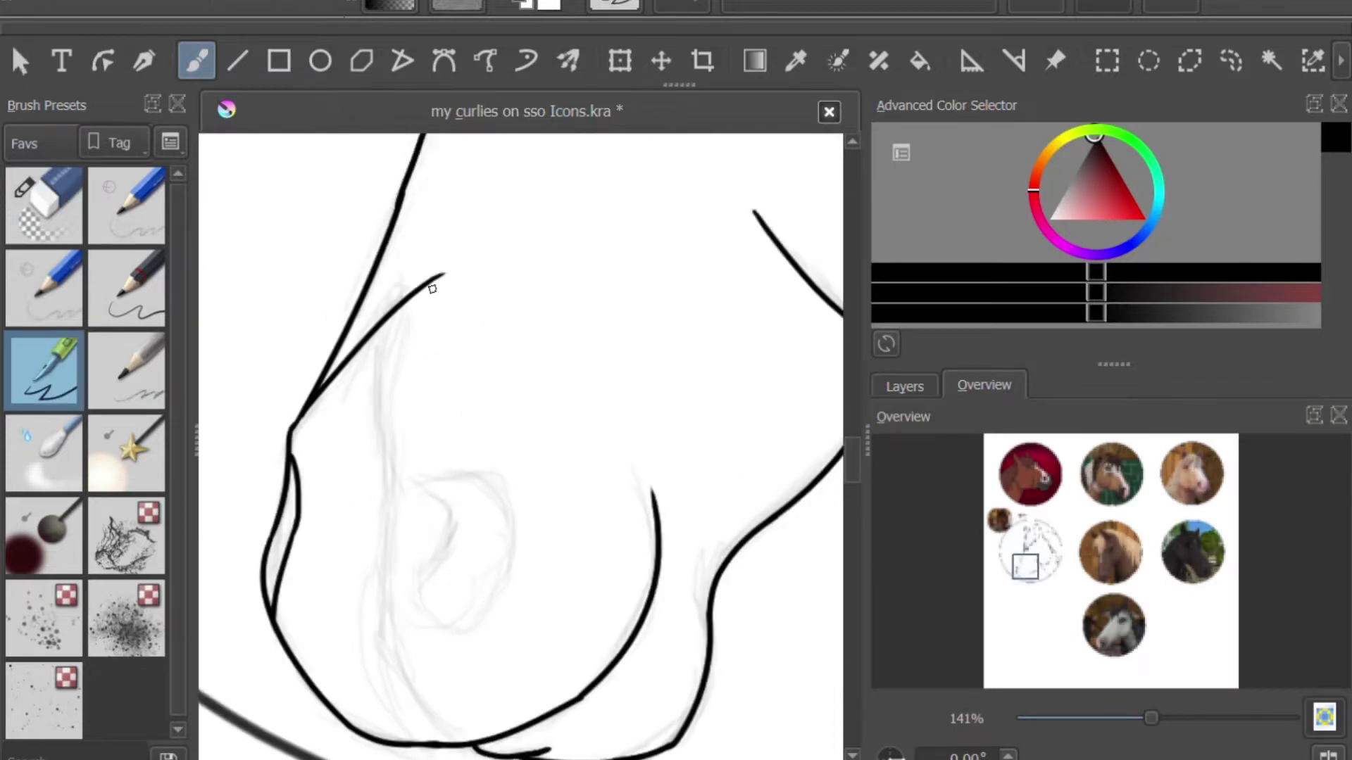
{"action": "key", "text": "slash"}
{"action": "left_click_drag", "start_coordinate": [281, 451], "coordinate": [292, 383]}
{"action": "key", "text": "slash"}
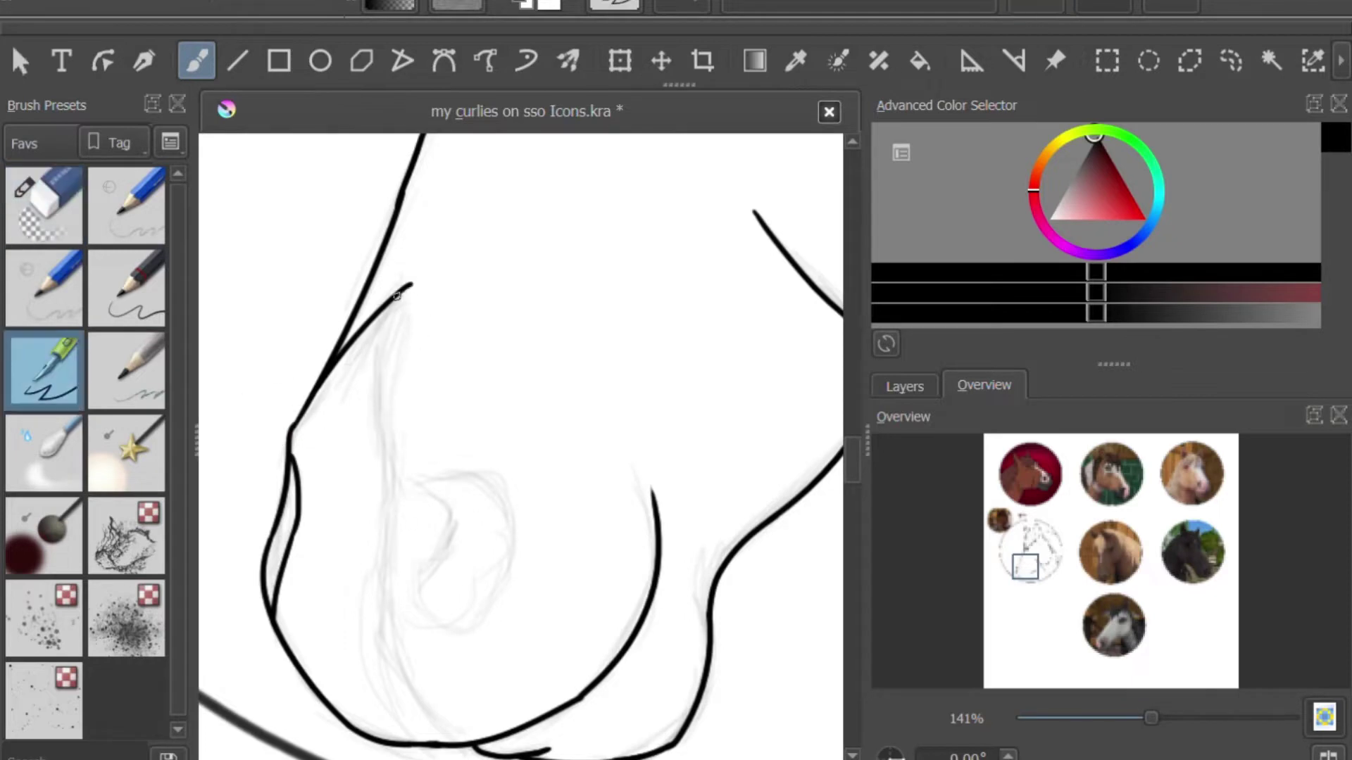
Ink the upper part of the inner muzzle line, curving down from the tip of the short diagonal line
{"action": "scroll", "coordinate": [391, 283], "scroll_direction": "up", "scroll_amount": 2}
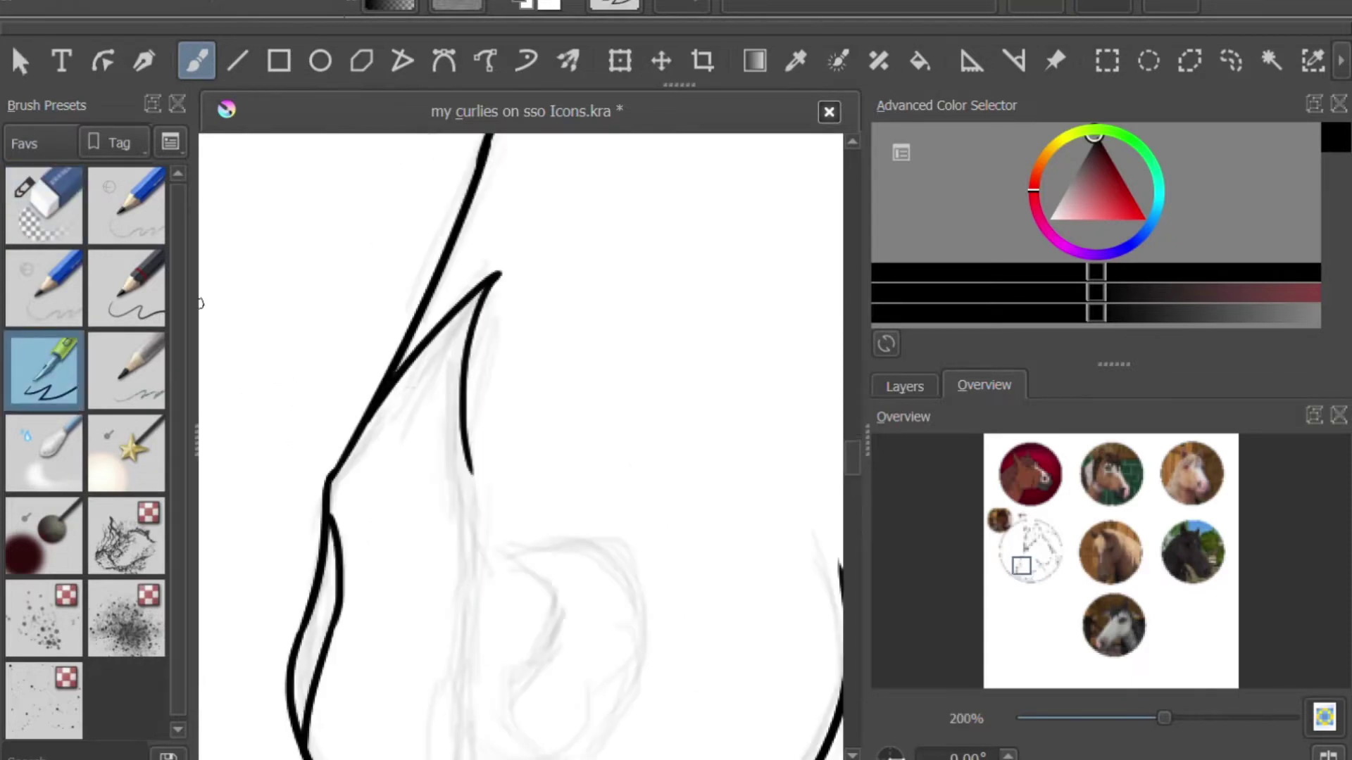
{"action": "left_click_drag", "start_coordinate": [470, 331], "coordinate": [483, 573]}
{"action": "key", "text": "slash"}
{"action": "key", "text": "slash"}
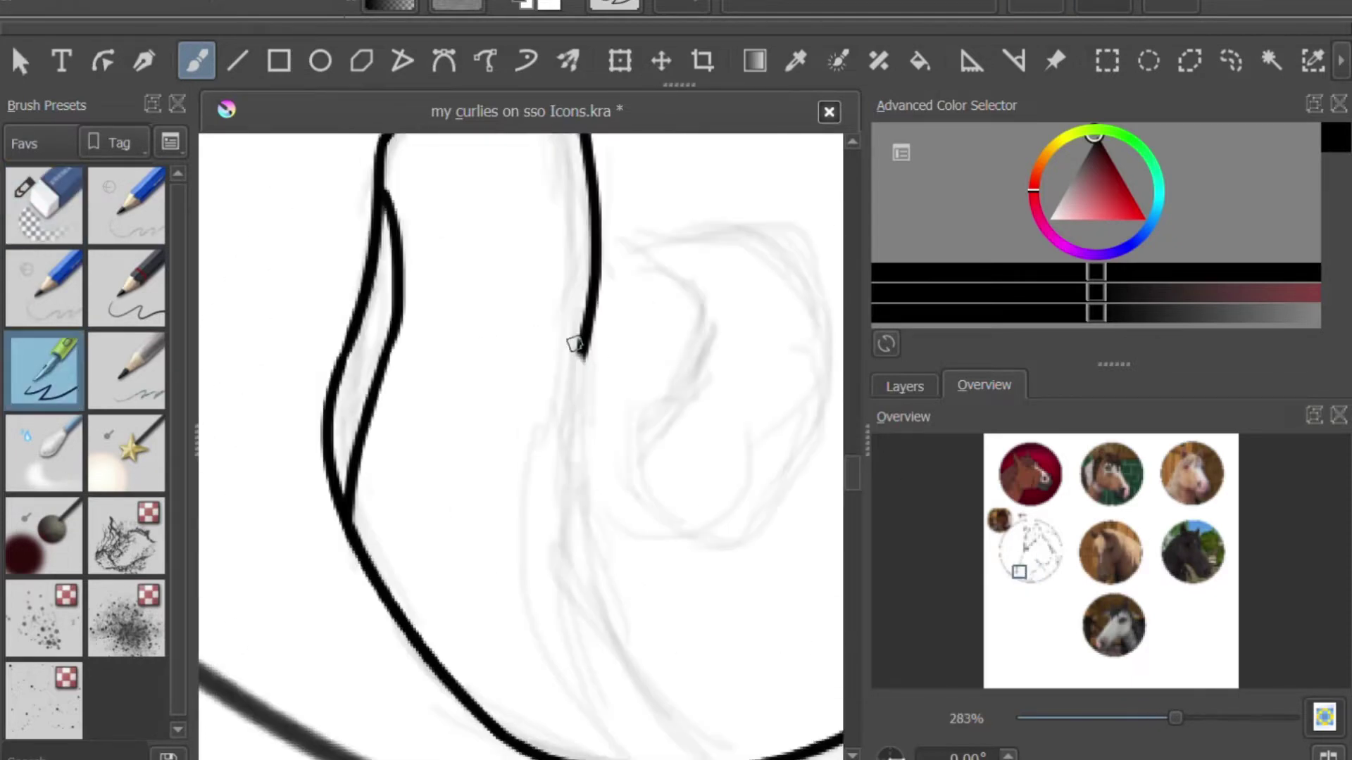
Redo the end of the inner muzzle line, extend it down to the mouth and erase the overshoot
{"action": "key", "text": "ctrl+z"}
{"action": "mouse_move", "coordinate": [590, 370]}
{"action": "left_mouse_down"}
{"action": "mouse_move", "coordinate": [622, 605]}
{"action": "mouse_move", "coordinate": [595, 520]}
{"action": "left_mouse_up"}
{"action": "left_click_drag", "start_coordinate": [583, 356], "coordinate": [704, 757]}
{"action": "scroll", "coordinate": [634, 634], "scroll_direction": "down", "scroll_amount": 2}
{"action": "left_click", "coordinate": [44, 204]}
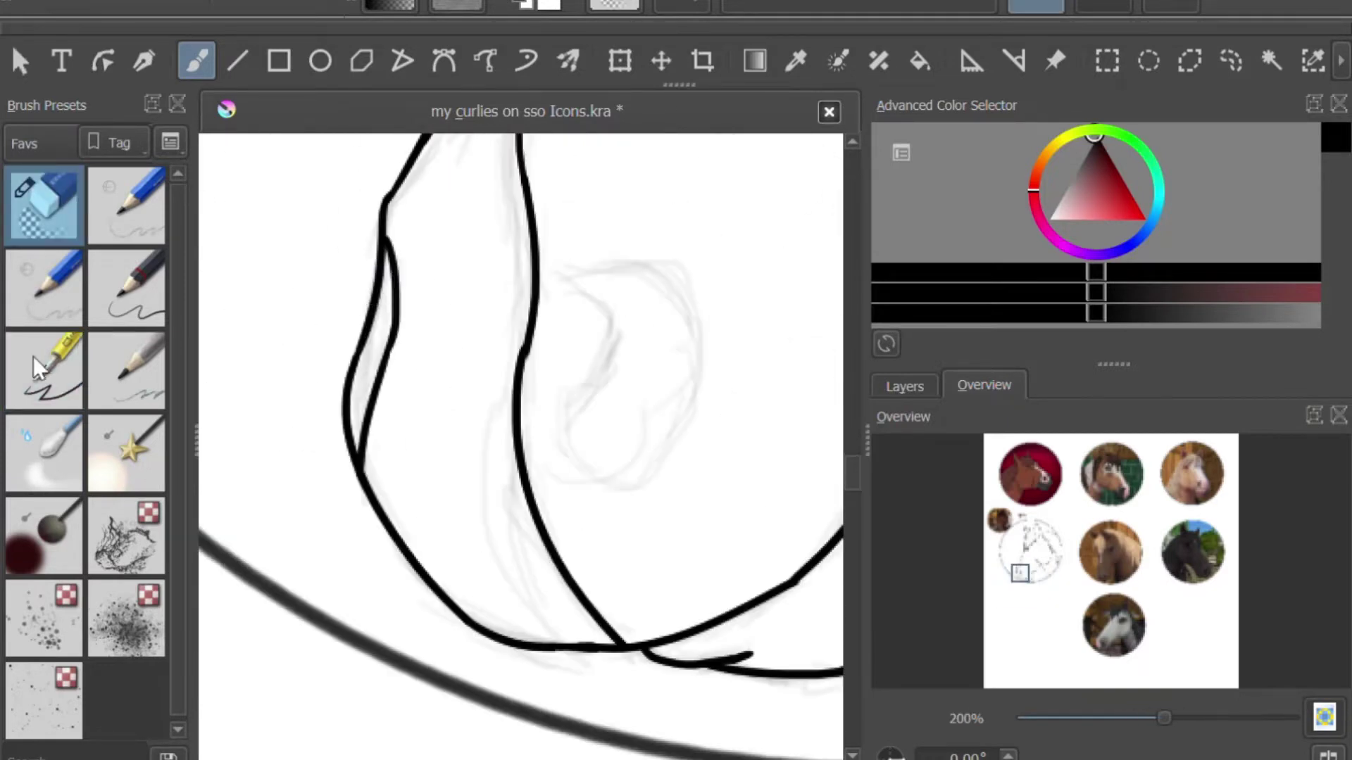
{"action": "left_click", "coordinate": [36, 363]}
Ink the teardrop-shaped near nostril on the muzzle and clean up its line
{"action": "scroll", "coordinate": [247, 184], "scroll_direction": "up", "scroll_amount": 2}
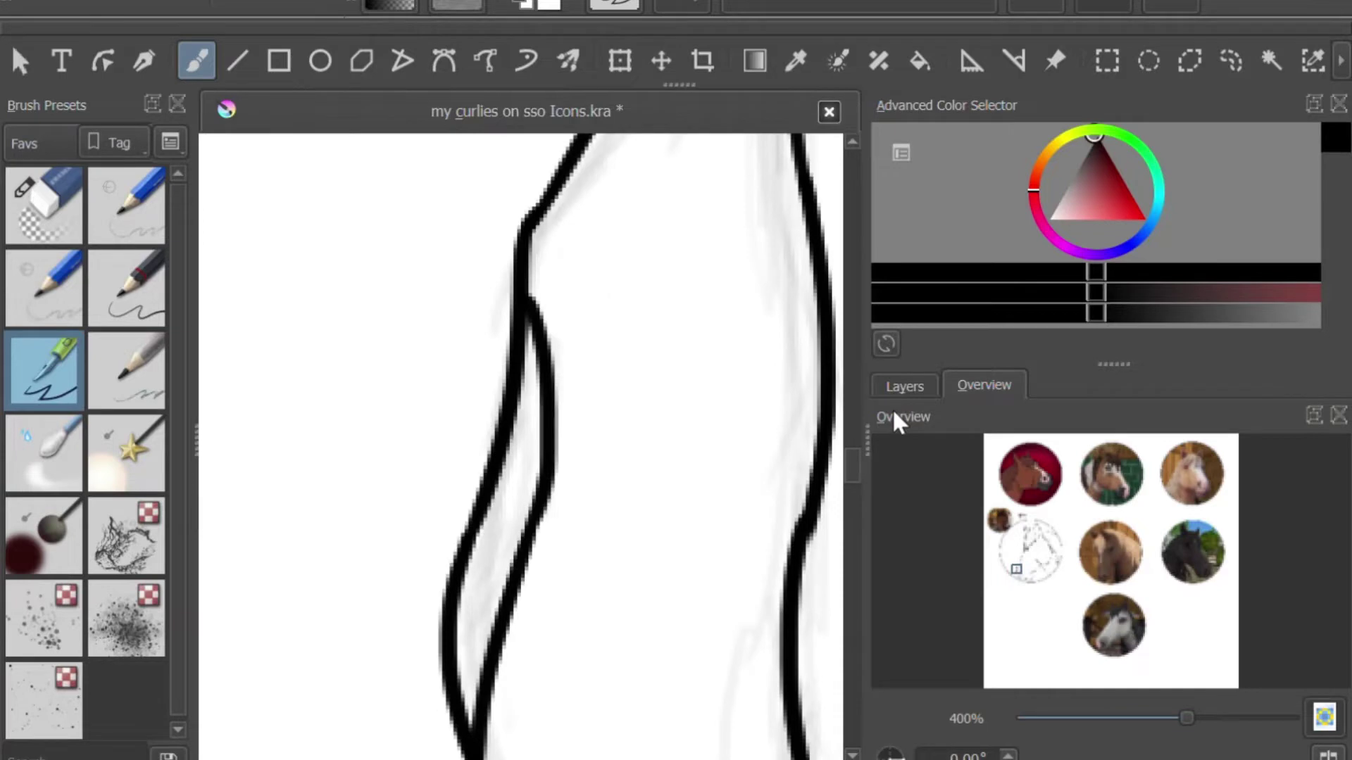
{"action": "left_click", "coordinate": [1005, 524]}
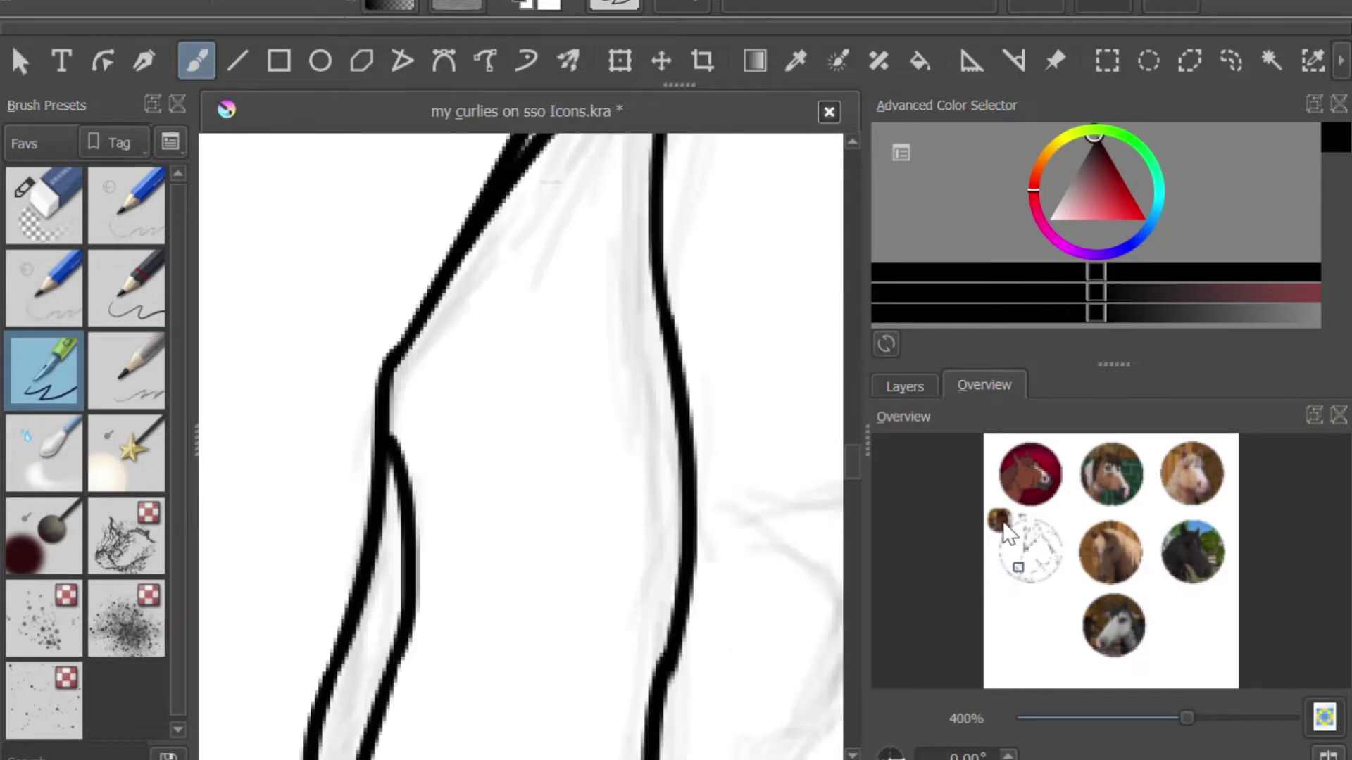
{"action": "left_click", "coordinate": [1034, 556]}
{"action": "mouse_move", "coordinate": [407, 301]}
{"action": "left_mouse_down"}
{"action": "mouse_move", "coordinate": [665, 370]}
{"action": "mouse_move", "coordinate": [563, 732]}
{"action": "mouse_move", "coordinate": [430, 679]}
{"action": "mouse_move", "coordinate": [407, 296]}
{"action": "mouse_move", "coordinate": [411, 280]}
{"action": "mouse_move", "coordinate": [442, 271]}
{"action": "left_mouse_up"}
{"action": "key", "text": "e"}
{"action": "key", "text": "e"}
{"action": "key", "text": "e"}
{"action": "key", "text": "e"}
{"action": "scroll", "coordinate": [704, 282], "scroll_direction": "down", "scroll_amount": 3}
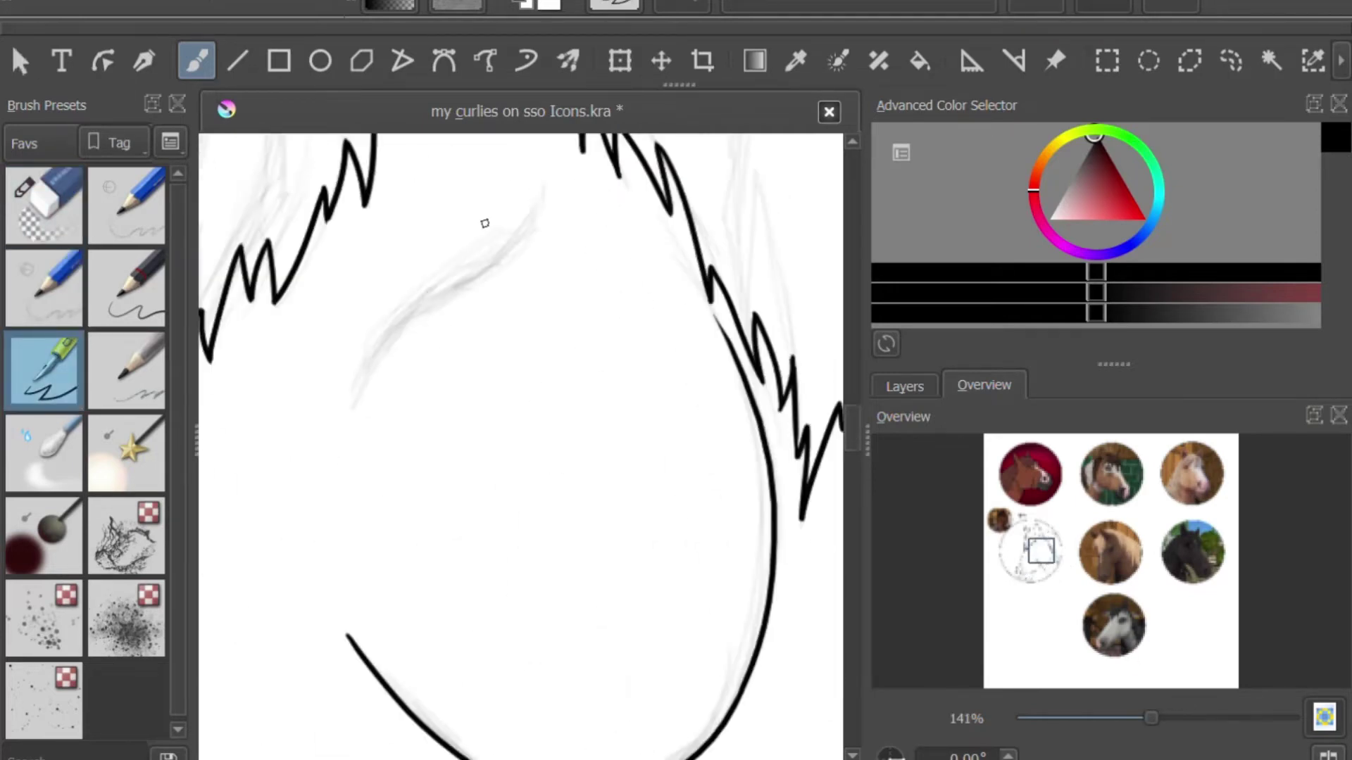
Try to ink the S-shaped curve between the forelock and the mane over the sketched line
{"action": "left_click_drag", "start_coordinate": [521, 152], "coordinate": [535, 395]}
{"action": "left_click_drag", "start_coordinate": [658, 431], "coordinate": [556, 561]}
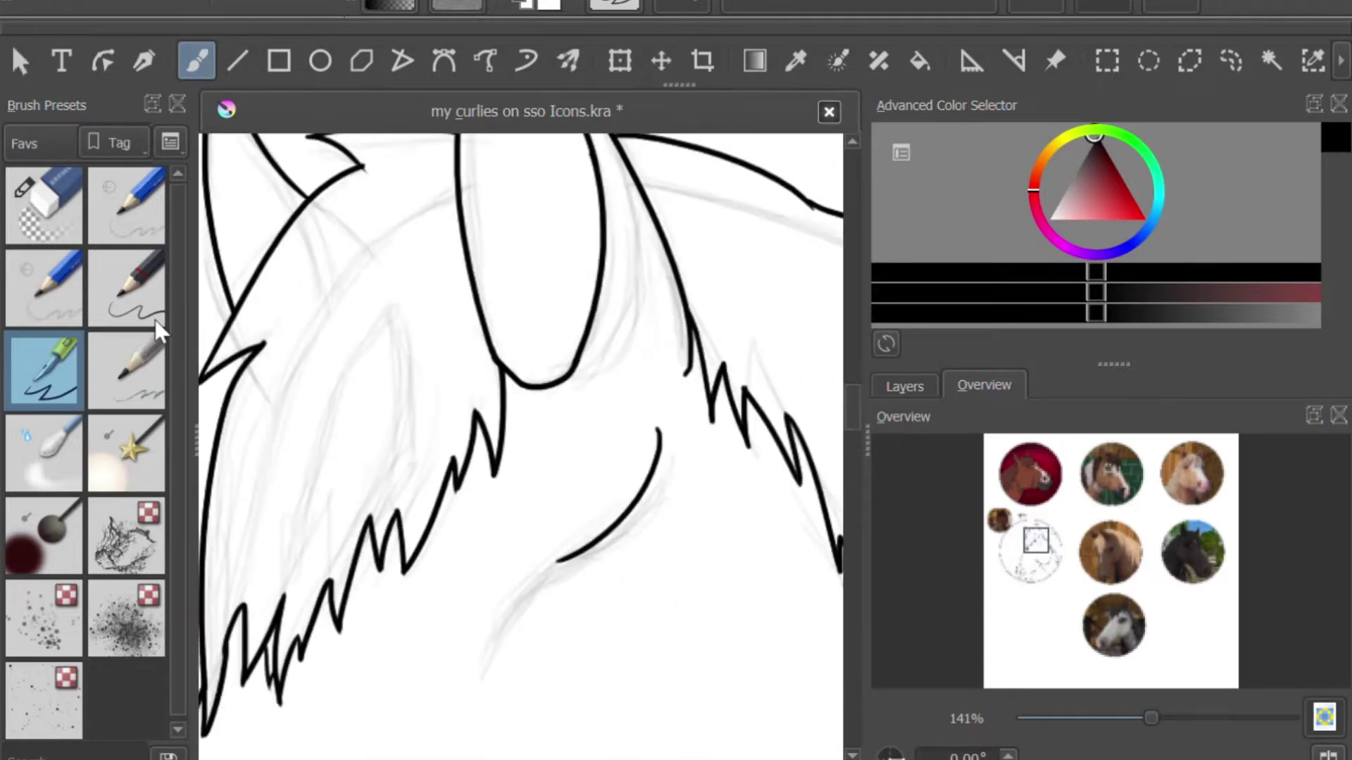
{"action": "scroll", "coordinate": [571, 432], "scroll_direction": "up", "scroll_amount": 2}
{"action": "left_click_drag", "start_coordinate": [591, 349], "coordinate": [477, 580]}
{"action": "key", "text": "ctrl+z"}
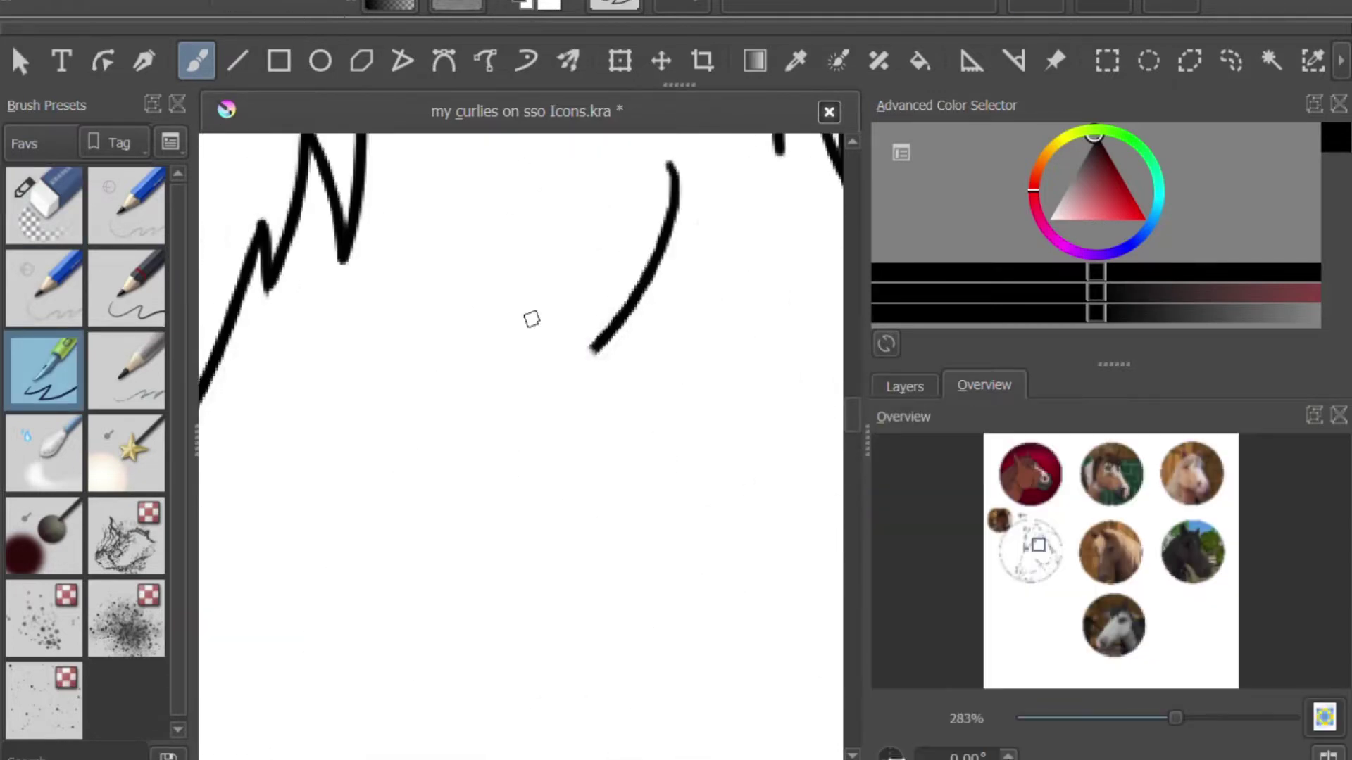
{"action": "left_click_drag", "start_coordinate": [547, 372], "coordinate": [409, 561]}
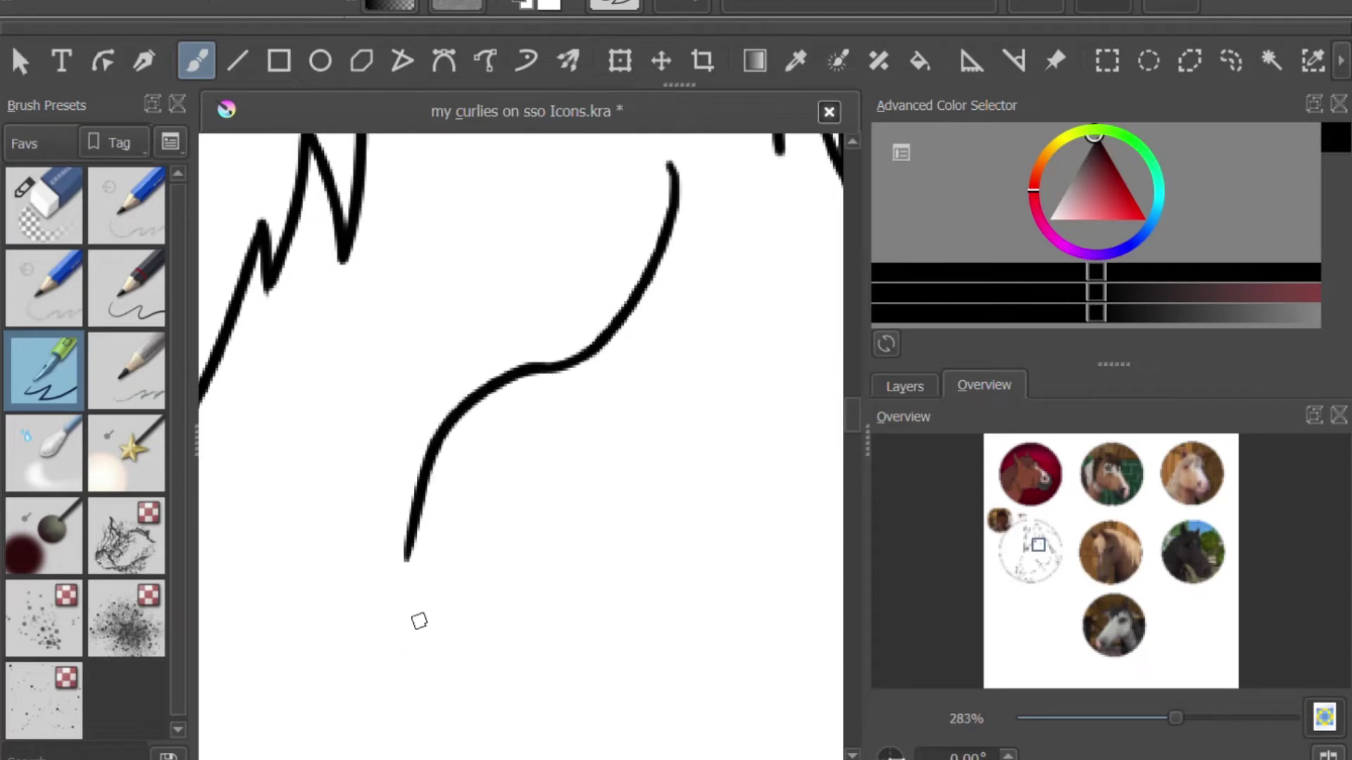
{"action": "mouse_move", "coordinate": [669, 163]}
{"action": "left_mouse_down"}
{"action": "mouse_move", "coordinate": [387, 507]}
{"action": "mouse_move", "coordinate": [501, 433]}
{"action": "left_mouse_up"}
{"action": "key", "text": "ctrl+z"}
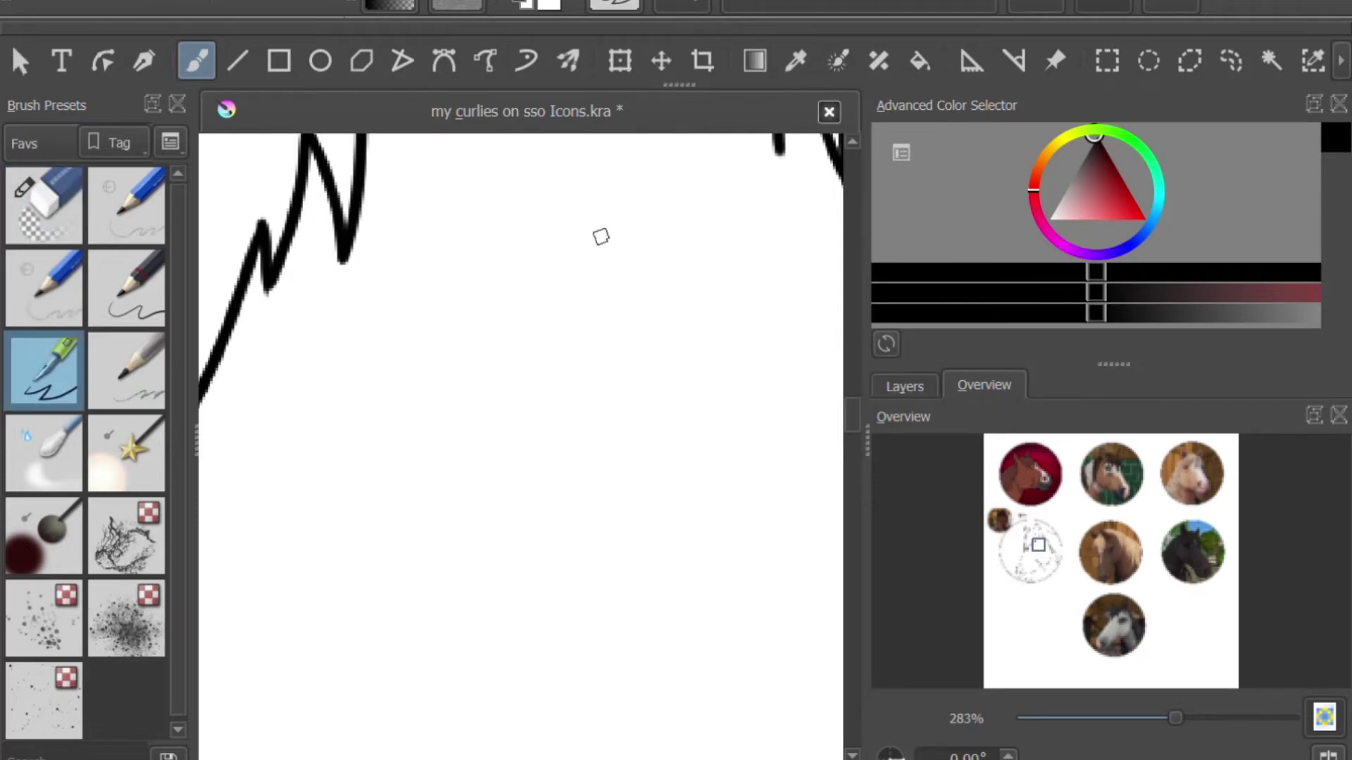
Try several steeper versions of the S-shaped curve below the near ear
{"action": "left_click_drag", "start_coordinate": [646, 166], "coordinate": [458, 574]}
{"action": "key", "text": "ctrl+z"}
{"action": "left_click_drag", "start_coordinate": [634, 147], "coordinate": [503, 348]}
{"action": "key", "text": "ctrl+z"}
{"action": "mouse_move", "coordinate": [620, 164]}
{"action": "left_mouse_down"}
{"action": "mouse_move", "coordinate": [474, 588]}
{"action": "mouse_move", "coordinate": [519, 468]}
{"action": "left_mouse_up"}
{"action": "key", "text": "ctrl+z"}
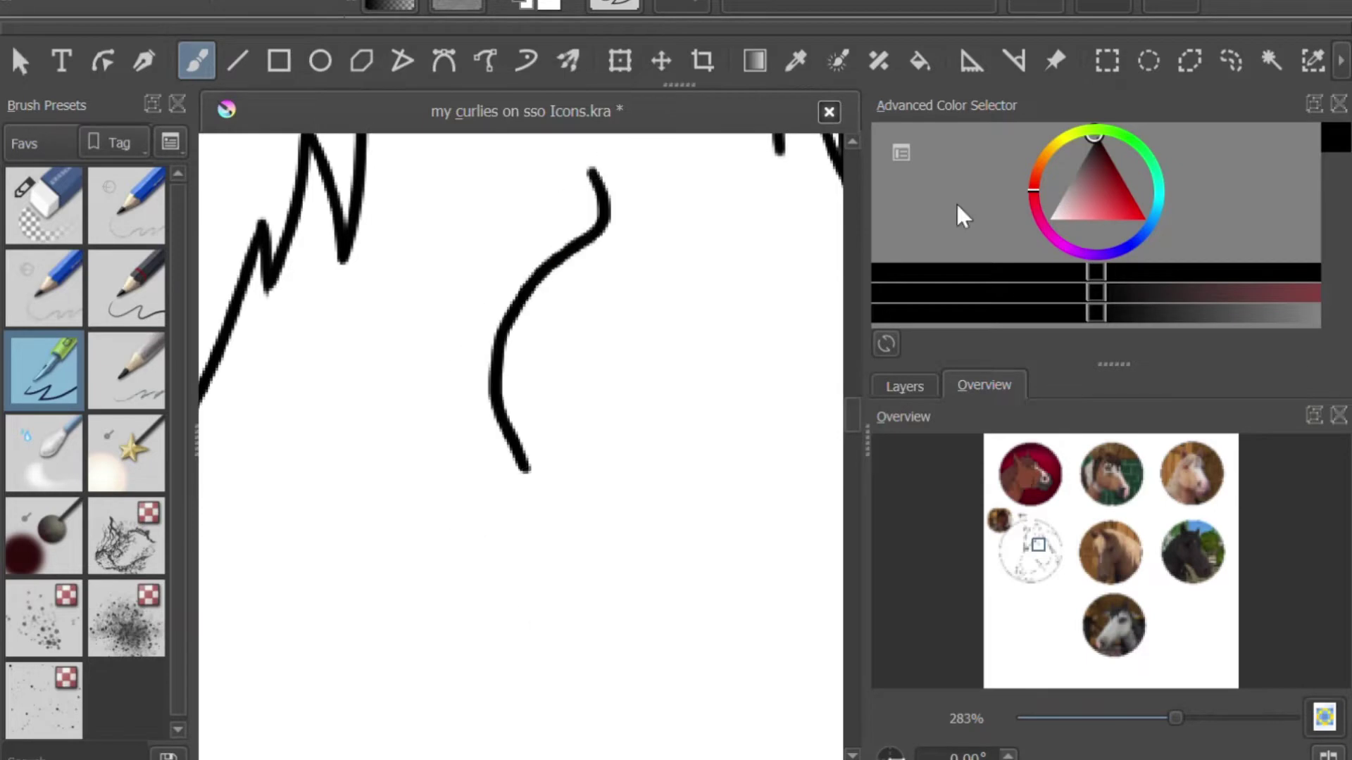
Add a new paint layer and ink the S-shaped curve on it, below the near ear
{"action": "key", "text": "ctrl+t"}
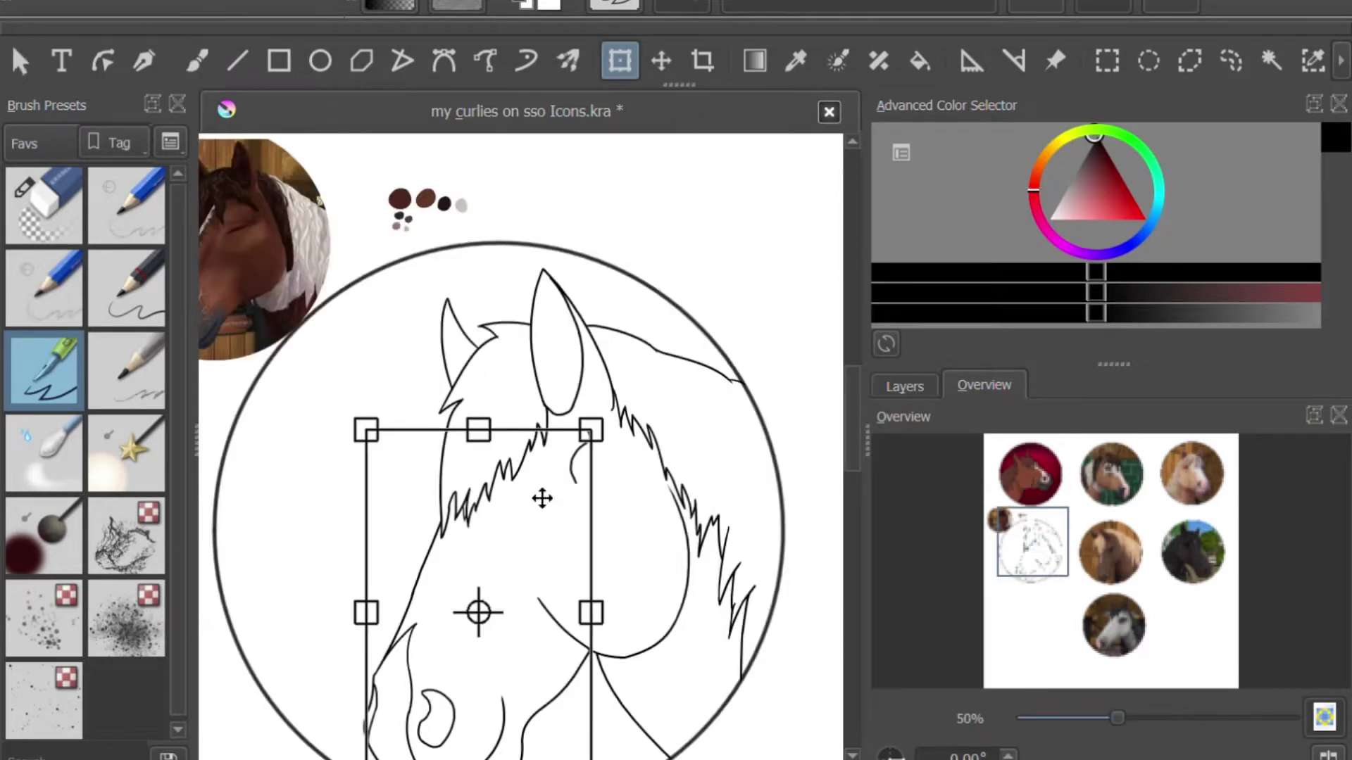
{"action": "key", "text": "b"}
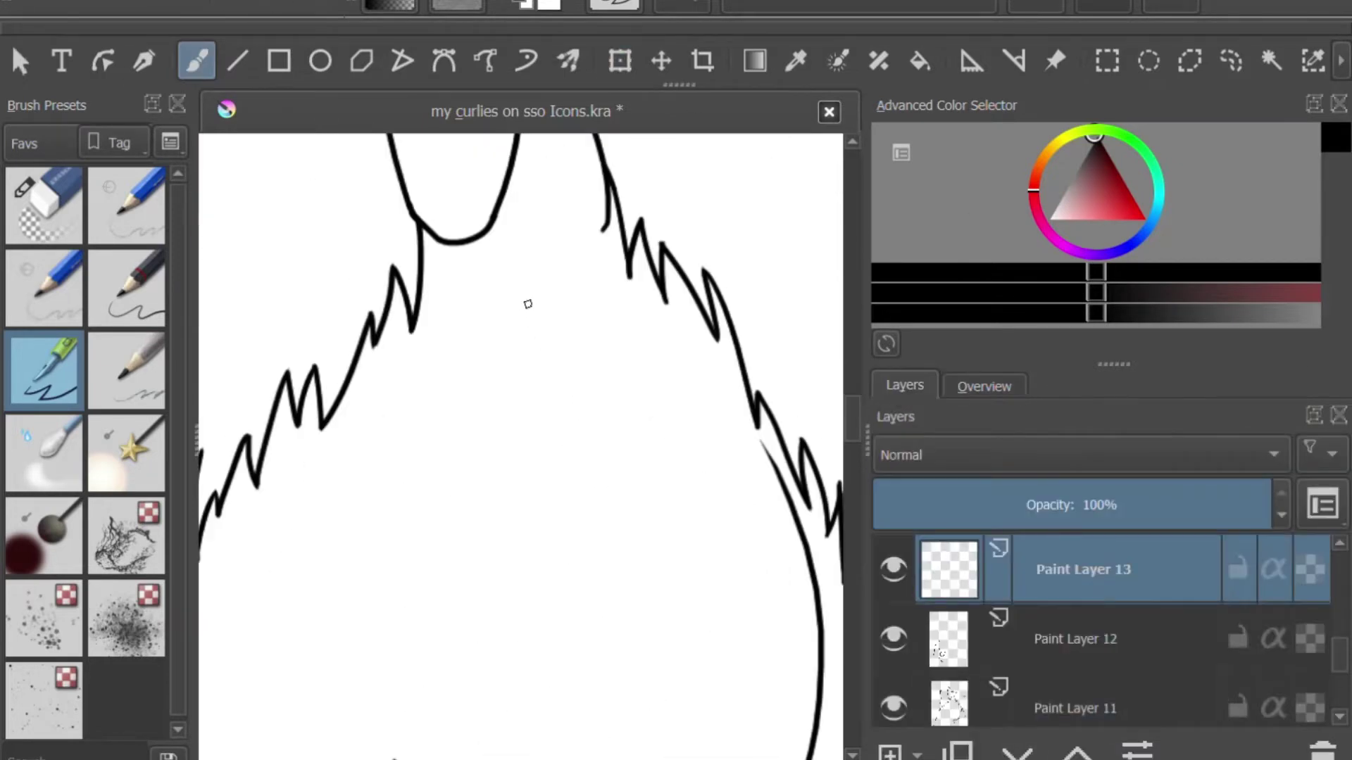
{"action": "left_click_drag", "start_coordinate": [528, 304], "coordinate": [413, 627]}
{"action": "key", "text": "ctrl+z"}
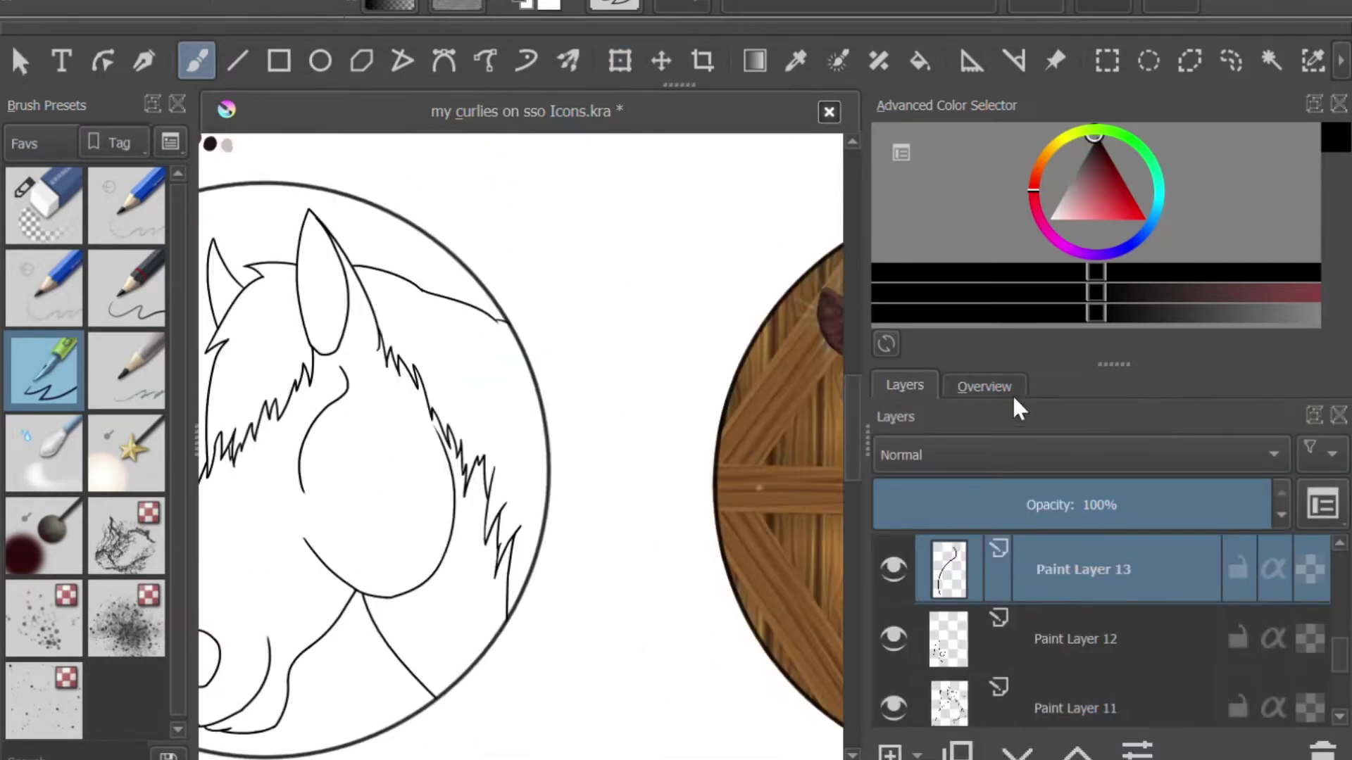
Rotate and move the curve into place between the forelock and the mane, and select Paint Layer 11
{"action": "left_click", "coordinate": [1011, 394]}
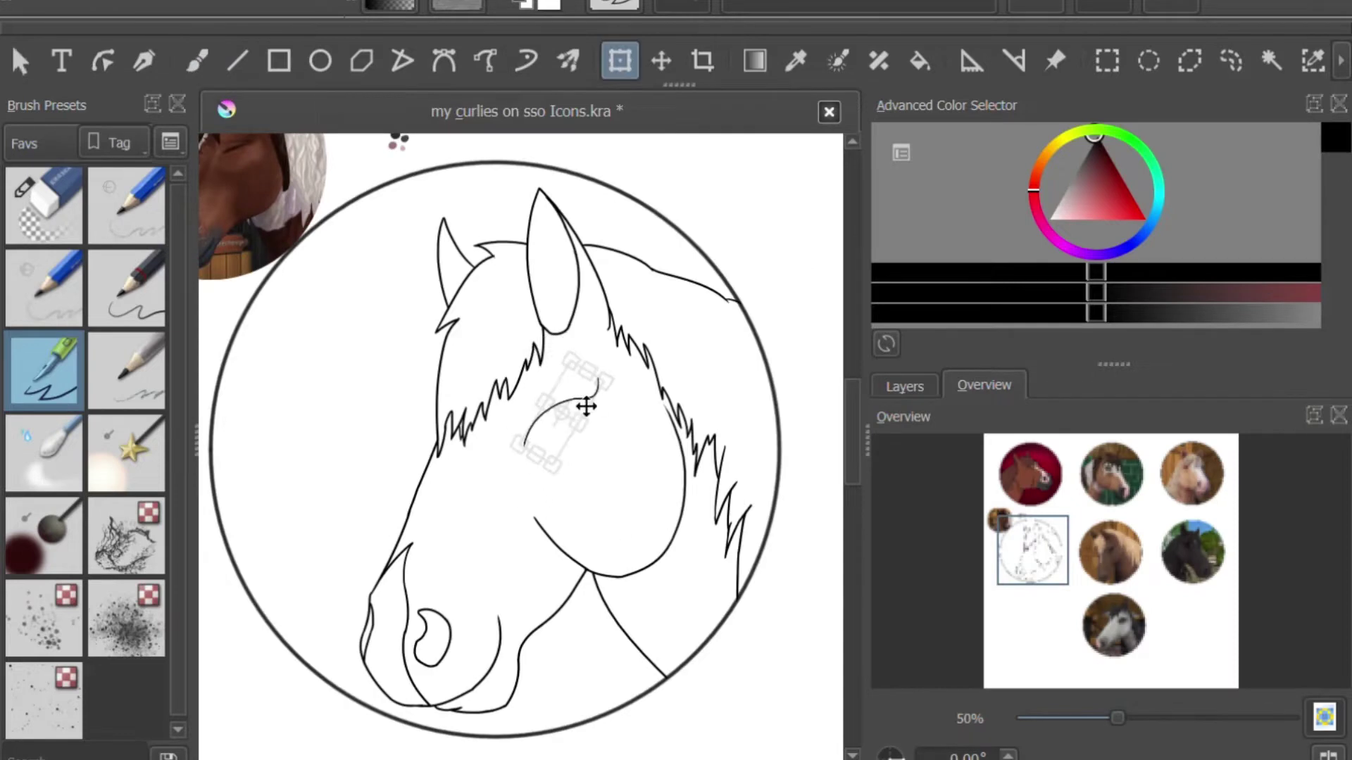
{"action": "left_click_drag", "start_coordinate": [705, 458], "coordinate": [682, 503]}
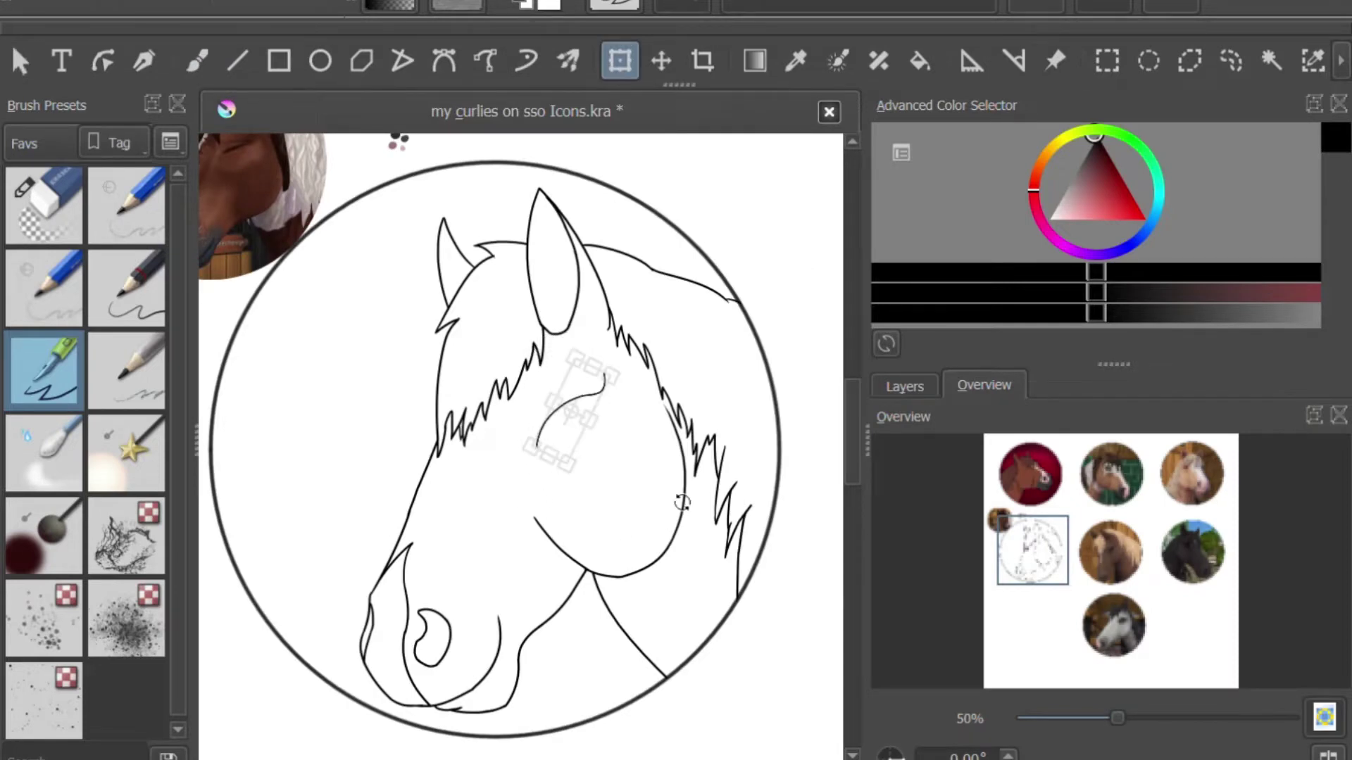
{"action": "left_click", "coordinate": [927, 383]}
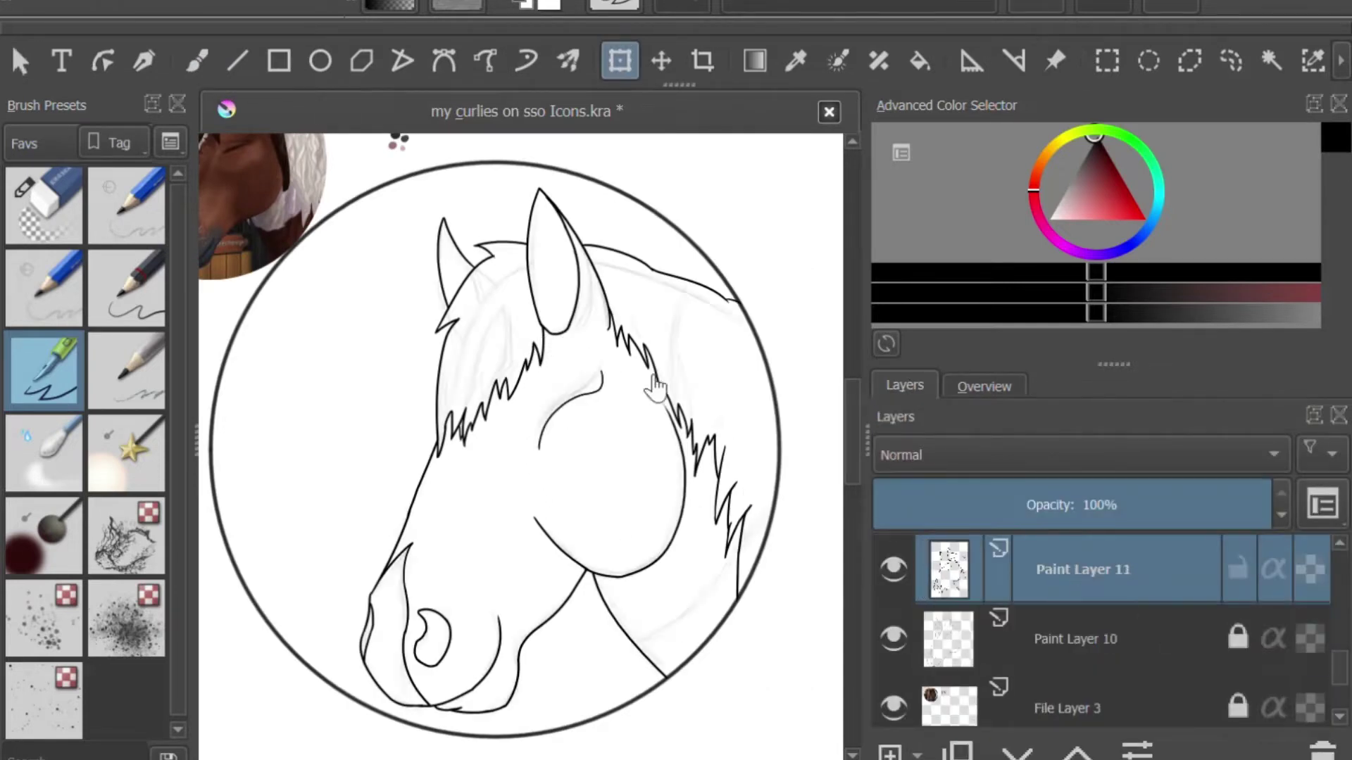
{"action": "left_click", "coordinate": [984, 387]}
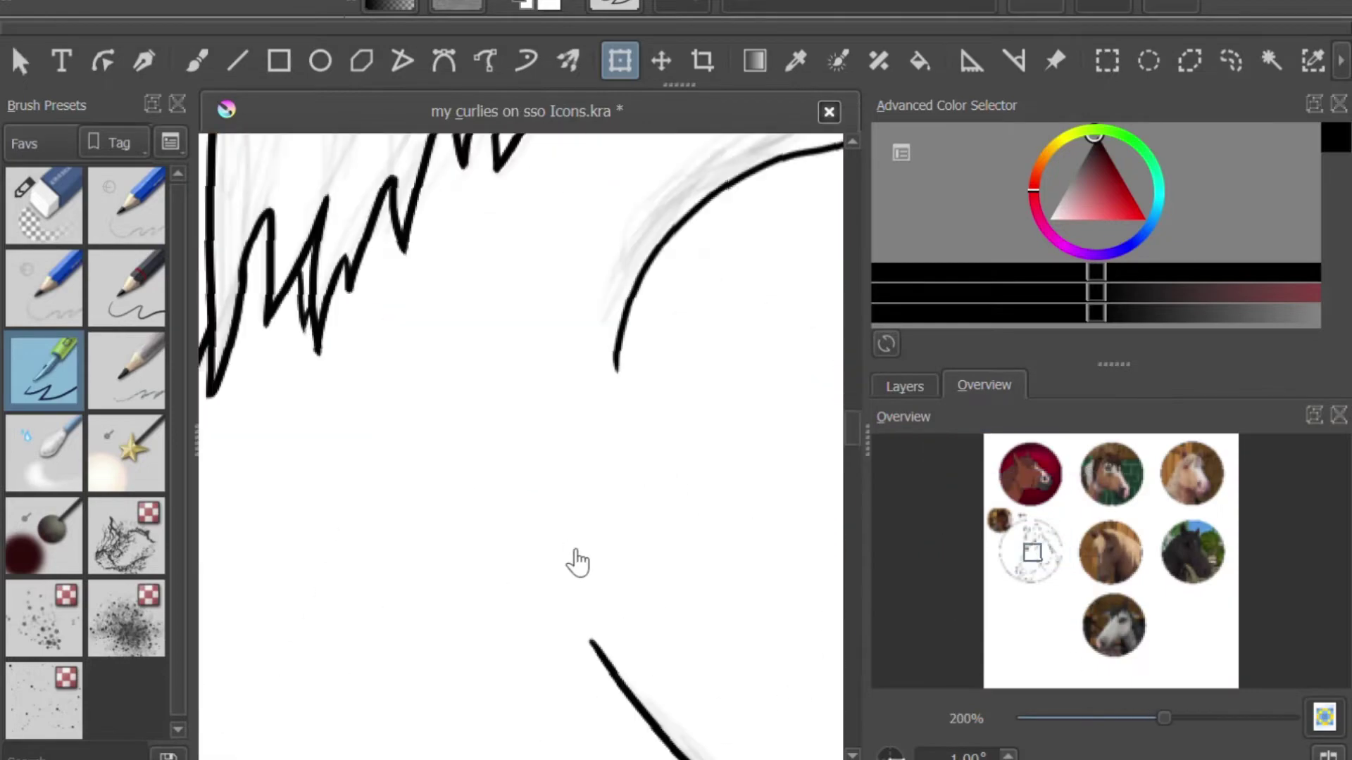
Ink the line crossing the lower neck below the mane tips, following the sketch, and clean up its ends
{"action": "left_click", "coordinate": [908, 386]}
{"action": "left_click", "coordinate": [984, 387]}
{"action": "left_click", "coordinate": [1046, 557]}
{"action": "key", "text": "b"}
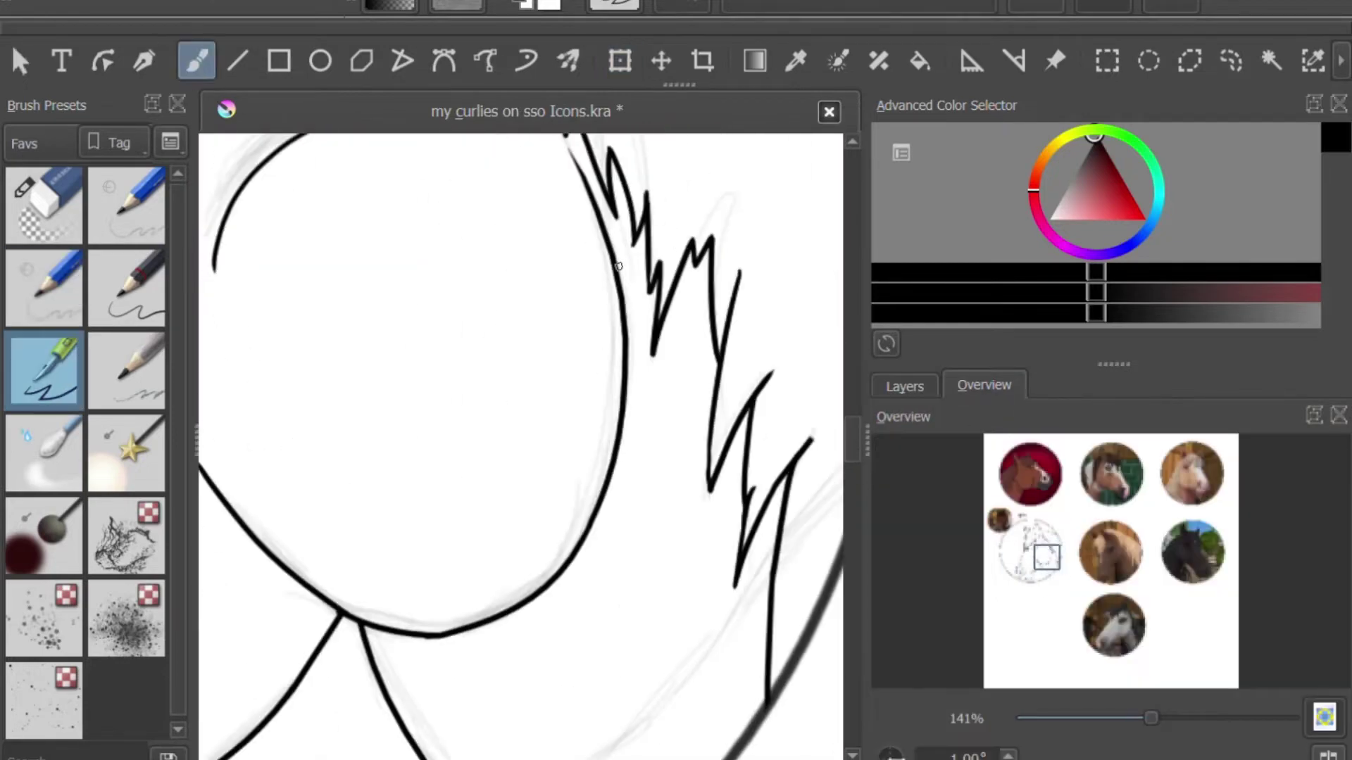
{"action": "mouse_move", "coordinate": [1047, 560]}
{"action": "left_mouse_down"}
{"action": "mouse_move", "coordinate": [1012, 550]}
{"action": "mouse_move", "coordinate": [1050, 565]}
{"action": "left_mouse_up"}
{"action": "mouse_move", "coordinate": [678, 358]}
{"action": "left_mouse_down"}
{"action": "mouse_move", "coordinate": [536, 543]}
{"action": "mouse_move", "coordinate": [373, 627]}
{"action": "left_mouse_up"}
{"action": "key", "text": "e"}
{"action": "key", "text": "e"}
Ink the jagged mane edge from the crest line down the neck, redoing uneven stretches and erasing the overshoot above the crest
{"action": "left_click_drag", "start_coordinate": [1037, 474], "coordinate": [1045, 539]}
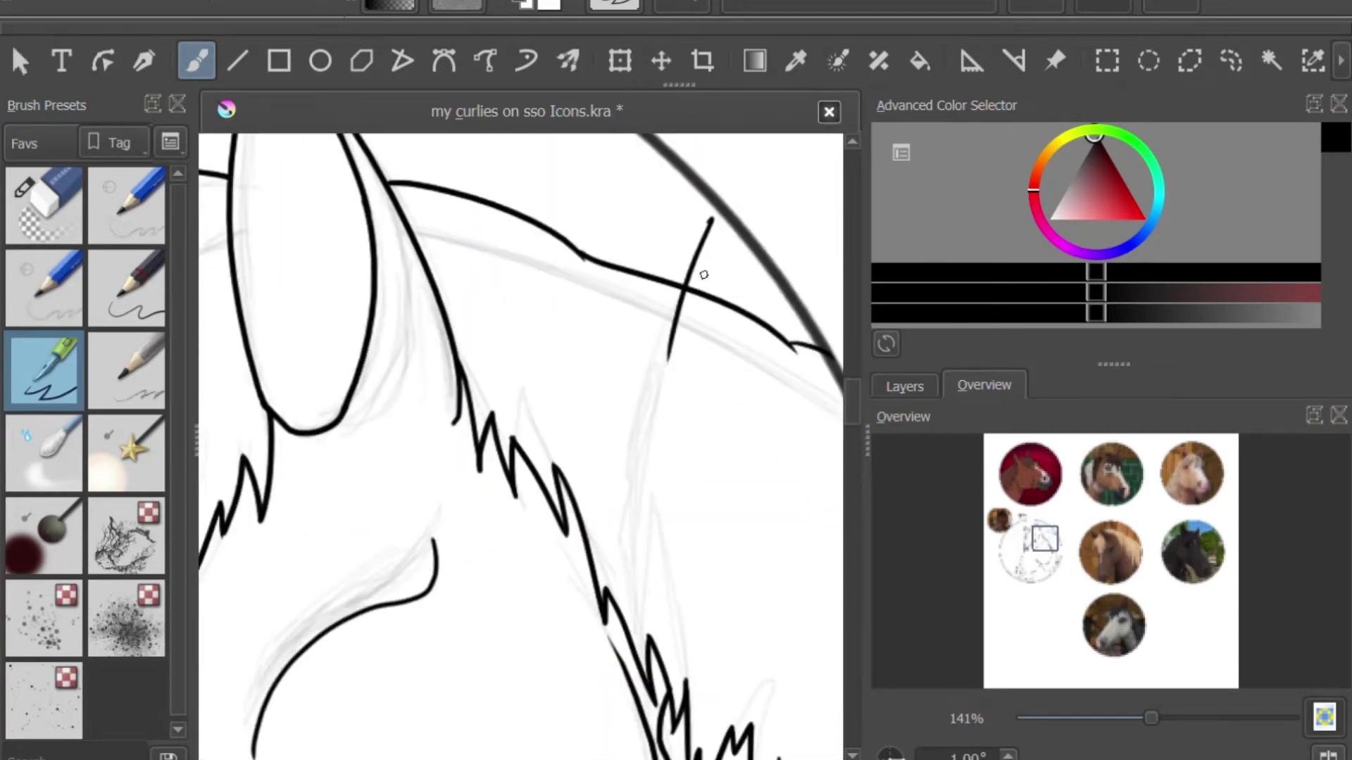
{"action": "scroll", "coordinate": [704, 275], "scroll_direction": "up", "scroll_amount": 3}
{"action": "mouse_move", "coordinate": [633, 446]}
{"action": "left_mouse_down"}
{"action": "mouse_move", "coordinate": [643, 546]}
{"action": "mouse_move", "coordinate": [601, 483]}
{"action": "mouse_move", "coordinate": [573, 673]}
{"action": "left_mouse_up"}
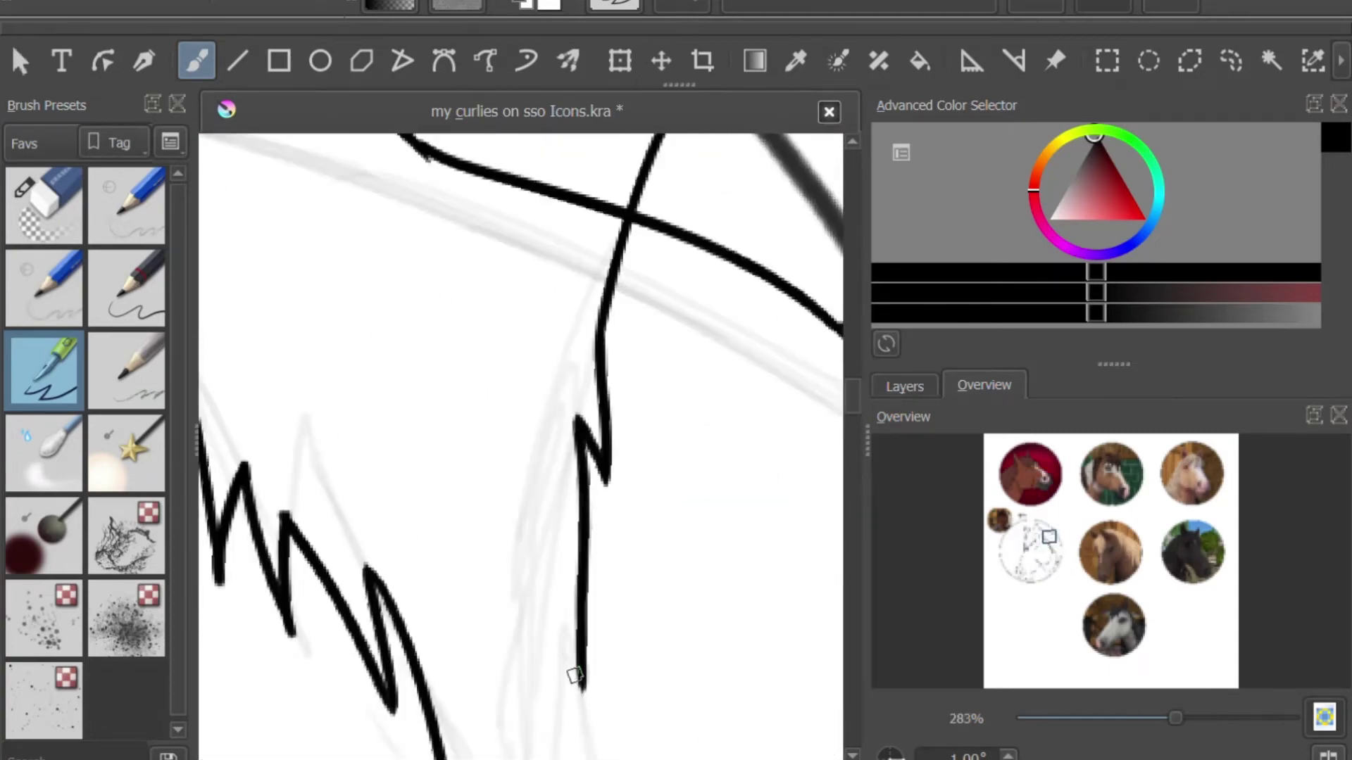
{"action": "key", "text": "ctrl+z"}
{"action": "left_click_drag", "start_coordinate": [604, 479], "coordinate": [578, 721]}
{"action": "left_click", "coordinate": [1045, 541]}
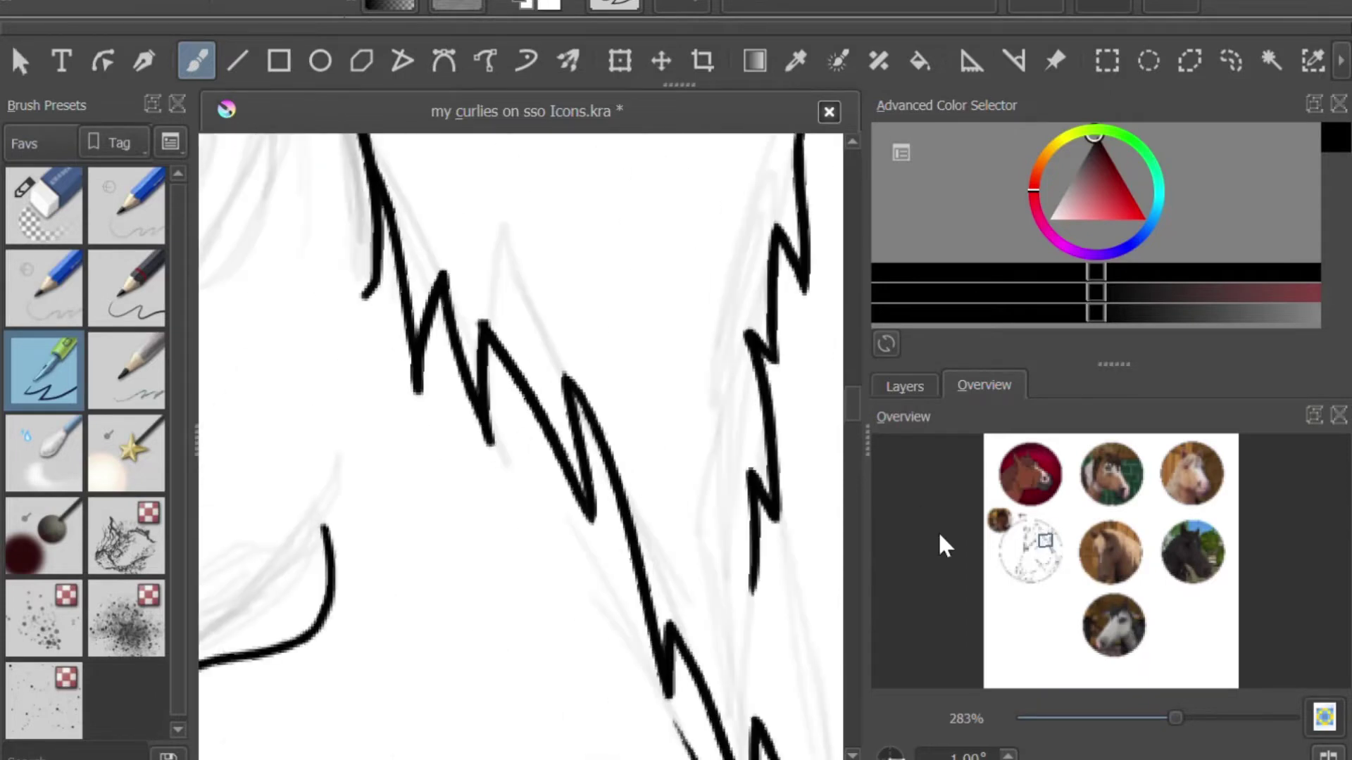
{"action": "left_click_drag", "start_coordinate": [779, 629], "coordinate": [776, 757]}
{"action": "scroll", "coordinate": [768, 690], "scroll_direction": "down", "scroll_amount": 3}
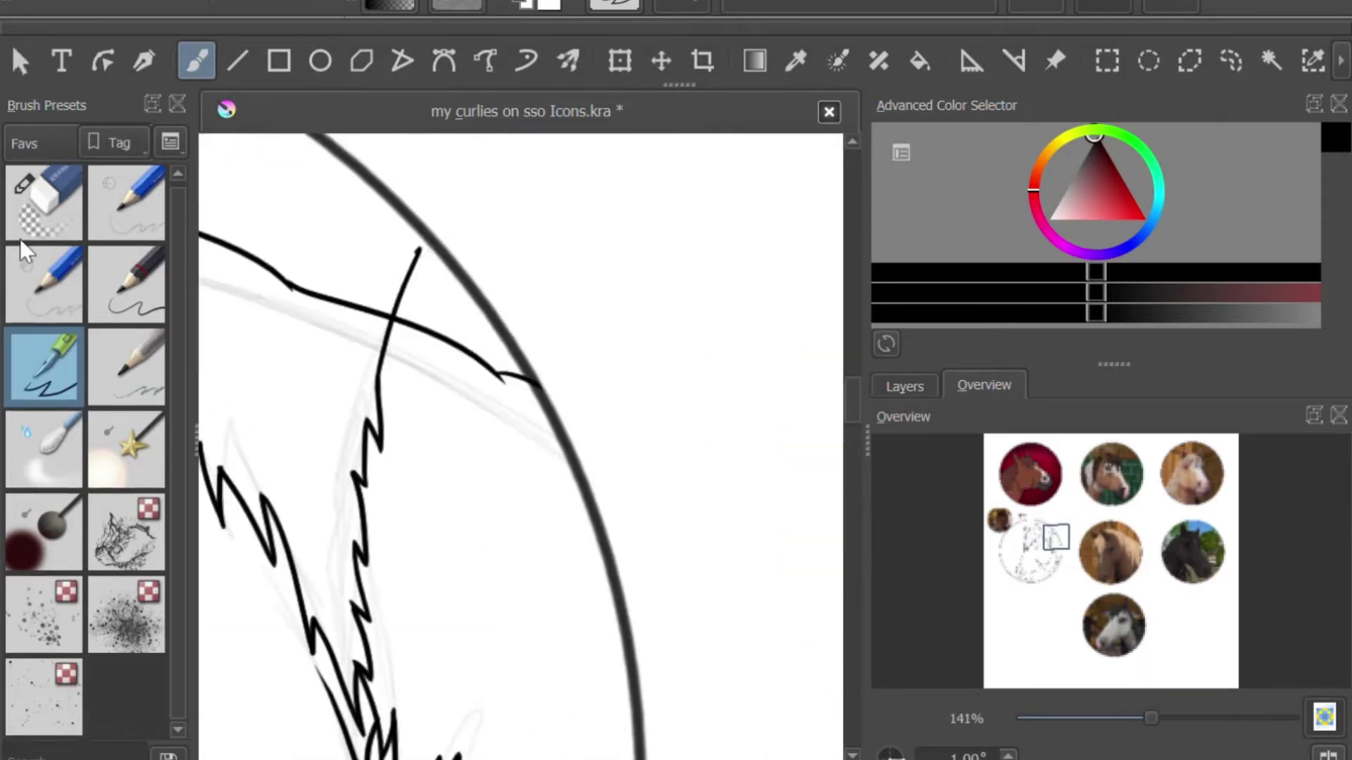
{"action": "left_click", "coordinate": [42, 206]}
{"action": "scroll", "coordinate": [488, 709], "scroll_direction": "down", "scroll_amount": 3}
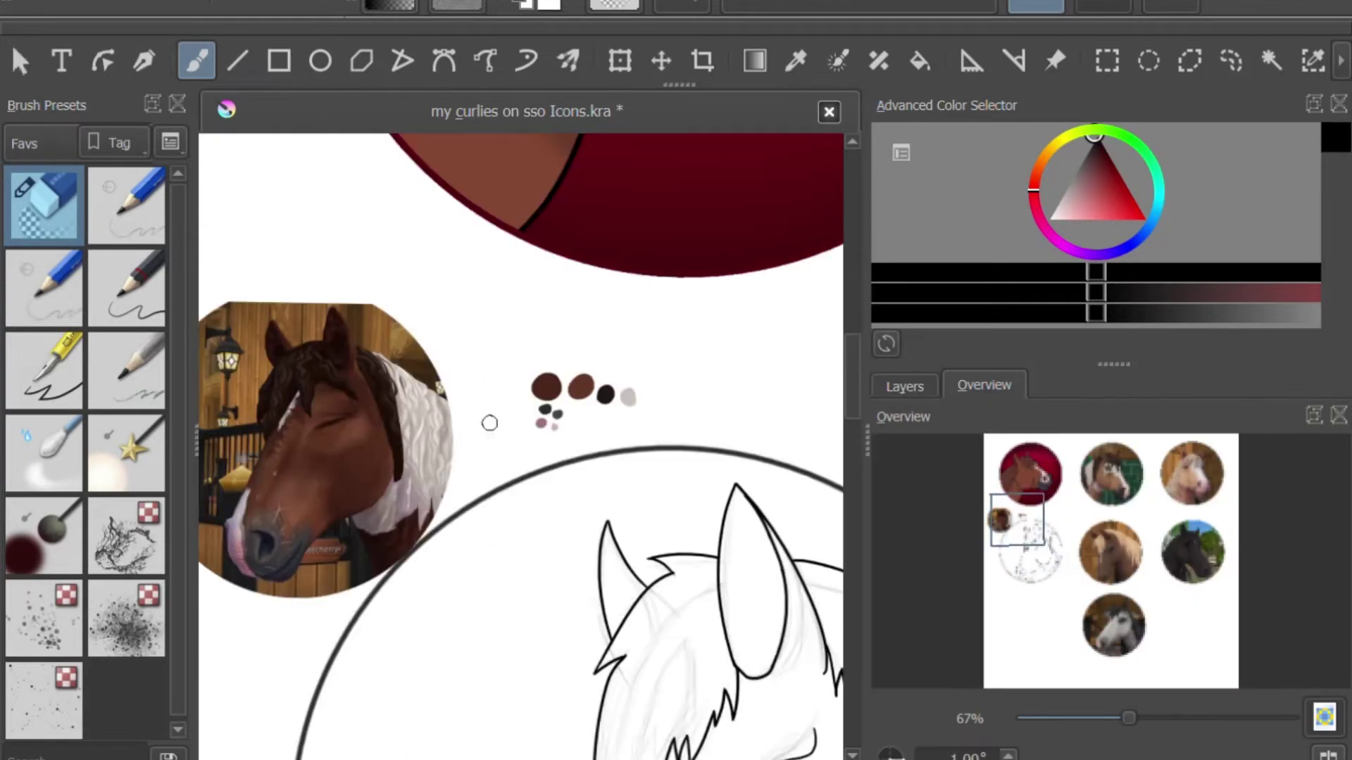
Add a new paint layer and ink small spot outlines on the face above the near nostril
{"action": "scroll", "coordinate": [784, 582], "scroll_direction": "up", "scroll_amount": 5}
{"action": "left_click", "coordinate": [1000, 539]}
{"action": "left_click_drag", "start_coordinate": [999, 538], "coordinate": [995, 528]}
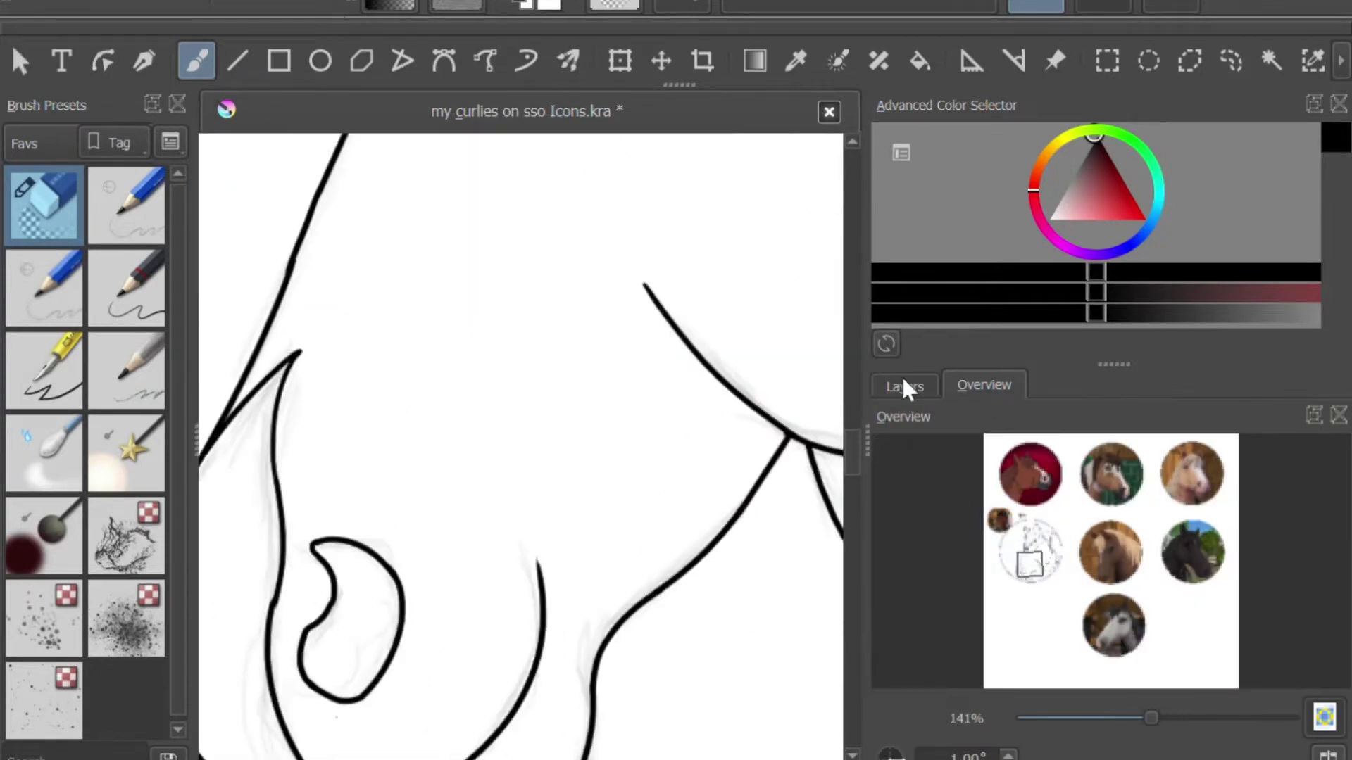
{"action": "left_click", "coordinate": [905, 386]}
{"action": "key", "text": "/"}
{"action": "scroll", "coordinate": [379, 410], "scroll_direction": "up", "scroll_amount": 2}
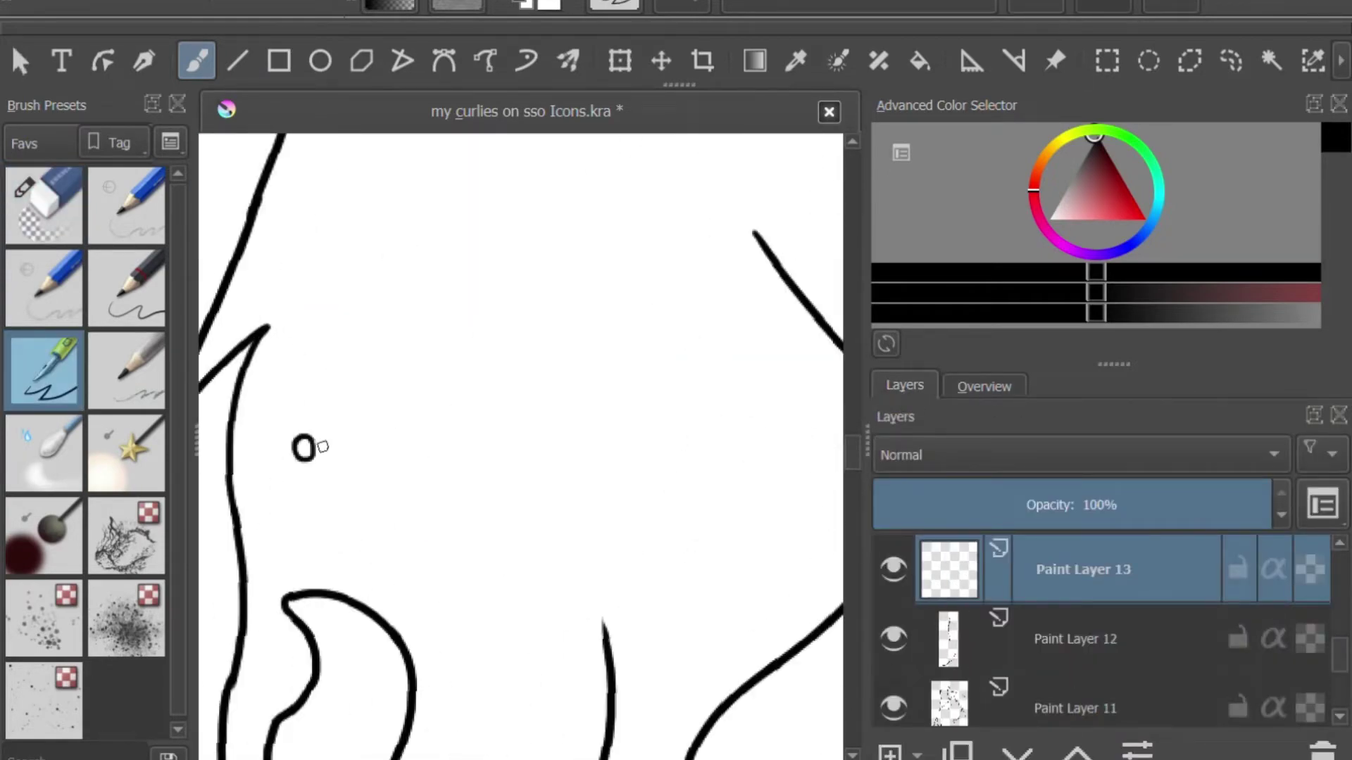
{"action": "left_click", "coordinate": [304, 387]}
{"action": "left_click", "coordinate": [984, 387]}
{"action": "left_click_drag", "start_coordinate": [1027, 558], "coordinate": [1035, 553]}
{"action": "scroll", "coordinate": [1025, 553], "scroll_direction": "down", "scroll_amount": 2}
Merge the spot and line layers into Paint Layer 11 and remove the sketch layer Paint Layer 10
{"action": "left_click", "coordinate": [905, 385]}
{"action": "left_click", "coordinate": [982, 709]}
{"action": "left_click", "coordinate": [984, 386]}
{"action": "left_click", "coordinate": [905, 385]}
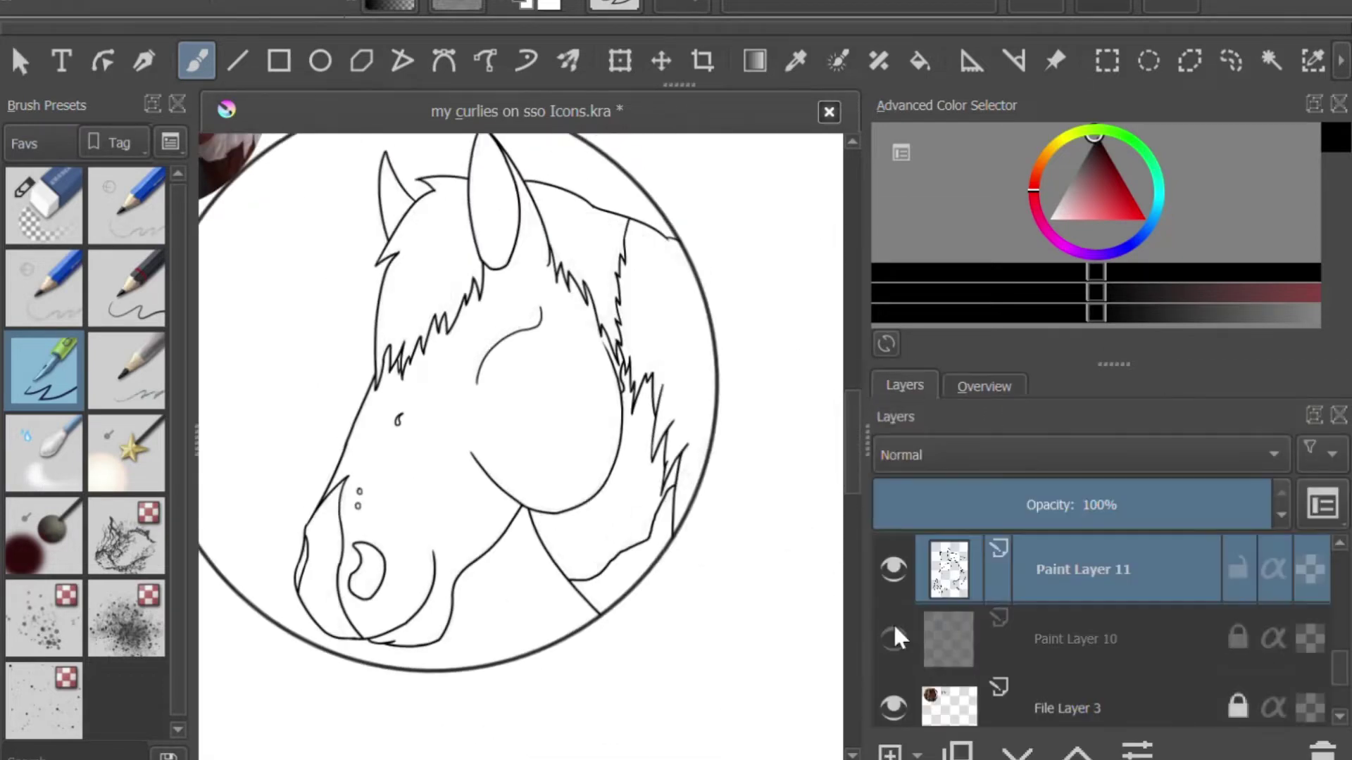
{"action": "left_click", "coordinate": [982, 704]}
Sample the brown coat colour from the reference picture and select Paint Layer 11
{"action": "left_click", "coordinate": [984, 387]}
{"action": "scroll", "coordinate": [1024, 553], "scroll_direction": "down", "scroll_amount": 2}
{"action": "scroll", "coordinate": [1074, 492], "scroll_direction": "up", "scroll_amount": 1}
{"action": "left_click", "coordinate": [905, 385]}
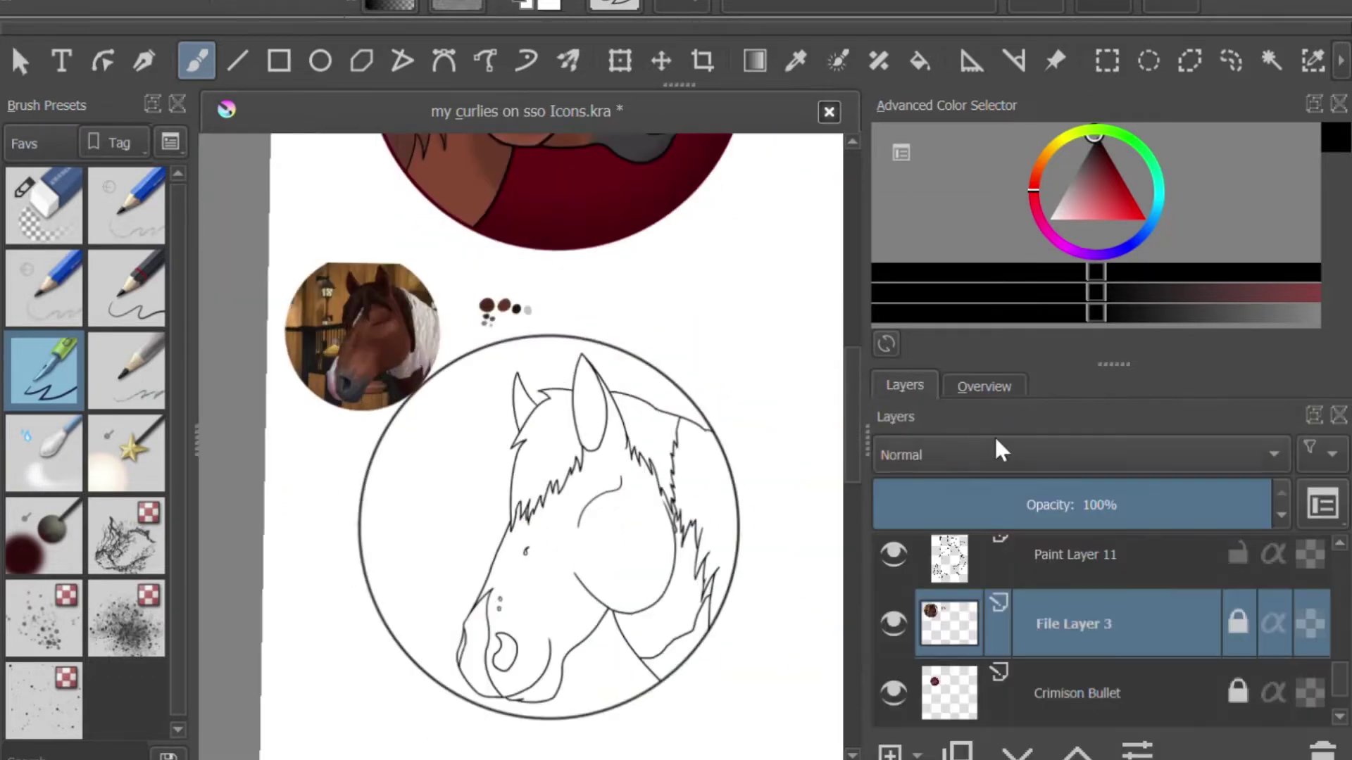
{"action": "scroll", "coordinate": [496, 310], "scroll_direction": "up", "scroll_amount": 5}
{"action": "left_click", "coordinate": [581, 366], "text": "ctrl"}
{"action": "scroll", "coordinate": [582, 386], "scroll_direction": "down", "scroll_amount": 2}
{"action": "left_click", "coordinate": [984, 386]}
{"action": "left_click", "coordinate": [905, 385]}
{"action": "left_click", "coordinate": [1075, 554]}
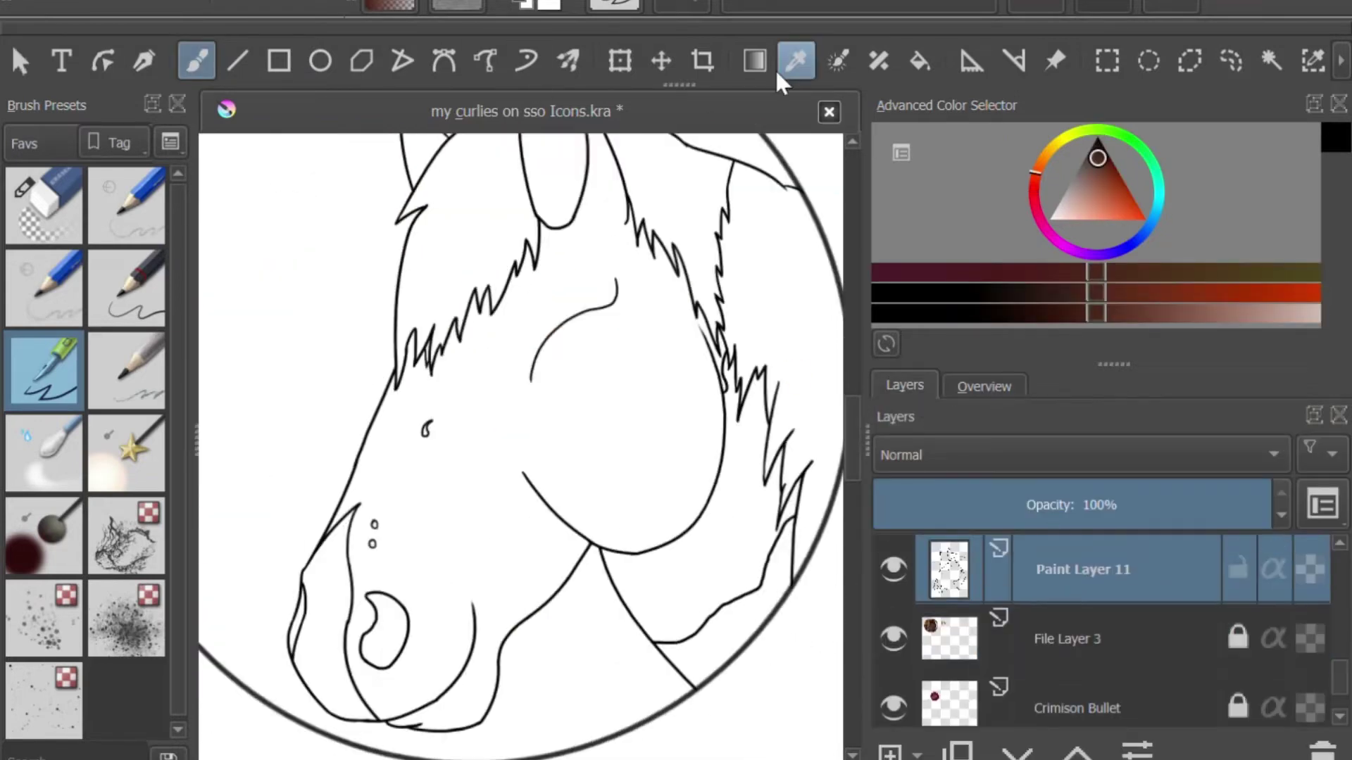
Select the face area by its line art and fill it with the sampled brown on a new layer beneath the lines
{"action": "left_click", "coordinate": [1271, 60]}
{"action": "key", "text": "b"}
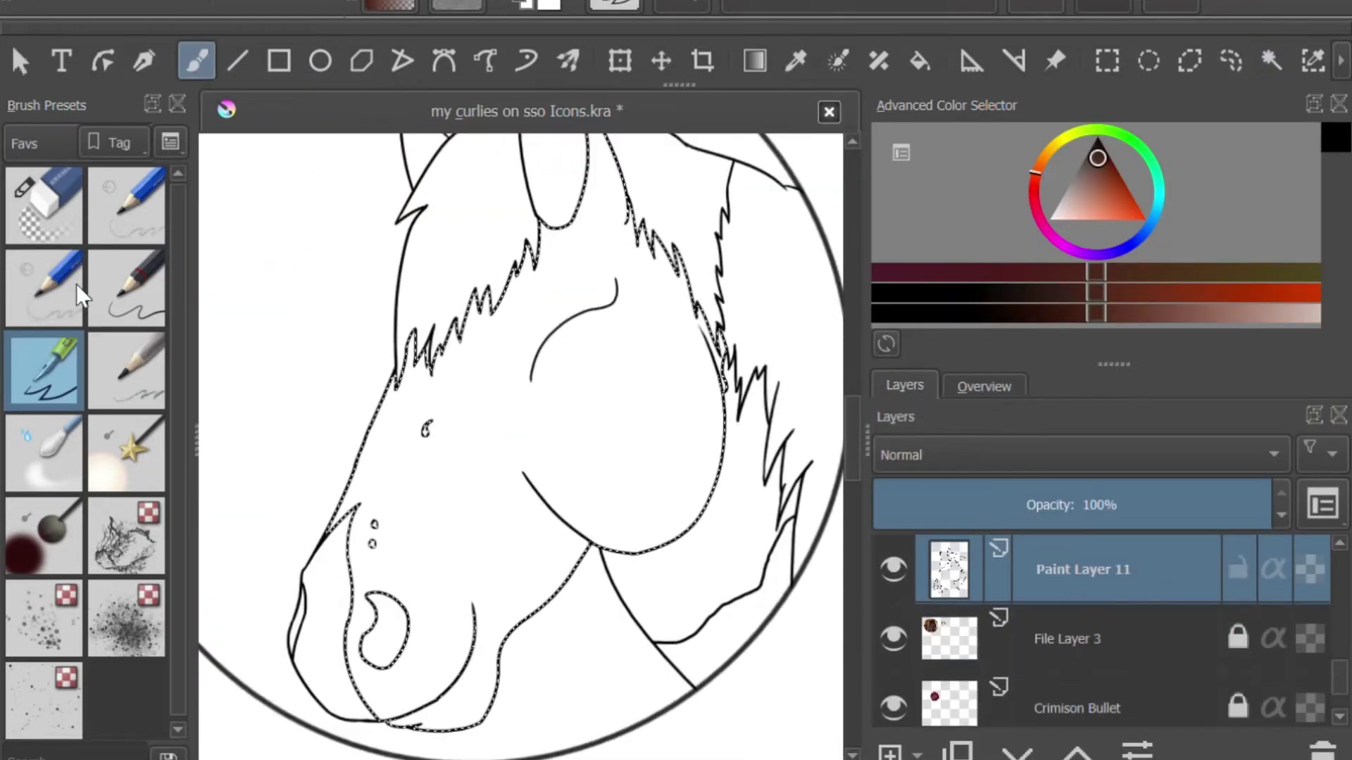
{"action": "mouse_move", "coordinate": [621, 358]}
{"action": "left_mouse_down"}
{"action": "mouse_move", "coordinate": [437, 302]}
{"action": "mouse_move", "coordinate": [366, 564]}
{"action": "left_mouse_up"}
{"action": "key", "text": "ctrl+z"}
{"action": "left_click", "coordinate": [1066, 639]}
{"action": "key", "text": "Insert"}
{"action": "mouse_move", "coordinate": [603, 226]}
{"action": "left_mouse_down"}
{"action": "mouse_move", "coordinate": [694, 483]}
{"action": "mouse_move", "coordinate": [352, 507]}
{"action": "mouse_move", "coordinate": [453, 649]}
{"action": "left_mouse_up"}
{"action": "left_click", "coordinate": [984, 387]}
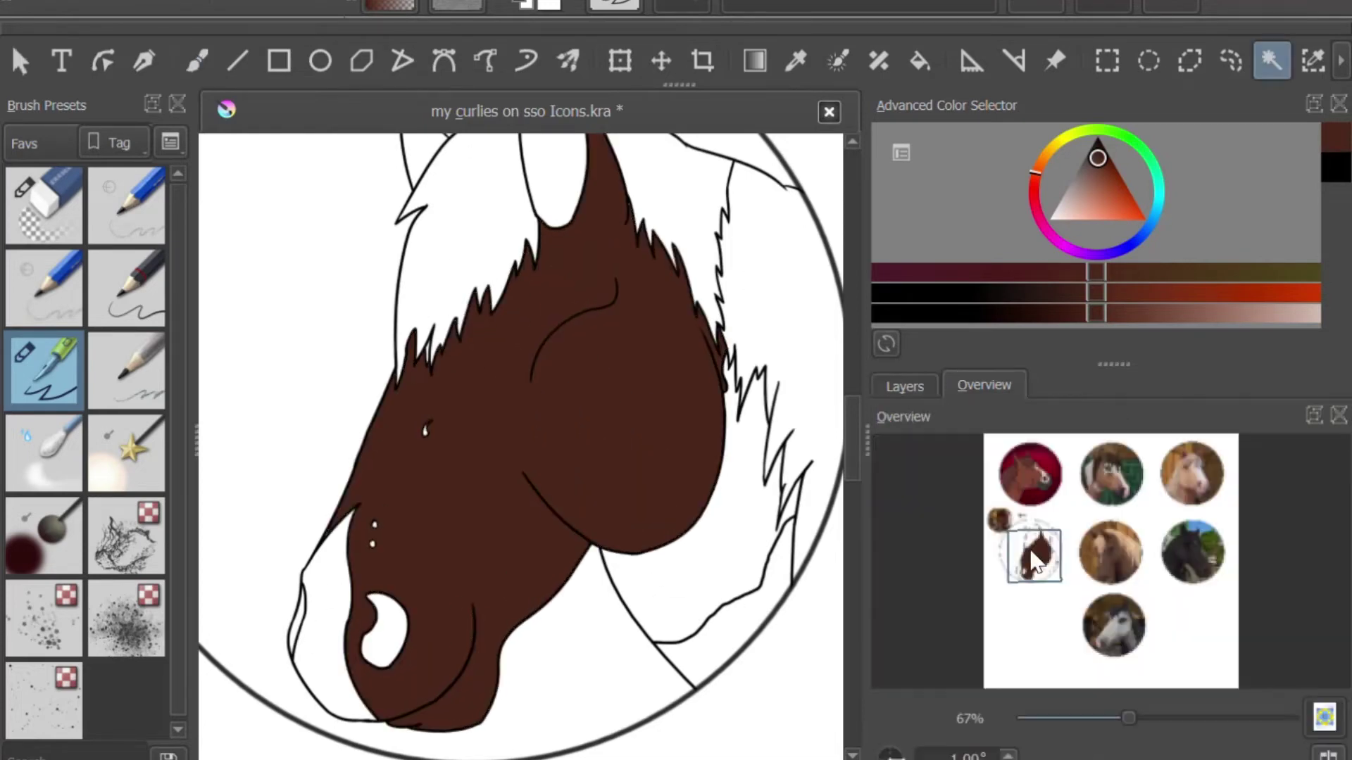
Touch up the brown at the near ear's outer edge and paint the lower chest below the neck line brown
{"action": "scroll", "coordinate": [1148, 462], "scroll_direction": "up", "scroll_amount": 5}
{"action": "mouse_move", "coordinate": [573, 529]}
{"action": "left_mouse_down"}
{"action": "mouse_move", "coordinate": [492, 437]}
{"action": "mouse_move", "coordinate": [606, 549]}
{"action": "left_mouse_up"}
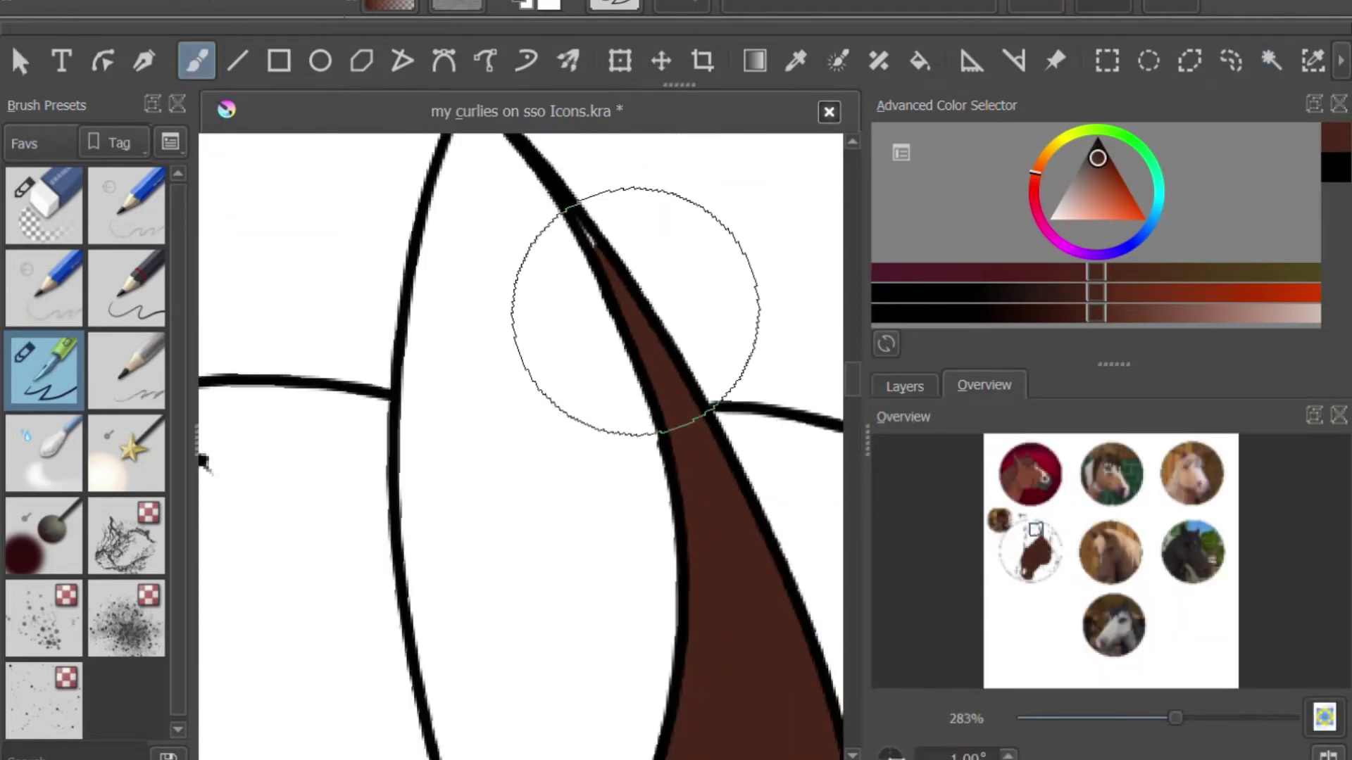
{"action": "mouse_move", "coordinate": [1034, 542]}
{"action": "left_mouse_down"}
{"action": "mouse_move", "coordinate": [1054, 567]}
{"action": "mouse_move", "coordinate": [1009, 509]}
{"action": "mouse_move", "coordinate": [1053, 564]}
{"action": "left_mouse_up"}
{"action": "left_click", "coordinate": [1053, 564]}
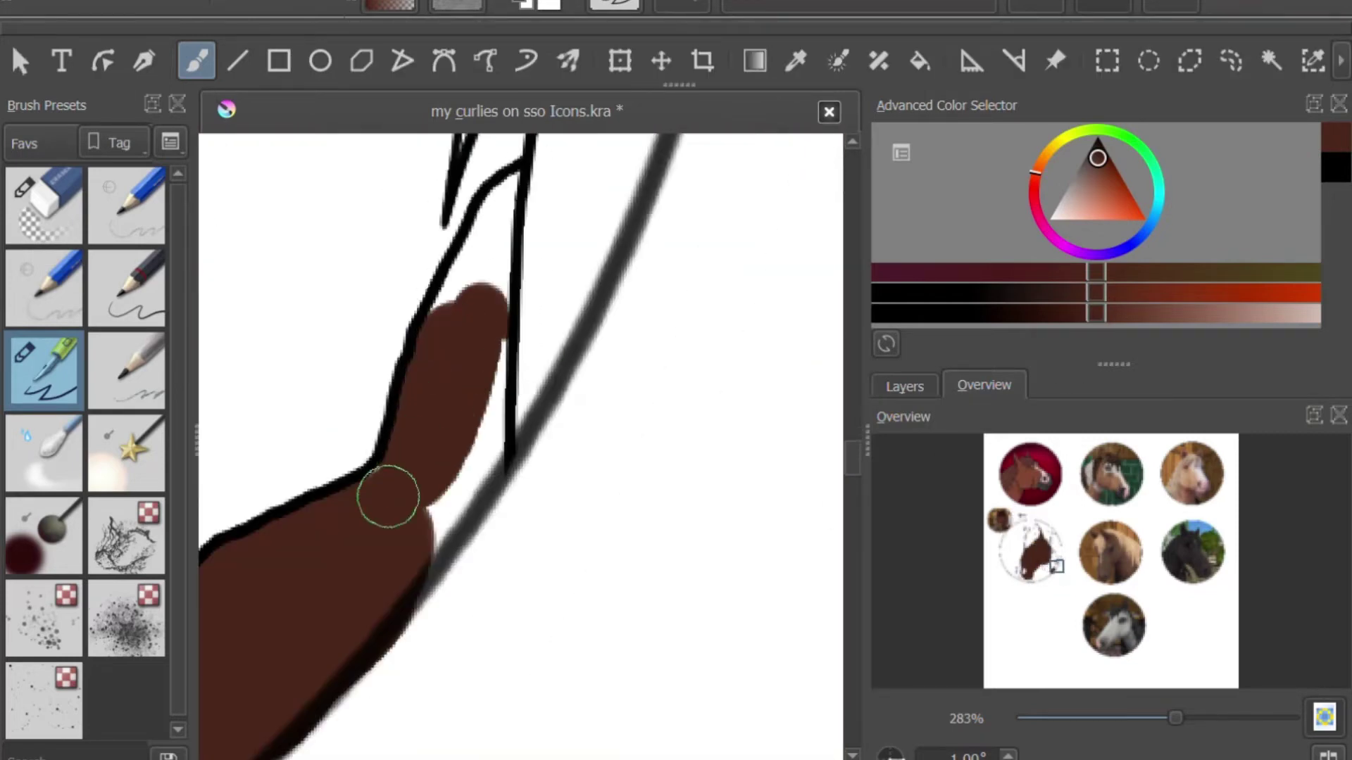
{"action": "mouse_move", "coordinate": [386, 492]}
{"action": "left_mouse_down"}
{"action": "mouse_move", "coordinate": [440, 457]}
{"action": "mouse_move", "coordinate": [463, 400]}
{"action": "mouse_move", "coordinate": [485, 243]}
{"action": "left_mouse_up"}
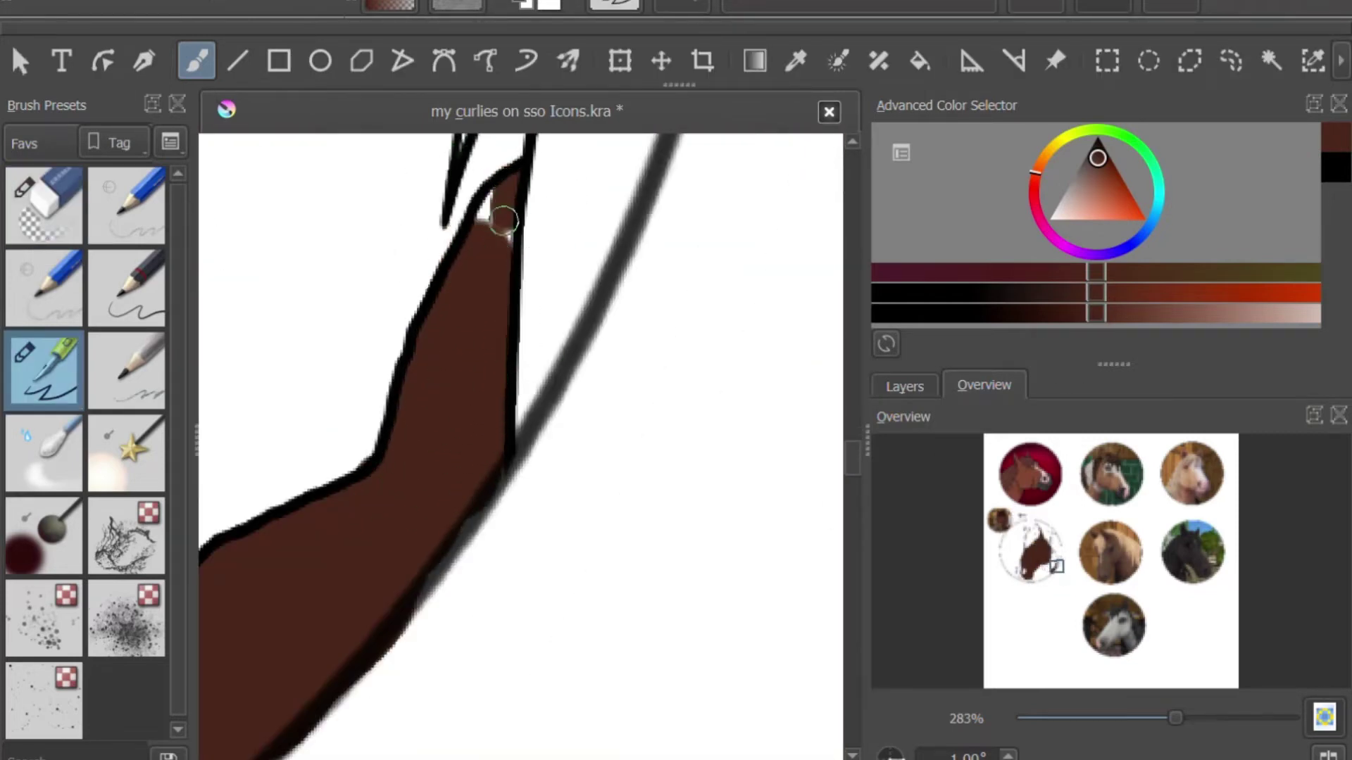
{"action": "left_click", "coordinate": [1047, 577]}
{"action": "mouse_move", "coordinate": [690, 331]}
{"action": "left_mouse_down"}
{"action": "mouse_move", "coordinate": [610, 439]}
{"action": "mouse_move", "coordinate": [688, 377]}
{"action": "mouse_move", "coordinate": [556, 382]}
{"action": "mouse_move", "coordinate": [659, 314]}
{"action": "mouse_move", "coordinate": [523, 363]}
{"action": "mouse_move", "coordinate": [437, 331]}
{"action": "left_mouse_up"}
{"action": "key", "text": "e"}
{"action": "key", "text": "slash"}
Paint the far nostril rim and the far ear in the same brown
{"action": "mouse_move", "coordinate": [1053, 560]}
{"action": "left_mouse_down"}
{"action": "mouse_move", "coordinate": [1059, 546]}
{"action": "mouse_move", "coordinate": [1044, 539]}
{"action": "mouse_move", "coordinate": [1017, 556]}
{"action": "left_mouse_up"}
{"action": "mouse_move", "coordinate": [681, 200]}
{"action": "left_mouse_down"}
{"action": "mouse_move", "coordinate": [642, 328]}
{"action": "mouse_move", "coordinate": [675, 416]}
{"action": "left_mouse_up"}
{"action": "scroll", "coordinate": [856, 470], "scroll_direction": "up", "scroll_amount": 3}
{"action": "key", "text": "slash"}
{"action": "key", "text": "slash"}
{"action": "left_click_drag", "start_coordinate": [1021, 563], "coordinate": [1020, 546]}
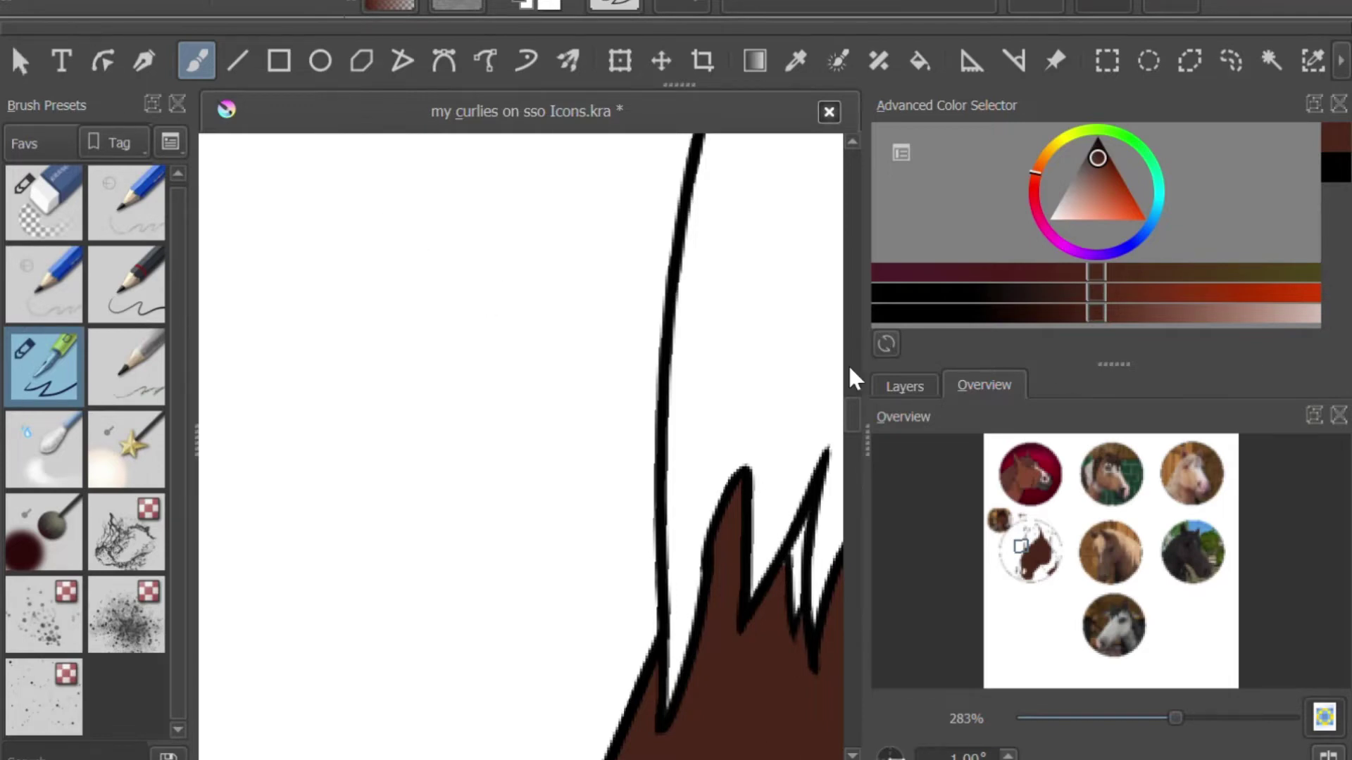
{"action": "mouse_move", "coordinate": [1021, 547]}
{"action": "left_mouse_down"}
{"action": "mouse_move", "coordinate": [1037, 532]}
{"action": "mouse_move", "coordinate": [1025, 533]}
{"action": "left_mouse_up"}
{"action": "mouse_move", "coordinate": [507, 161]}
{"action": "left_mouse_down"}
{"action": "mouse_move", "coordinate": [633, 403]}
{"action": "mouse_move", "coordinate": [525, 644]}
{"action": "left_mouse_up"}
{"action": "mouse_move", "coordinate": [497, 226]}
{"action": "left_mouse_down"}
{"action": "mouse_move", "coordinate": [493, 305]}
{"action": "mouse_move", "coordinate": [622, 453]}
{"action": "mouse_move", "coordinate": [564, 422]}
{"action": "mouse_move", "coordinate": [581, 486]}
{"action": "left_mouse_up"}
Sample the dark brown hair colour from the reference picture for the forelock
{"action": "left_click", "coordinate": [1049, 542]}
{"action": "left_click_drag", "start_coordinate": [1049, 542], "coordinate": [936, 561]}
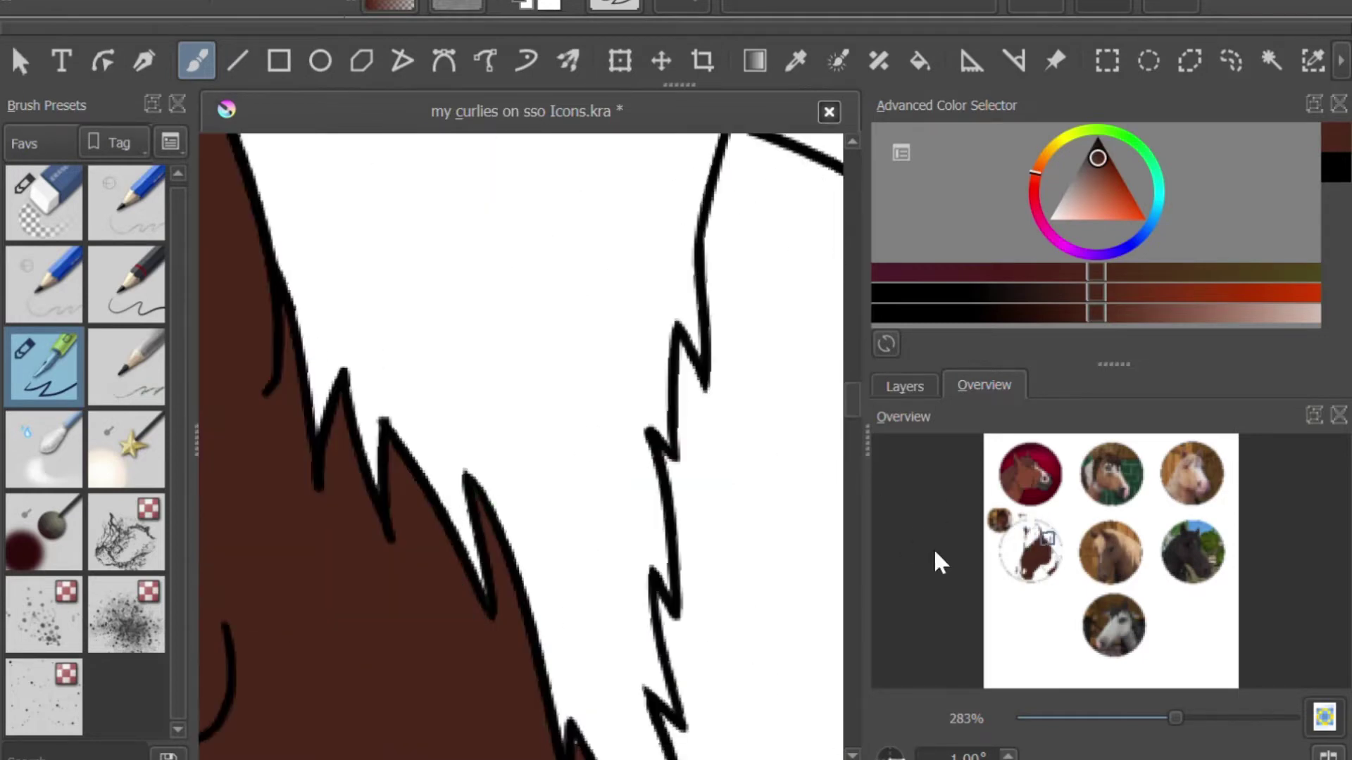
{"action": "left_click", "coordinate": [1062, 546]}
{"action": "left_click_drag", "start_coordinate": [1062, 546], "coordinate": [1035, 542]}
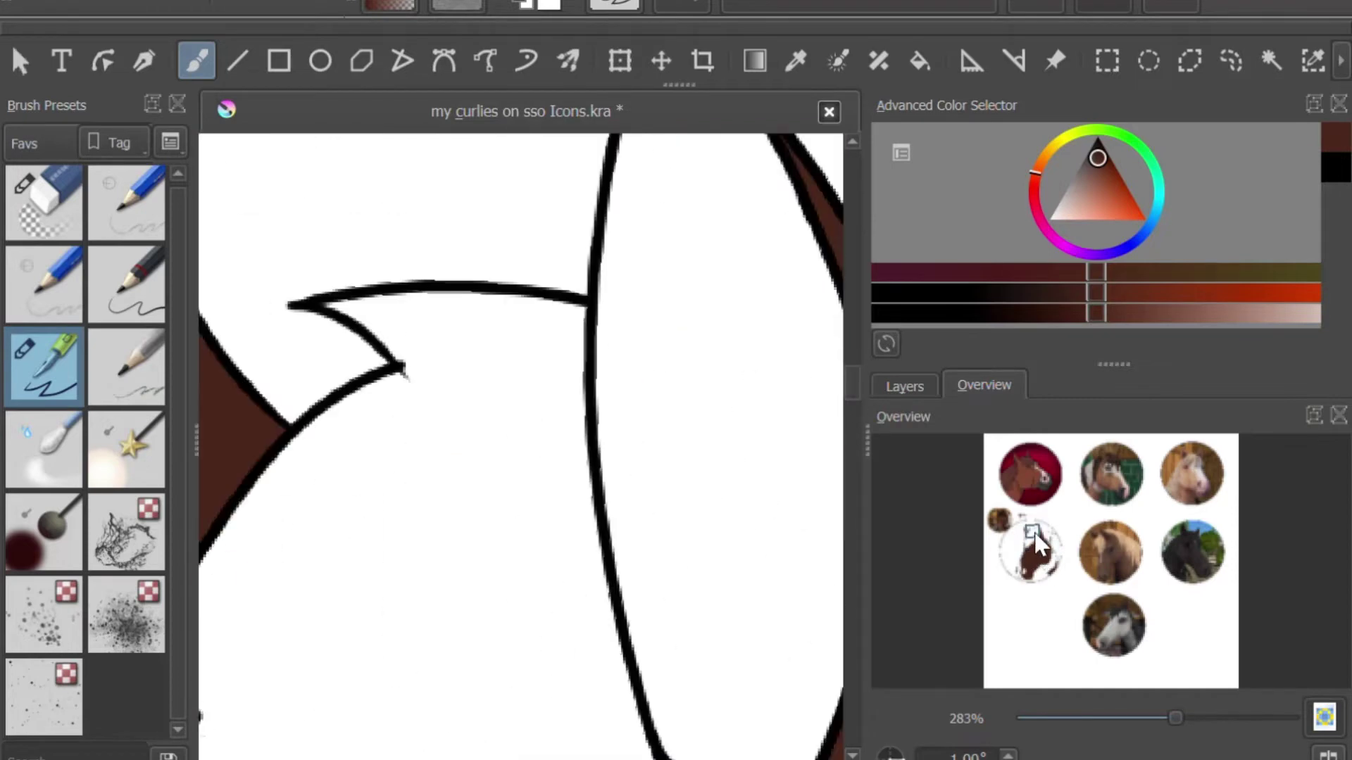
{"action": "scroll", "coordinate": [431, 250], "scroll_direction": "down", "scroll_amount": 5}
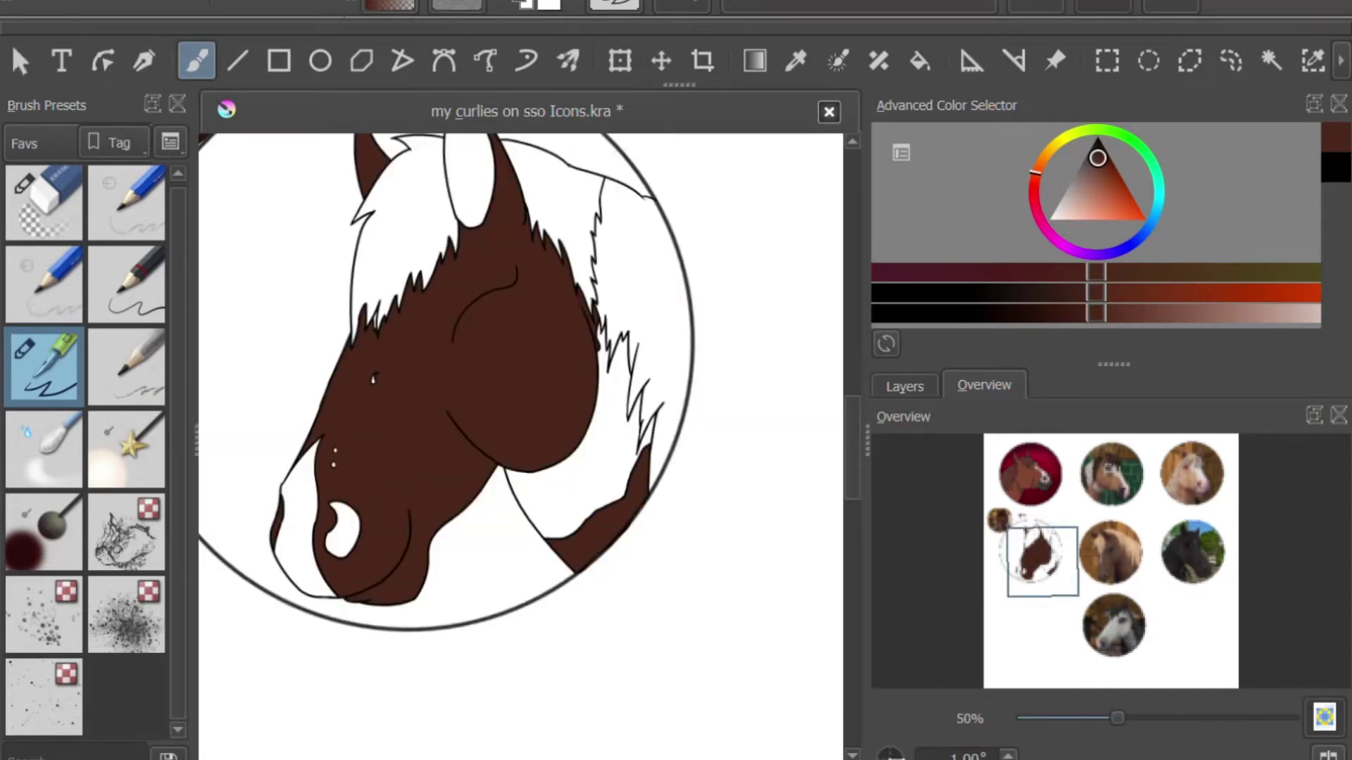
{"action": "scroll", "coordinate": [691, 305], "scroll_direction": "up", "scroll_amount": 2}
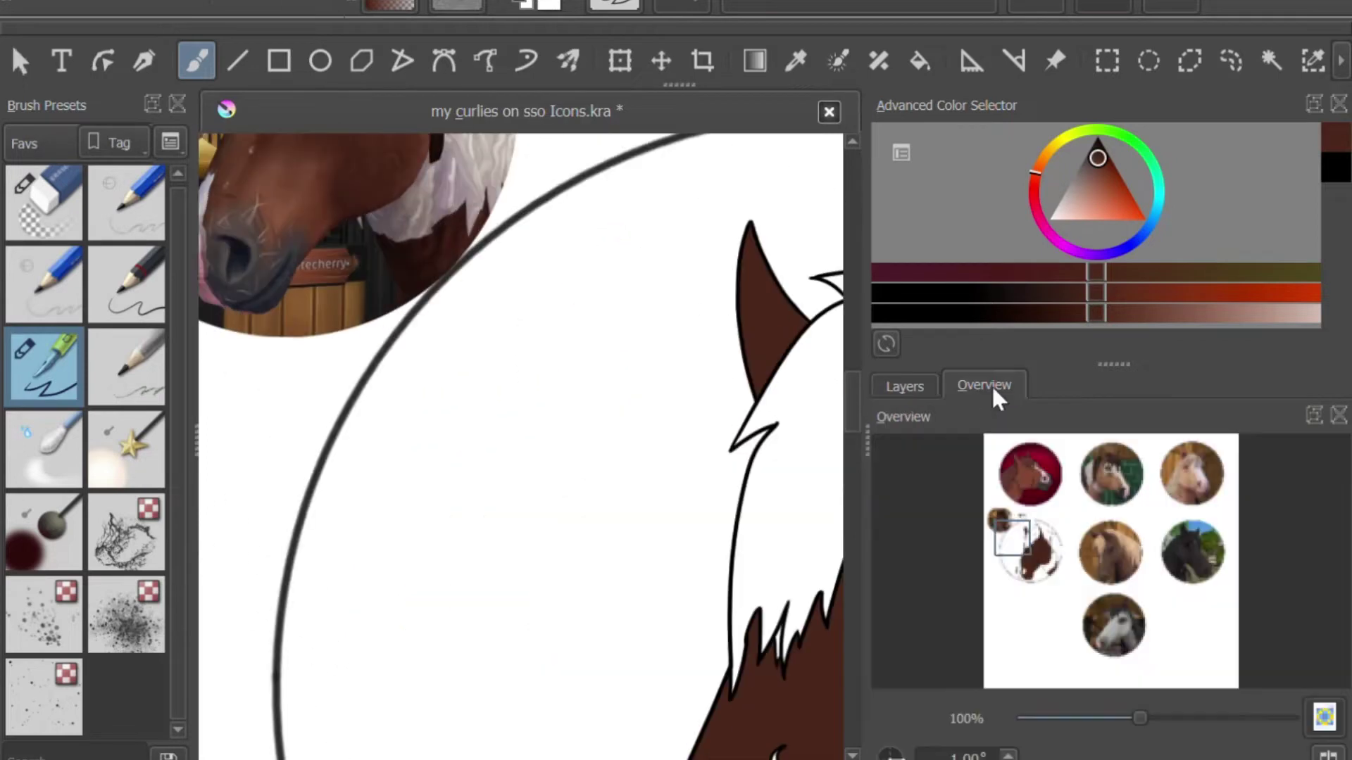
{"action": "left_click", "coordinate": [1017, 515]}
{"action": "key", "text": "p"}
{"action": "left_click", "coordinate": [635, 456]}
{"action": "key", "text": "b"}
Paint the forelock's jagged lower edge with the dark hair colour on Paint Layer 13, filling each pointed tip
{"action": "scroll", "coordinate": [549, 259], "scroll_direction": "up", "scroll_amount": 2}
{"action": "left_click_drag", "start_coordinate": [666, 278], "coordinate": [662, 310]}
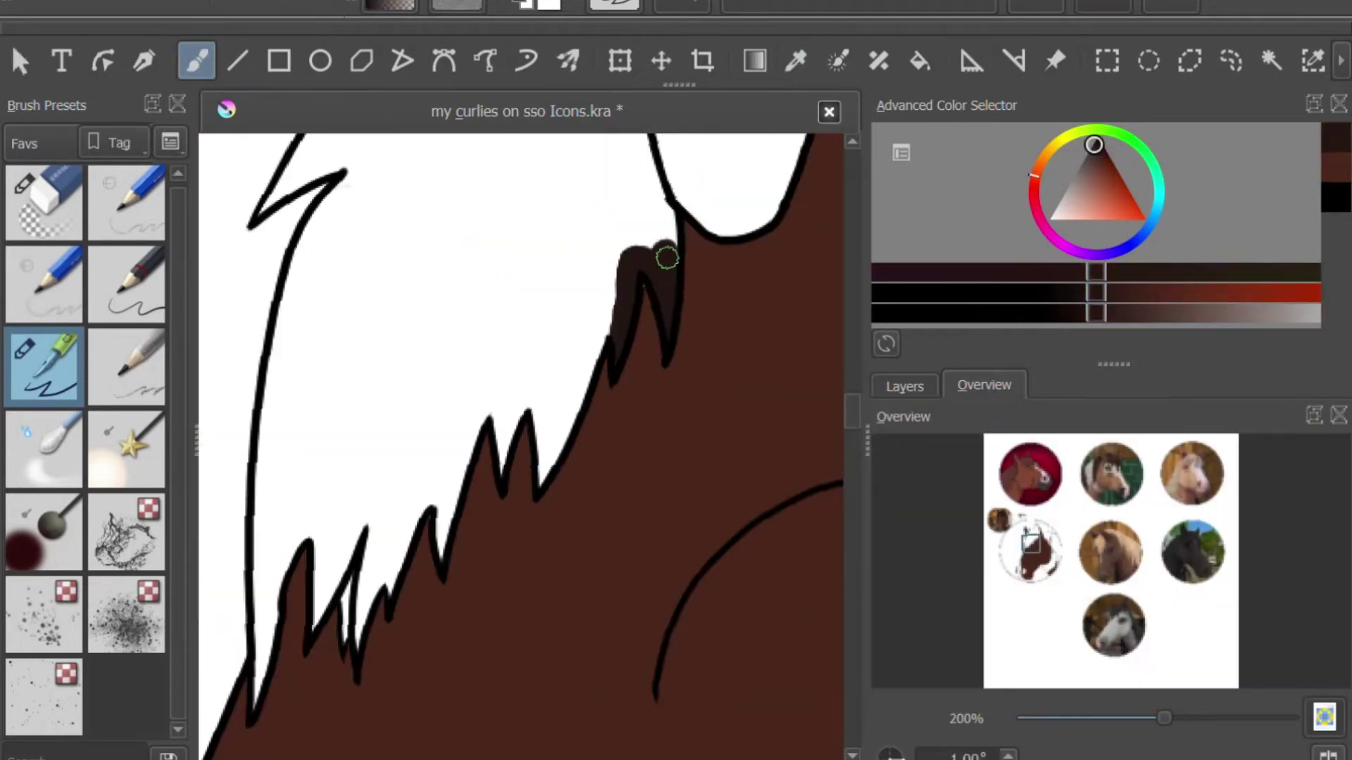
{"action": "left_click_drag", "start_coordinate": [667, 258], "coordinate": [607, 278]}
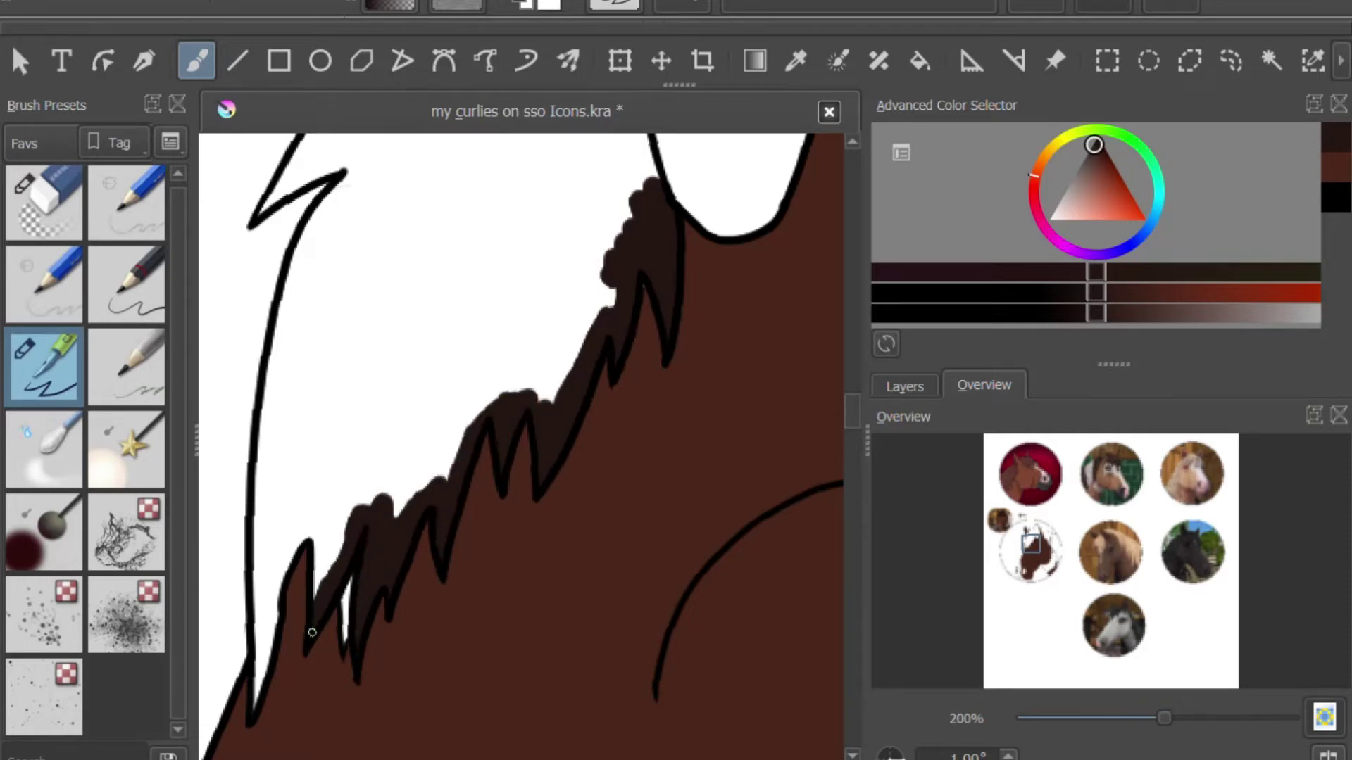
{"action": "left_click_drag", "start_coordinate": [312, 632], "coordinate": [268, 551]}
{"action": "mouse_move", "coordinate": [269, 631]}
{"action": "left_mouse_down"}
{"action": "mouse_move", "coordinate": [285, 545]}
{"action": "mouse_move", "coordinate": [262, 666]}
{"action": "left_mouse_up"}
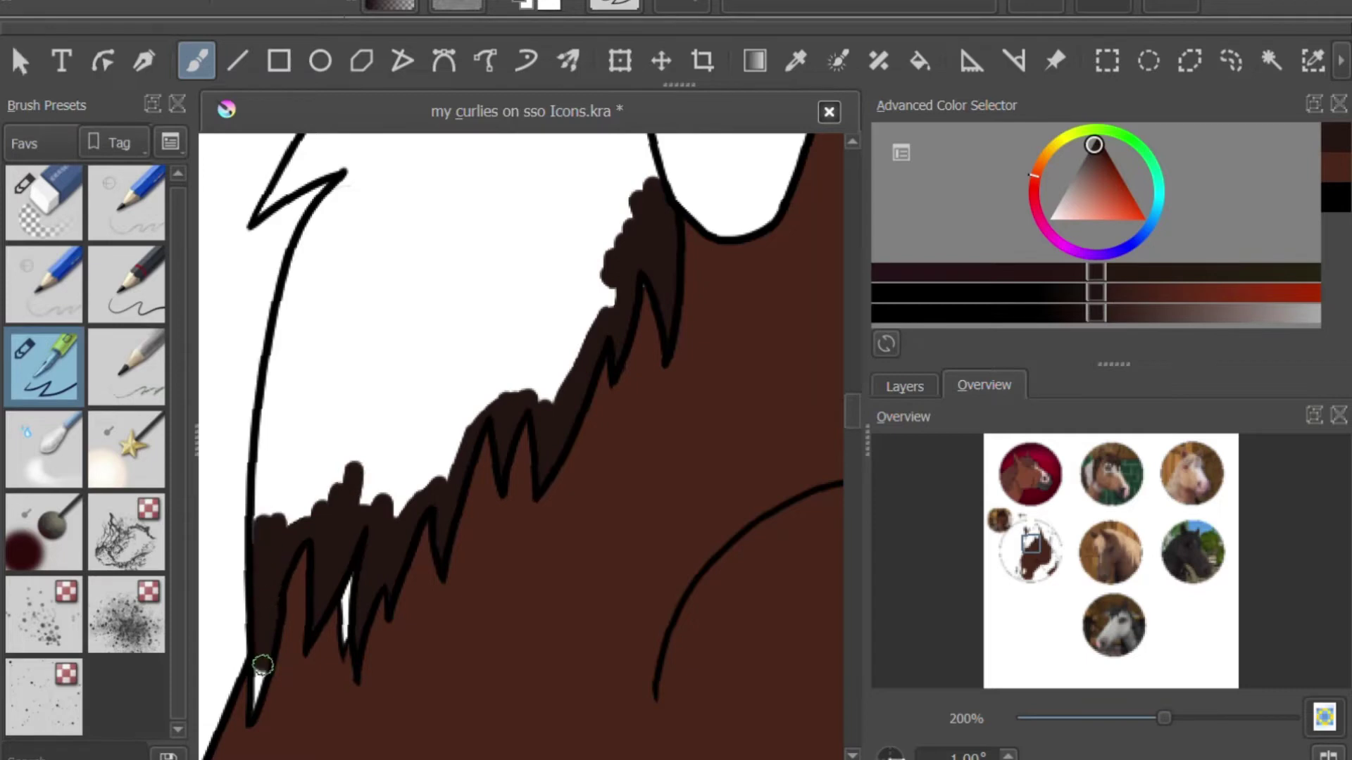
Paint a dark border inside the forelock's outer edge, top tuft and the side along the near ear
{"action": "mouse_move", "coordinate": [262, 507]}
{"action": "left_mouse_down"}
{"action": "mouse_move", "coordinate": [310, 232]}
{"action": "mouse_move", "coordinate": [345, 144]}
{"action": "left_mouse_up"}
{"action": "left_click", "coordinate": [1031, 536]}
{"action": "mouse_move", "coordinate": [602, 524]}
{"action": "left_mouse_down"}
{"action": "mouse_move", "coordinate": [559, 218]}
{"action": "mouse_move", "coordinate": [604, 512]}
{"action": "left_mouse_up"}
{"action": "key", "text": "ctrl+z"}
{"action": "left_click", "coordinate": [559, 215]}
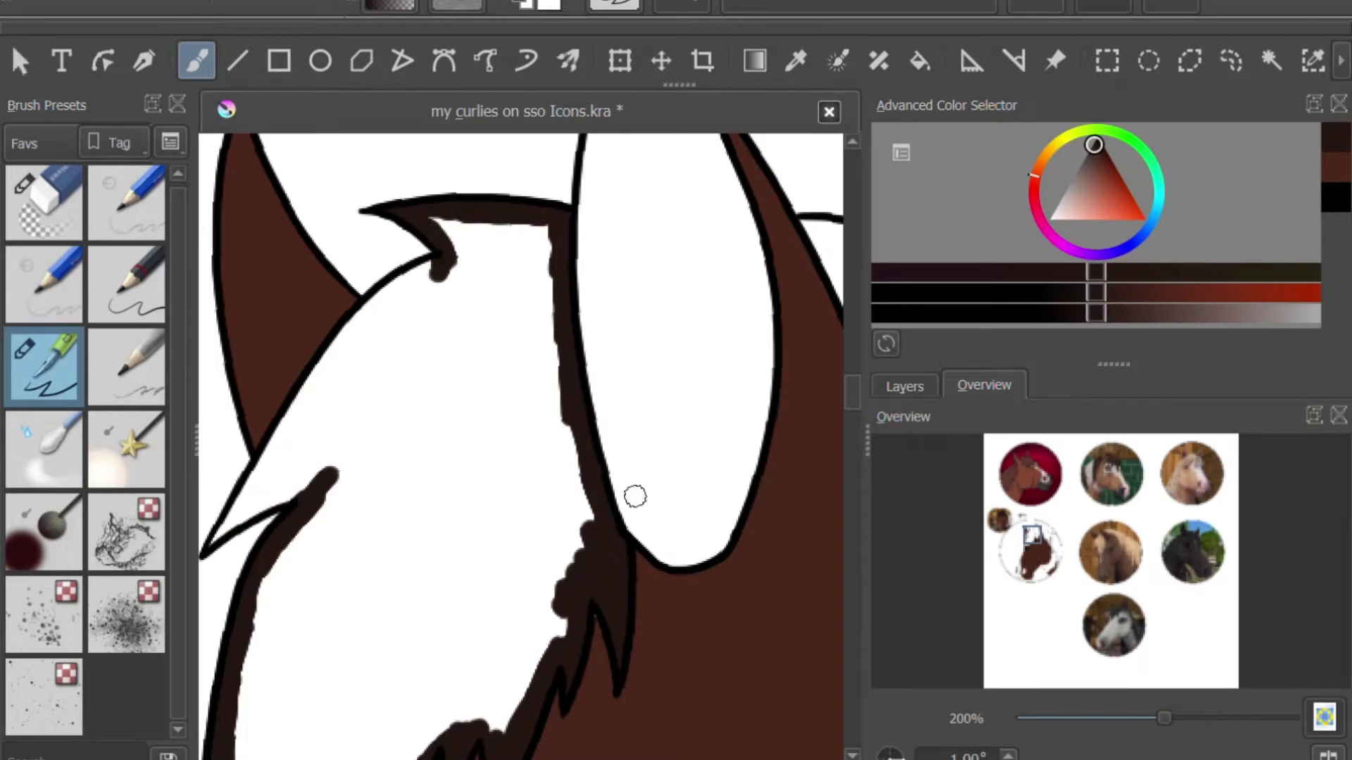
{"action": "mouse_move", "coordinate": [451, 415]}
{"action": "left_mouse_down"}
{"action": "mouse_move", "coordinate": [388, 441]}
{"action": "mouse_move", "coordinate": [454, 314]}
{"action": "left_mouse_up"}
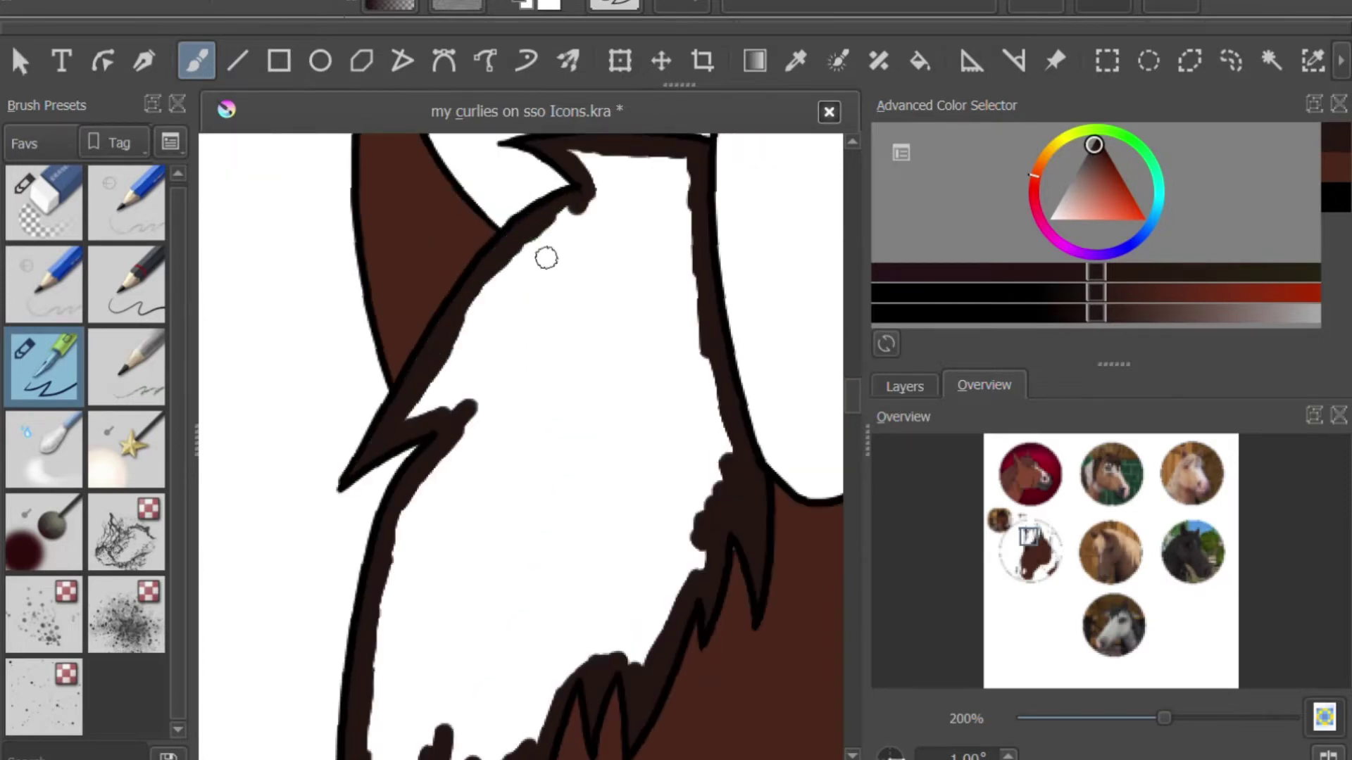
Fill the forelock's remaining white interior with the dark hair colour on Paint Layer 13
{"action": "key", "text": "e"}
{"action": "key", "text": "e"}
{"action": "left_click", "coordinate": [904, 386]}
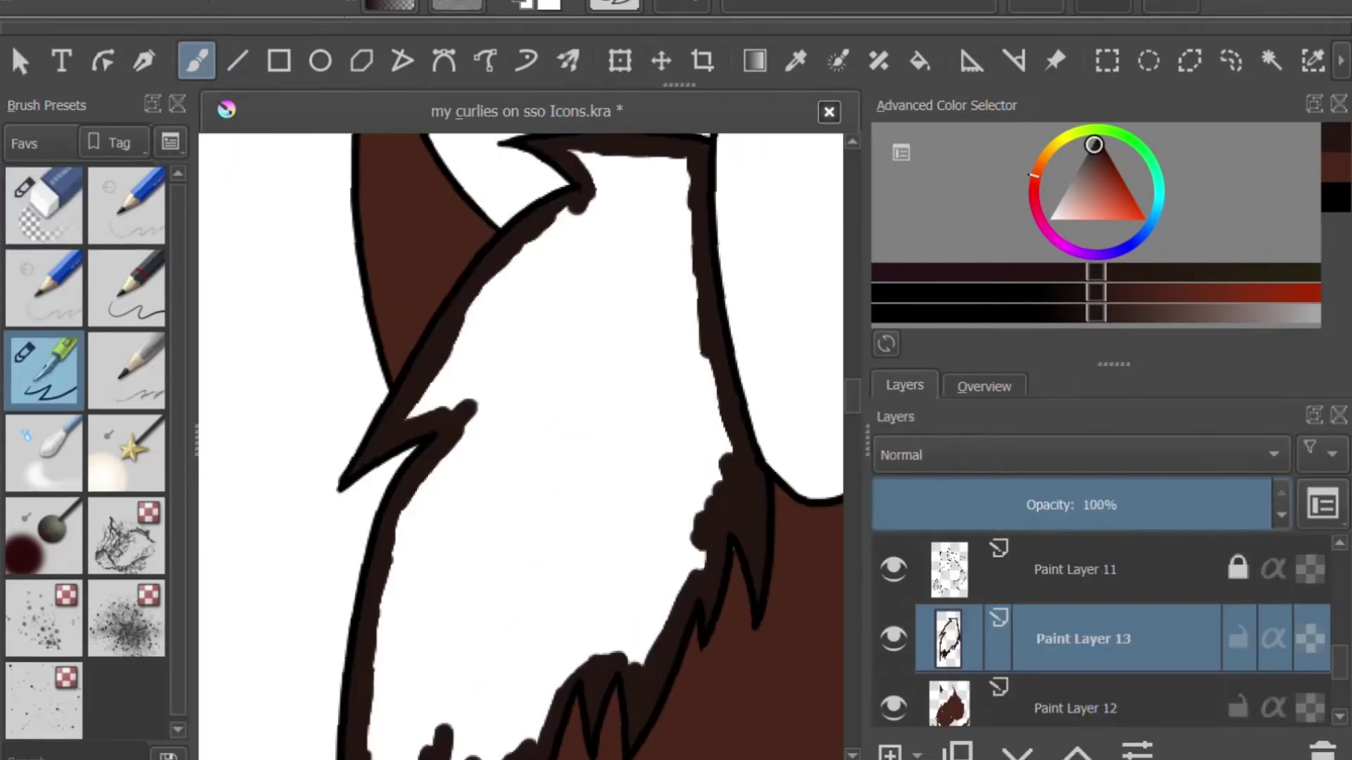
{"action": "mouse_move", "coordinate": [577, 173]}
{"action": "left_mouse_down"}
{"action": "mouse_move", "coordinate": [603, 166]}
{"action": "mouse_move", "coordinate": [612, 513]}
{"action": "mouse_move", "coordinate": [625, 211]}
{"action": "mouse_move", "coordinate": [635, 639]}
{"action": "mouse_move", "coordinate": [594, 580]}
{"action": "mouse_move", "coordinate": [552, 371]}
{"action": "left_mouse_up"}
{"action": "key", "text": "ctrl+z"}
{"action": "left_click", "coordinate": [984, 385]}
{"action": "scroll", "coordinate": [431, 615], "scroll_direction": "down", "scroll_amount": 2}
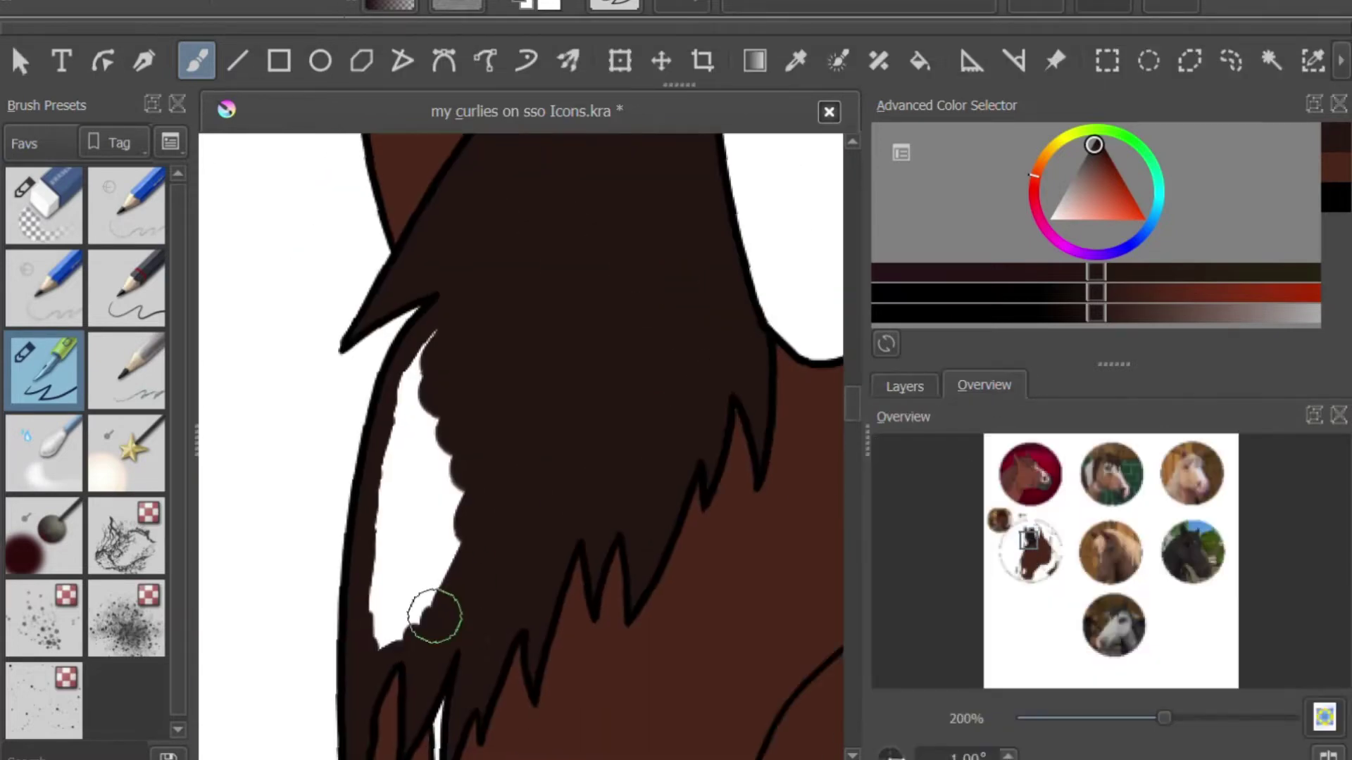
{"action": "left_click_drag", "start_coordinate": [432, 616], "coordinate": [430, 451]}
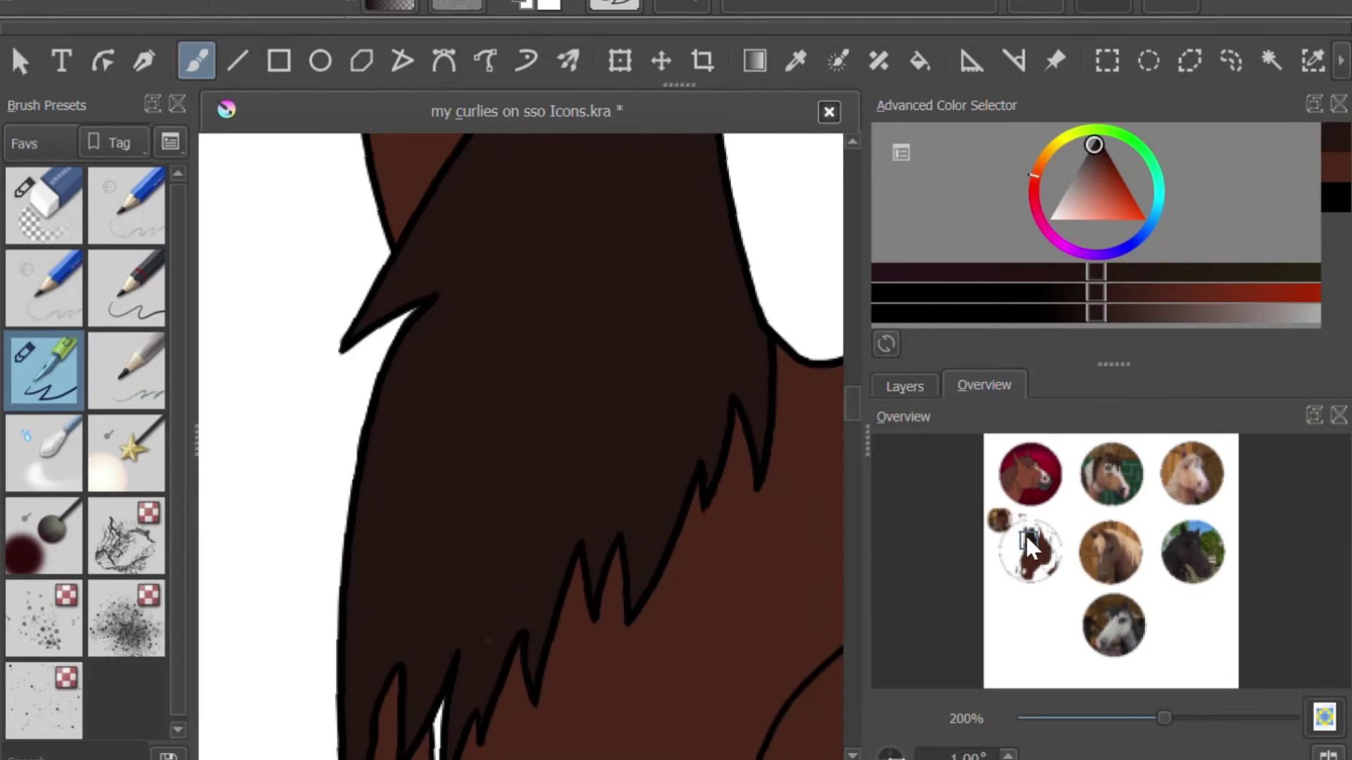
Fill the mane section behind the near ear with the dark hair colour, down to its jagged edges
{"action": "left_click_drag", "start_coordinate": [1028, 546], "coordinate": [1044, 538]}
{"action": "mouse_move", "coordinate": [392, 356]}
{"action": "left_mouse_down"}
{"action": "mouse_move", "coordinate": [523, 427]}
{"action": "mouse_move", "coordinate": [564, 634]}
{"action": "left_mouse_up"}
{"action": "key", "text": "ctrl+z"}
{"action": "mouse_move", "coordinate": [676, 493]}
{"action": "left_mouse_down"}
{"action": "mouse_move", "coordinate": [453, 392]}
{"action": "mouse_move", "coordinate": [636, 466]}
{"action": "mouse_move", "coordinate": [743, 588]}
{"action": "mouse_move", "coordinate": [498, 568]}
{"action": "mouse_move", "coordinate": [436, 451]}
{"action": "left_mouse_up"}
{"action": "left_click_drag", "start_coordinate": [1025, 509], "coordinate": [1029, 514]}
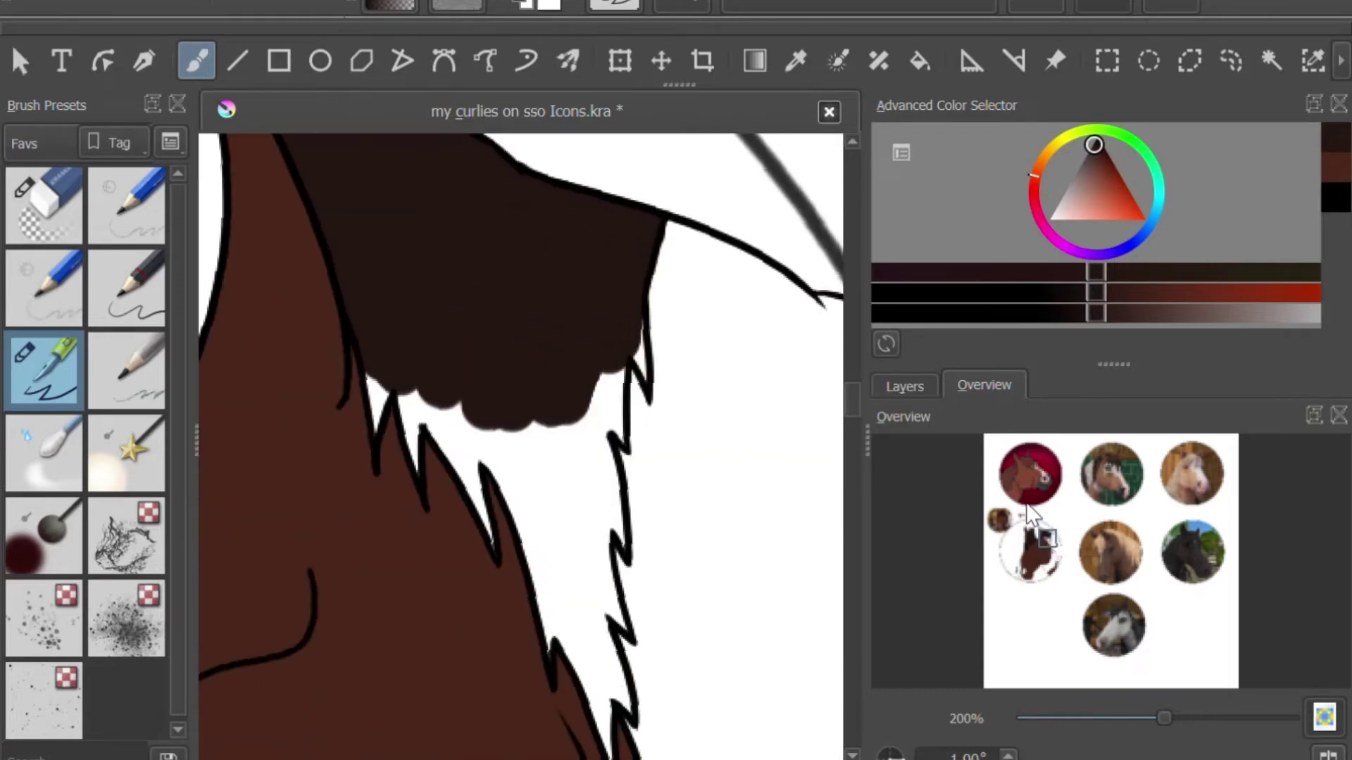
{"action": "mouse_move", "coordinate": [606, 380]}
{"action": "left_mouse_down"}
{"action": "mouse_move", "coordinate": [573, 598]}
{"action": "mouse_move", "coordinate": [516, 462]}
{"action": "mouse_move", "coordinate": [587, 623]}
{"action": "left_mouse_up"}
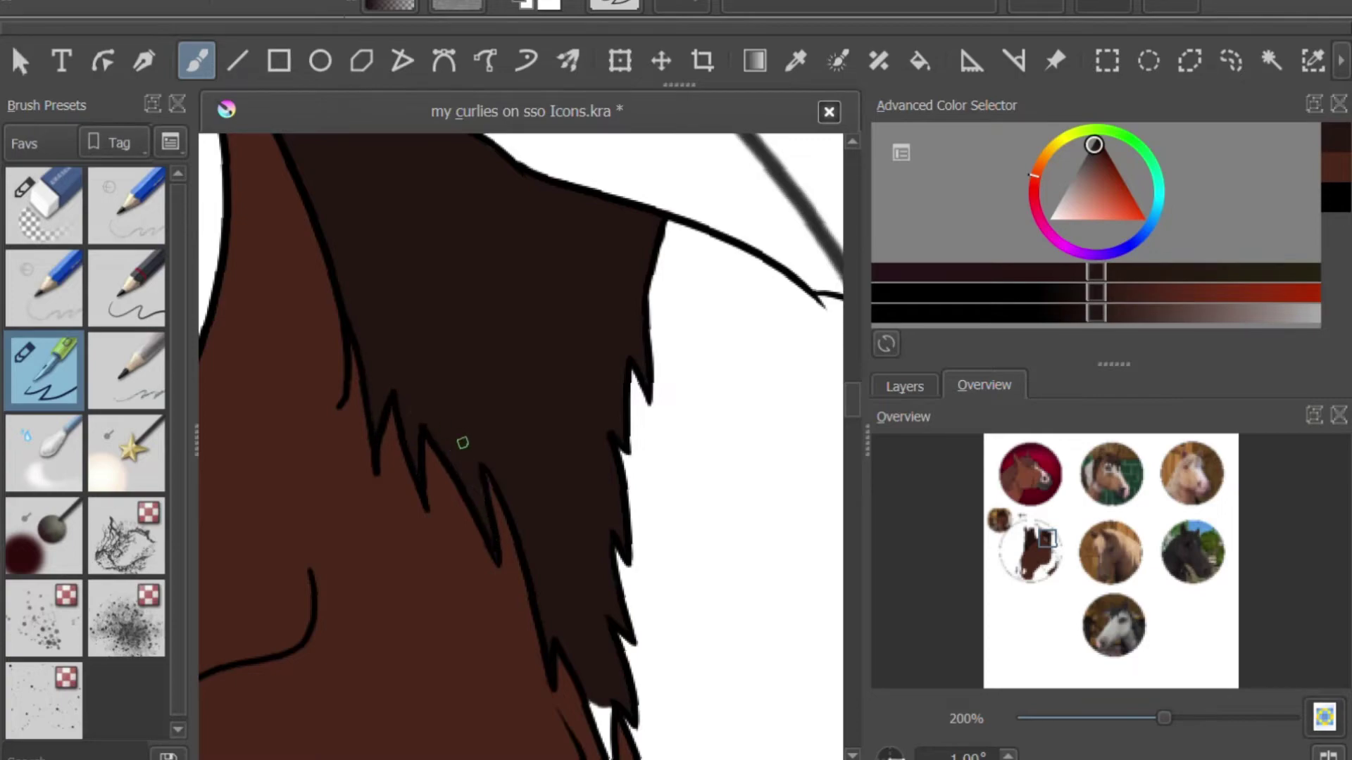
Pick a very dark brown based on the reference picture and paint the inside of the near ear up to its tip
{"action": "scroll", "coordinate": [603, 594], "scroll_direction": "down", "scroll_amount": 3}
{"action": "scroll", "coordinate": [458, 352], "scroll_direction": "up", "scroll_amount": 1}
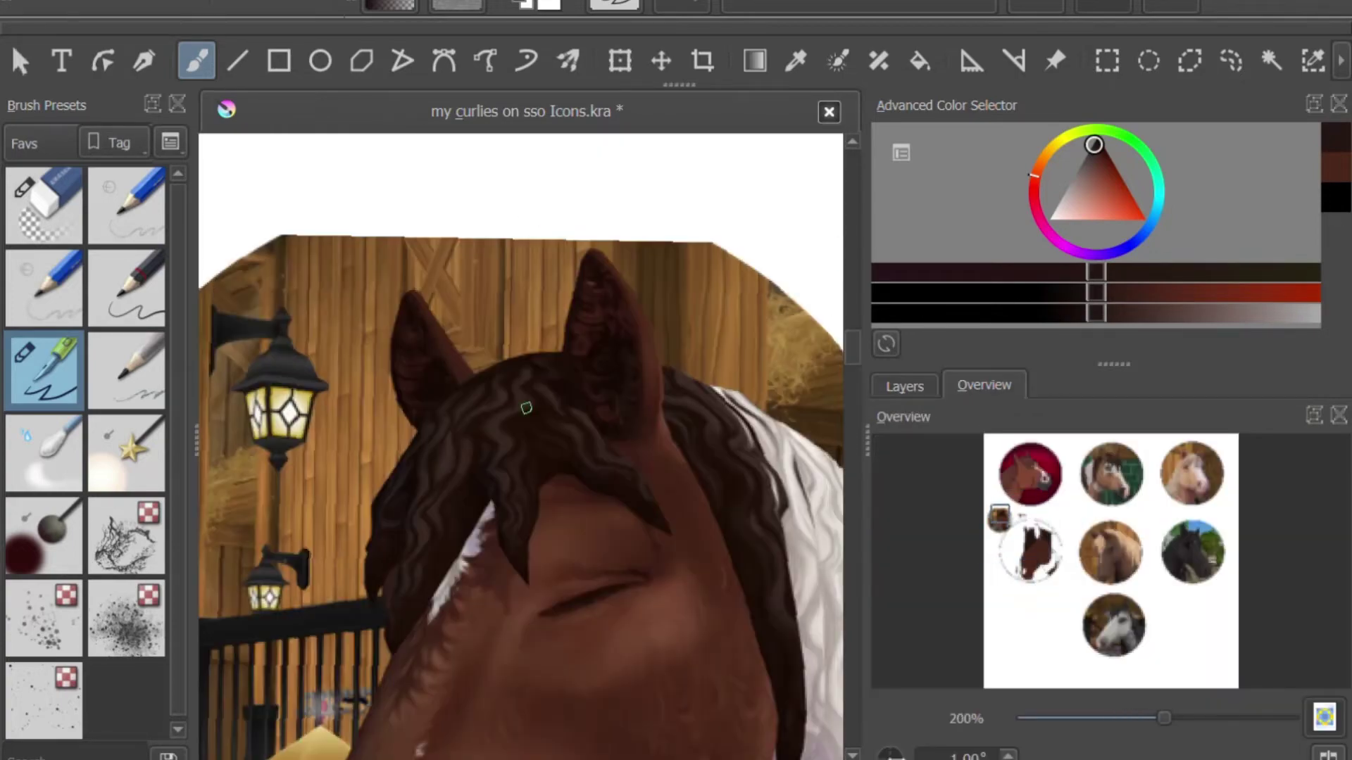
{"action": "left_click", "coordinate": [1018, 521]}
{"action": "left_click_drag", "start_coordinate": [1018, 522], "coordinate": [1036, 536]}
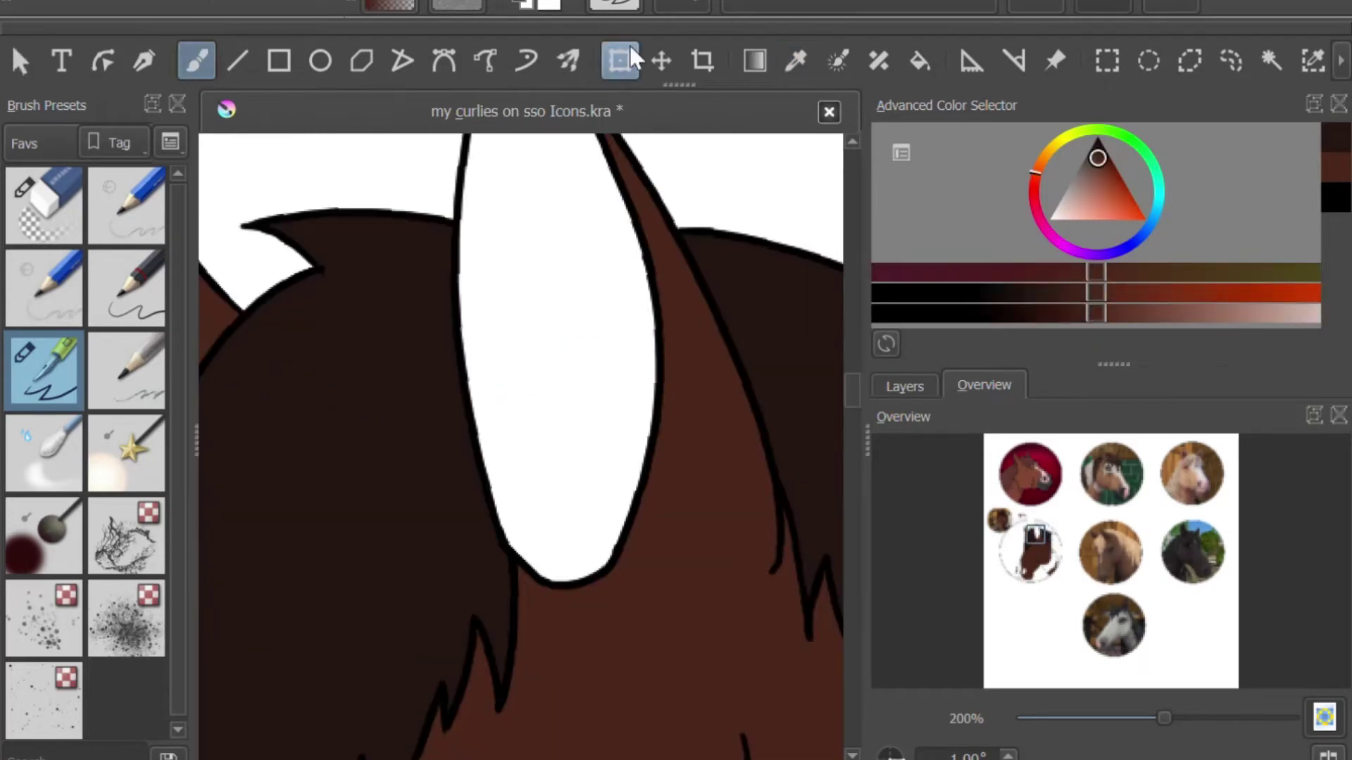
{"action": "mouse_move", "coordinate": [564, 205]}
{"action": "left_mouse_down"}
{"action": "mouse_move", "coordinate": [526, 477]}
{"action": "mouse_move", "coordinate": [479, 362]}
{"action": "mouse_move", "coordinate": [477, 160]}
{"action": "mouse_move", "coordinate": [629, 232]}
{"action": "mouse_move", "coordinate": [589, 558]}
{"action": "mouse_move", "coordinate": [528, 197]}
{"action": "mouse_move", "coordinate": [582, 537]}
{"action": "mouse_move", "coordinate": [502, 620]}
{"action": "left_mouse_up"}
{"action": "key", "text": "e"}
{"action": "key", "text": "e"}
{"action": "scroll", "coordinate": [530, 230], "scroll_direction": "up", "scroll_amount": 3}
{"action": "left_click_drag", "start_coordinate": [543, 280], "coordinate": [529, 230]}
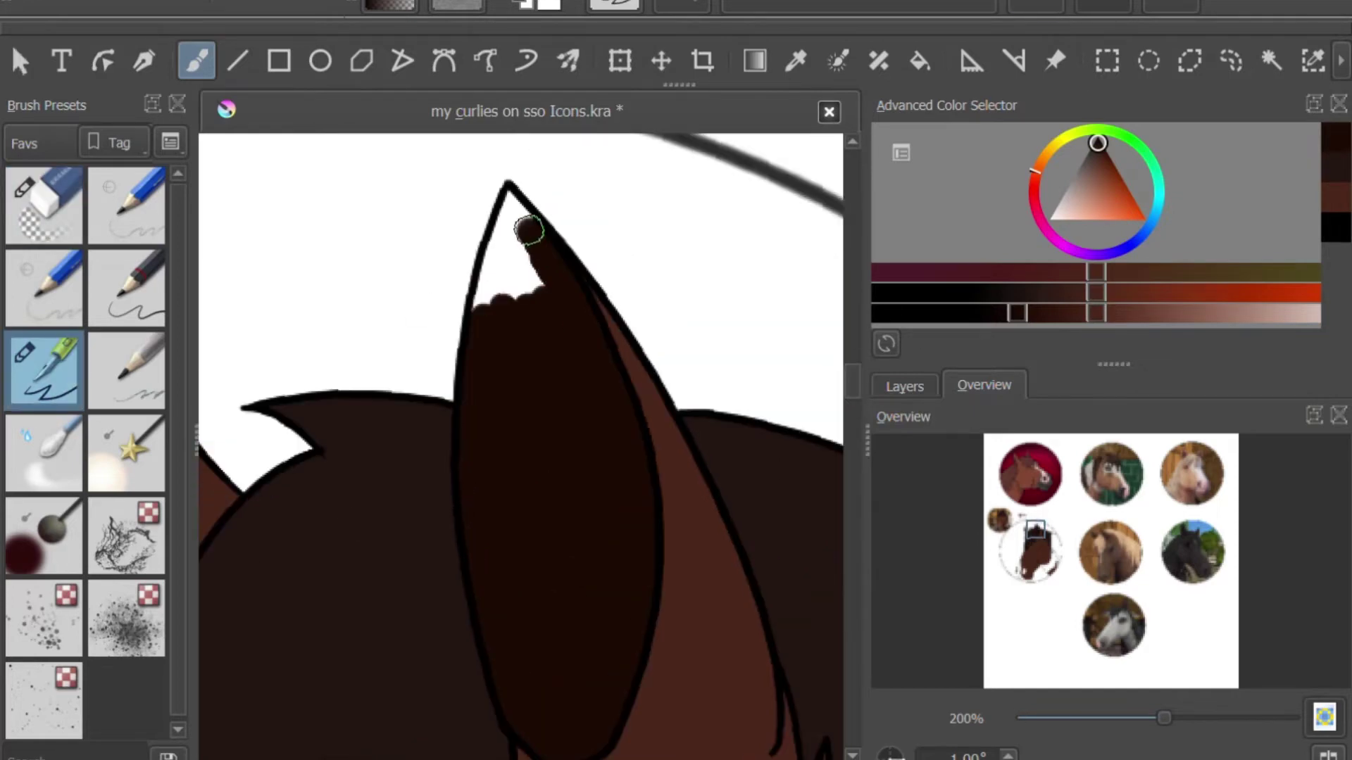
{"action": "key", "text": "ctrl+z"}
Sample a dark bluish grey based on the reference picture's muzzle and fill the nostril with it
{"action": "scroll", "coordinate": [513, 273], "scroll_direction": "down", "scroll_amount": 3}
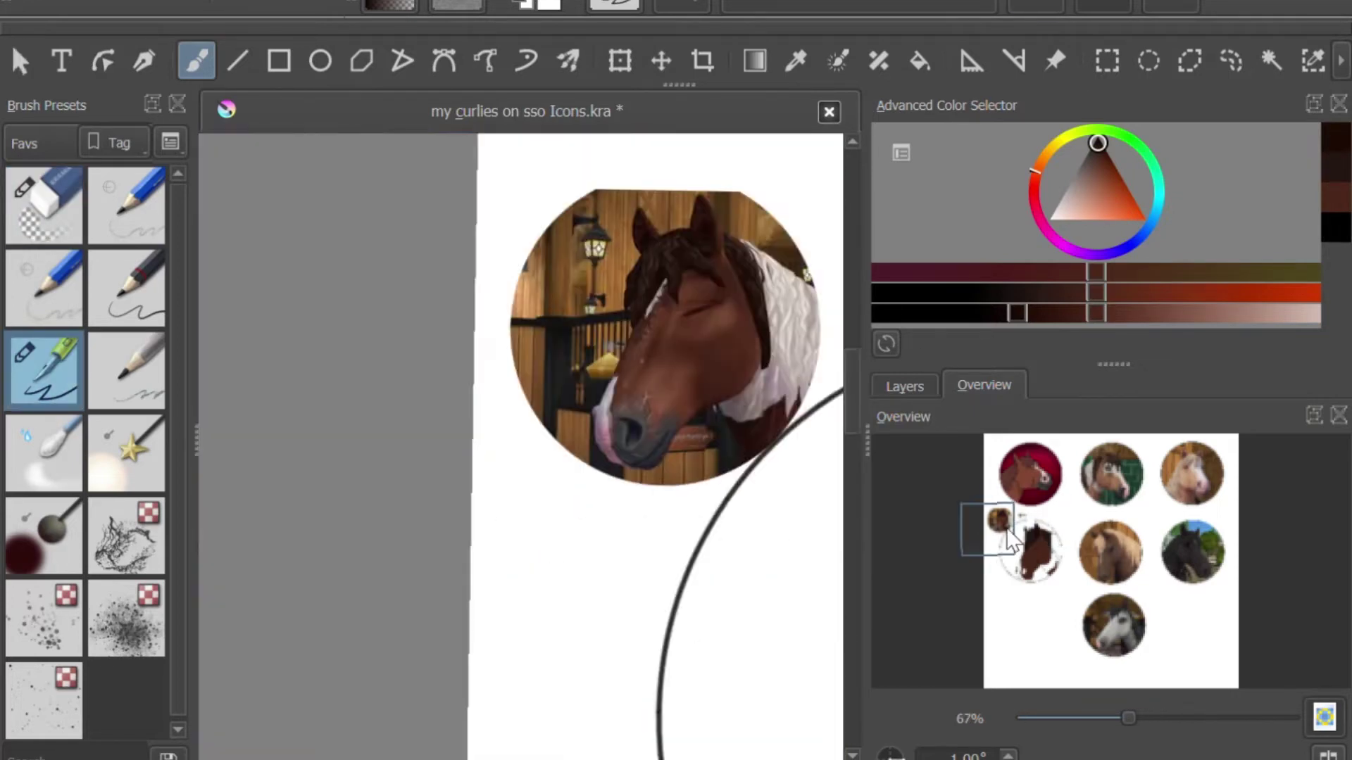
{"action": "scroll", "coordinate": [718, 202], "scroll_direction": "up", "scroll_amount": 3}
{"action": "left_click", "coordinate": [697, 477], "text": "ctrl"}
{"action": "scroll", "coordinate": [315, 449], "scroll_direction": "down", "scroll_amount": 3}
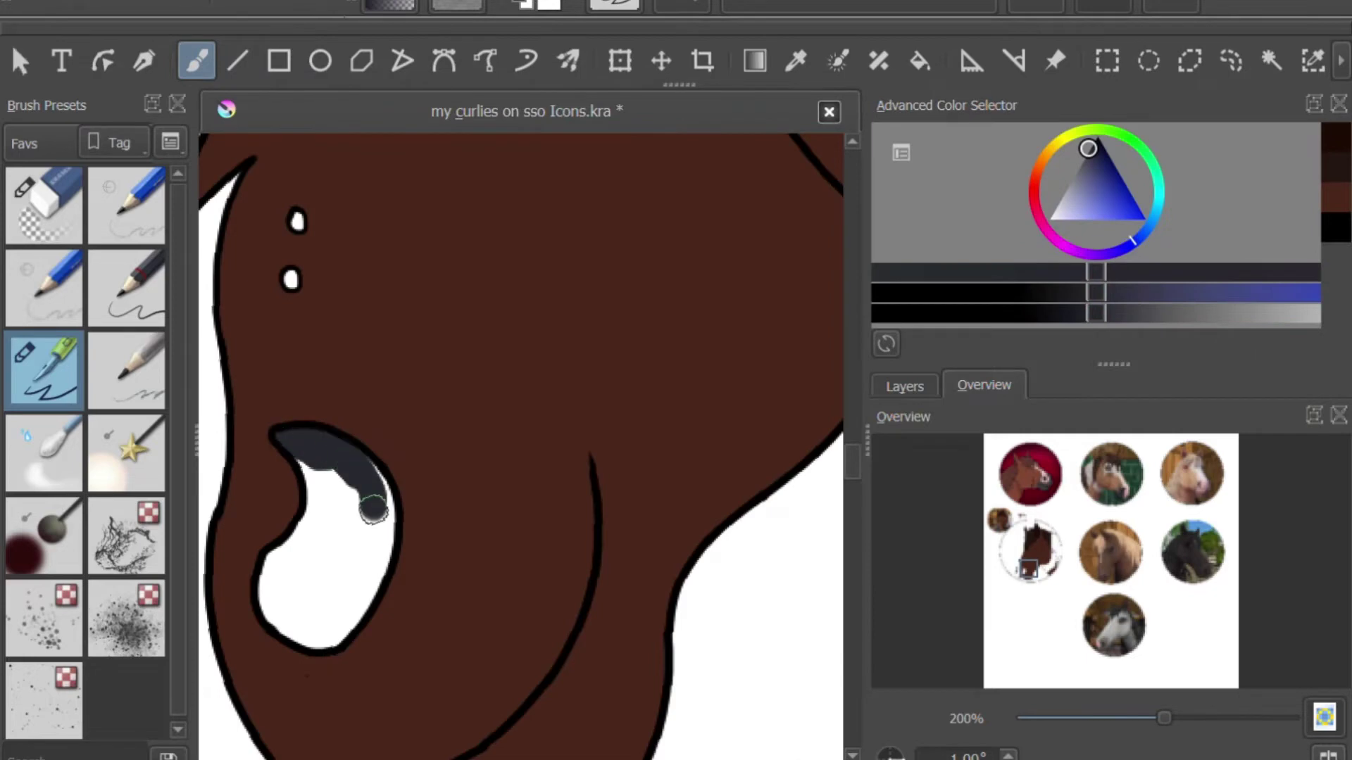
{"action": "left_click_drag", "start_coordinate": [373, 508], "coordinate": [312, 634]}
{"action": "left_click_drag", "start_coordinate": [307, 535], "coordinate": [289, 573]}
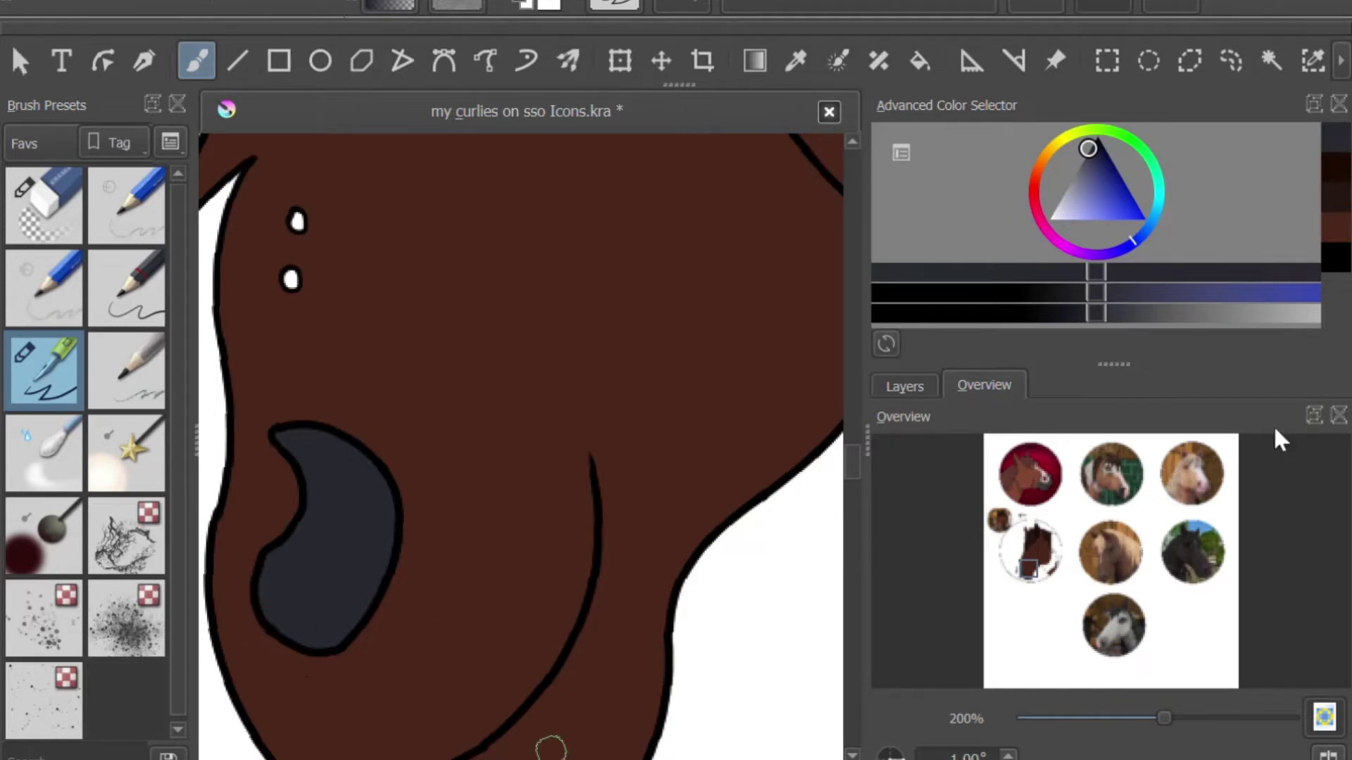
Sample a lighter reddish brown from the colour swatches and paint it broadly over the muzzle and lower face
{"action": "left_click", "coordinate": [905, 386]}
{"action": "left_click", "coordinate": [984, 386]}
{"action": "key", "text": "minus"}
{"action": "key", "text": "minus"}
{"action": "key", "text": "minus"}
{"action": "left_click", "coordinate": [676, 257], "text": "ctrl"}
{"action": "left_click", "coordinate": [1030, 561]}
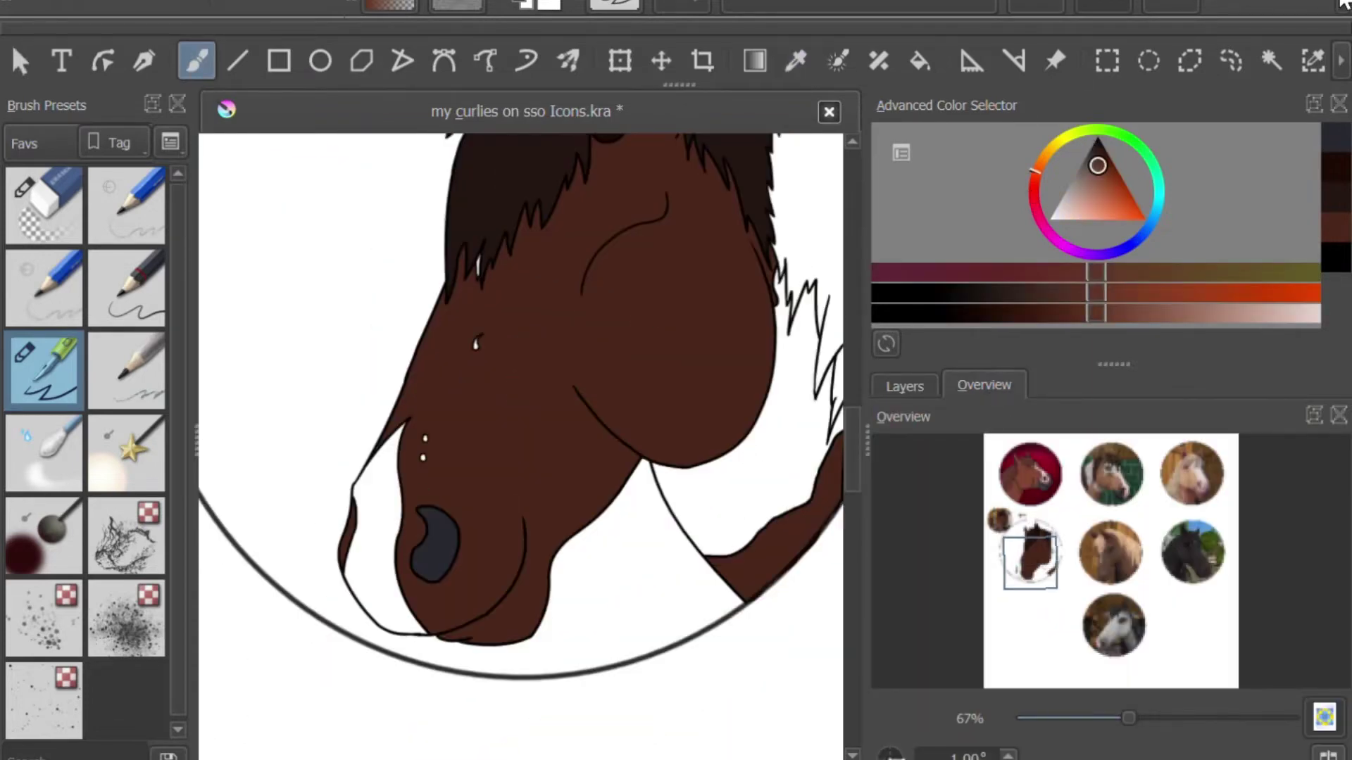
{"action": "left_click_drag", "start_coordinate": [392, 352], "coordinate": [648, 573]}
{"action": "key", "text": "ctrl+z"}
{"action": "left_click_drag", "start_coordinate": [382, 435], "coordinate": [473, 552]}
{"action": "left_click_drag", "start_coordinate": [528, 486], "coordinate": [443, 725]}
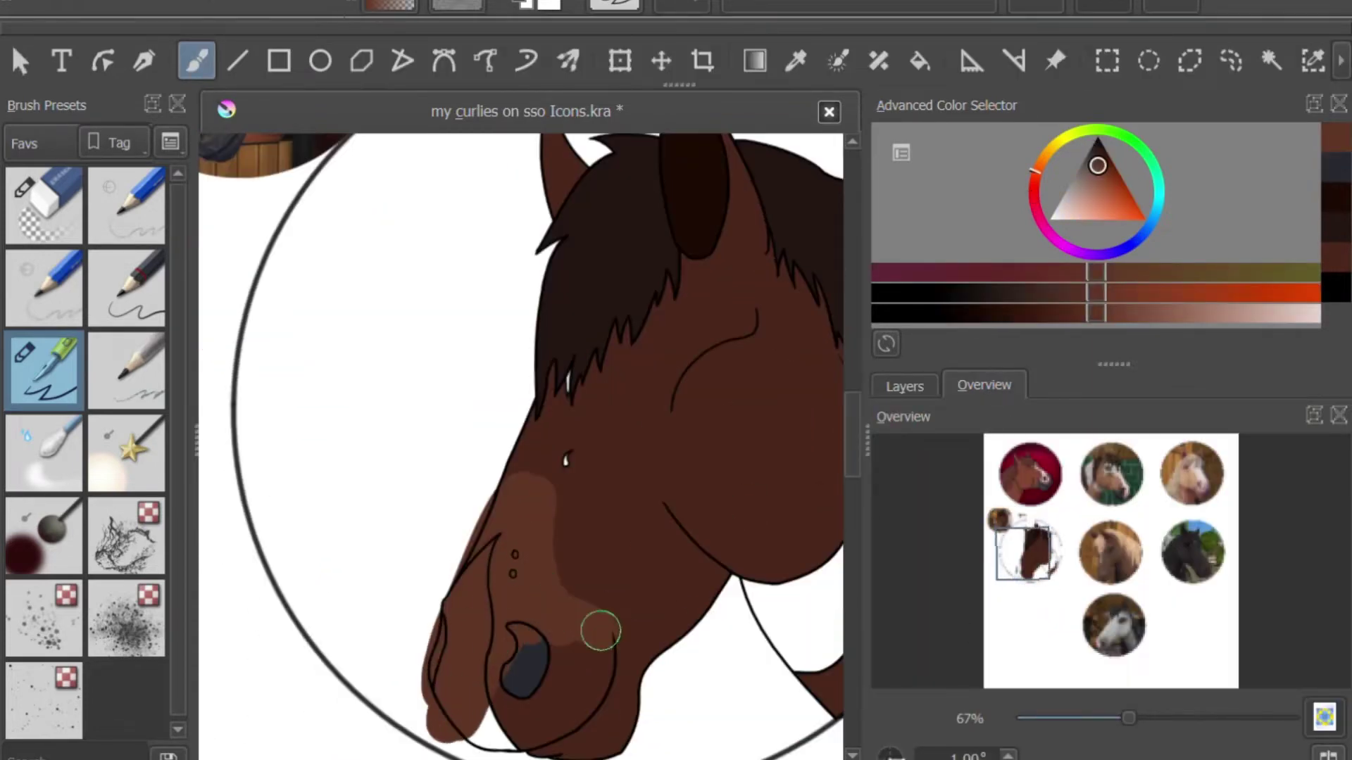
{"action": "mouse_move", "coordinate": [600, 630]}
{"action": "left_mouse_down"}
{"action": "mouse_move", "coordinate": [459, 604]}
{"action": "mouse_move", "coordinate": [476, 498]}
{"action": "mouse_move", "coordinate": [444, 531]}
{"action": "left_mouse_up"}
Blend the muzzle patch into the darker coat, and paint and soften lighter brown areas around the eye and below the near ear
{"action": "left_click", "coordinate": [44, 453]}
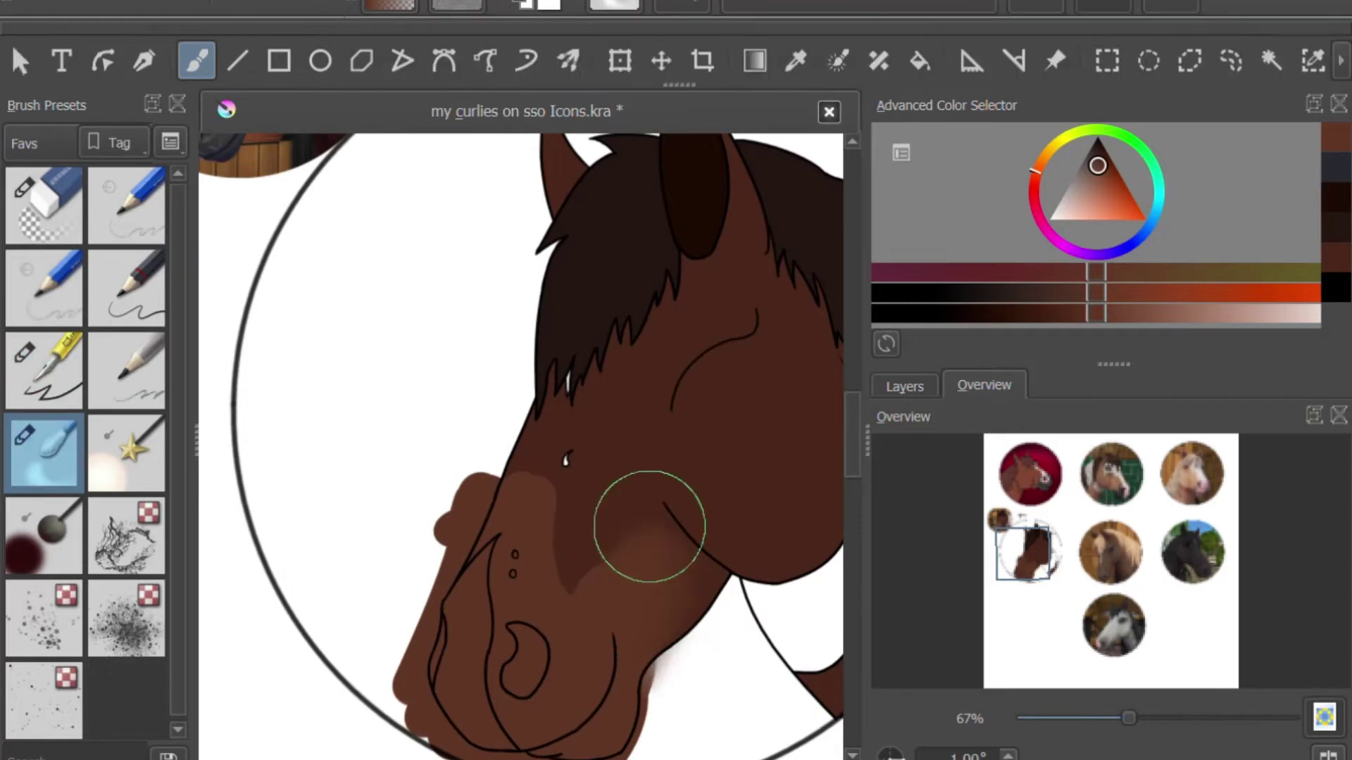
{"action": "key", "text": "slash"}
{"action": "mouse_move", "coordinate": [688, 341]}
{"action": "left_mouse_down"}
{"action": "mouse_move", "coordinate": [718, 575]}
{"action": "mouse_move", "coordinate": [812, 530]}
{"action": "left_mouse_up"}
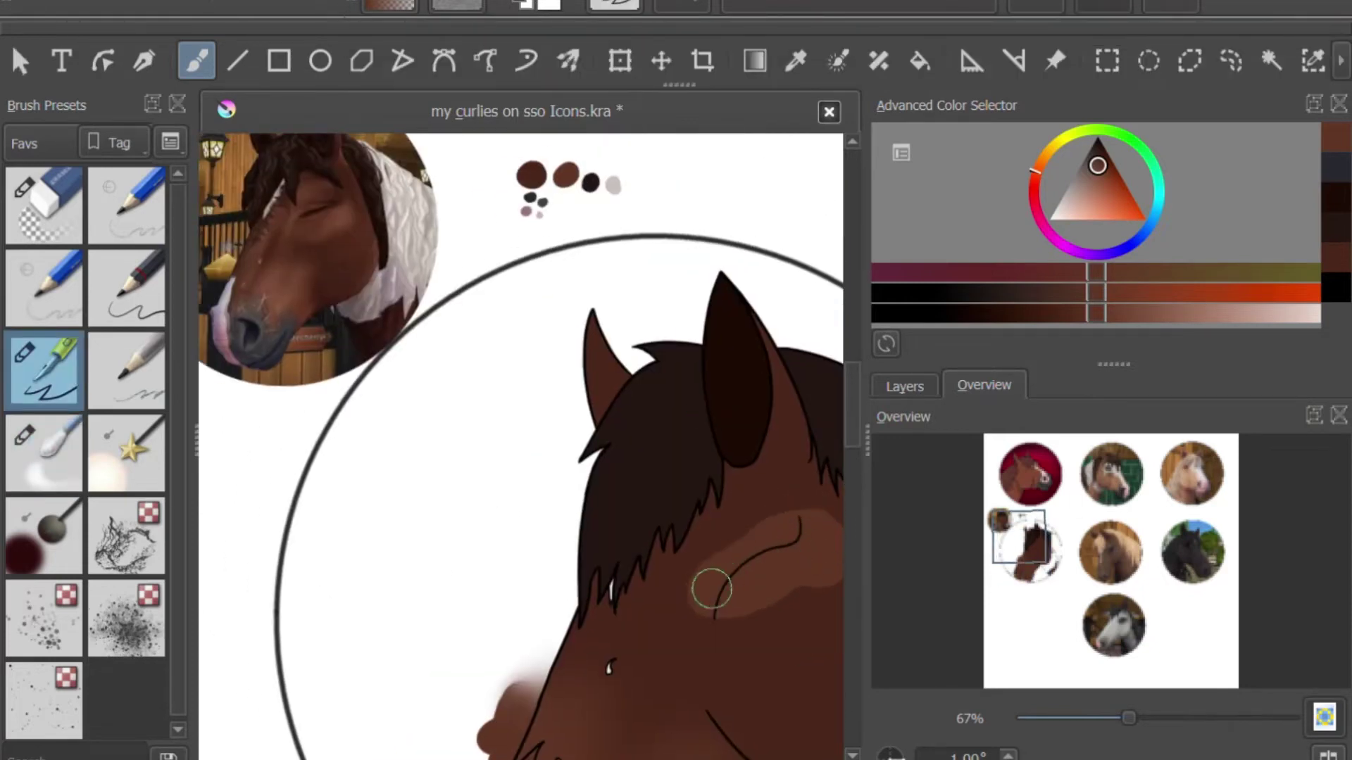
{"action": "mouse_move", "coordinate": [711, 589]}
{"action": "left_mouse_down"}
{"action": "mouse_move", "coordinate": [750, 520]}
{"action": "mouse_move", "coordinate": [712, 596]}
{"action": "mouse_move", "coordinate": [744, 476]}
{"action": "left_mouse_up"}
{"action": "key", "text": "slash"}
{"action": "left_click_drag", "start_coordinate": [1035, 542], "coordinate": [1050, 536]}
{"action": "key", "text": "slash"}
{"action": "key", "text": "slash"}
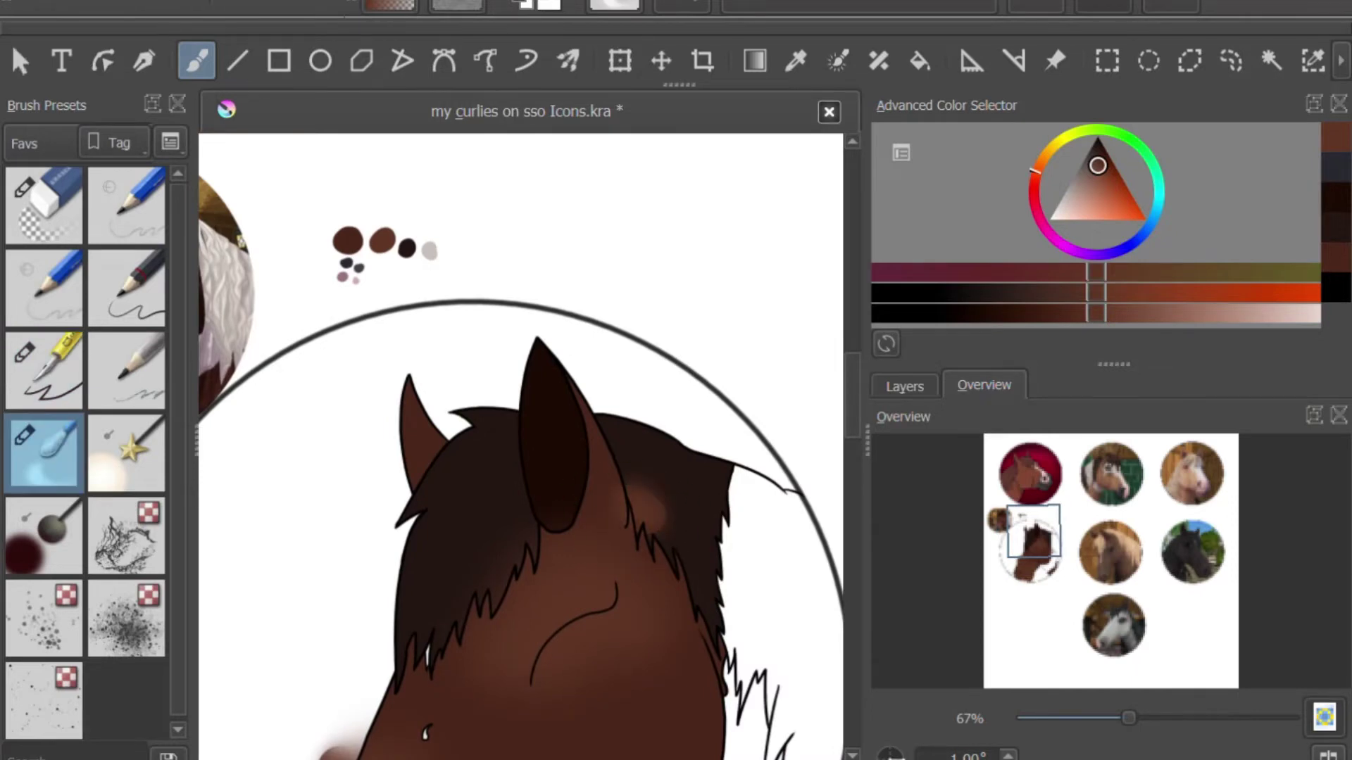
Erase the lighter brown overspill from the mane, the inside of the near ear and the forelock
{"action": "left_click", "coordinate": [44, 188]}
{"action": "left_click_drag", "start_coordinate": [651, 525], "coordinate": [636, 499]}
{"action": "key", "text": "plus"}
{"action": "key", "text": "plus"}
{"action": "key", "text": "plus"}
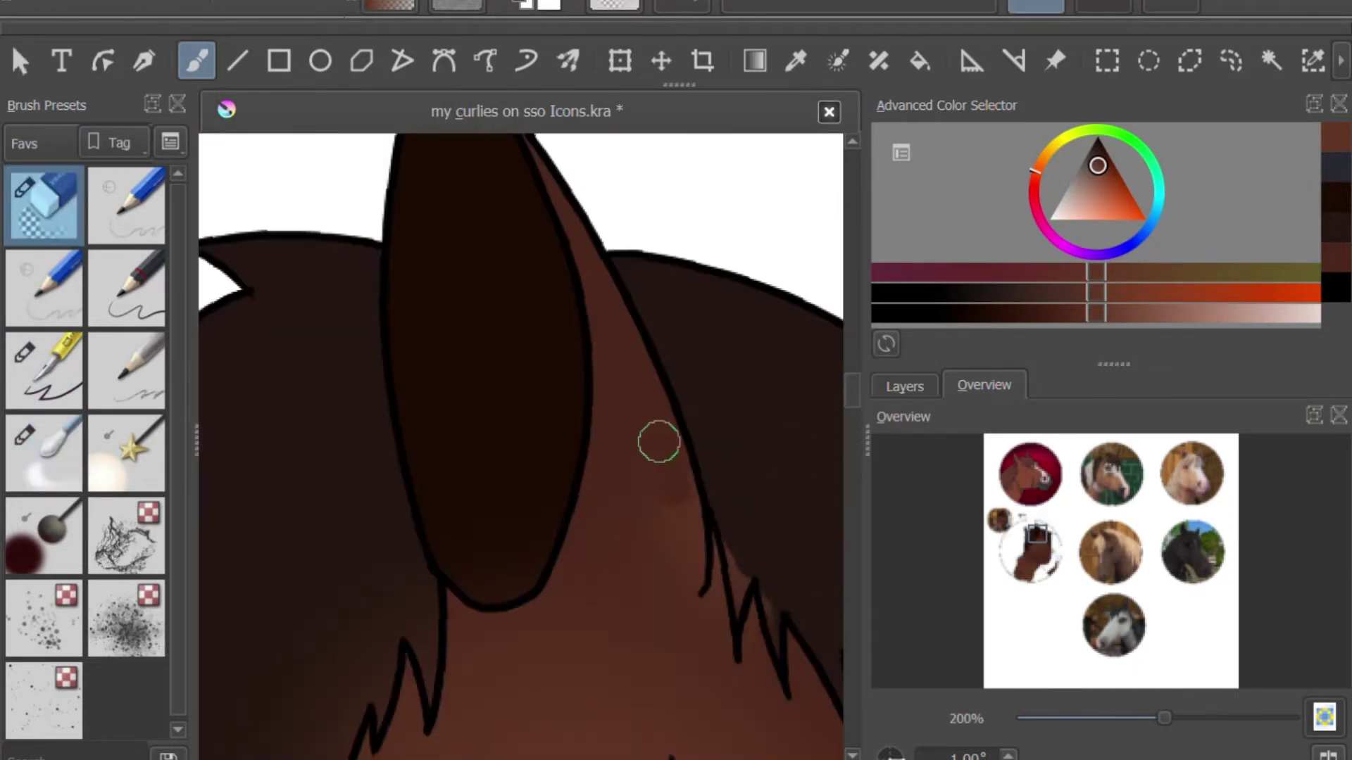
{"action": "key", "text": "slash"}
{"action": "left_click_drag", "start_coordinate": [511, 581], "coordinate": [651, 447]}
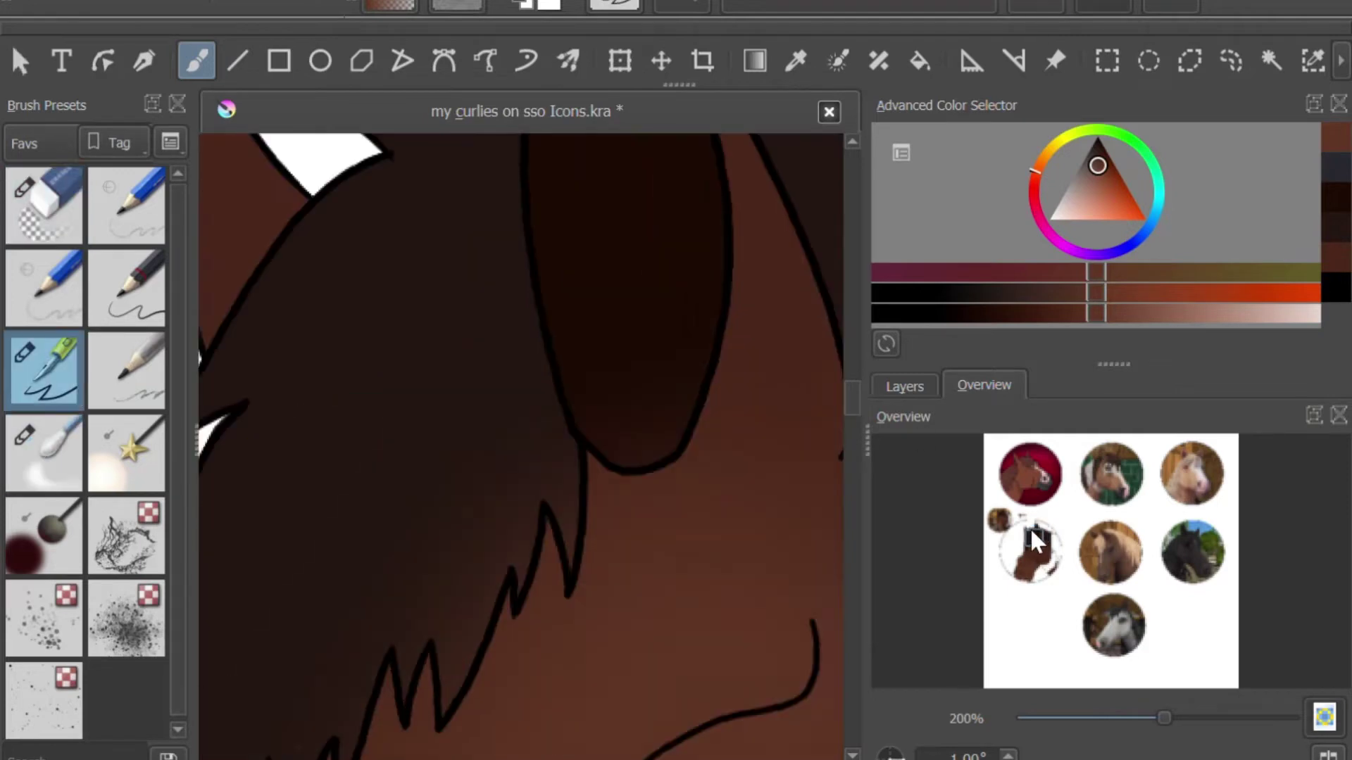
{"action": "key", "text": "slash"}
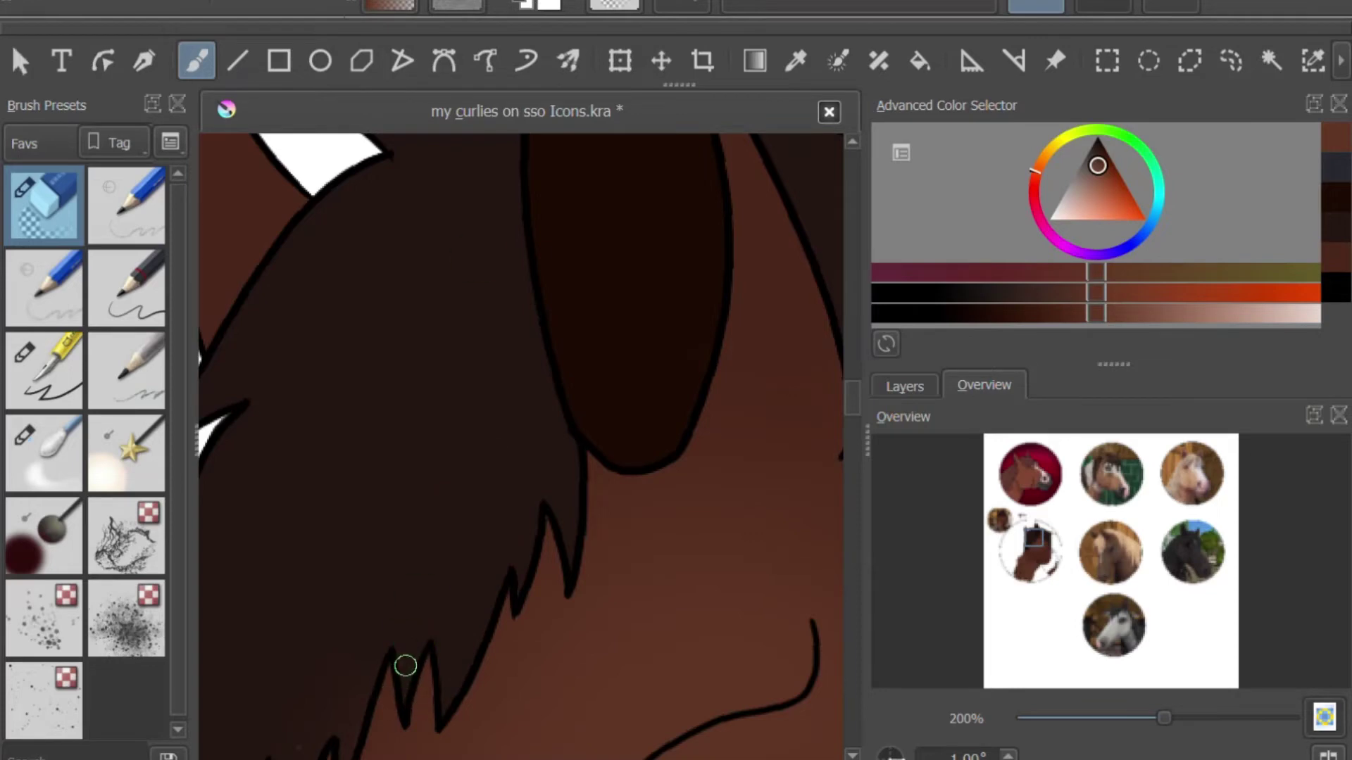
{"action": "left_click_drag", "start_coordinate": [364, 667], "coordinate": [490, 349]}
{"action": "left_click_drag", "start_coordinate": [256, 608], "coordinate": [805, 533]}
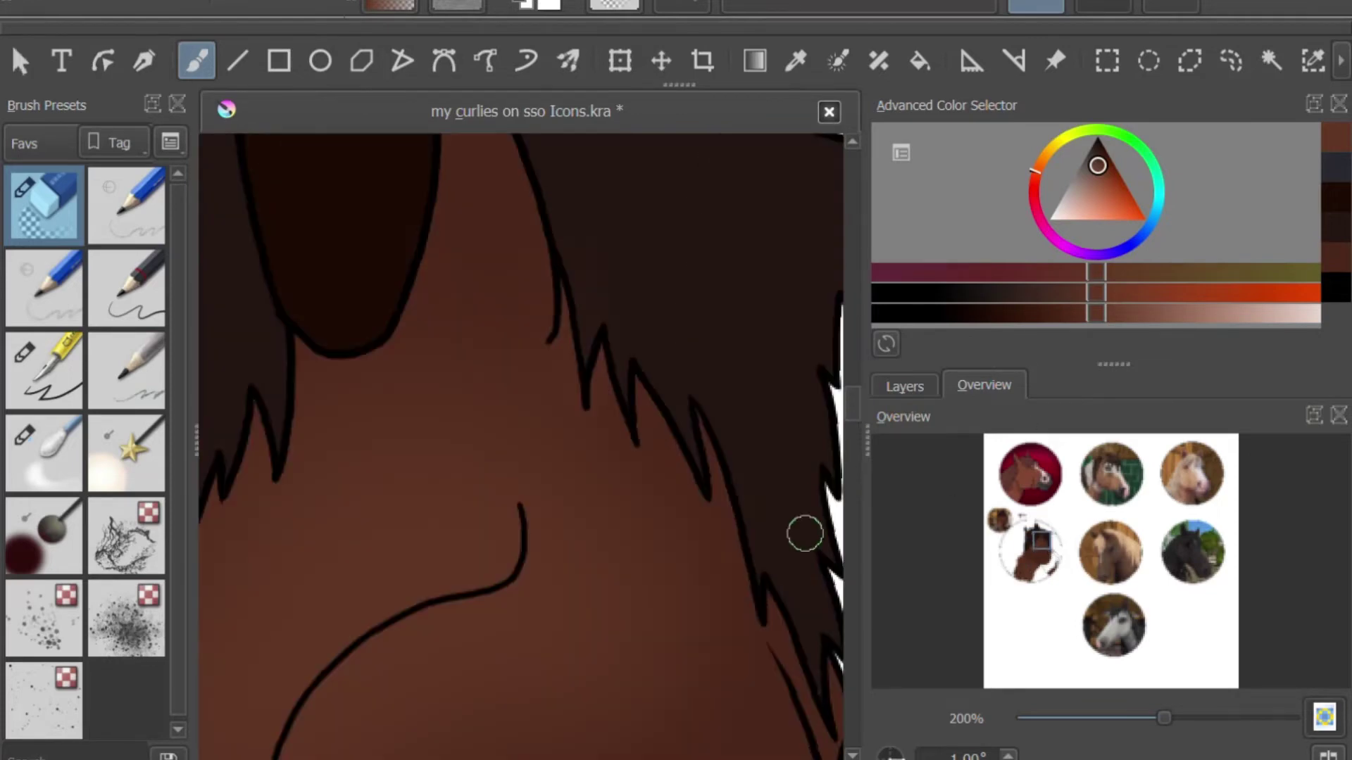
Erase the lighter brown covering the nostril and the white blaze, down to the muzzle's lower outline
{"action": "left_click_drag", "start_coordinate": [1087, 533], "coordinate": [1021, 563]}
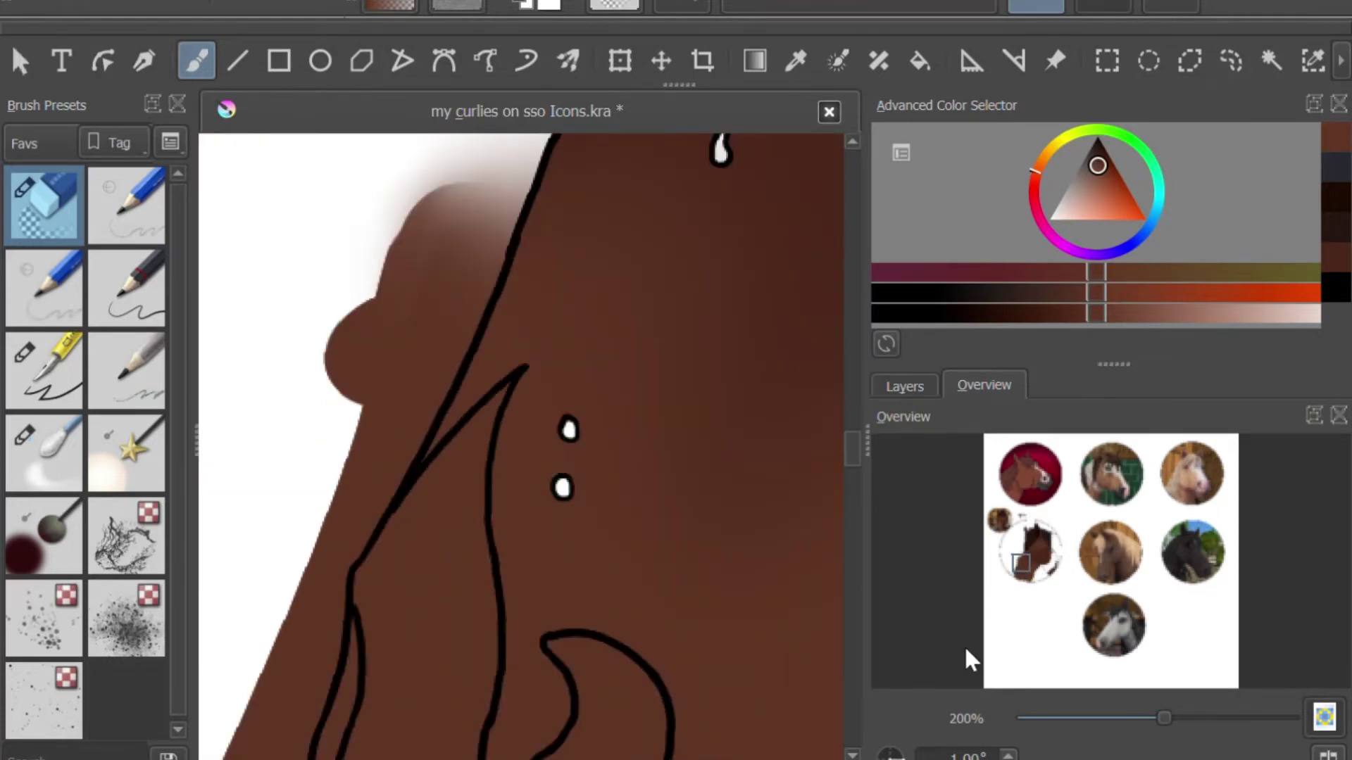
{"action": "mouse_move", "coordinate": [619, 552]}
{"action": "left_mouse_down"}
{"action": "mouse_move", "coordinate": [562, 513]}
{"action": "mouse_move", "coordinate": [643, 637]}
{"action": "mouse_move", "coordinate": [555, 671]}
{"action": "left_mouse_up"}
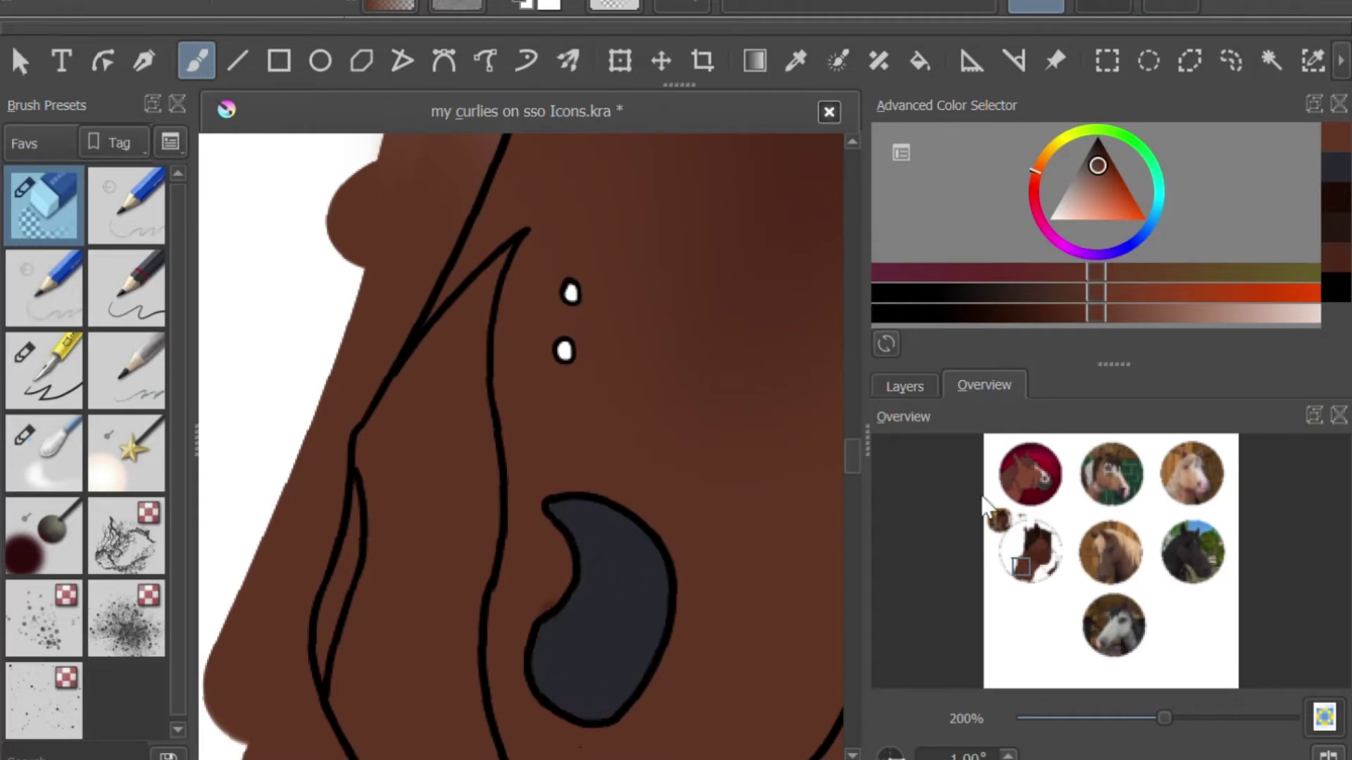
{"action": "mouse_move", "coordinate": [500, 259]}
{"action": "left_mouse_down"}
{"action": "mouse_move", "coordinate": [455, 347]}
{"action": "mouse_move", "coordinate": [468, 331]}
{"action": "mouse_move", "coordinate": [483, 503]}
{"action": "mouse_move", "coordinate": [409, 657]}
{"action": "mouse_move", "coordinate": [386, 502]}
{"action": "left_mouse_up"}
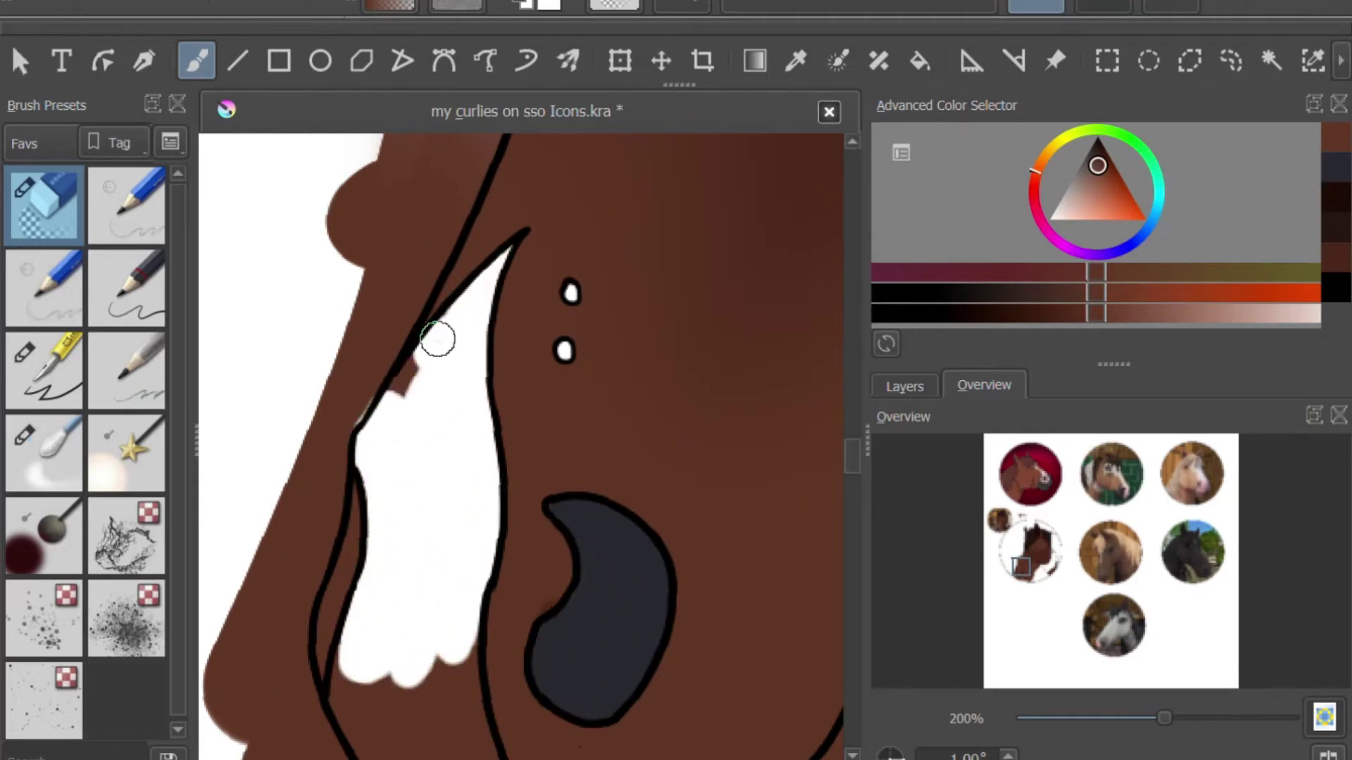
{"action": "left_click_drag", "start_coordinate": [1033, 563], "coordinate": [1018, 571]}
{"action": "mouse_move", "coordinate": [492, 507]}
{"action": "left_mouse_down"}
{"action": "mouse_move", "coordinate": [504, 601]}
{"action": "mouse_move", "coordinate": [686, 740]}
{"action": "mouse_move", "coordinate": [565, 625]}
{"action": "left_mouse_up"}
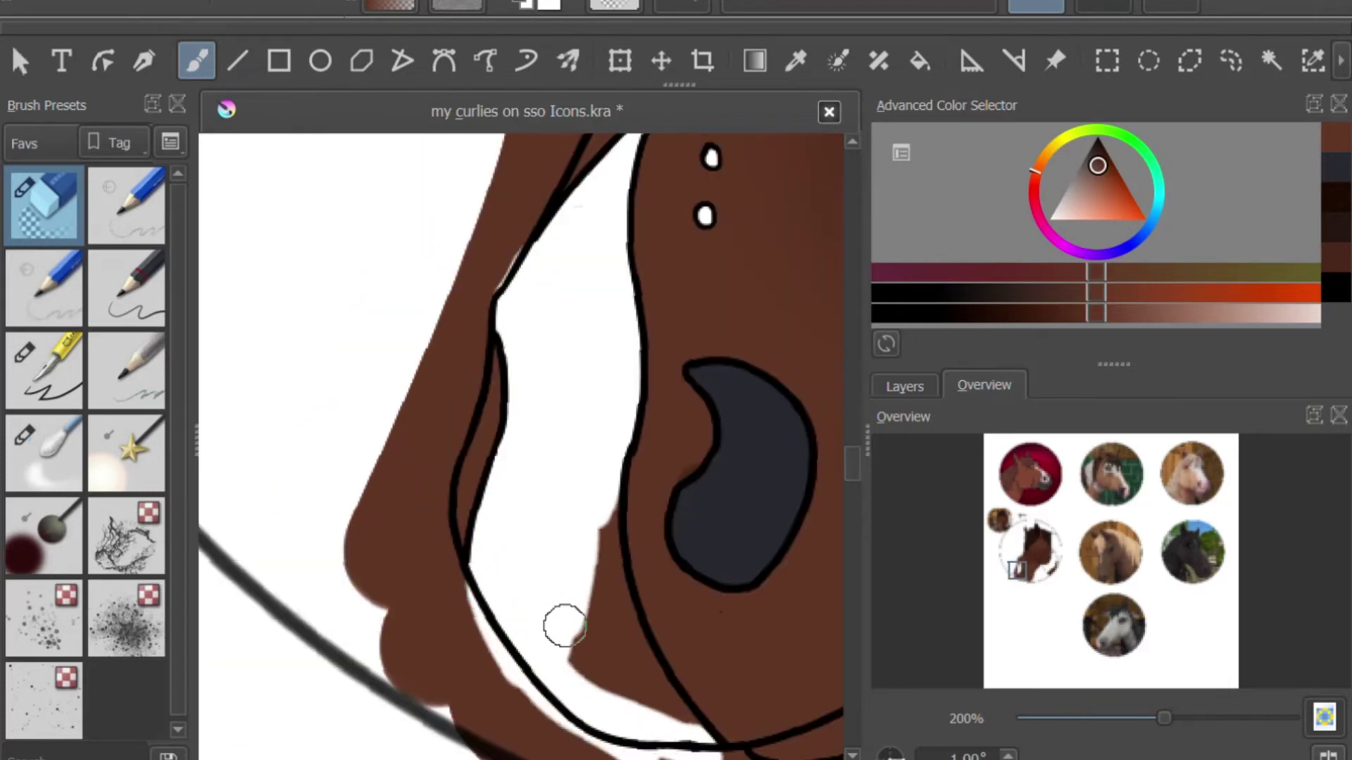
{"action": "key", "text": "ctrl+z"}
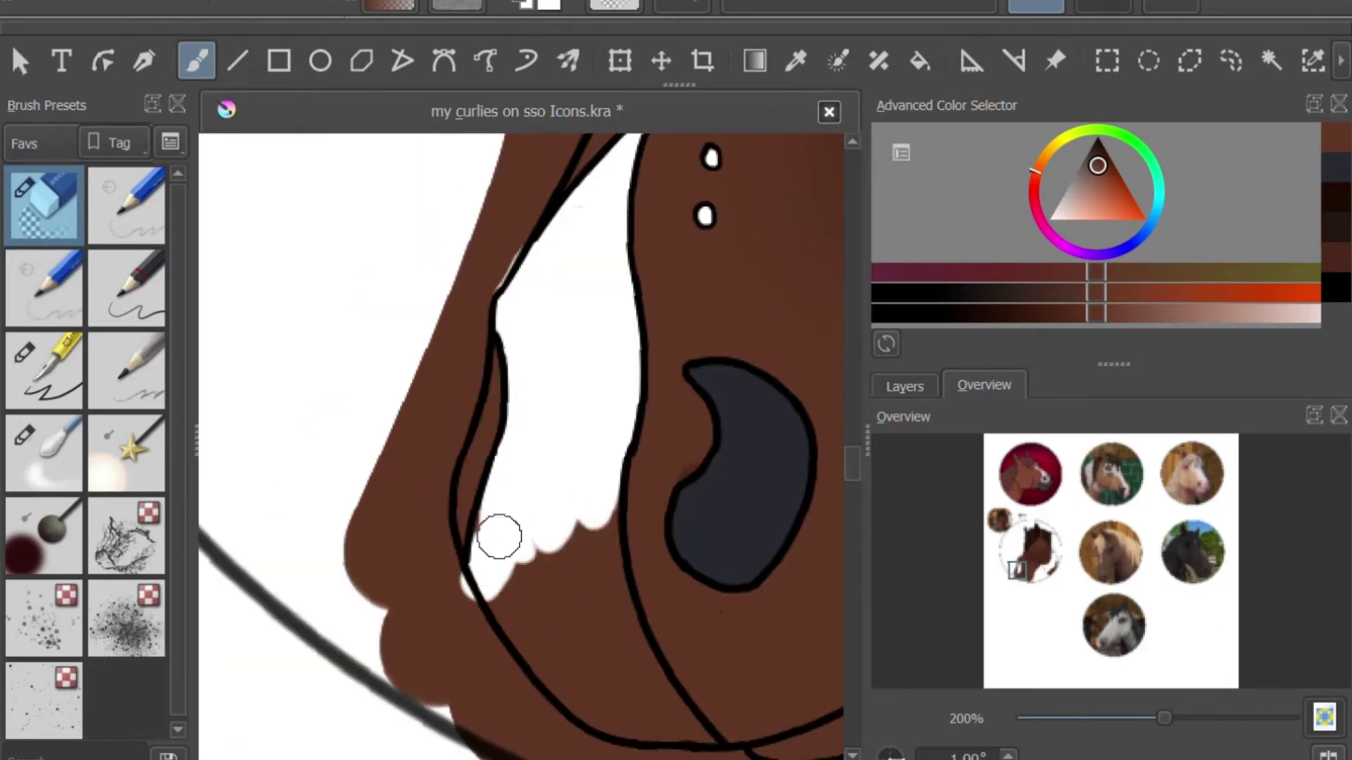
{"action": "mouse_move", "coordinate": [499, 536]}
{"action": "left_mouse_down"}
{"action": "mouse_move", "coordinate": [506, 665]}
{"action": "mouse_move", "coordinate": [654, 697]}
{"action": "mouse_move", "coordinate": [589, 508]}
{"action": "mouse_move", "coordinate": [620, 598]}
{"action": "left_mouse_up"}
{"action": "key", "text": "slash"}
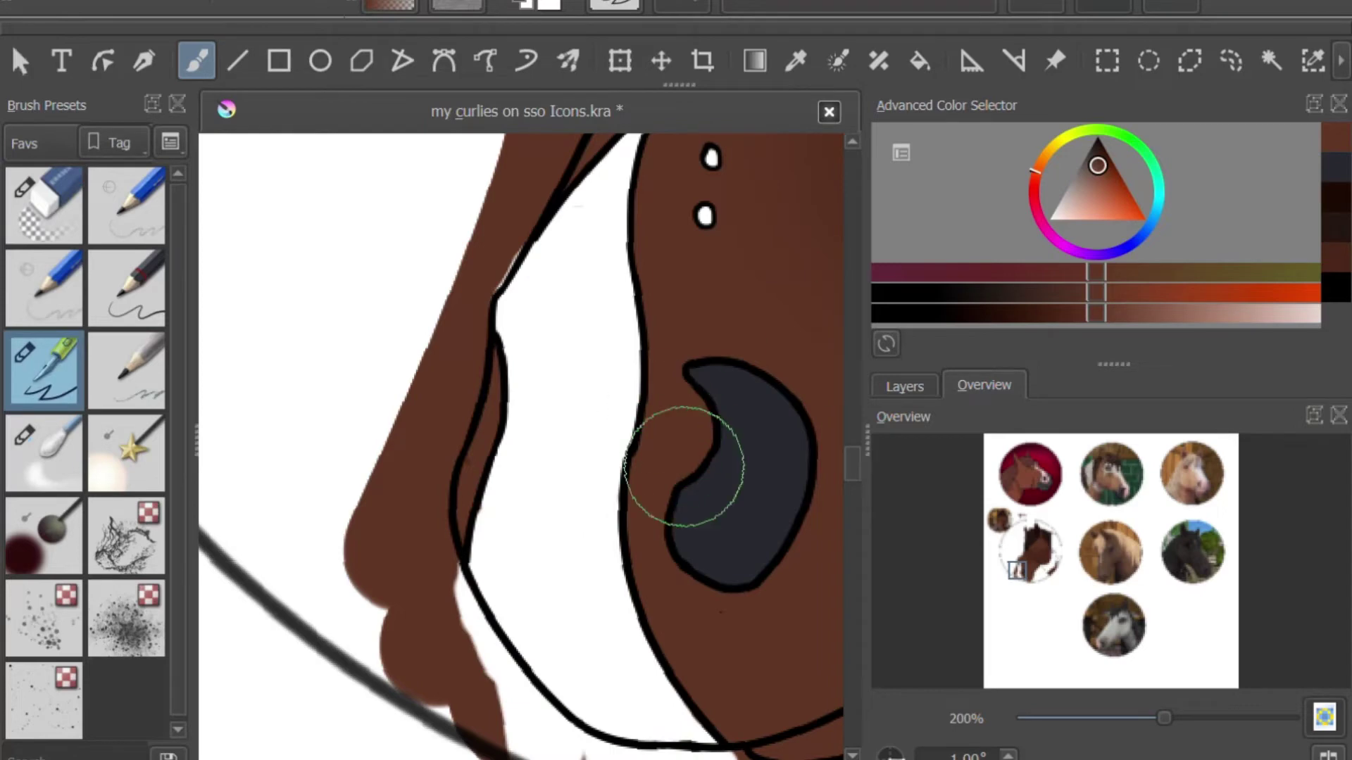
Erase the lighter brown overspill outside the chin, the jaw and the front outline of the face
{"action": "key", "text": "slash"}
{"action": "left_click_drag", "start_coordinate": [1018, 570], "coordinate": [1030, 575]}
{"action": "mouse_move", "coordinate": [683, 356]}
{"action": "left_mouse_down"}
{"action": "mouse_move", "coordinate": [679, 336]}
{"action": "mouse_move", "coordinate": [581, 610]}
{"action": "mouse_move", "coordinate": [432, 712]}
{"action": "mouse_move", "coordinate": [338, 633]}
{"action": "mouse_move", "coordinate": [232, 652]}
{"action": "left_mouse_up"}
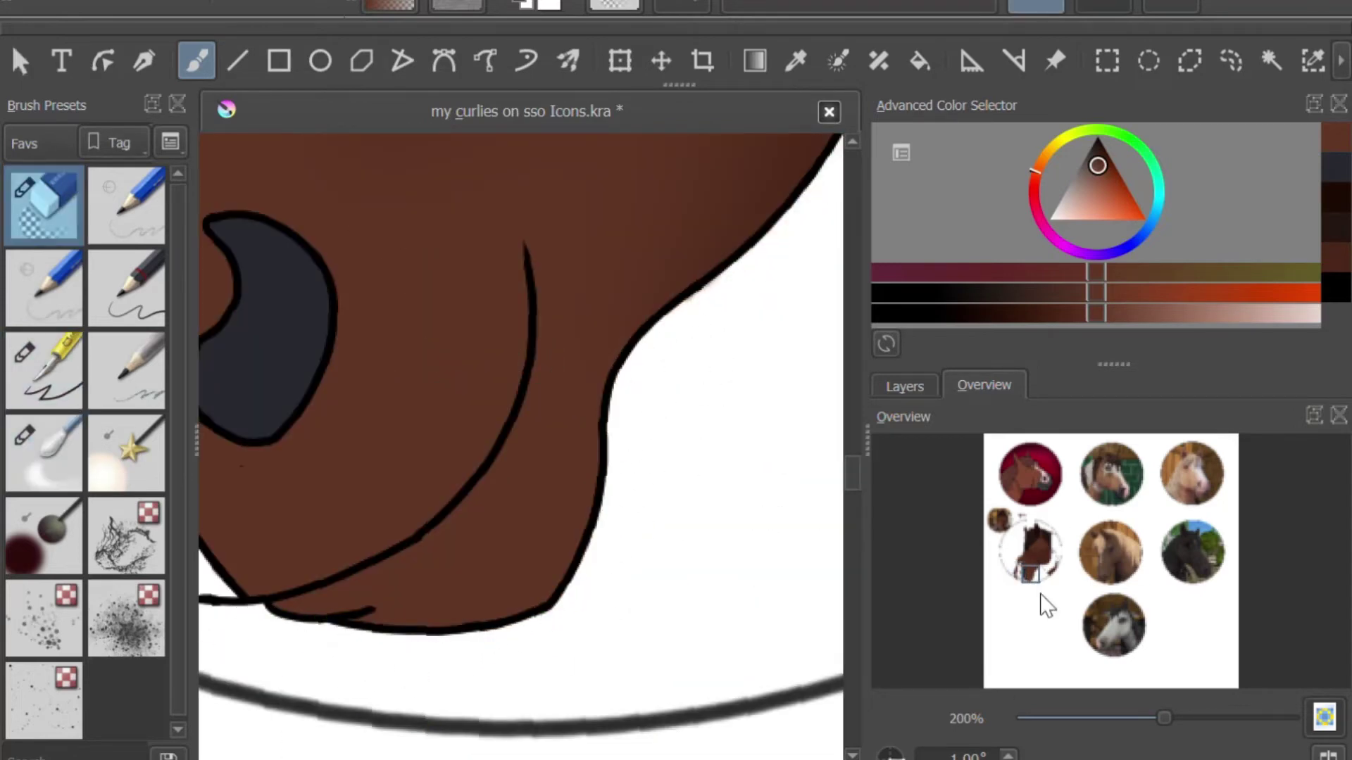
{"action": "mouse_move", "coordinate": [1047, 605]}
{"action": "left_mouse_down"}
{"action": "mouse_move", "coordinate": [1014, 582]}
{"action": "mouse_move", "coordinate": [1016, 560]}
{"action": "left_mouse_up"}
{"action": "mouse_move", "coordinate": [456, 395]}
{"action": "left_mouse_down"}
{"action": "mouse_move", "coordinate": [462, 631]}
{"action": "mouse_move", "coordinate": [333, 604]}
{"action": "mouse_move", "coordinate": [694, 223]}
{"action": "mouse_move", "coordinate": [607, 439]}
{"action": "mouse_move", "coordinate": [612, 482]}
{"action": "mouse_move", "coordinate": [475, 682]}
{"action": "mouse_move", "coordinate": [525, 565]}
{"action": "left_mouse_up"}
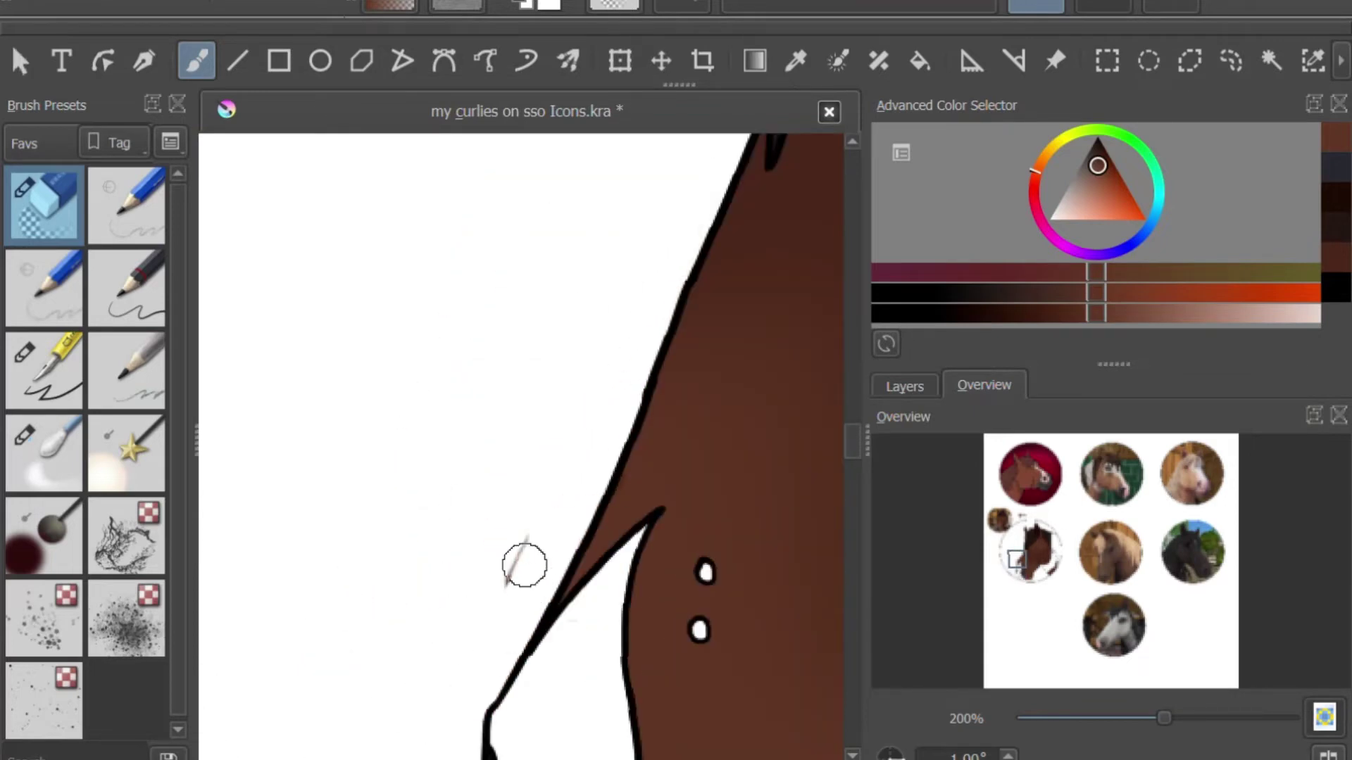
Pick a dark purplish grey, paint it over the muzzle and chin, and blend its upper edge into the brown coat
{"action": "scroll", "coordinate": [727, 434], "scroll_direction": "down", "scroll_amount": 4}
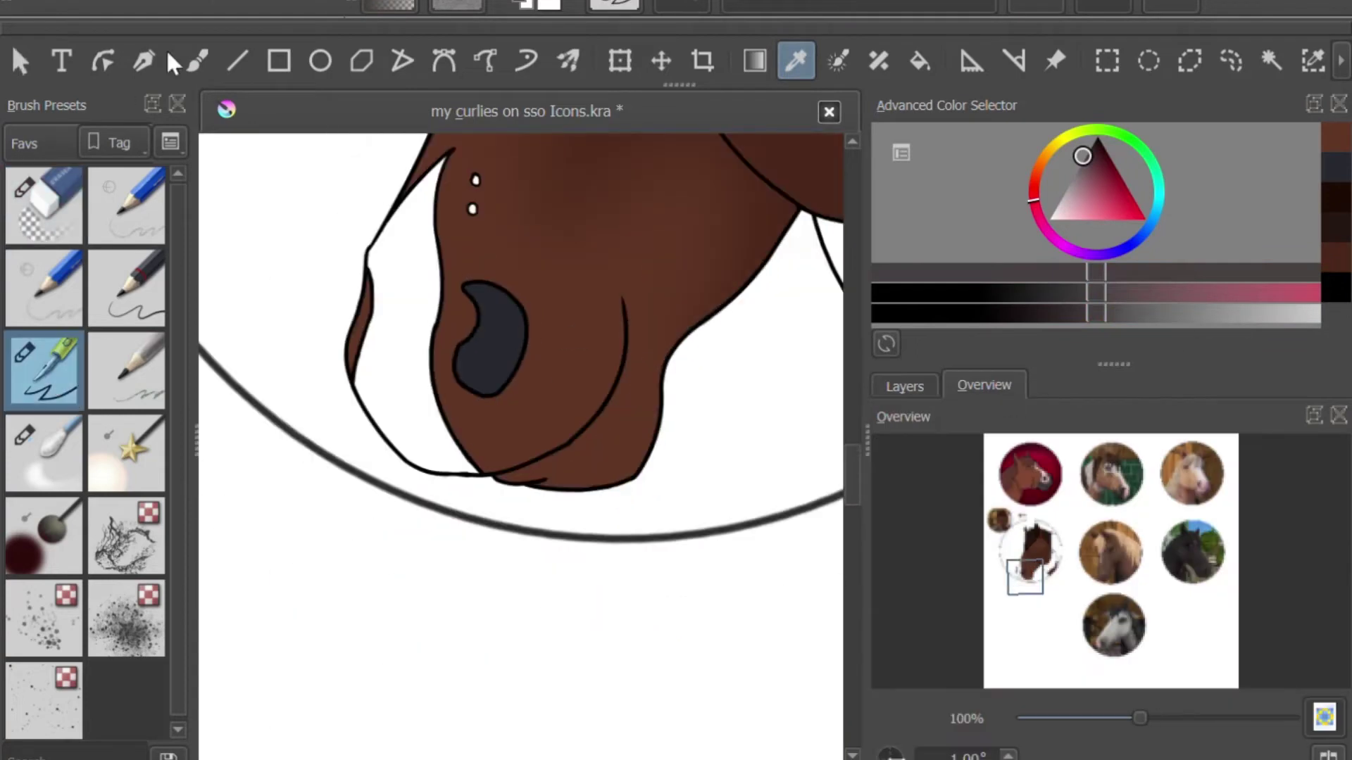
{"action": "left_click_drag", "start_coordinate": [1026, 573], "coordinate": [996, 532]}
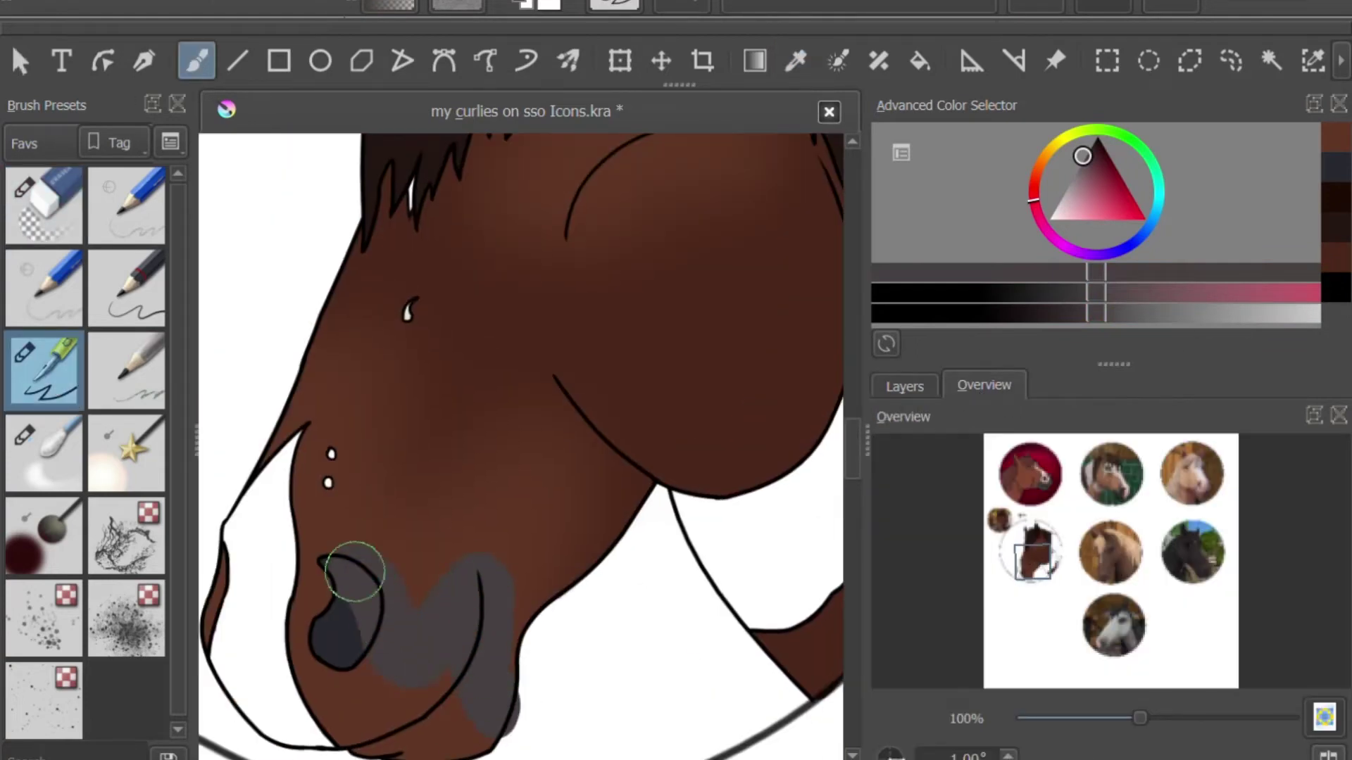
{"action": "mouse_move", "coordinate": [354, 571]}
{"action": "left_mouse_down"}
{"action": "mouse_move", "coordinate": [268, 619]}
{"action": "mouse_move", "coordinate": [331, 739]}
{"action": "mouse_move", "coordinate": [493, 746]}
{"action": "left_mouse_up"}
{"action": "left_click", "coordinate": [44, 205]}
{"action": "left_click", "coordinate": [44, 452]}
{"action": "left_click_drag", "start_coordinate": [391, 560], "coordinate": [535, 704]}
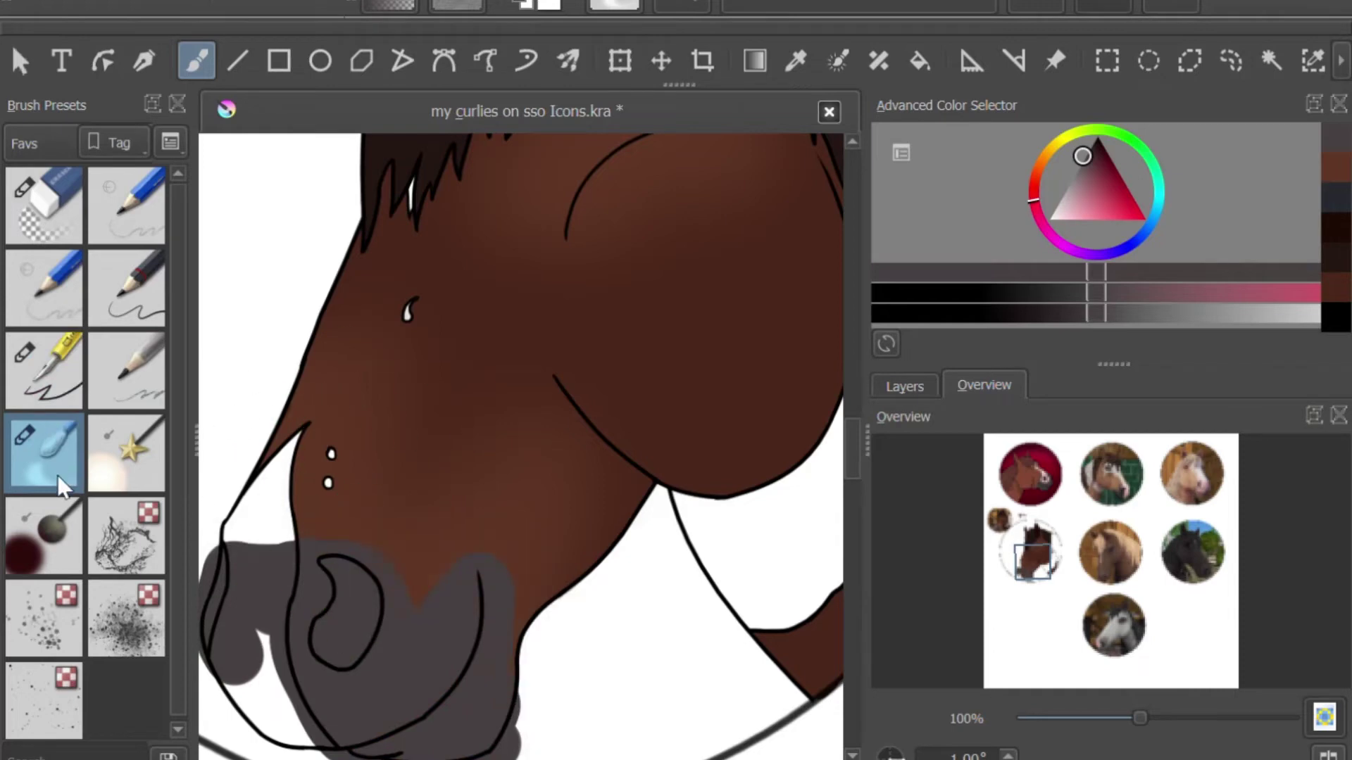
{"action": "left_click", "coordinate": [43, 370]}
{"action": "left_click", "coordinate": [43, 452]}
{"action": "left_click_drag", "start_coordinate": [256, 521], "coordinate": [212, 563]}
Erase the grey overspill in front of the muzzle, around the chin and within the white blaze
{"action": "left_click", "coordinate": [44, 205]}
{"action": "left_click", "coordinate": [1023, 578]}
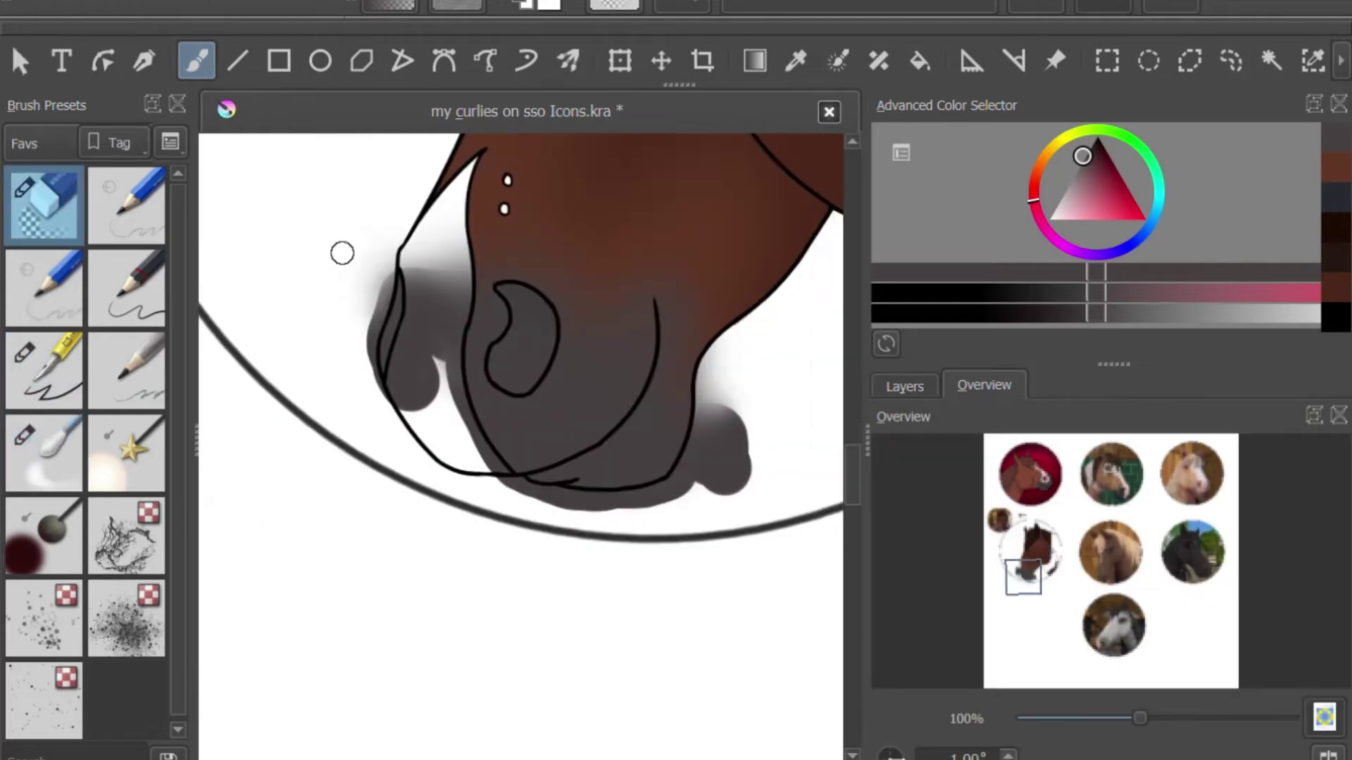
{"action": "left_click_drag", "start_coordinate": [376, 271], "coordinate": [380, 338]}
{"action": "mouse_move", "coordinate": [736, 450]}
{"action": "left_mouse_down"}
{"action": "mouse_move", "coordinate": [700, 449]}
{"action": "mouse_move", "coordinate": [633, 521]}
{"action": "left_mouse_up"}
{"action": "mouse_move", "coordinate": [437, 352]}
{"action": "left_mouse_down"}
{"action": "mouse_move", "coordinate": [420, 275]}
{"action": "mouse_move", "coordinate": [456, 423]}
{"action": "left_mouse_up"}
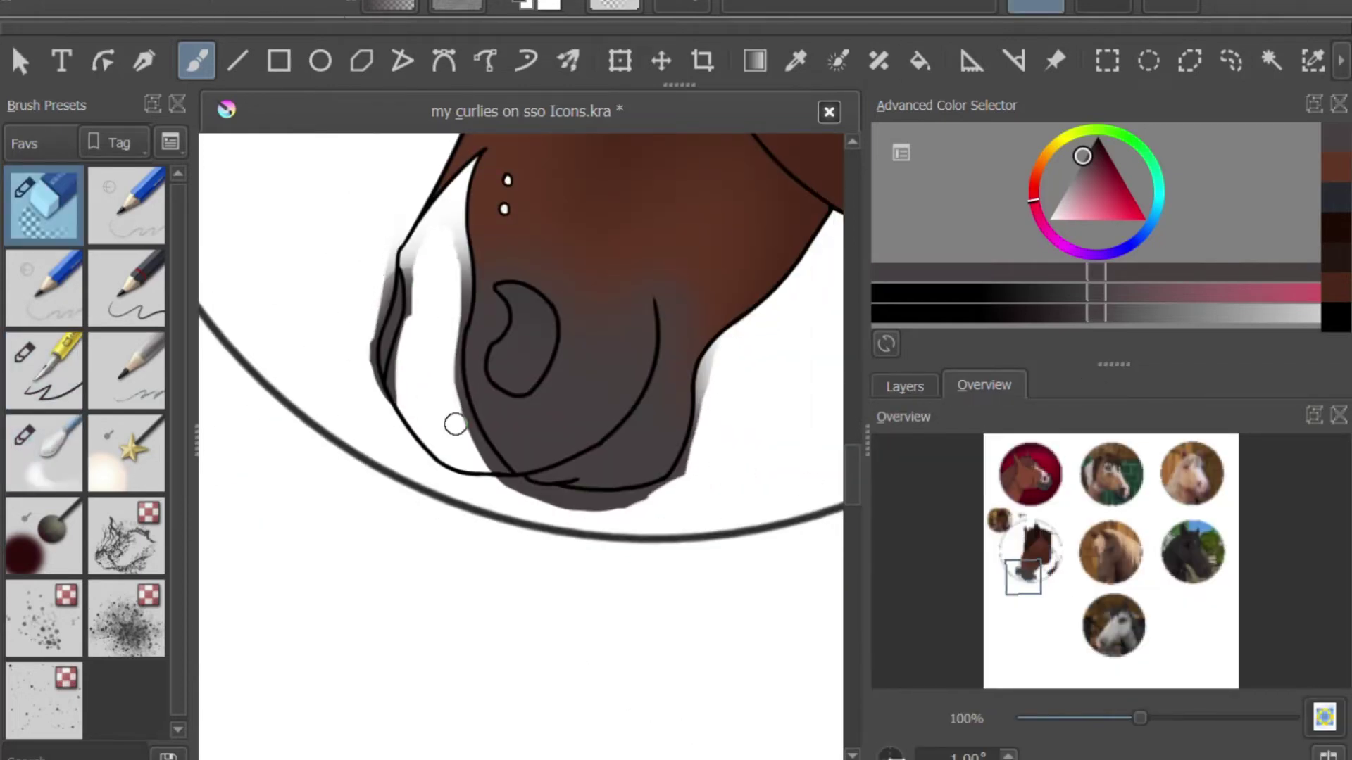
{"action": "scroll", "coordinate": [1134, 563], "scroll_direction": "up", "scroll_amount": 2}
{"action": "scroll", "coordinate": [493, 423], "scroll_direction": "up", "scroll_amount": 3}
{"action": "mouse_move", "coordinate": [457, 472]}
{"action": "left_mouse_down"}
{"action": "mouse_move", "coordinate": [471, 412]}
{"action": "mouse_move", "coordinate": [510, 533]}
{"action": "left_mouse_up"}
{"action": "left_click_drag", "start_coordinate": [514, 376], "coordinate": [593, 571]}
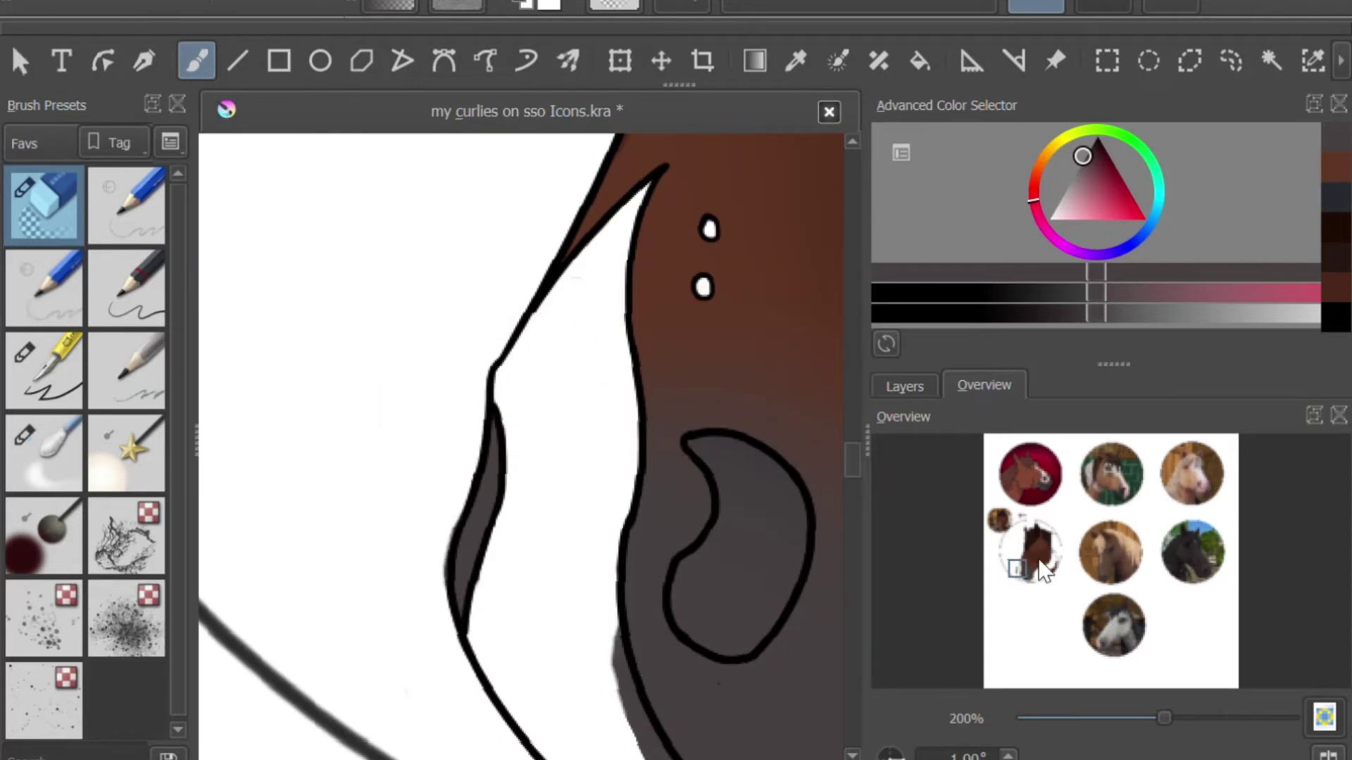
Erase the remaining grey beside the chin and clear the grey covering the dark nostril
{"action": "left_click", "coordinate": [1041, 567]}
{"action": "left_click", "coordinate": [1030, 579]}
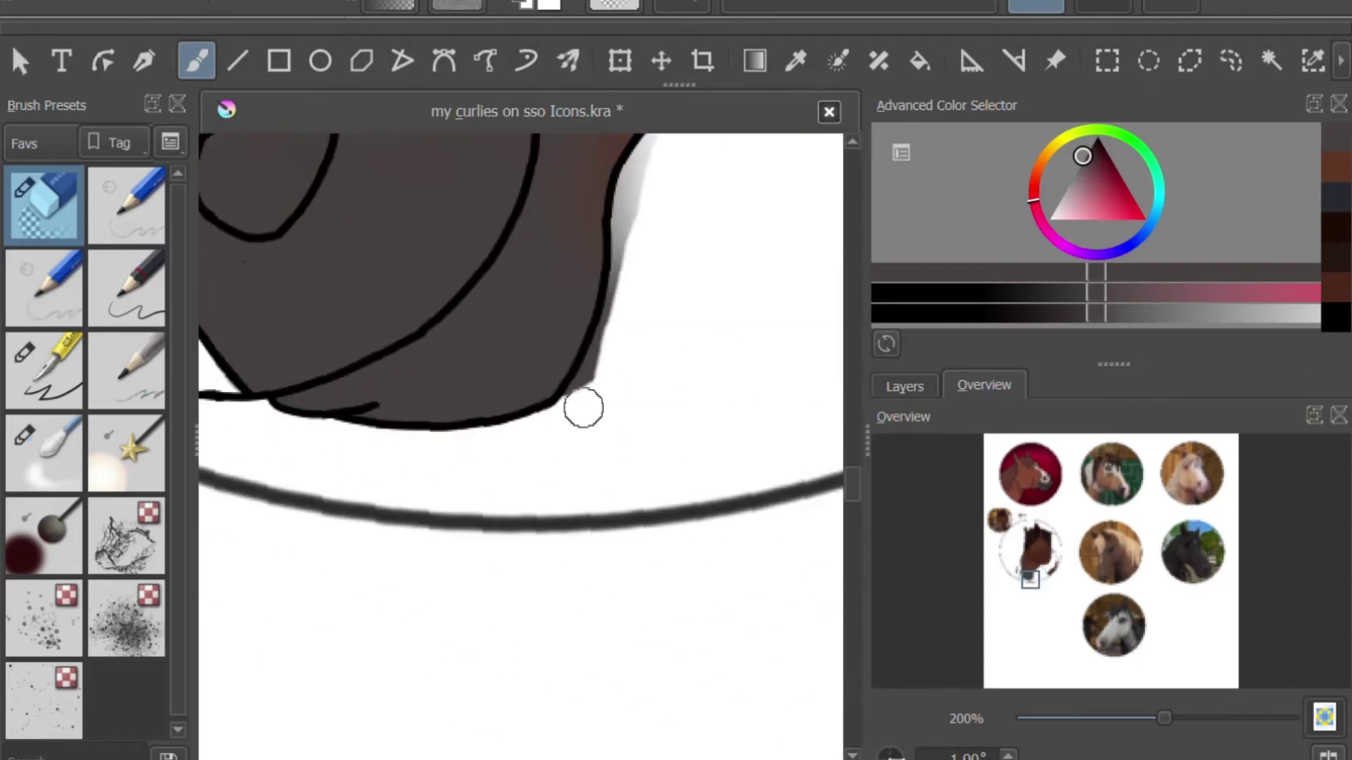
{"action": "left_click_drag", "start_coordinate": [583, 408], "coordinate": [637, 145]}
{"action": "left_click", "coordinate": [1029, 582]}
{"action": "left_click", "coordinate": [1028, 600]}
{"action": "mouse_move", "coordinate": [430, 503]}
{"action": "left_mouse_down"}
{"action": "mouse_move", "coordinate": [507, 555]}
{"action": "mouse_move", "coordinate": [461, 709]}
{"action": "mouse_move", "coordinate": [445, 612]}
{"action": "mouse_move", "coordinate": [458, 540]}
{"action": "mouse_move", "coordinate": [467, 592]}
{"action": "left_mouse_up"}
{"action": "key", "text": "ctrl+z"}
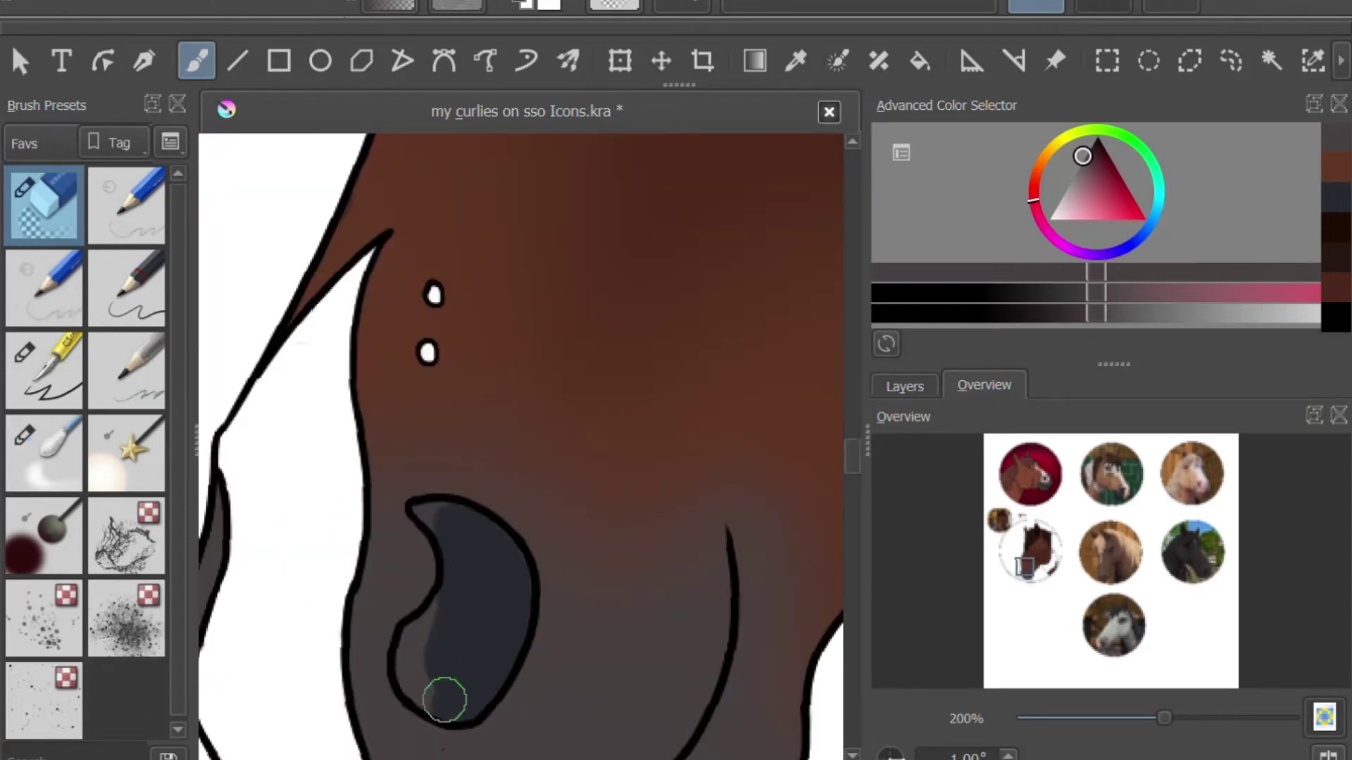
Sample the pale beige-grey swatch and paint the broad area between the dark mane and the circle's edge
{"action": "scroll", "coordinate": [519, 730], "scroll_direction": "down", "scroll_amount": 4}
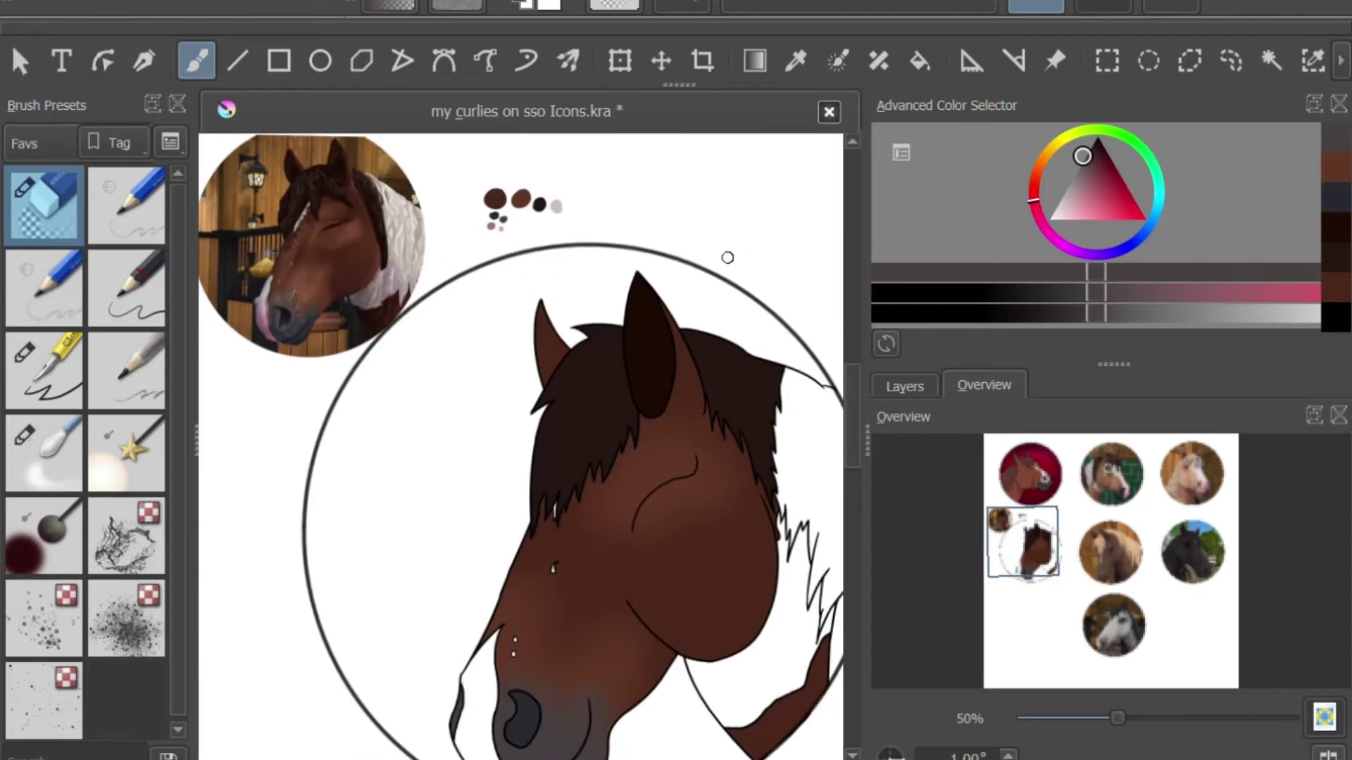
{"action": "left_click", "coordinate": [556, 206]}
{"action": "key", "text": "b"}
{"action": "scroll", "coordinate": [802, 388], "scroll_direction": "up", "scroll_amount": 2}
{"action": "key", "text": "/"}
{"action": "mouse_move", "coordinate": [613, 232]}
{"action": "left_mouse_down"}
{"action": "mouse_move", "coordinate": [603, 337]}
{"action": "mouse_move", "coordinate": [700, 543]}
{"action": "mouse_move", "coordinate": [699, 688]}
{"action": "left_mouse_up"}
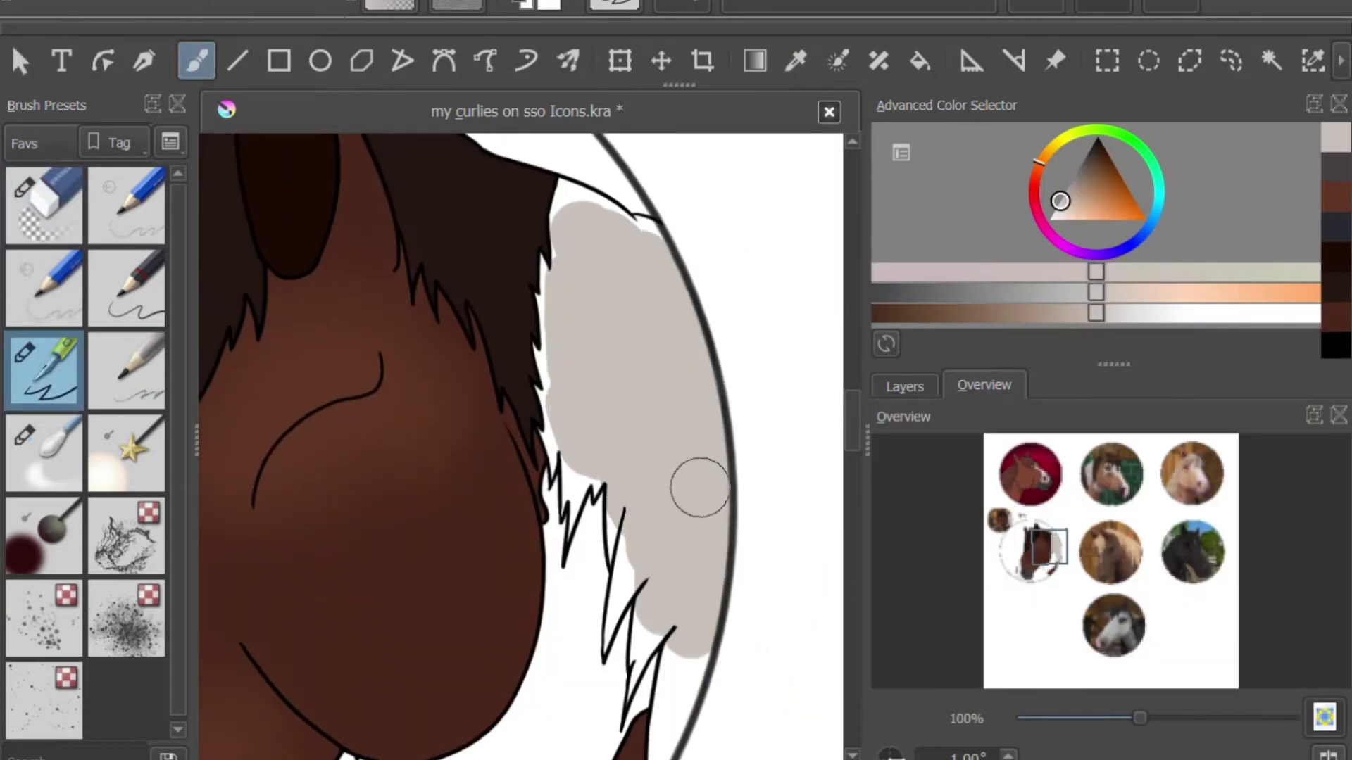
{"action": "left_click_drag", "start_coordinate": [699, 488], "coordinate": [681, 632]}
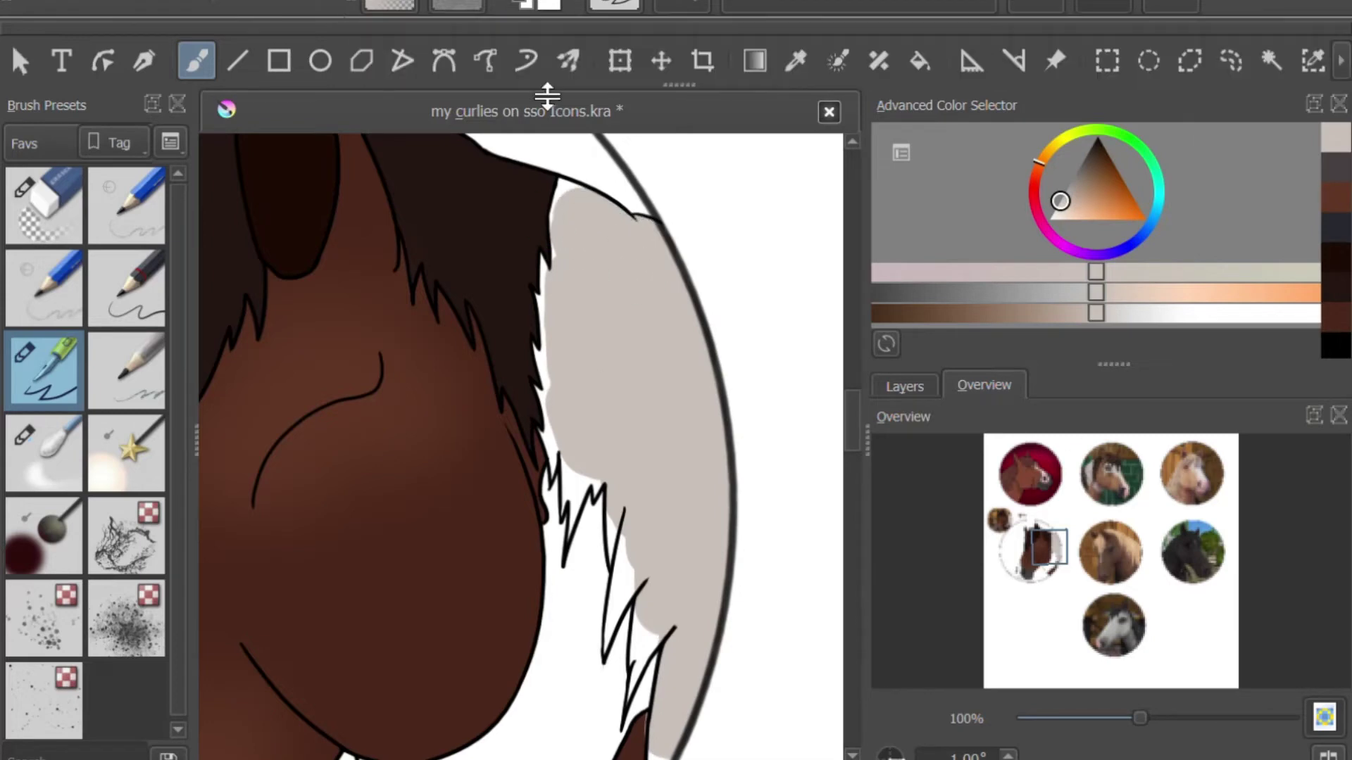
Fill the white gaps along the dark mane's jagged edge and the neck's top outline with the pale beige-grey
{"action": "scroll", "coordinate": [584, 187], "scroll_direction": "up", "scroll_amount": 3}
{"action": "left_click_drag", "start_coordinate": [480, 509], "coordinate": [477, 686]}
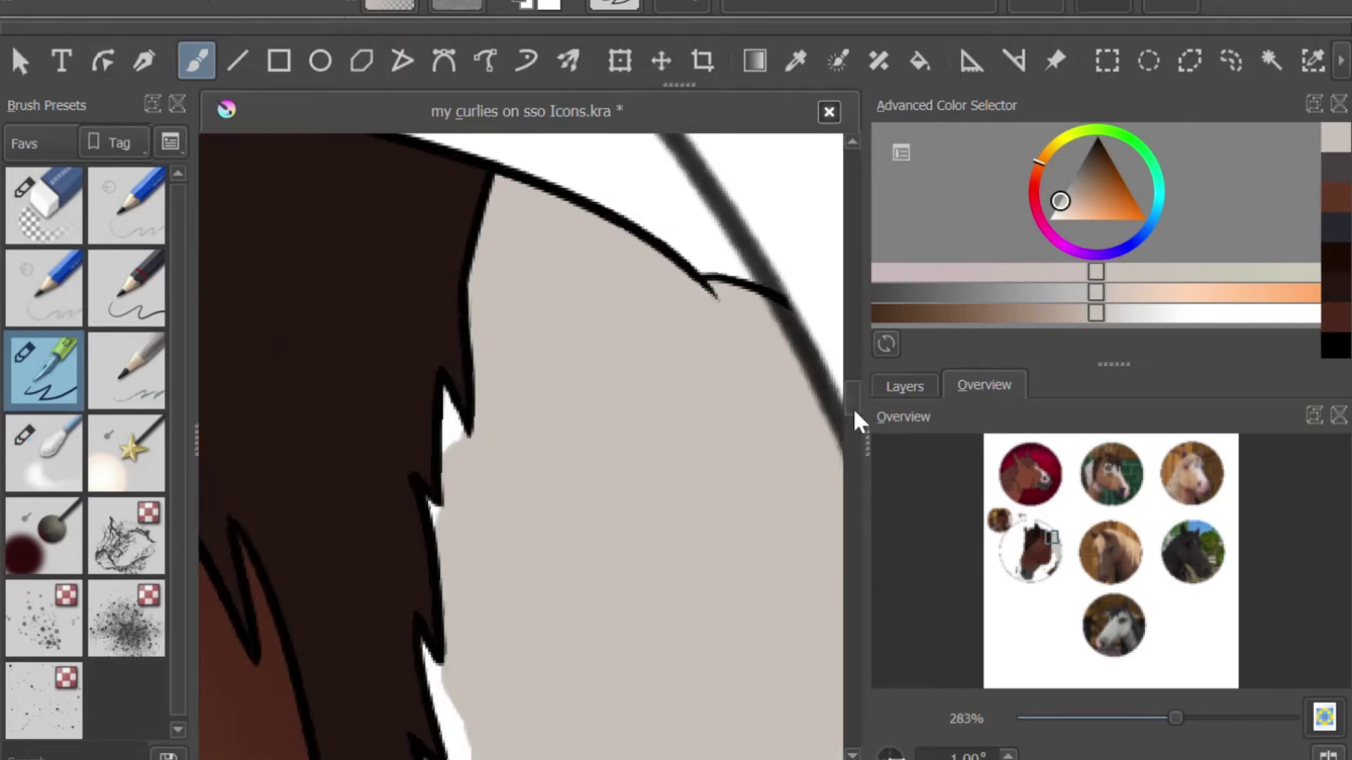
{"action": "scroll", "coordinate": [854, 420], "scroll_direction": "down", "scroll_amount": 3}
{"action": "left_click_drag", "start_coordinate": [476, 431], "coordinate": [492, 613]}
{"action": "left_click", "coordinate": [1057, 549]}
{"action": "left_click", "coordinate": [1054, 549]}
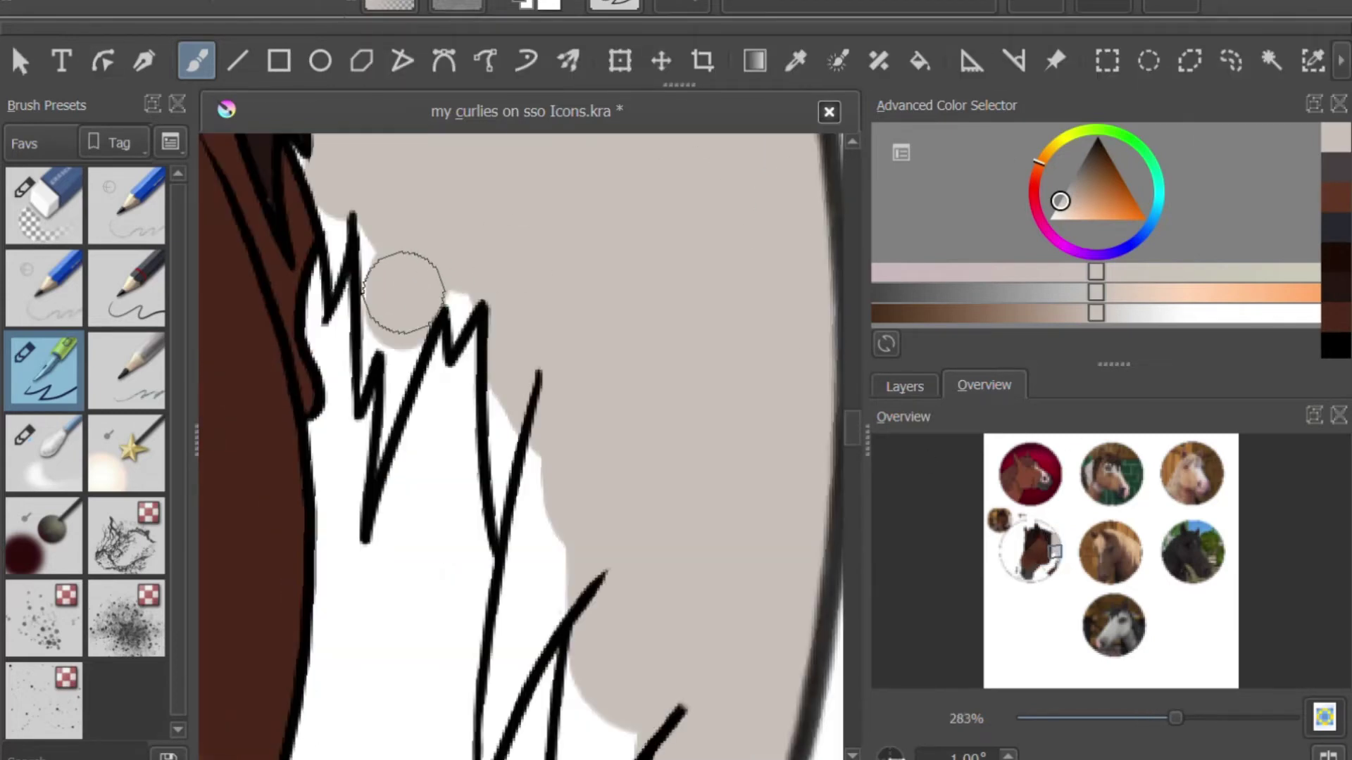
Paint the pale beige-grey between the jagged strands down to the circle's lower edge and erase the overspill outside the outline
{"action": "mouse_move", "coordinate": [493, 386]}
{"action": "left_mouse_down"}
{"action": "mouse_move", "coordinate": [538, 583]}
{"action": "mouse_move", "coordinate": [571, 637]}
{"action": "left_mouse_up"}
{"action": "scroll", "coordinate": [854, 453], "scroll_direction": "down", "scroll_amount": 3}
{"action": "left_click_drag", "start_coordinate": [556, 421], "coordinate": [594, 293]}
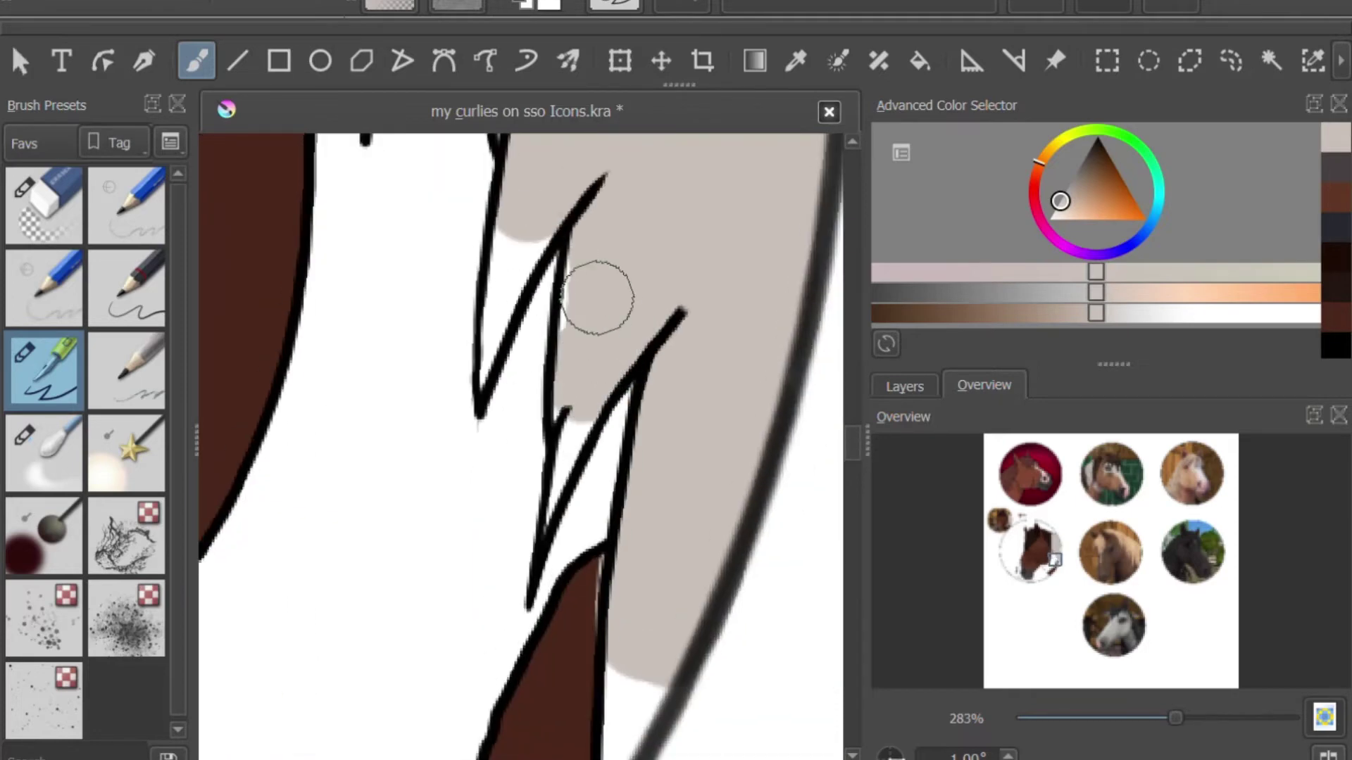
{"action": "left_click_drag", "start_coordinate": [486, 232], "coordinate": [542, 317]}
{"action": "scroll", "coordinate": [736, 459], "scroll_direction": "down", "scroll_amount": 3}
{"action": "key", "text": "e"}
{"action": "mouse_move", "coordinate": [750, 492]}
{"action": "left_mouse_down"}
{"action": "mouse_move", "coordinate": [704, 647]}
{"action": "mouse_move", "coordinate": [761, 458]}
{"action": "left_mouse_up"}
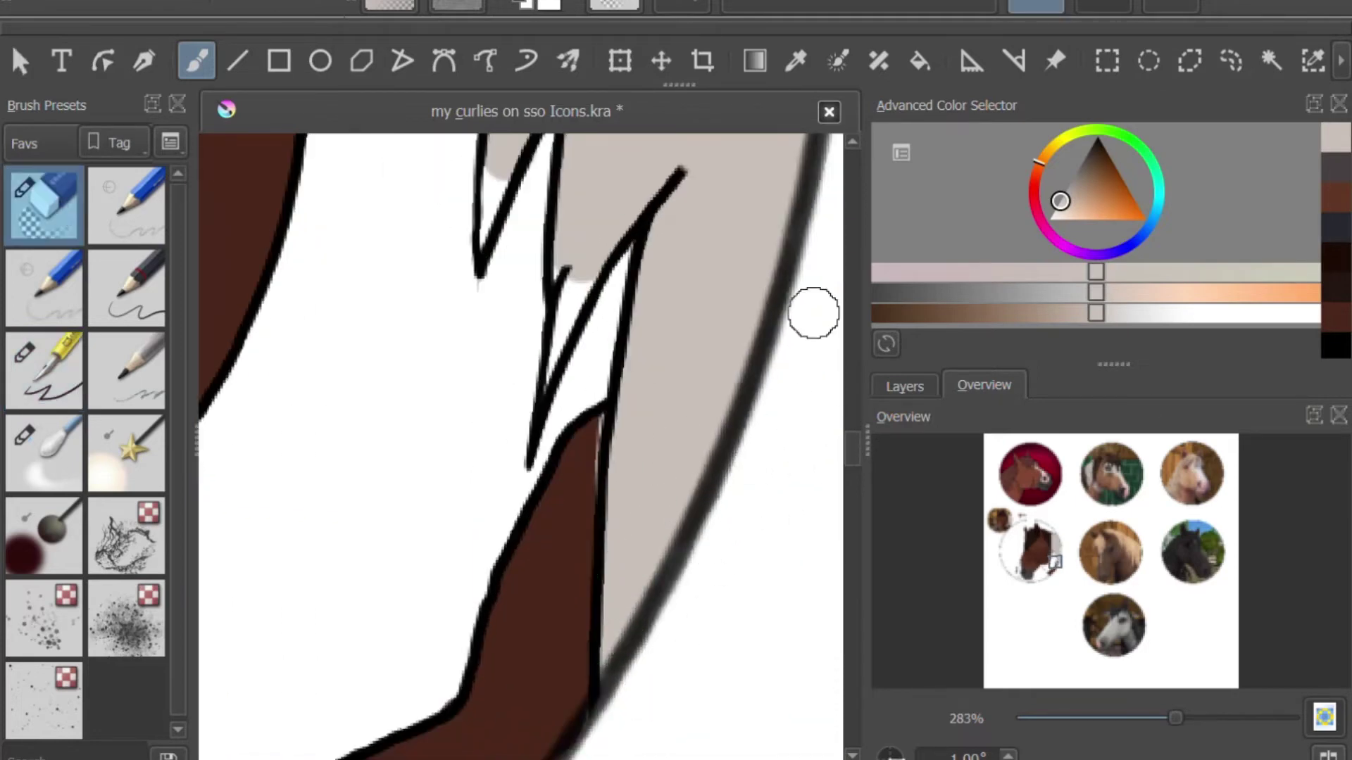
Fill the remaining white gaps around the narrow strand tips and along the dark mane's edge with beige-grey, using a smaller brush
{"action": "key", "text": "e"}
{"action": "scroll", "coordinate": [580, 387], "scroll_direction": "up", "scroll_amount": 2}
{"action": "key", "text": "bracketleft"}
{"action": "key", "text": "bracketleft"}
{"action": "key", "text": "bracketleft"}
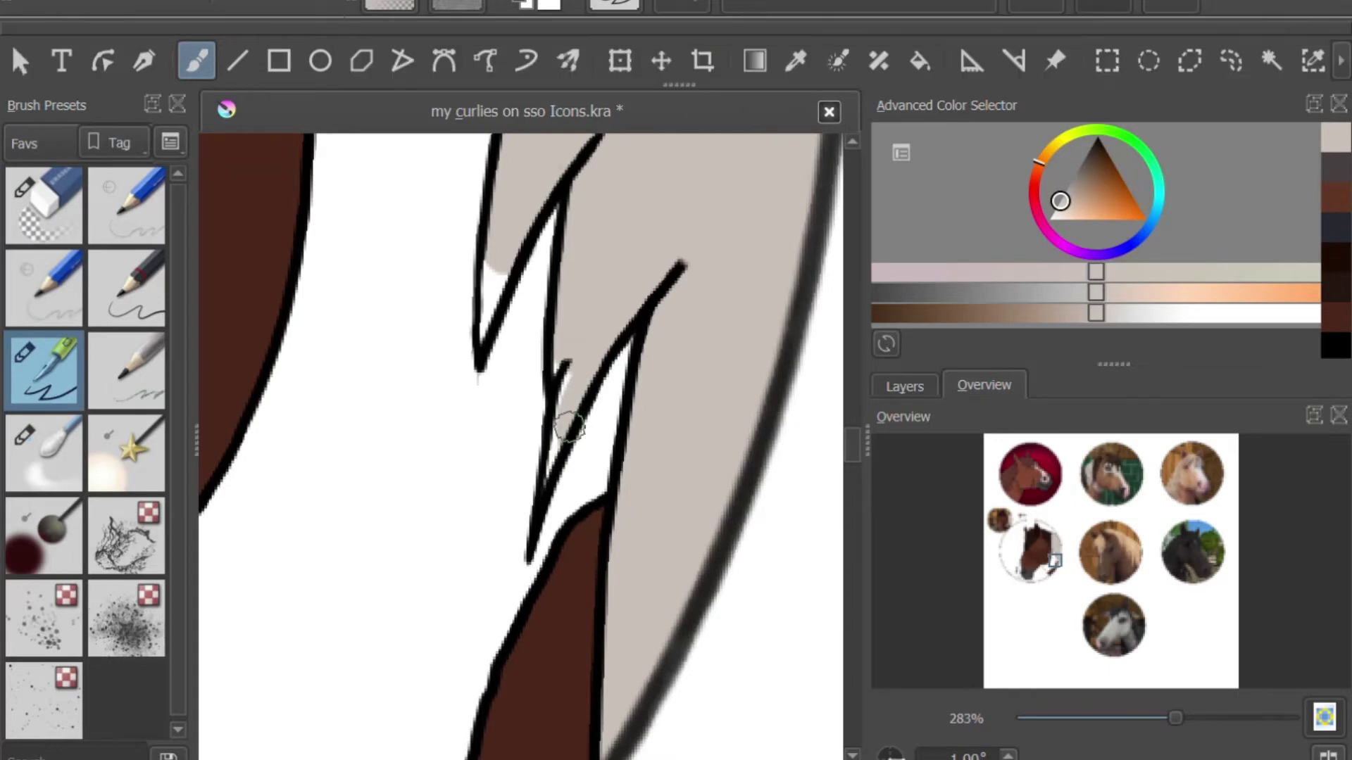
{"action": "scroll", "coordinate": [458, 303], "scroll_direction": "up", "scroll_amount": 7}
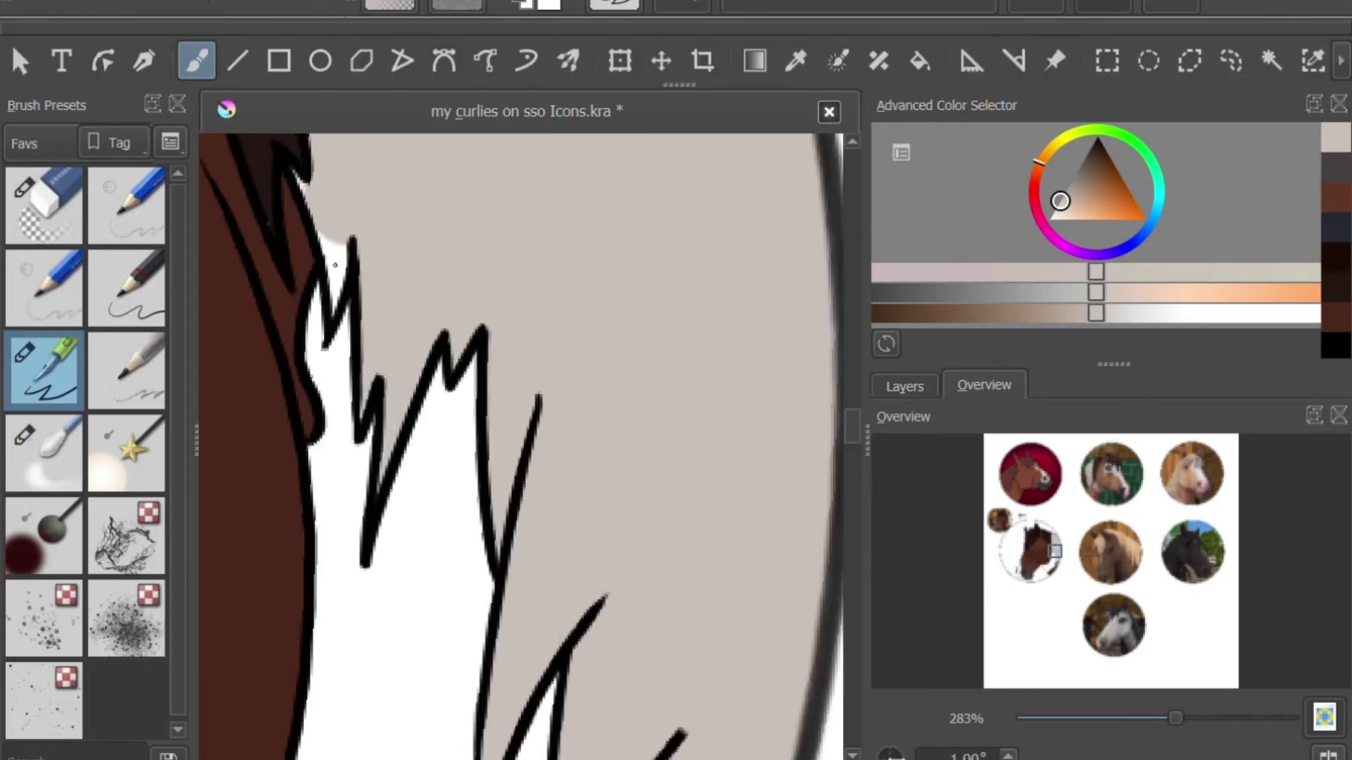
{"action": "scroll", "coordinate": [810, 384], "scroll_direction": "up", "scroll_amount": 6}
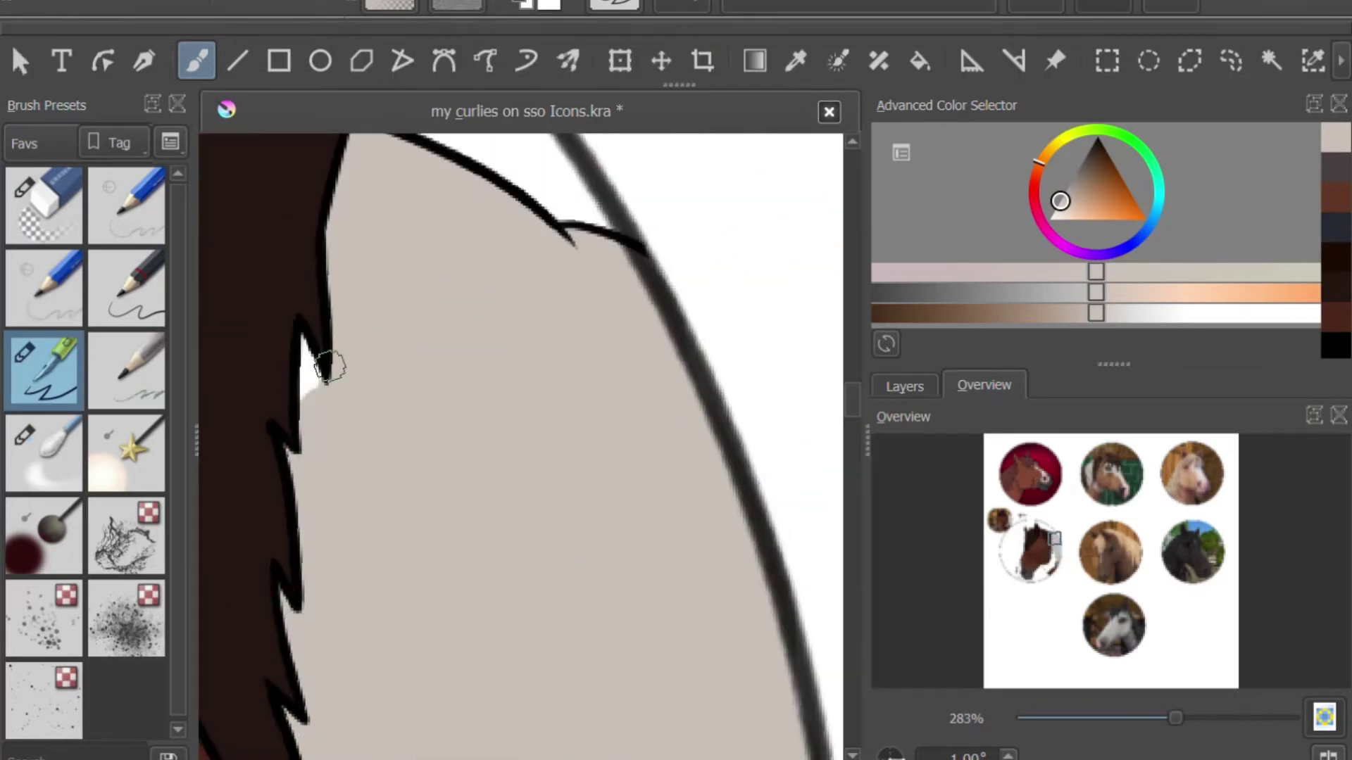
Select the whole area inside the portrait circle from the outline on the Chocolate Cherry layer
{"action": "left_click", "coordinate": [1052, 534]}
{"action": "left_click", "coordinate": [908, 385]}
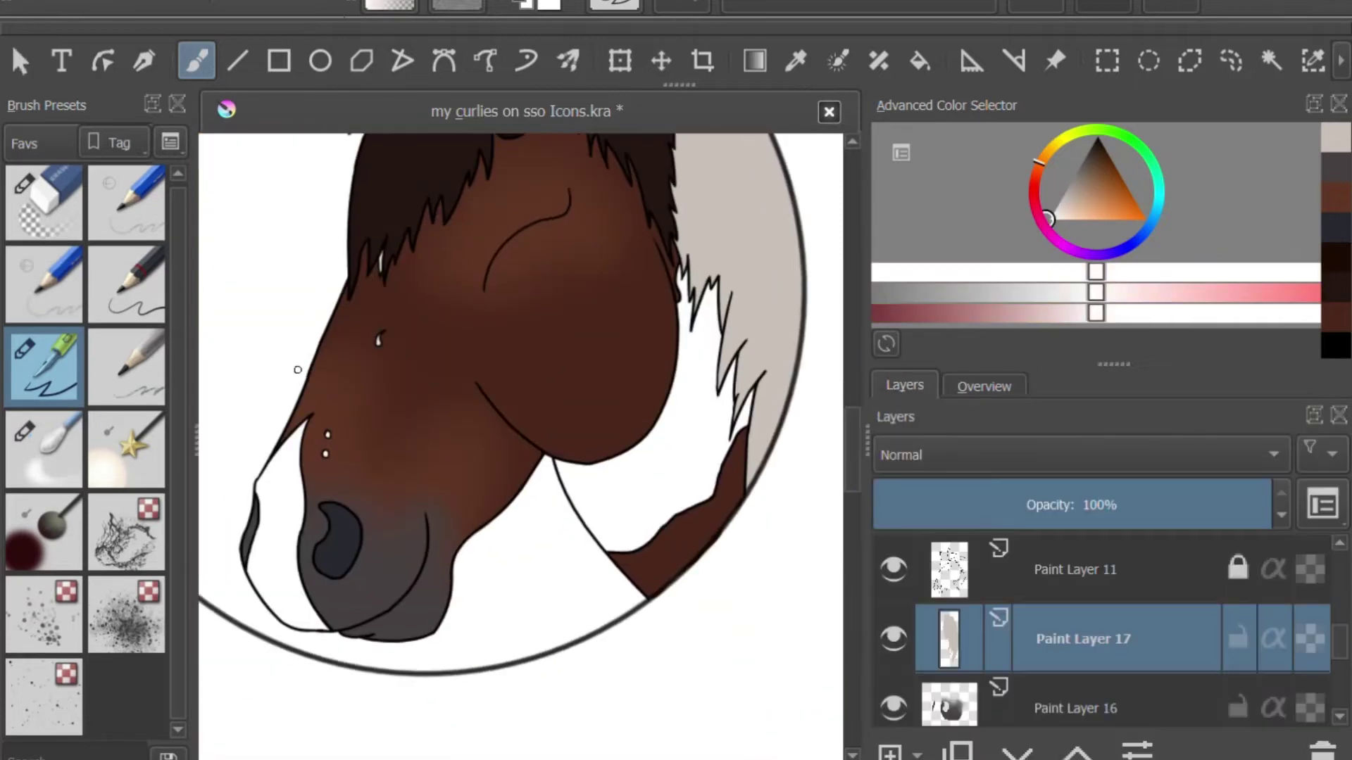
{"action": "scroll", "coordinate": [683, 533], "scroll_direction": "up", "scroll_amount": 3}
{"action": "scroll", "coordinate": [683, 533], "scroll_direction": "down", "scroll_amount": 3}
{"action": "scroll", "coordinate": [896, 699], "scroll_direction": "down", "scroll_amount": 3}
{"action": "left_click", "coordinate": [915, 693]}
{"action": "left_click", "coordinate": [1271, 60]}
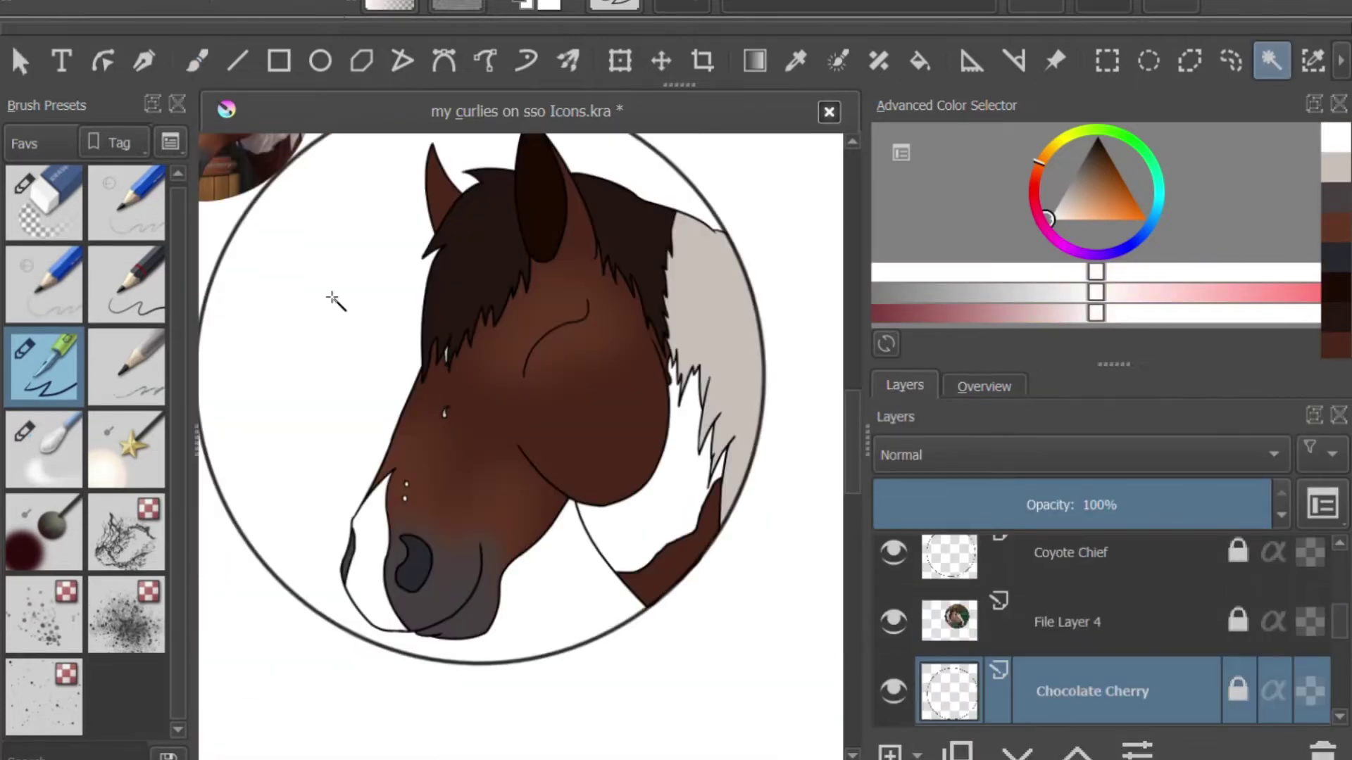
{"action": "left_click", "coordinate": [334, 296]}
{"action": "left_click", "coordinate": [197, 61]}
{"action": "key", "text": "minus"}
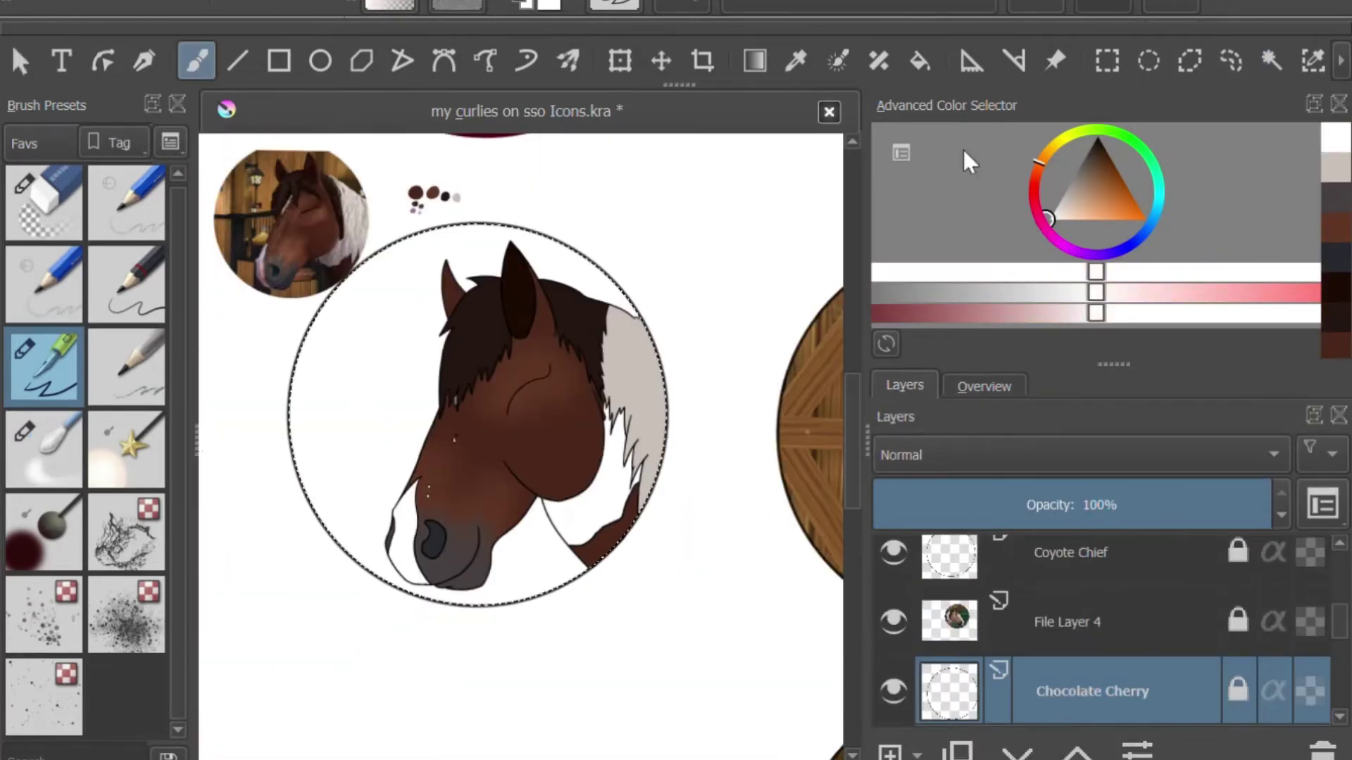
Add a paint layer beneath the horse's colour layers and fill the circular background with dark brown
{"action": "left_click", "coordinate": [1122, 153]}
{"action": "left_click", "coordinate": [1095, 154]}
{"action": "key", "text": "Insert"}
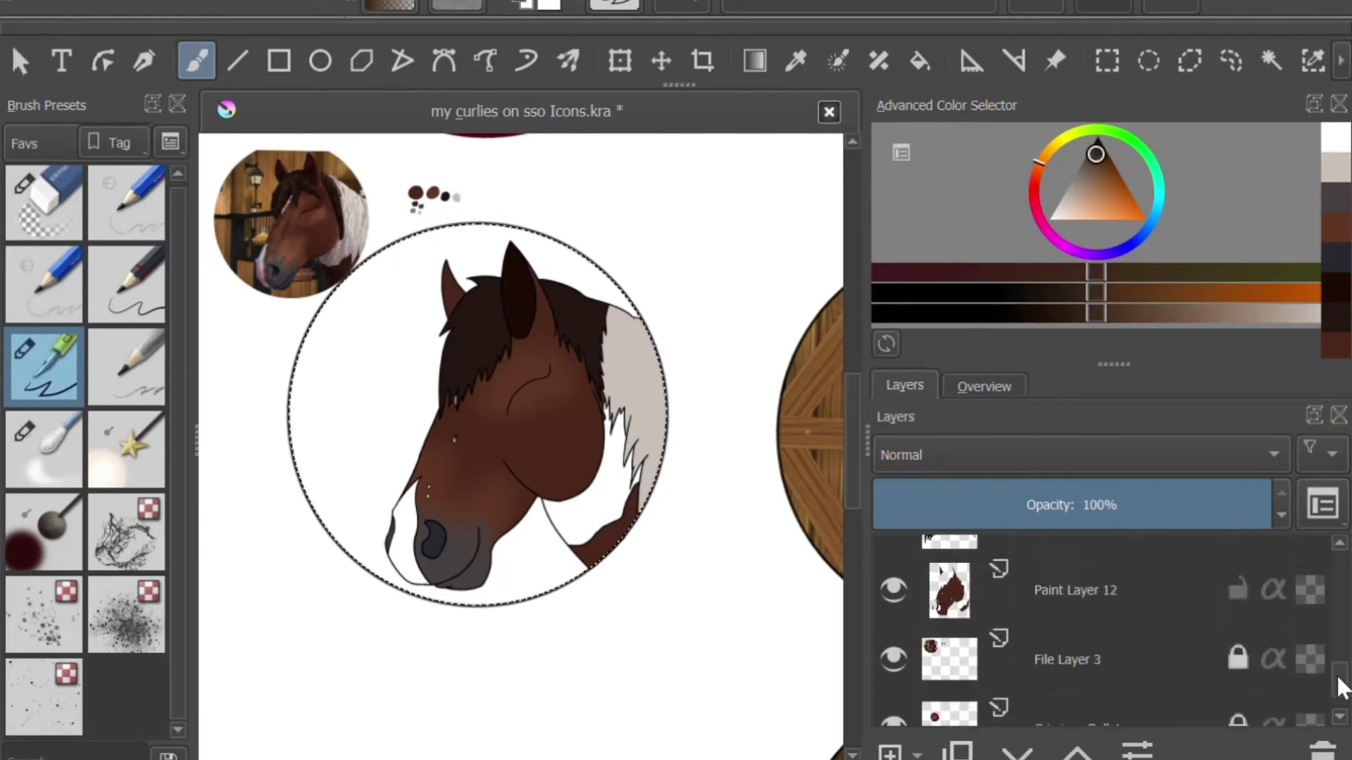
{"action": "left_click_drag", "start_coordinate": [1070, 691], "coordinate": [1056, 625]}
{"action": "left_click", "coordinate": [981, 387]}
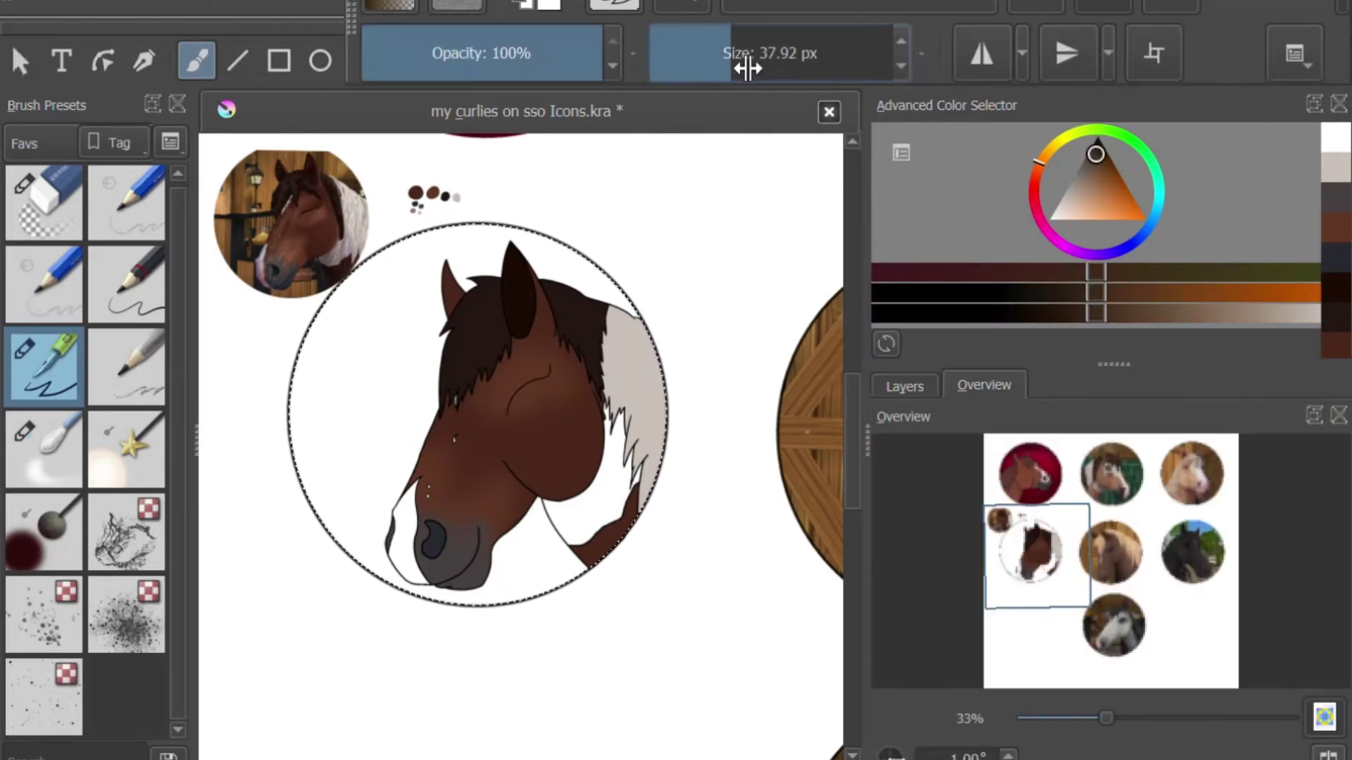
{"action": "left_click_drag", "start_coordinate": [748, 67], "coordinate": [763, 66]}
{"action": "mouse_move", "coordinate": [467, 293]}
{"action": "left_mouse_down"}
{"action": "mouse_move", "coordinate": [433, 244]}
{"action": "mouse_move", "coordinate": [589, 560]}
{"action": "mouse_move", "coordinate": [285, 595]}
{"action": "left_mouse_up"}
Try a burnt-orange colour on the circular background
{"action": "left_click", "coordinate": [1092, 251]}
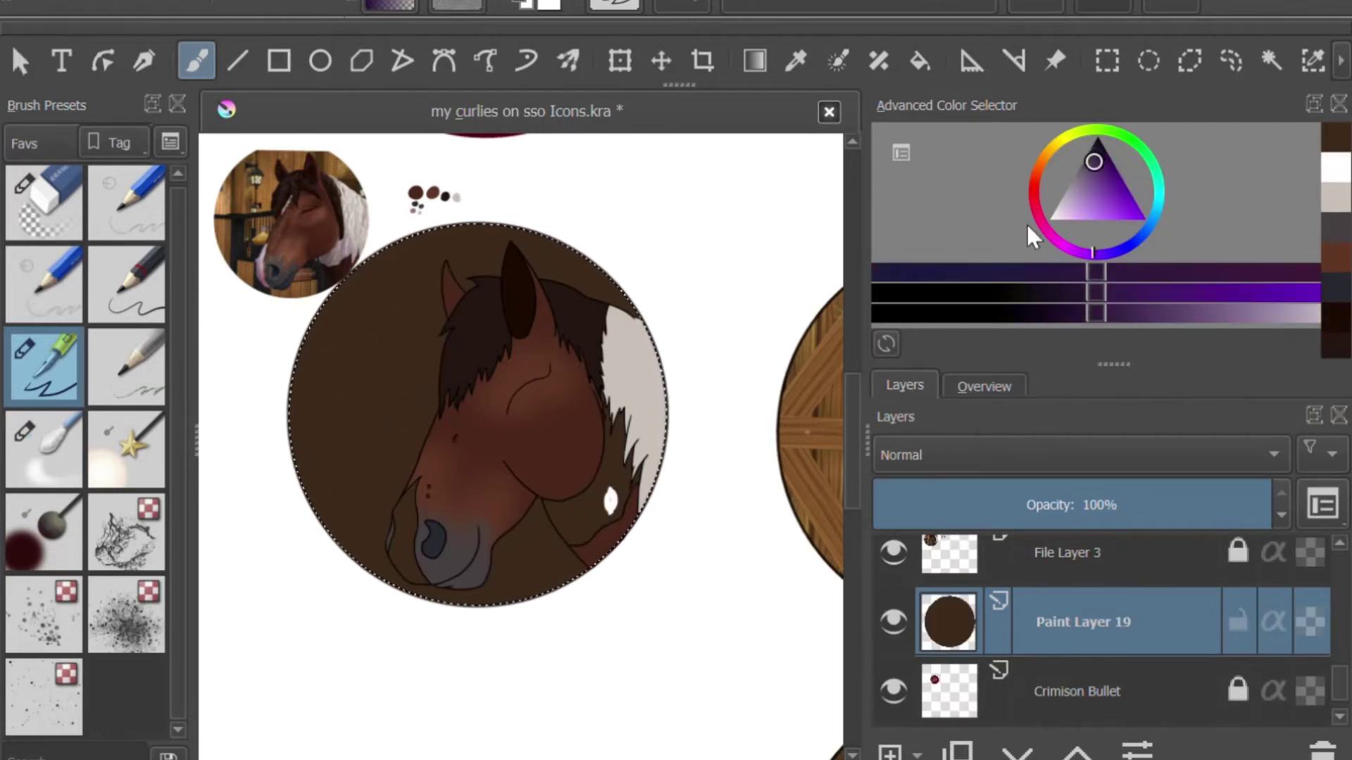
{"action": "left_click", "coordinate": [1035, 169]}
{"action": "left_click", "coordinate": [1125, 191]}
{"action": "mouse_move", "coordinate": [394, 253]}
{"action": "left_mouse_down"}
{"action": "mouse_move", "coordinate": [588, 386]}
{"action": "mouse_move", "coordinate": [281, 311]}
{"action": "mouse_move", "coordinate": [686, 474]}
{"action": "mouse_move", "coordinate": [317, 422]}
{"action": "left_mouse_up"}
Repaint the entire circular background in pale yellow
{"action": "left_click", "coordinate": [1267, 272]}
{"action": "left_click", "coordinate": [1214, 313]}
{"action": "mouse_move", "coordinate": [395, 254]}
{"action": "left_mouse_down"}
{"action": "mouse_move", "coordinate": [221, 386]}
{"action": "mouse_move", "coordinate": [493, 599]}
{"action": "left_mouse_up"}
Paint the neck area between the cheek and the jagged strands white on Paint Layer 18
{"action": "scroll", "coordinate": [723, 442], "scroll_direction": "up", "scroll_amount": 2}
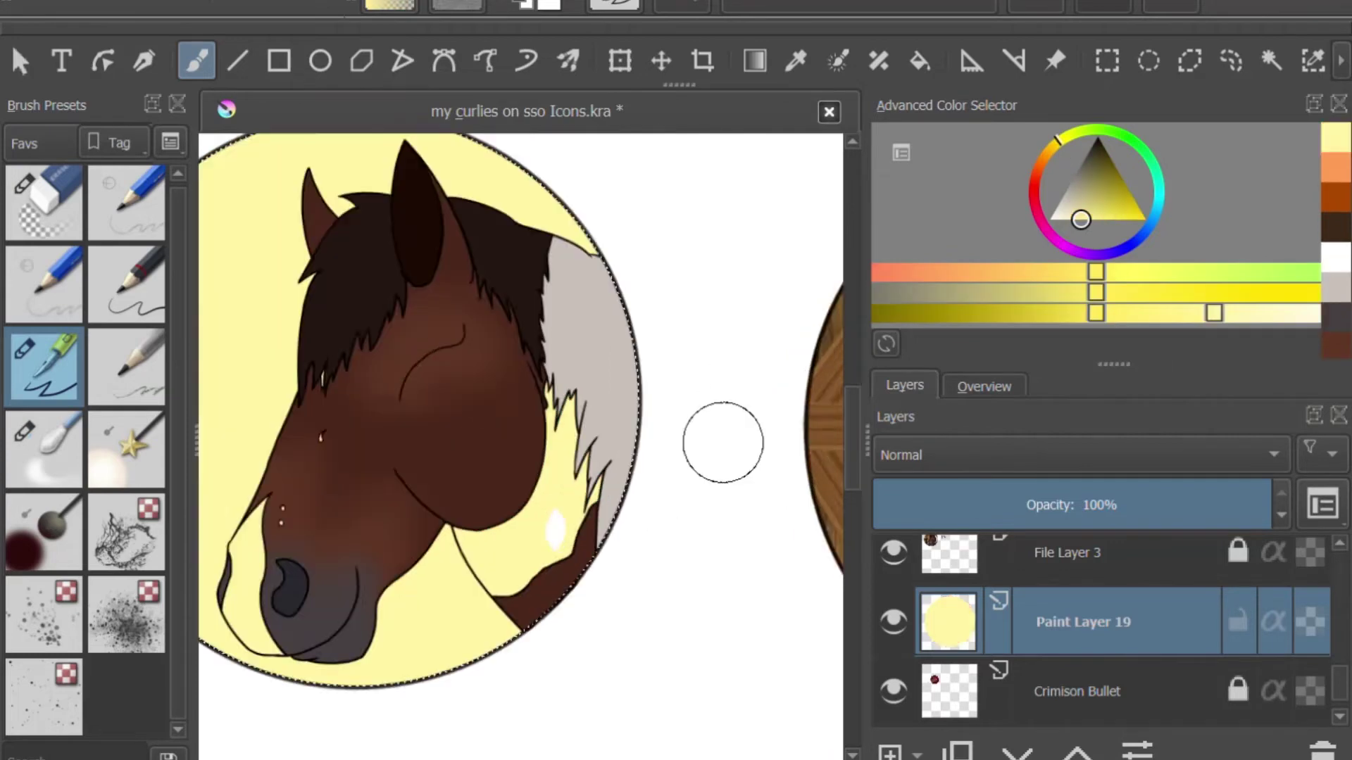
{"action": "scroll", "coordinate": [723, 442], "scroll_direction": "up", "scroll_amount": 1}
{"action": "scroll", "coordinate": [1325, 665], "scroll_direction": "down", "scroll_amount": 3}
{"action": "left_click", "coordinate": [1067, 697]}
{"action": "key", "text": "x"}
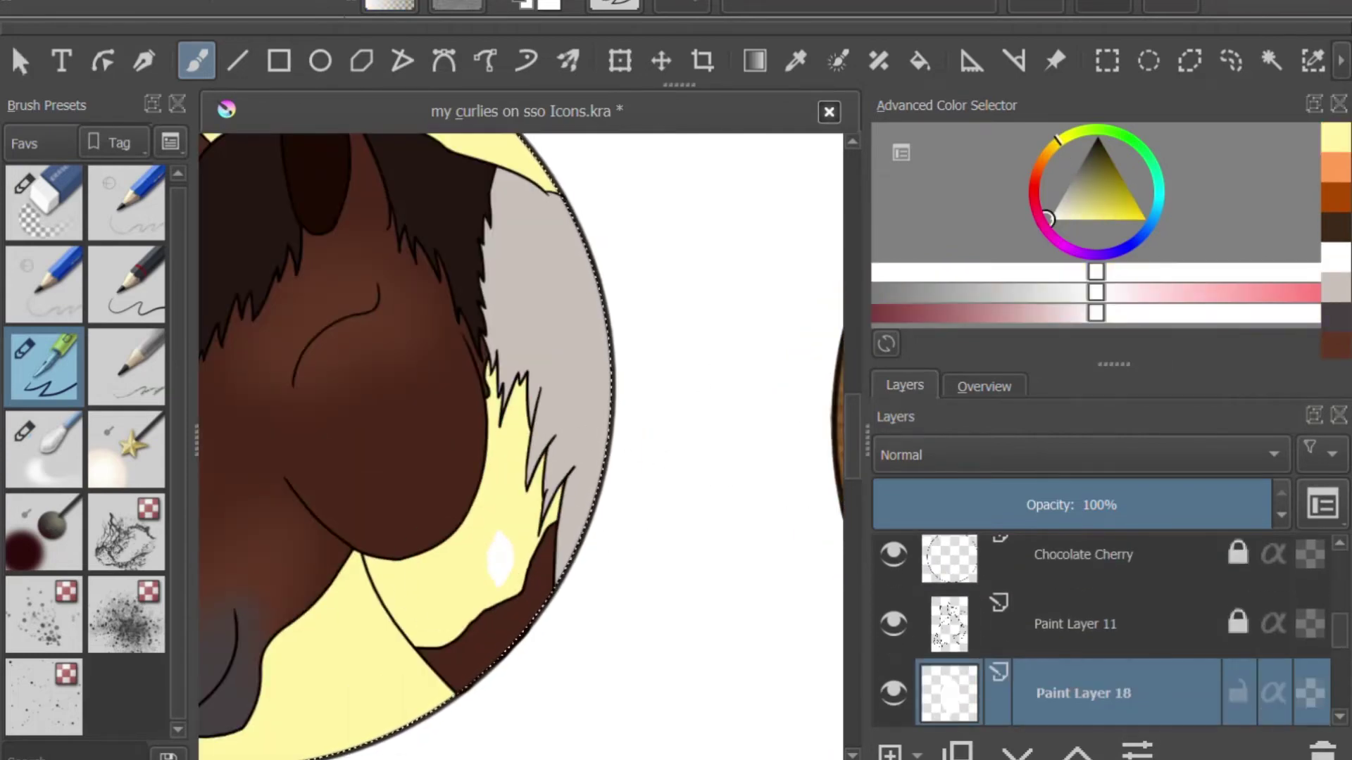
{"action": "left_click_drag", "start_coordinate": [492, 546], "coordinate": [475, 575]}
{"action": "key", "text": "ctrl+z"}
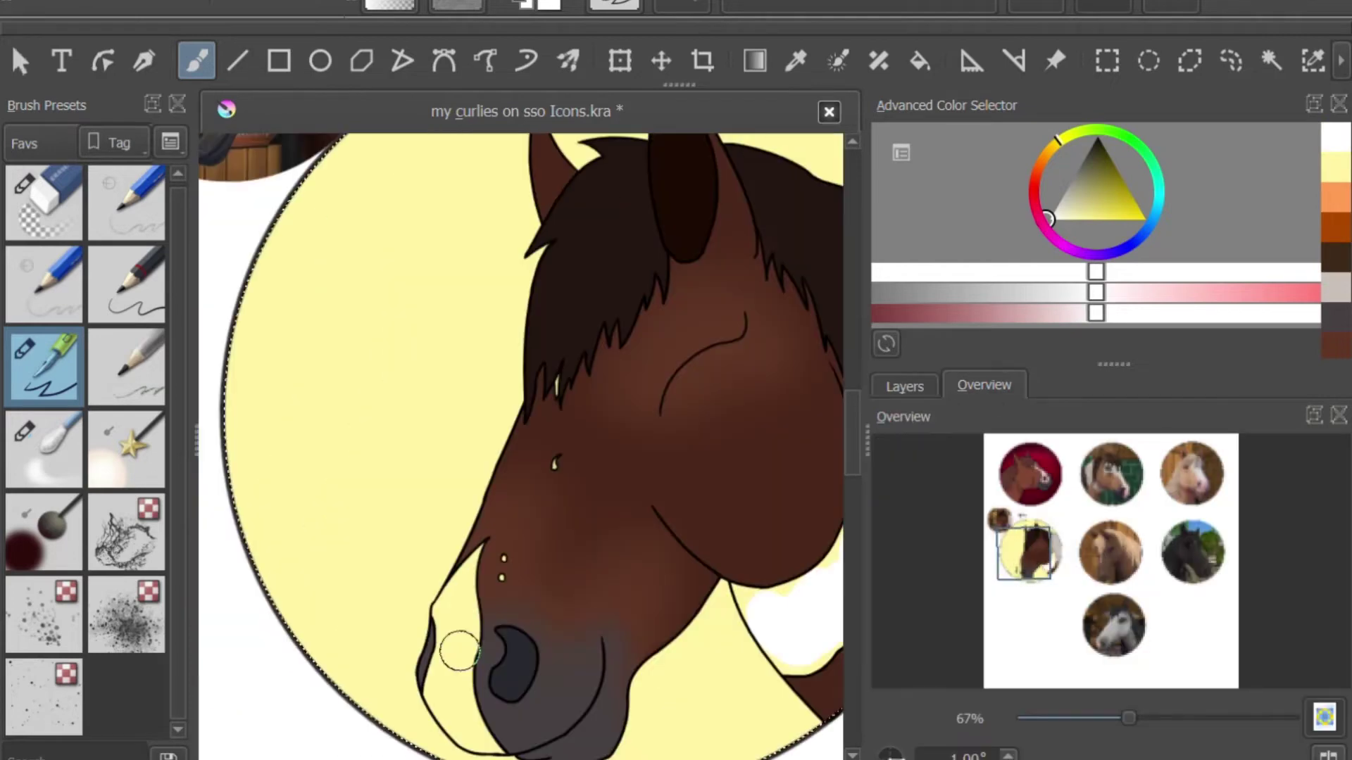
Fill the blaze in front of the muzzle with white, working up into its narrow pointed tip
{"action": "mouse_move", "coordinate": [458, 651]}
{"action": "left_mouse_down"}
{"action": "mouse_move", "coordinate": [458, 636]}
{"action": "mouse_move", "coordinate": [453, 704]}
{"action": "left_mouse_up"}
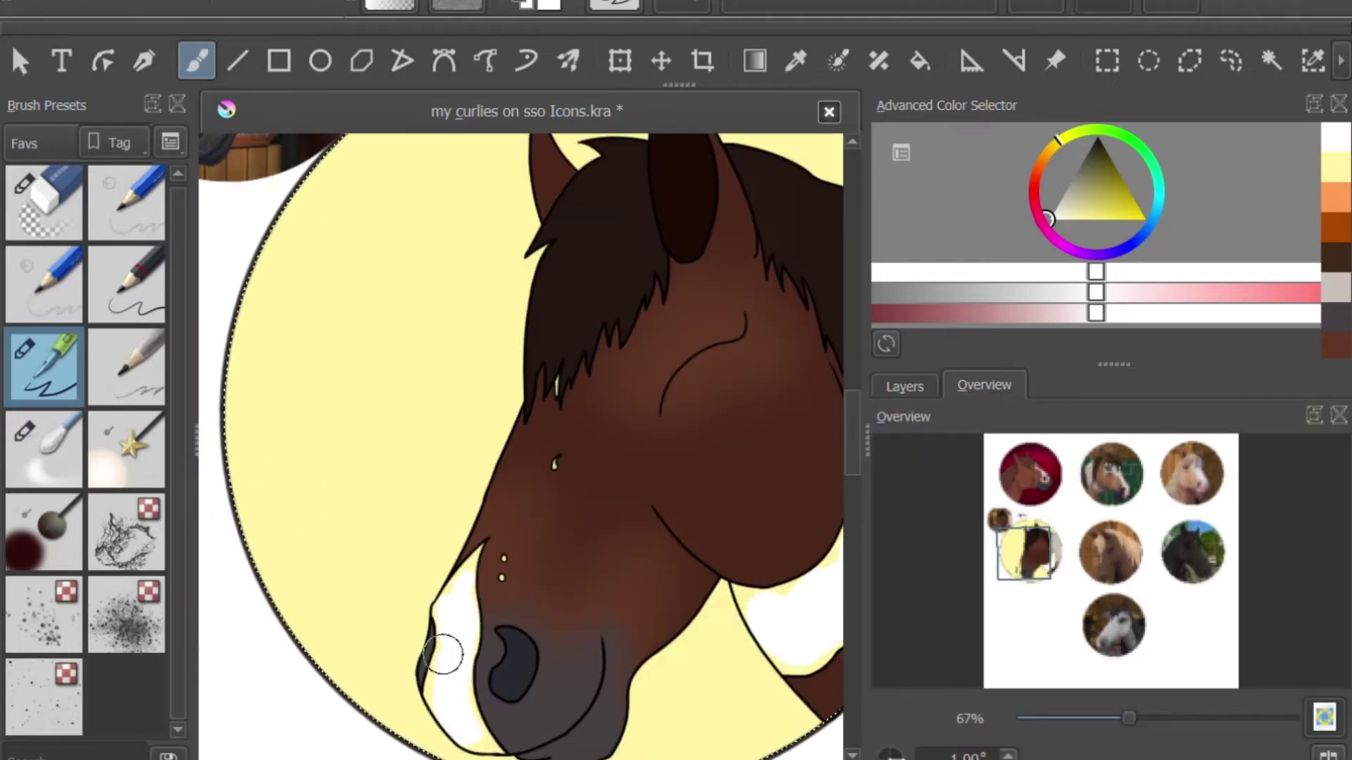
{"action": "scroll", "coordinate": [463, 530], "scroll_direction": "up", "scroll_amount": 2}
{"action": "scroll", "coordinate": [463, 531], "scroll_direction": "up", "scroll_amount": 1}
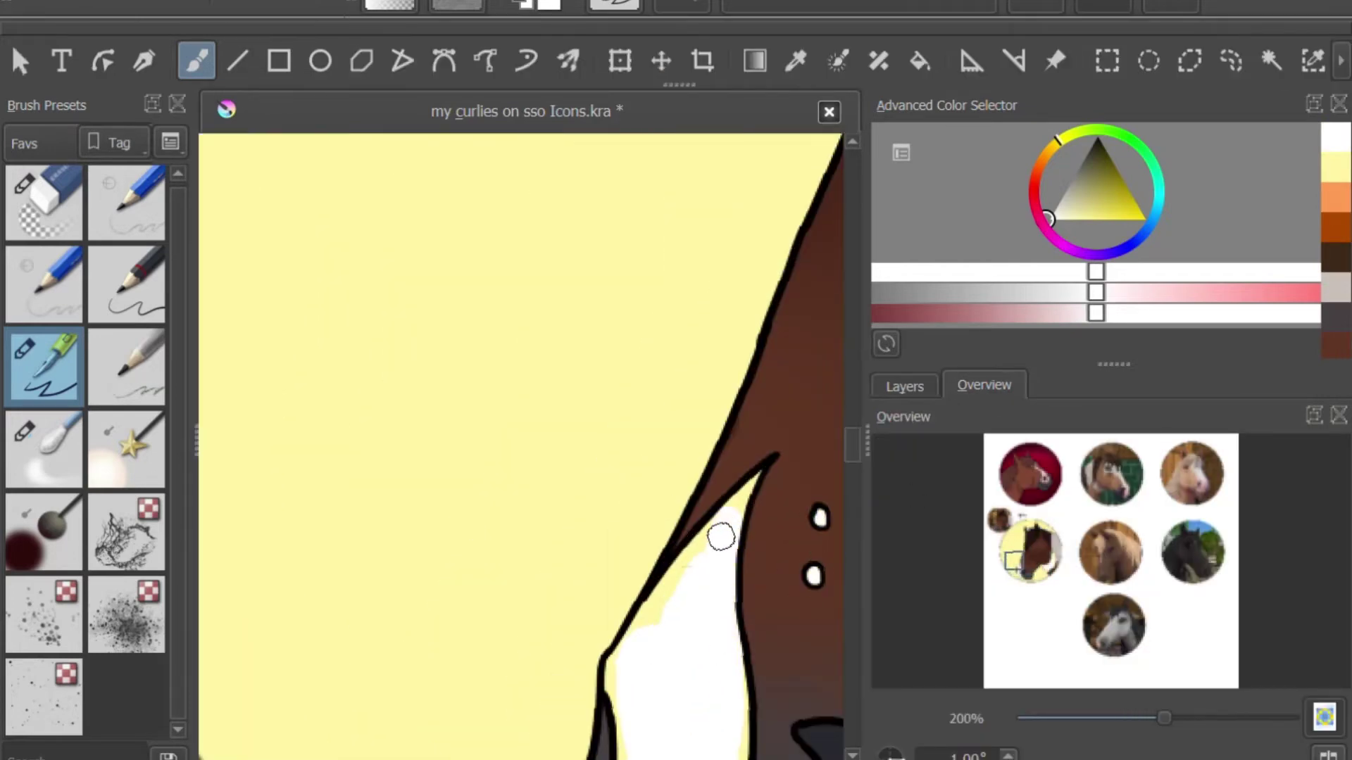
{"action": "left_click_drag", "start_coordinate": [721, 538], "coordinate": [747, 489]}
{"action": "scroll", "coordinate": [678, 572], "scroll_direction": "down", "scroll_amount": 5}
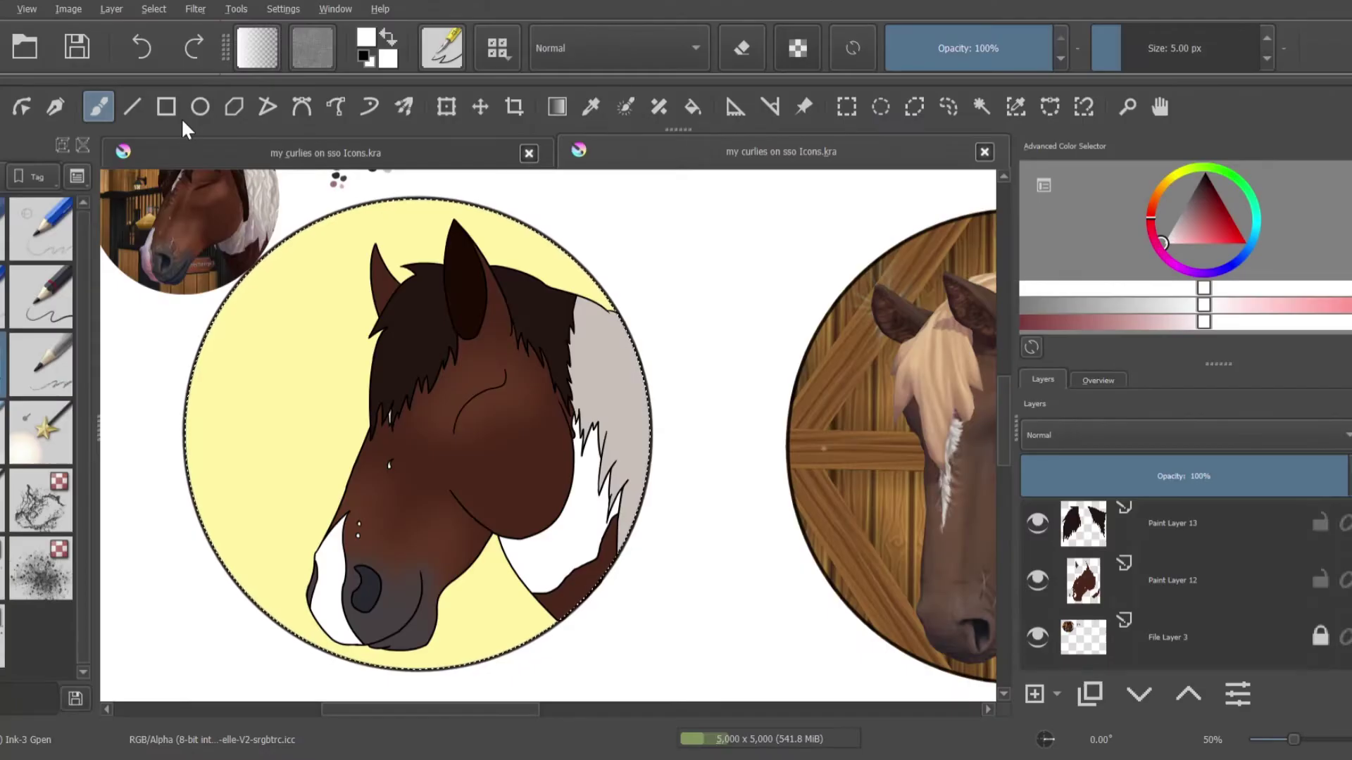
Merge the horse's colour layers into Paint Layer 12 and add an empty paint layer above it
{"action": "scroll", "coordinate": [1197, 578], "scroll_direction": "down", "scroll_amount": 3}
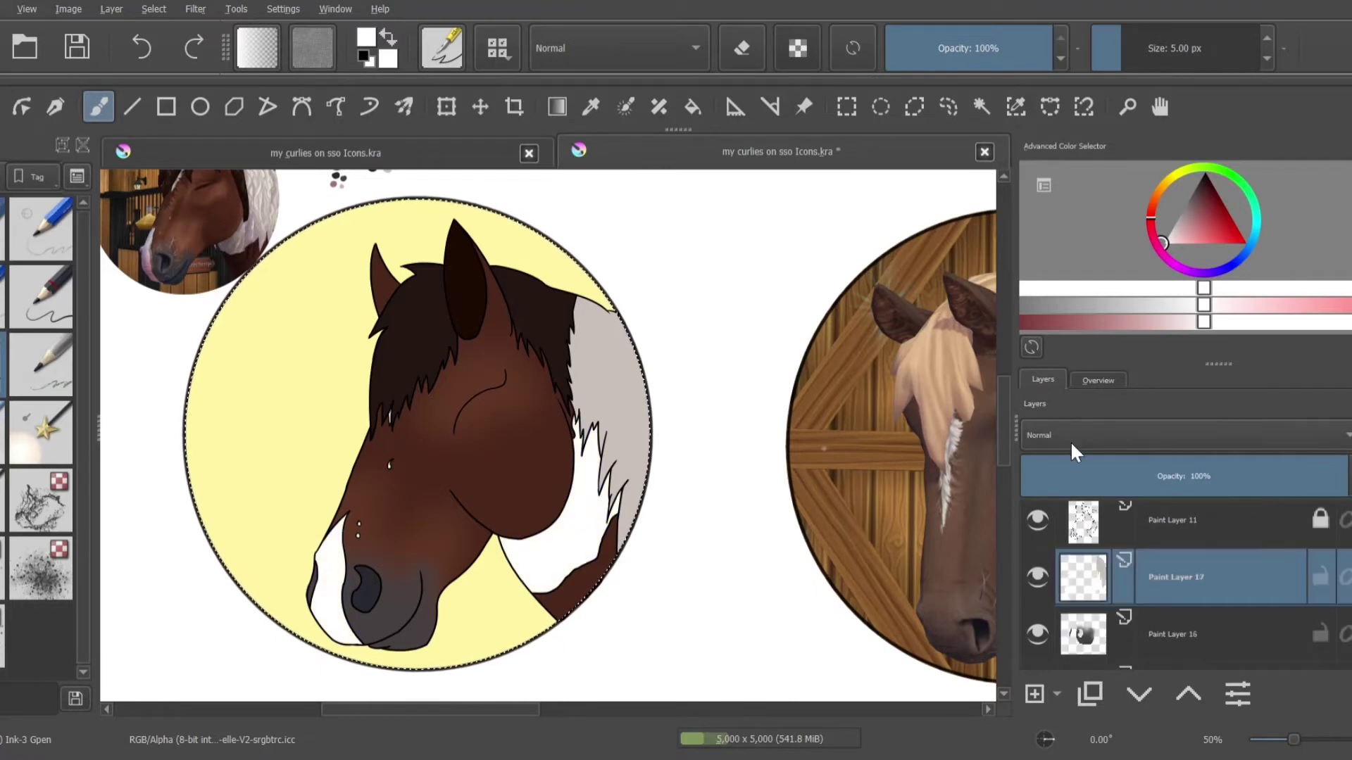
{"action": "scroll", "coordinate": [387, 221], "scroll_direction": "up", "scroll_amount": 3}
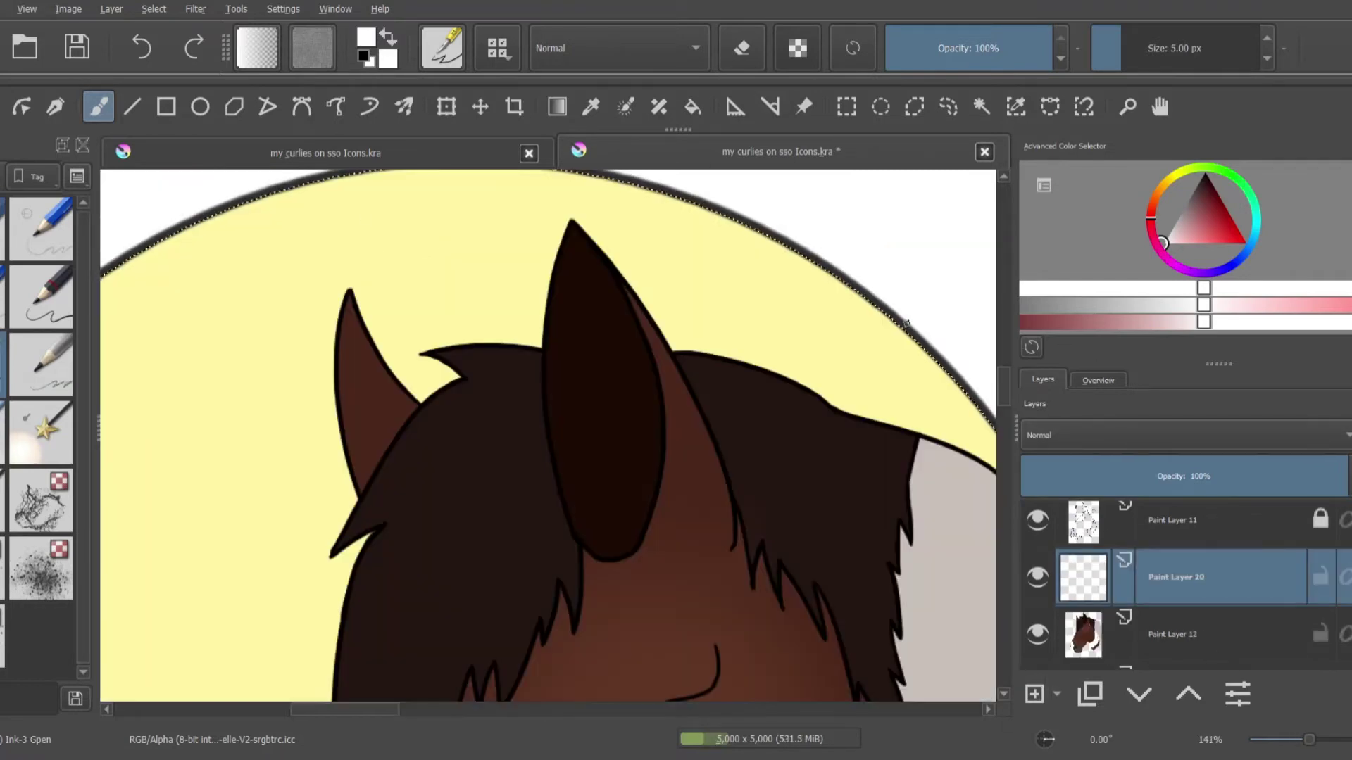
{"action": "left_click", "coordinate": [1072, 379]}
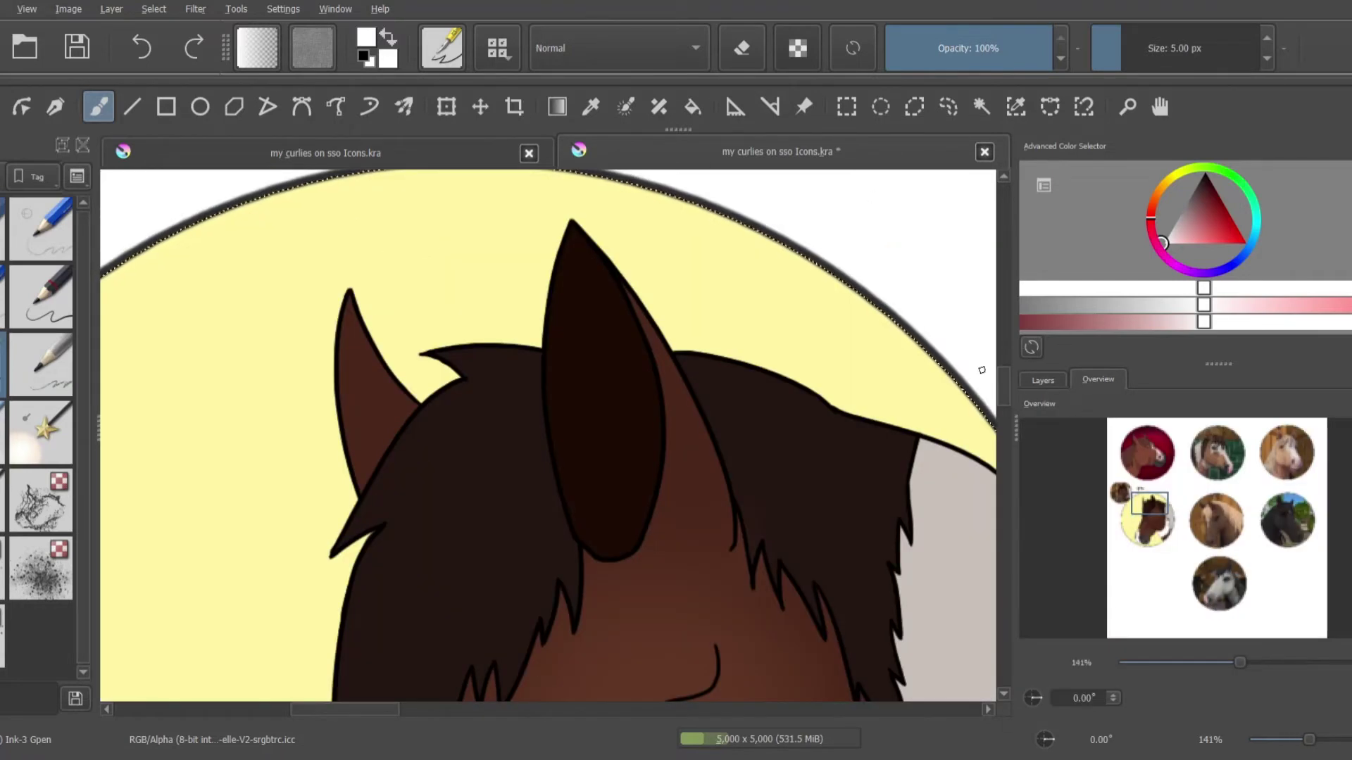
Paint the lower blaze down to the lips with the sampled light pink swatch and try blurring its upper edge
{"action": "key", "text": "p"}
{"action": "left_click_drag", "start_coordinate": [1146, 503], "coordinate": [1140, 546]}
{"action": "key", "text": "b"}
{"action": "left_click", "coordinate": [1042, 380]}
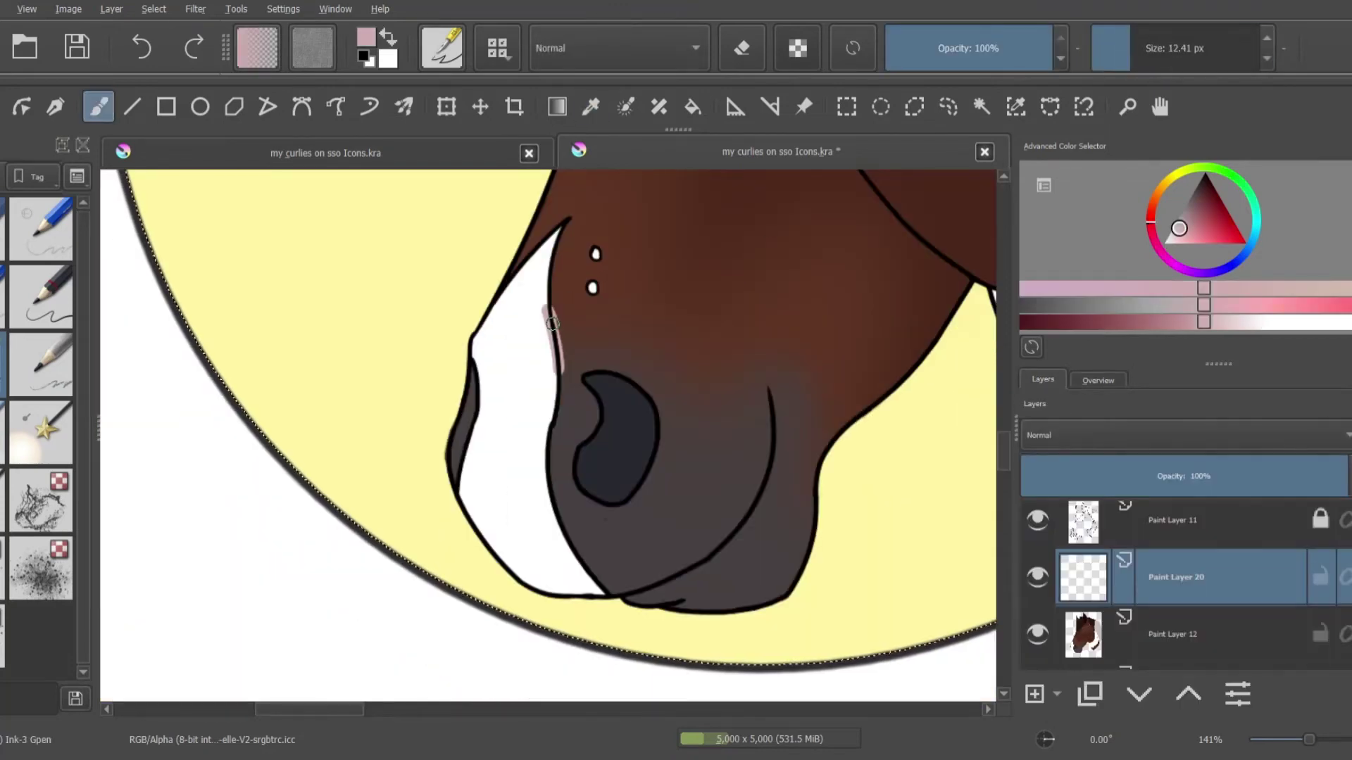
{"action": "left_click_drag", "start_coordinate": [556, 310], "coordinate": [509, 412]}
{"action": "left_click", "coordinate": [1098, 378]}
{"action": "left_click_drag", "start_coordinate": [1138, 536], "coordinate": [1144, 535]}
{"action": "left_click", "coordinate": [142, 48]}
{"action": "left_click", "coordinate": [1042, 380]}
{"action": "left_click_drag", "start_coordinate": [412, 431], "coordinate": [376, 613]}
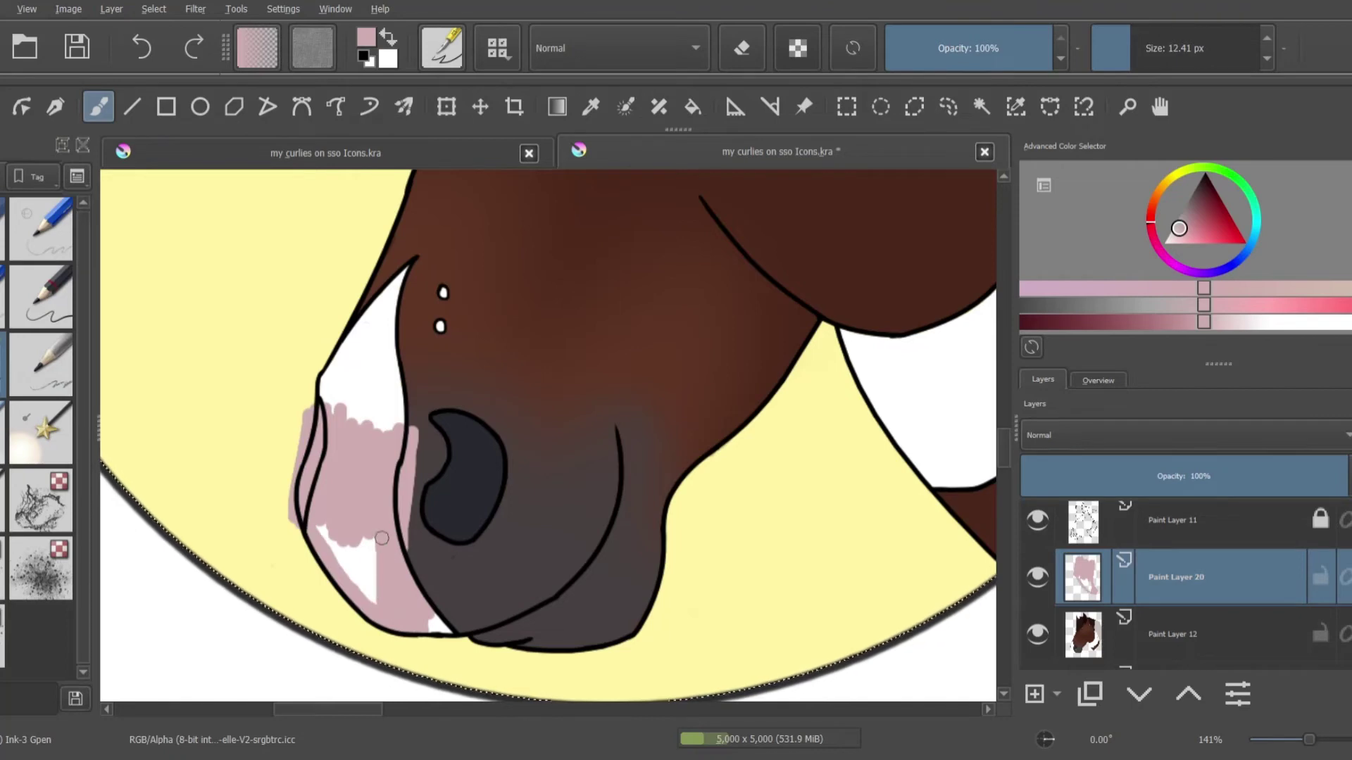
{"action": "left_click", "coordinate": [40, 432]}
{"action": "left_click_drag", "start_coordinate": [383, 408], "coordinate": [346, 350]}
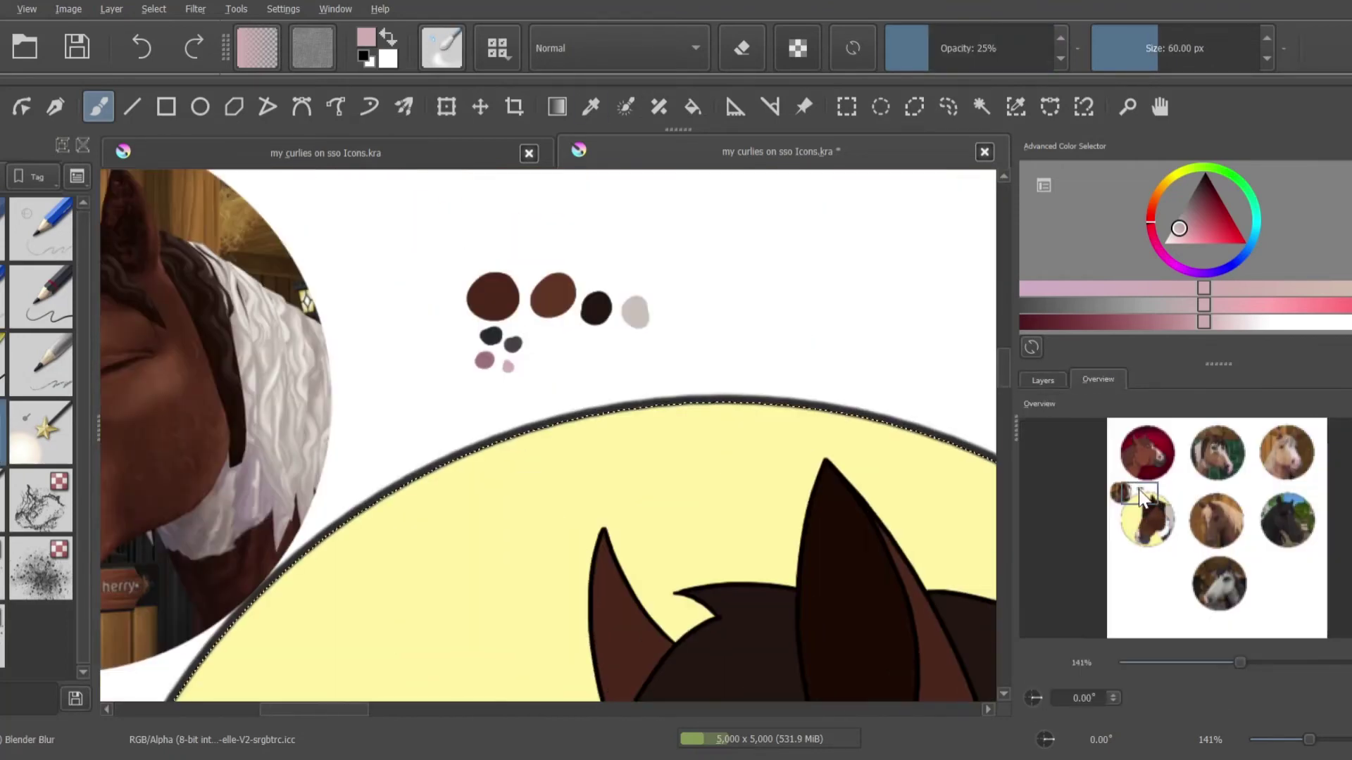
Paint the lower muzzle stripe with the sampled mauve swatch and blur its transition into the pale pink and white
{"action": "key", "text": "p"}
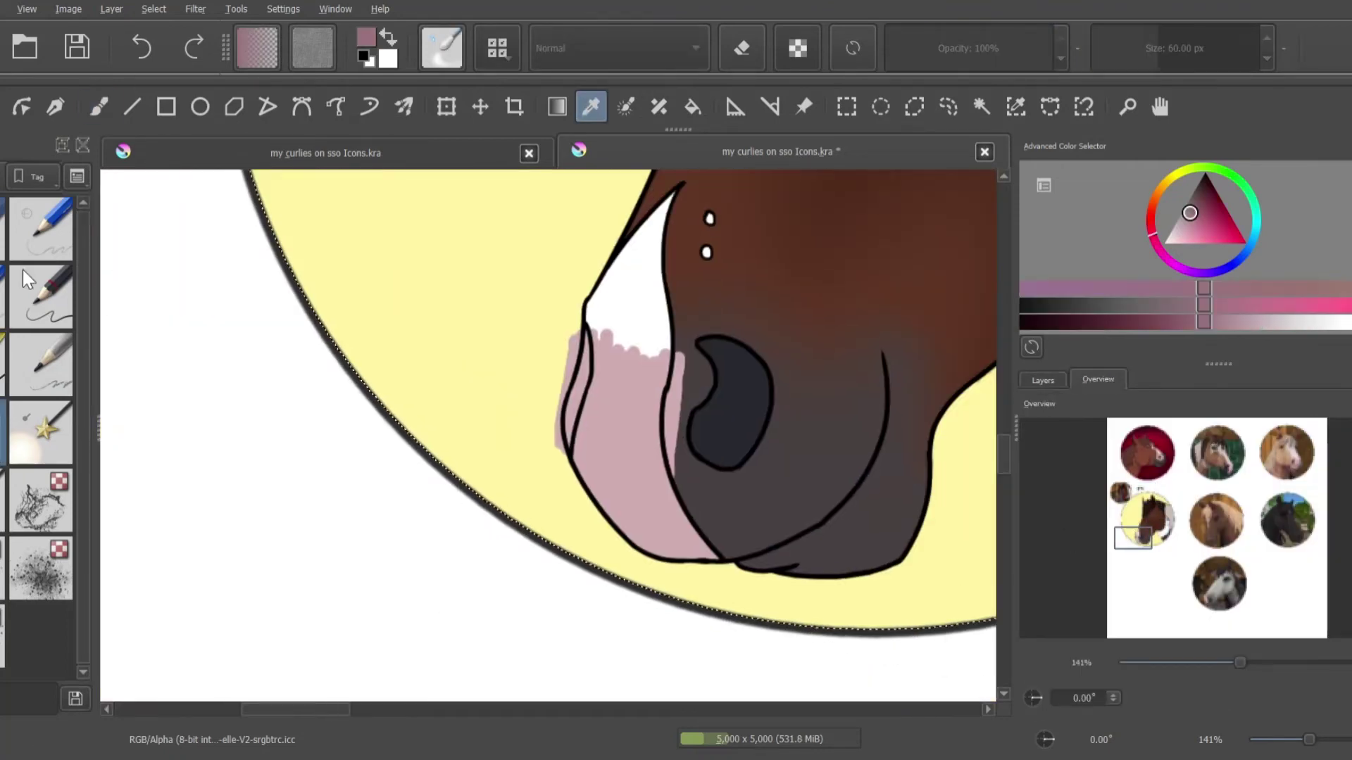
{"action": "left_click_drag", "start_coordinate": [679, 429], "coordinate": [563, 423]}
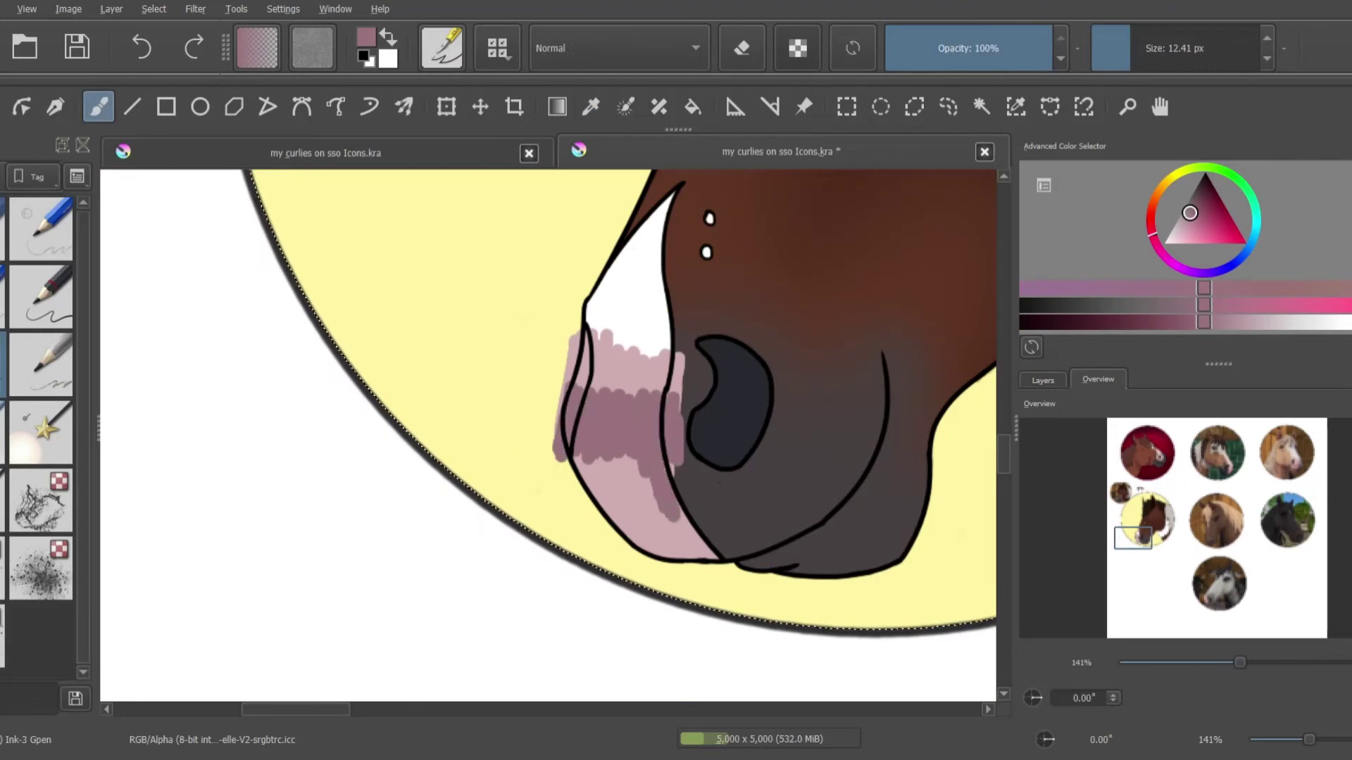
{"action": "scroll", "coordinate": [631, 481], "scroll_direction": "up", "scroll_amount": 2}
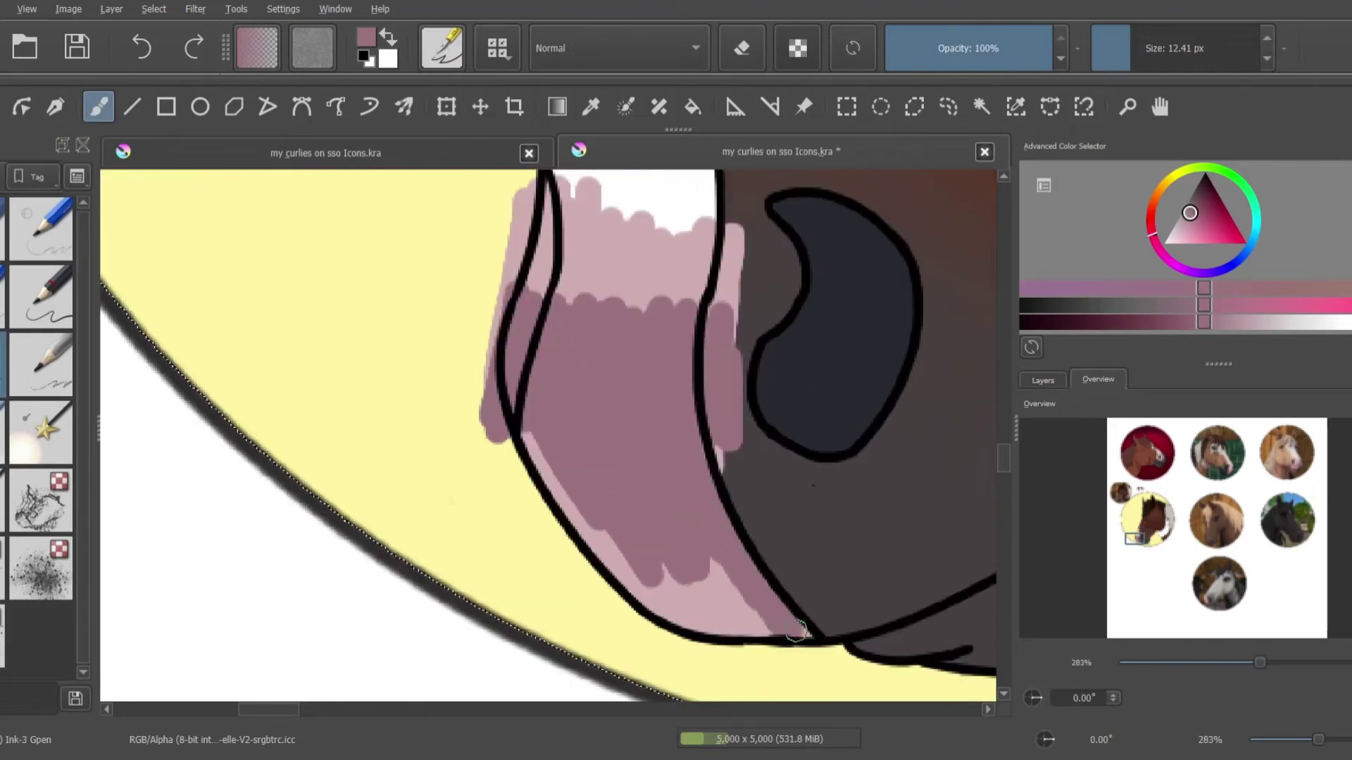
{"action": "mouse_move", "coordinate": [796, 631]}
{"action": "left_mouse_down"}
{"action": "mouse_move", "coordinate": [647, 598]}
{"action": "mouse_move", "coordinate": [535, 451]}
{"action": "mouse_move", "coordinate": [732, 577]}
{"action": "left_mouse_up"}
{"action": "key", "text": "slash"}
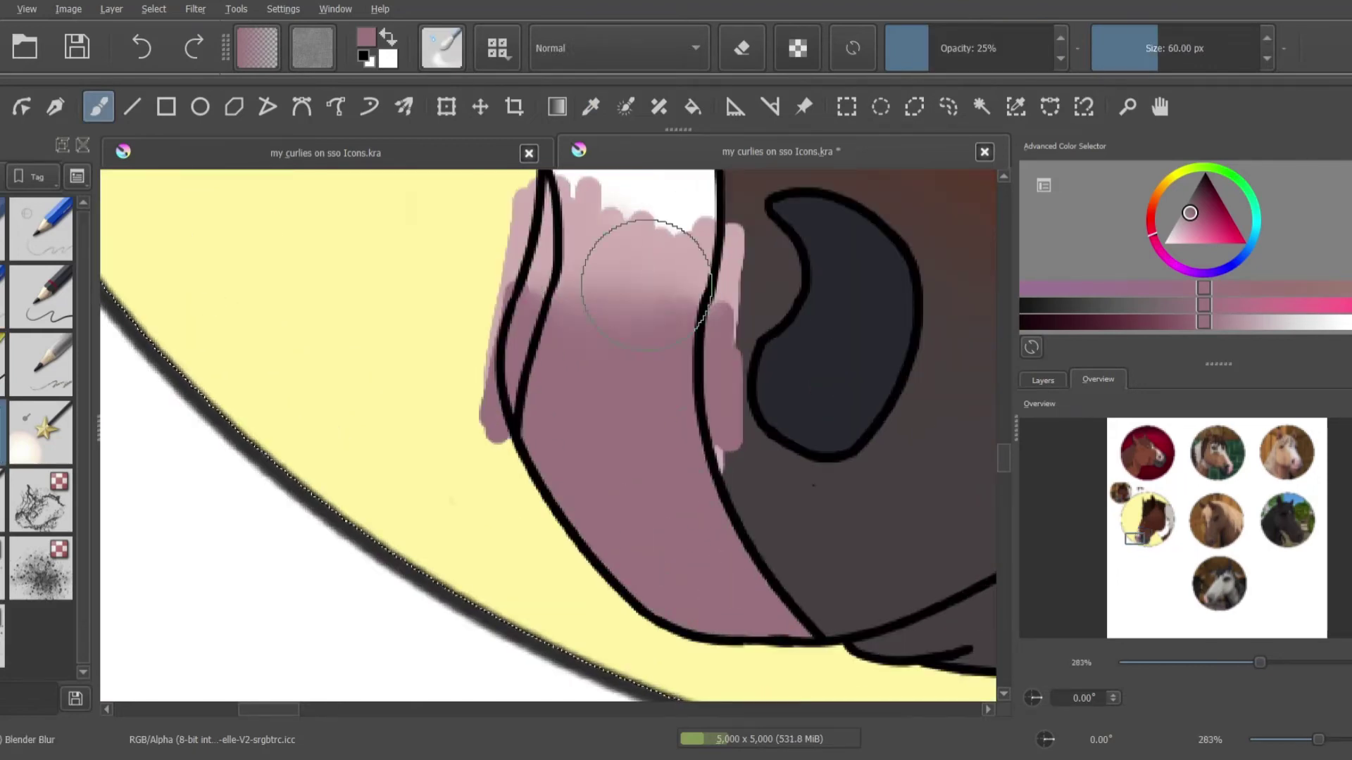
{"action": "left_click_drag", "start_coordinate": [646, 286], "coordinate": [620, 211]}
Paint short greyish-mauve wrinkle strokes across the pink muzzle on a new layer and blur them softly
{"action": "key", "text": "slash"}
{"action": "left_click_drag", "start_coordinate": [552, 367], "coordinate": [662, 371]}
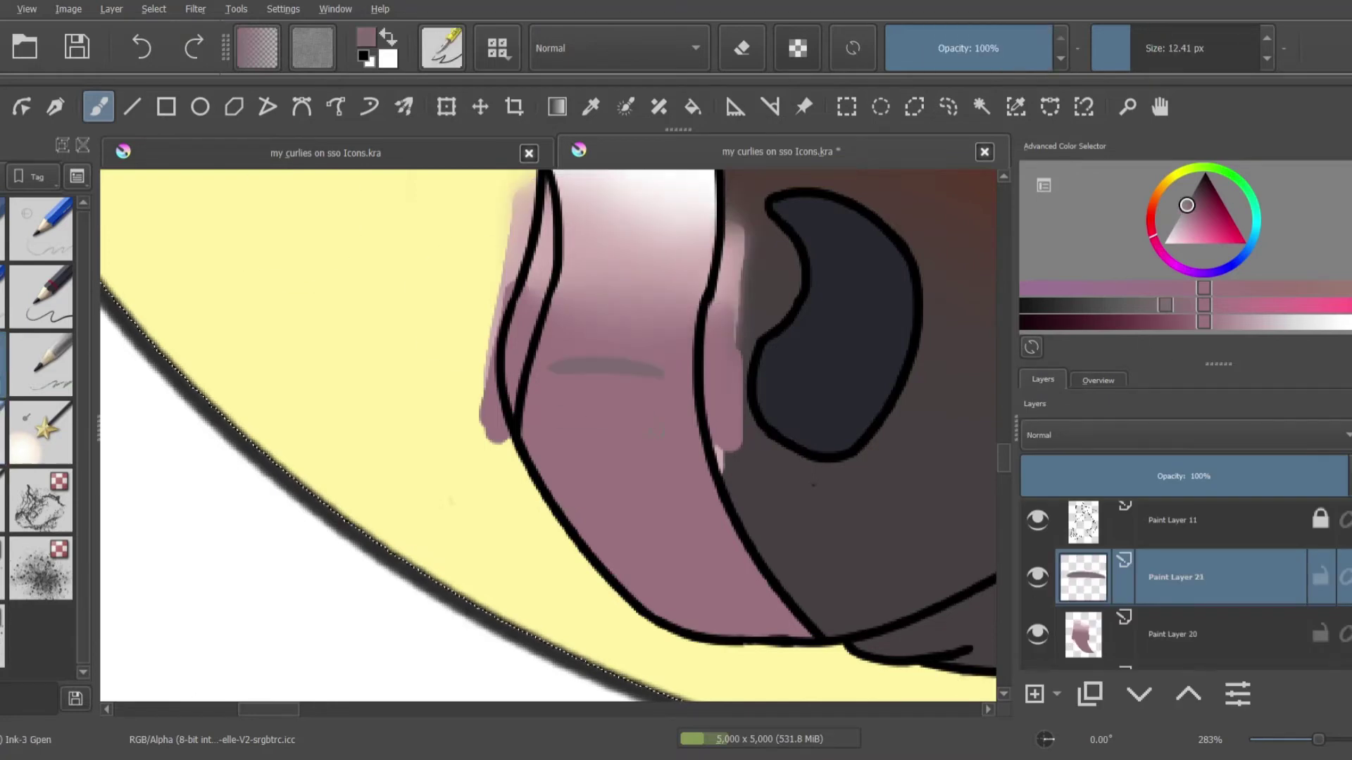
{"action": "left_click_drag", "start_coordinate": [577, 423], "coordinate": [664, 429]}
{"action": "left_click_drag", "start_coordinate": [595, 489], "coordinate": [686, 485]}
{"action": "key", "text": "ctrl+z"}
{"action": "key", "text": "ctrl+z"}
{"action": "key", "text": "ctrl+z"}
{"action": "key", "text": "ctrl+z"}
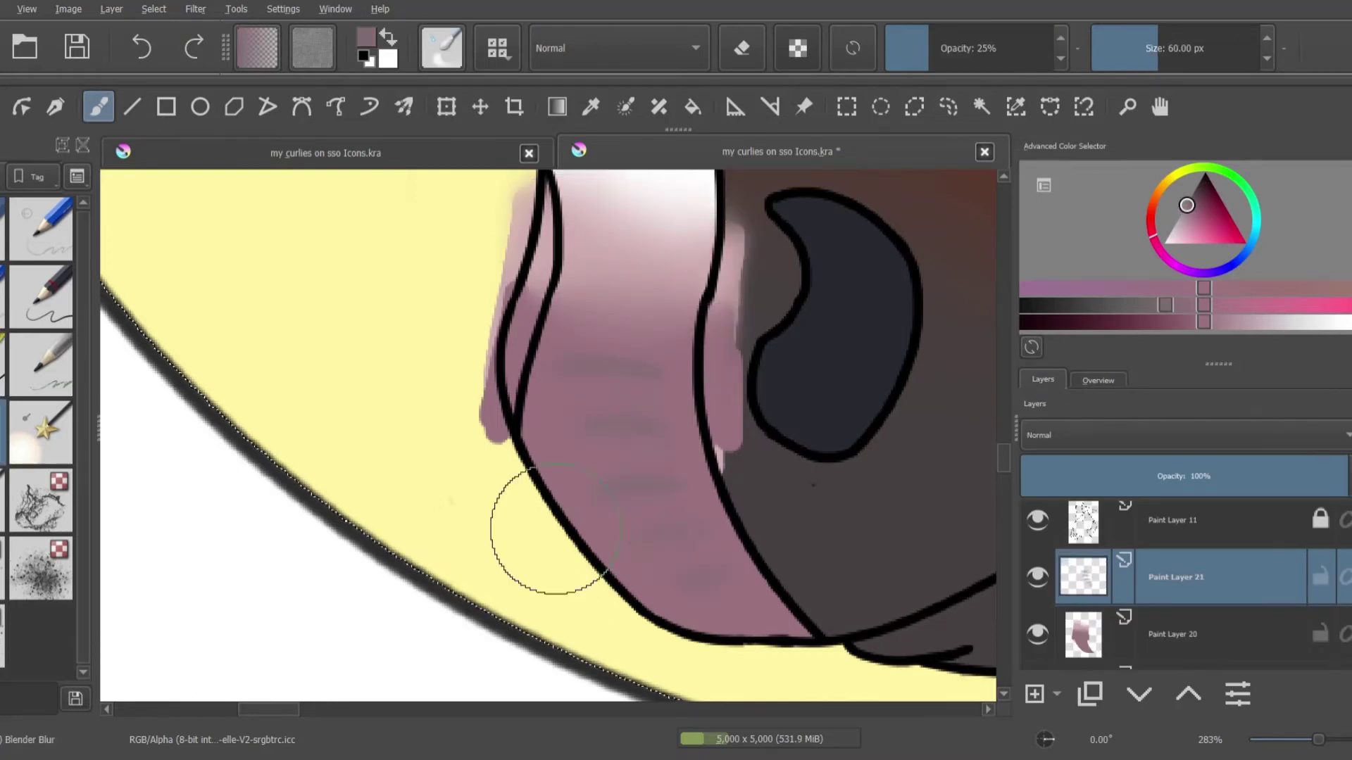
Erase the pink overspill around the far nostril and along the dark muzzle beside the near nostril
{"action": "scroll", "coordinate": [521, 306], "scroll_direction": "up", "scroll_amount": 2}
{"action": "key", "text": "e"}
{"action": "mouse_move", "coordinate": [521, 306]}
{"action": "left_mouse_down"}
{"action": "mouse_move", "coordinate": [519, 257]}
{"action": "mouse_move", "coordinate": [492, 498]}
{"action": "left_mouse_up"}
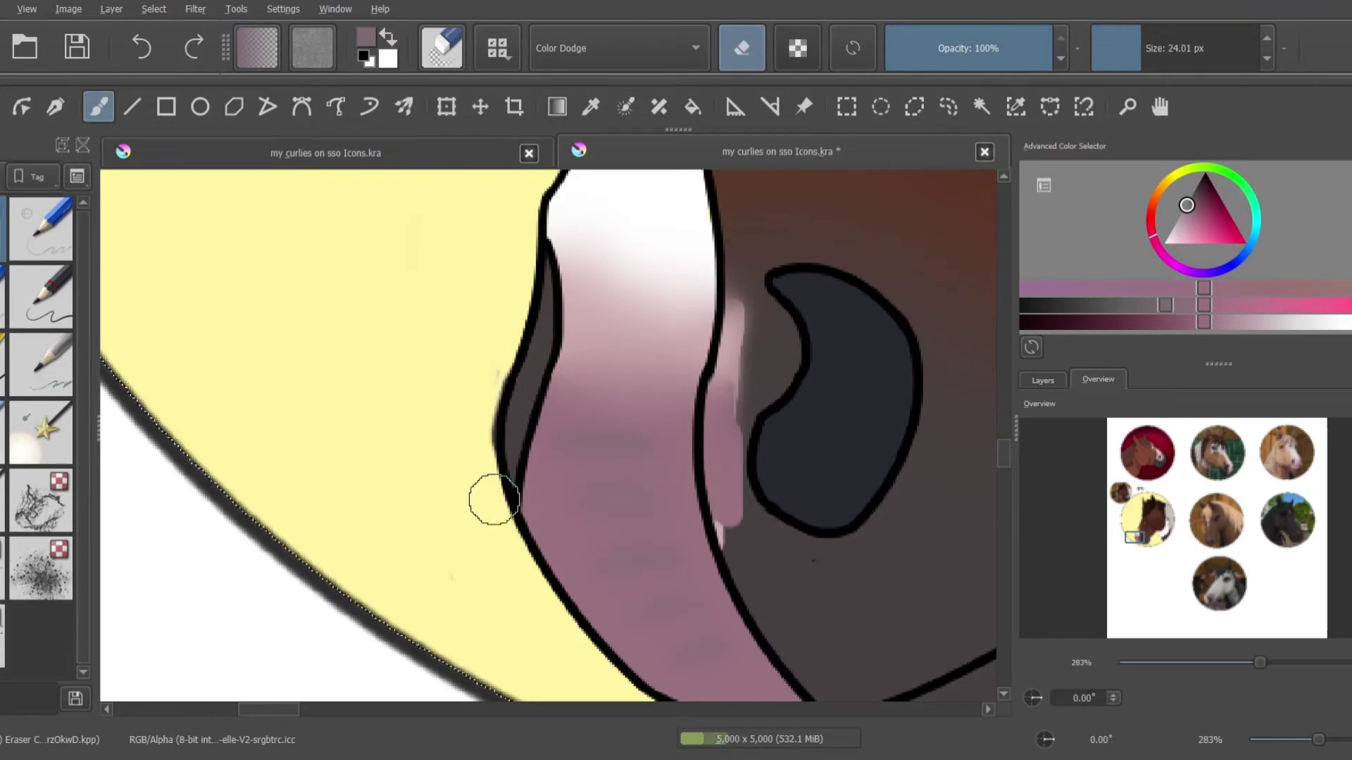
{"action": "left_click_drag", "start_coordinate": [750, 296], "coordinate": [725, 429]}
{"action": "left_click_drag", "start_coordinate": [755, 257], "coordinate": [718, 461]}
{"action": "scroll", "coordinate": [718, 461], "scroll_direction": "down", "scroll_amount": 6}
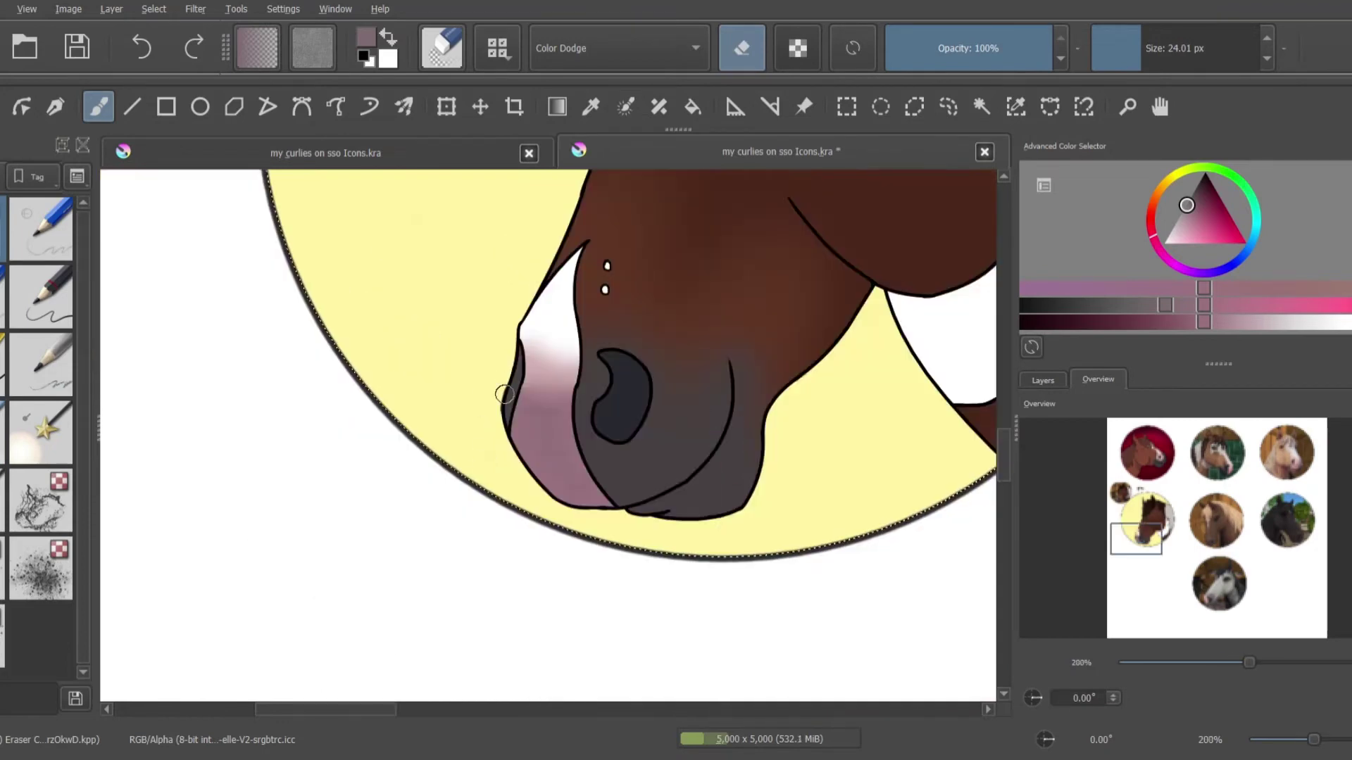
Merge the muzzle colouring layers into Paint Layer 12 and lock that layer
{"action": "left_click", "coordinate": [1042, 381]}
{"action": "left_click", "coordinate": [1124, 578]}
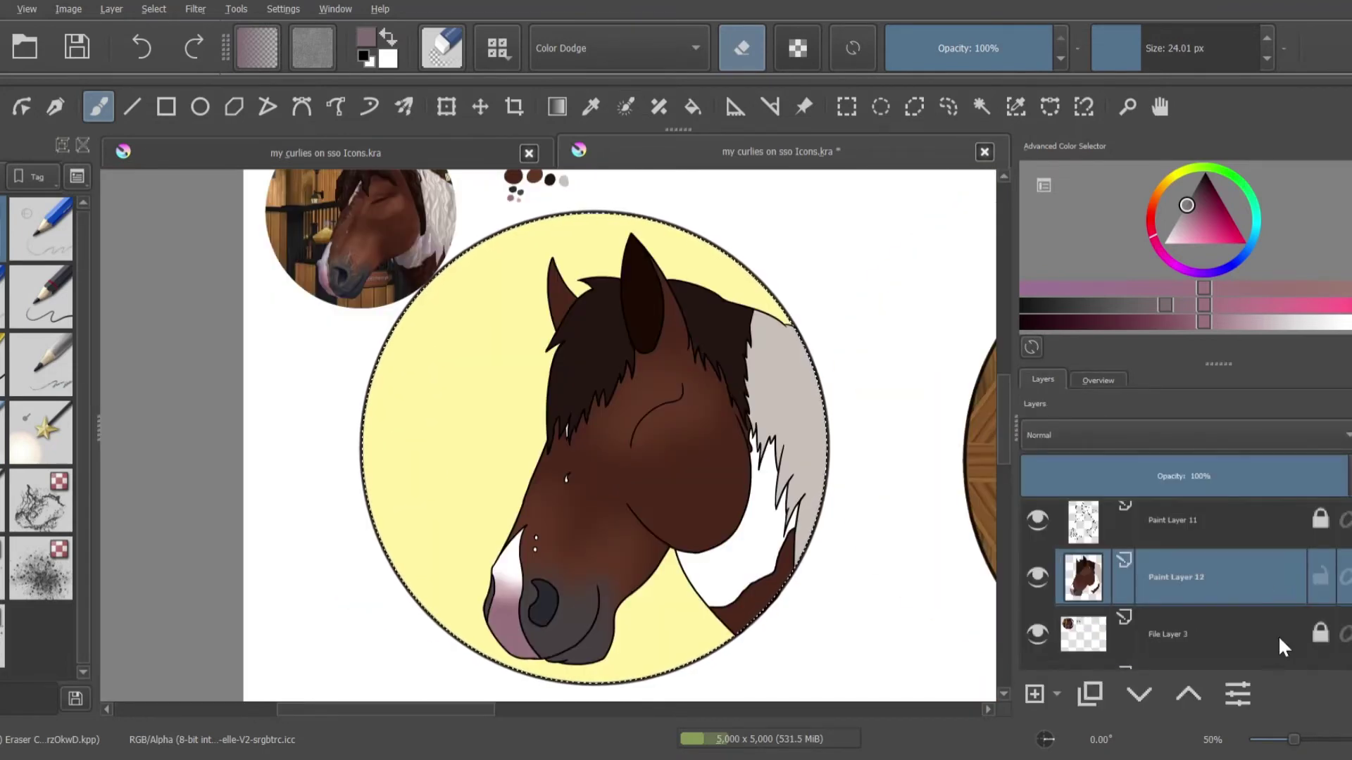
Draw fine black hair strands across the dark forelock on a new layer with the Ink-3 Gpen brush at 5.45 px
{"action": "key", "text": "p"}
{"action": "left_click", "coordinate": [619, 325]}
{"action": "scroll", "coordinate": [607, 327], "scroll_direction": "up", "scroll_amount": 3}
{"action": "key", "text": "b"}
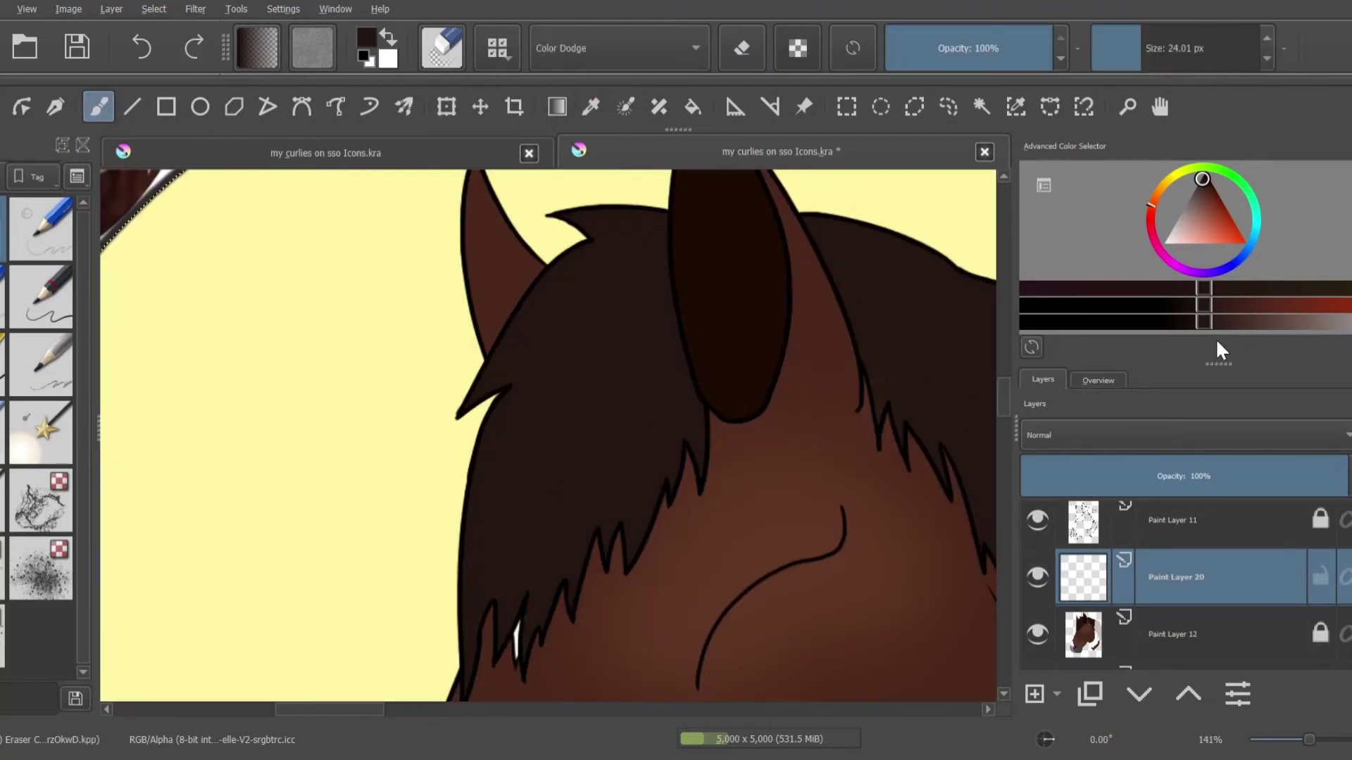
{"action": "key", "text": "d"}
{"action": "key", "text": "slash"}
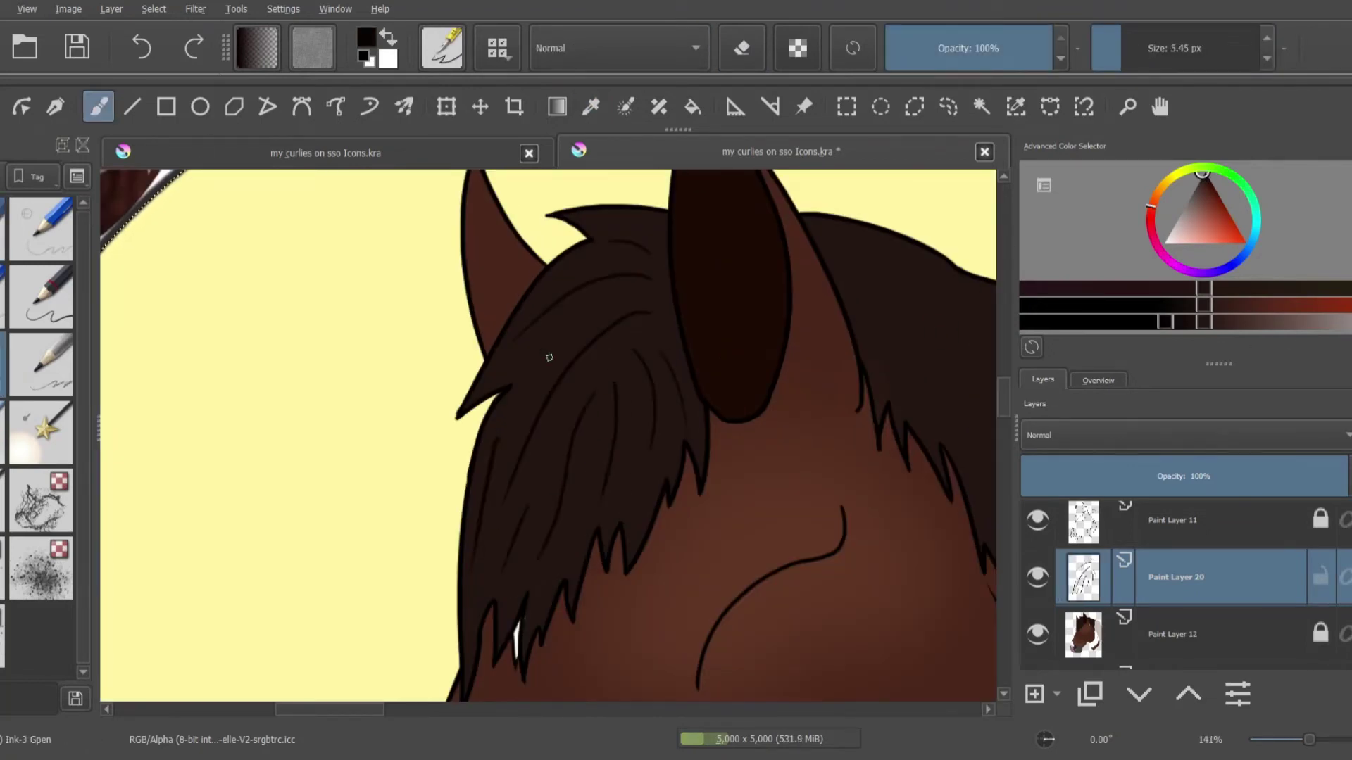
Draw matching black strands through the dark mane behind the near ear and blur the mane strands softly
{"action": "left_click", "coordinate": [1098, 380]}
{"action": "left_click", "coordinate": [1158, 506]}
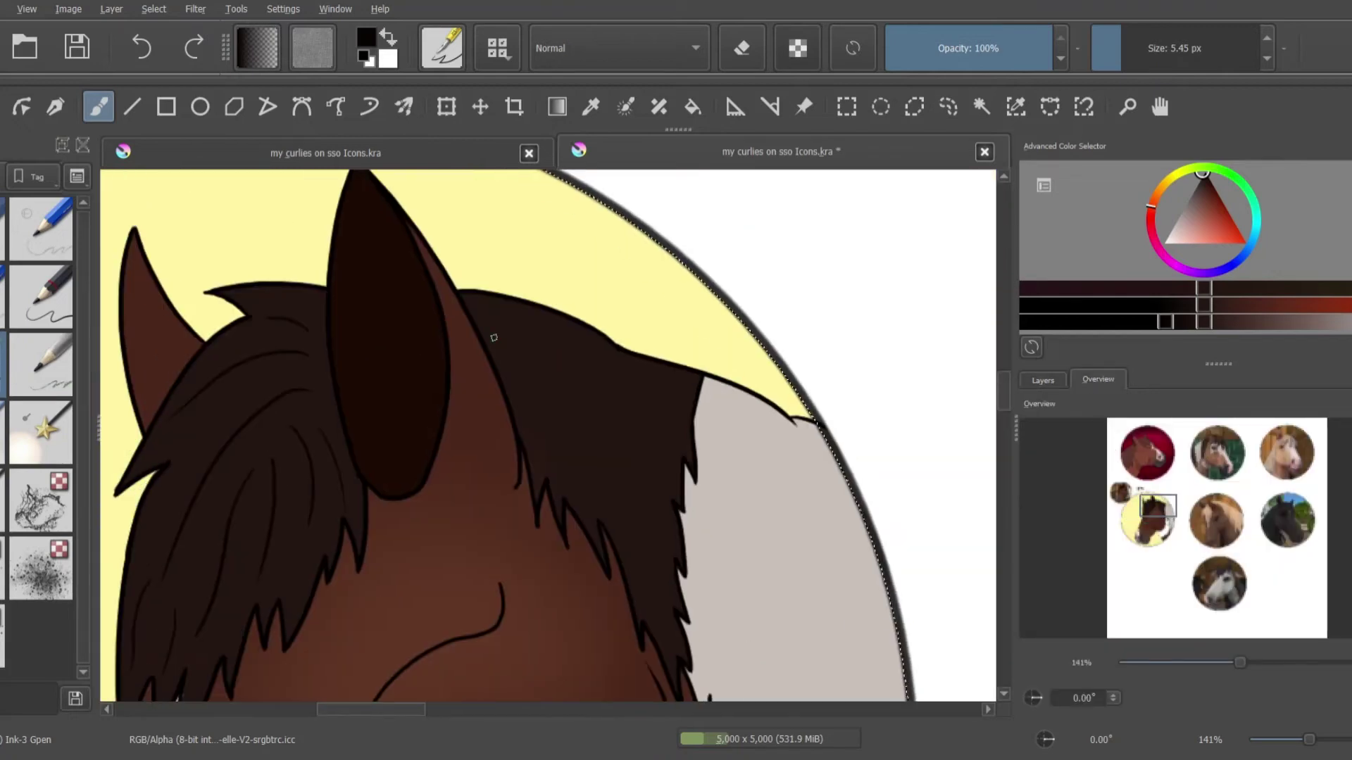
{"action": "left_click_drag", "start_coordinate": [489, 320], "coordinate": [531, 433]}
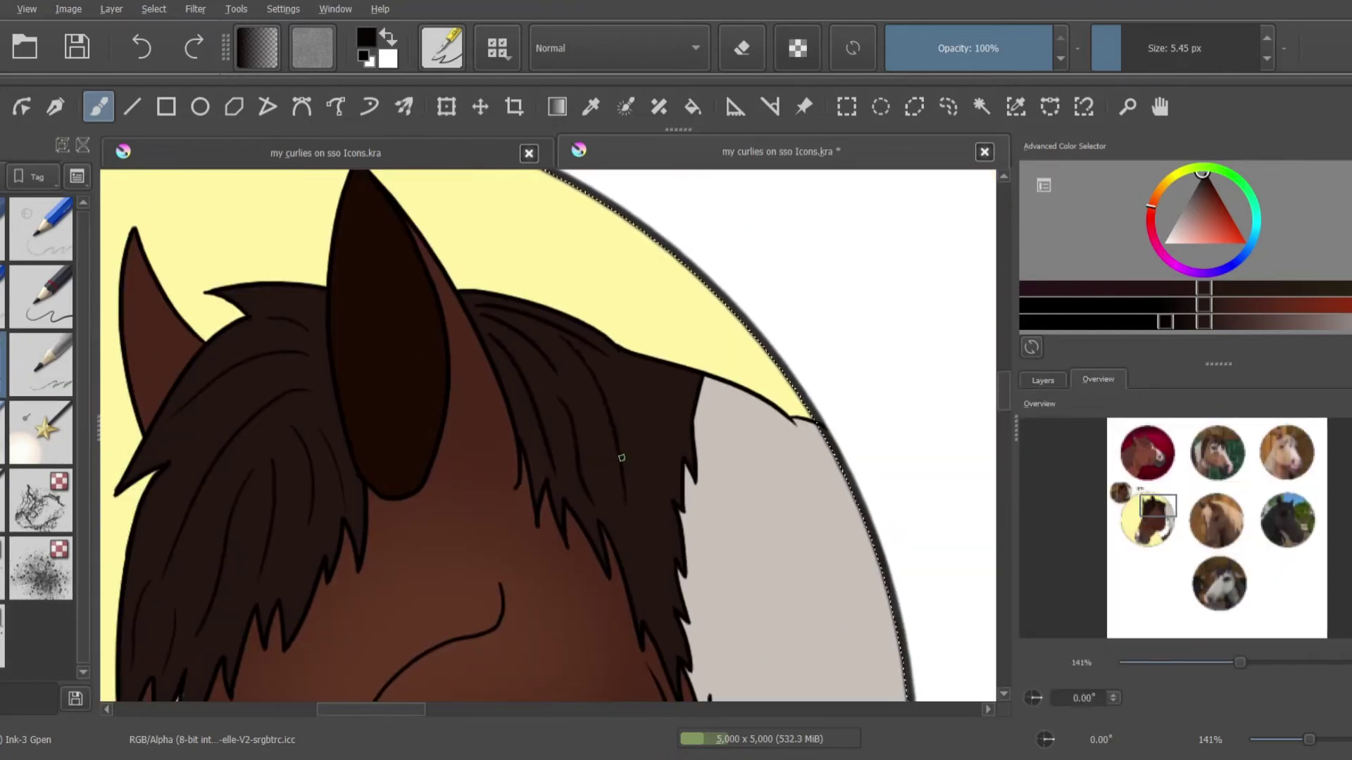
{"action": "left_click_drag", "start_coordinate": [618, 350], "coordinate": [673, 425]}
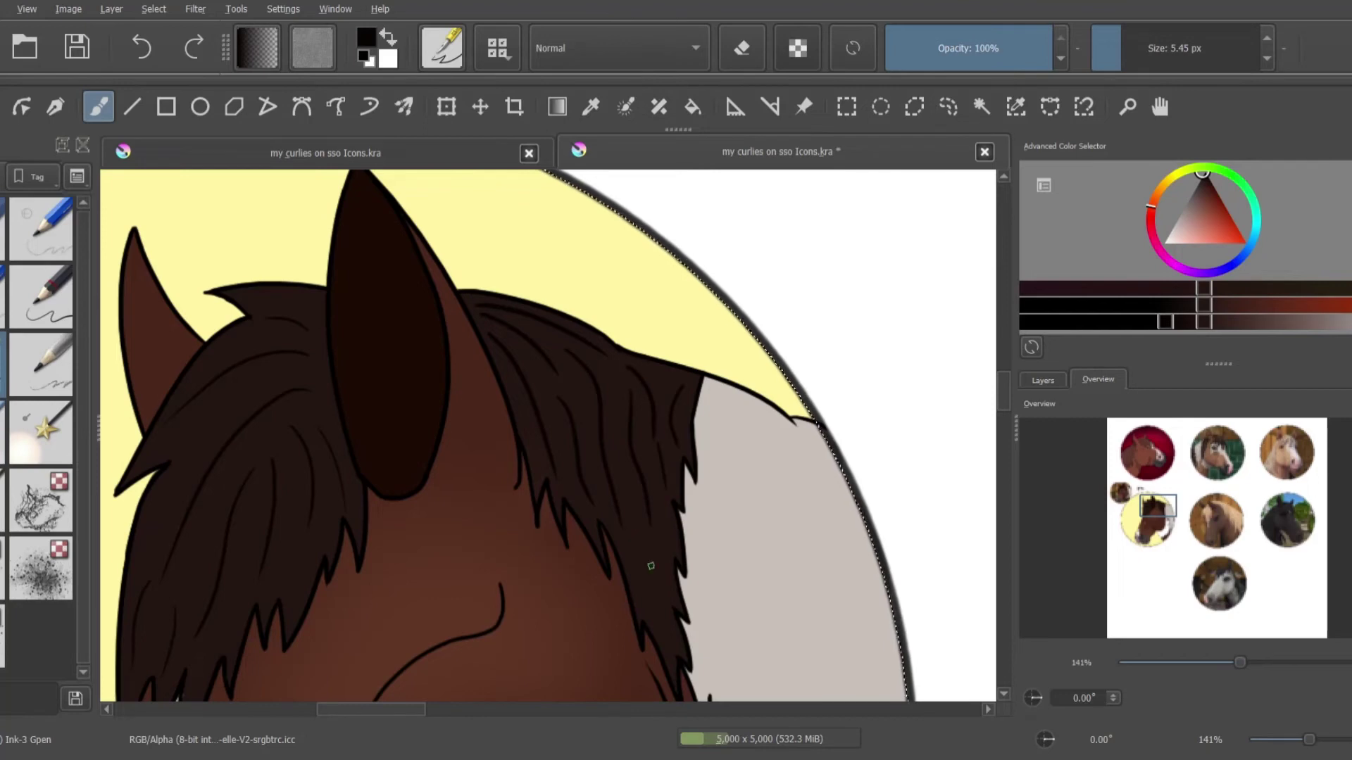
{"action": "key", "text": "slash"}
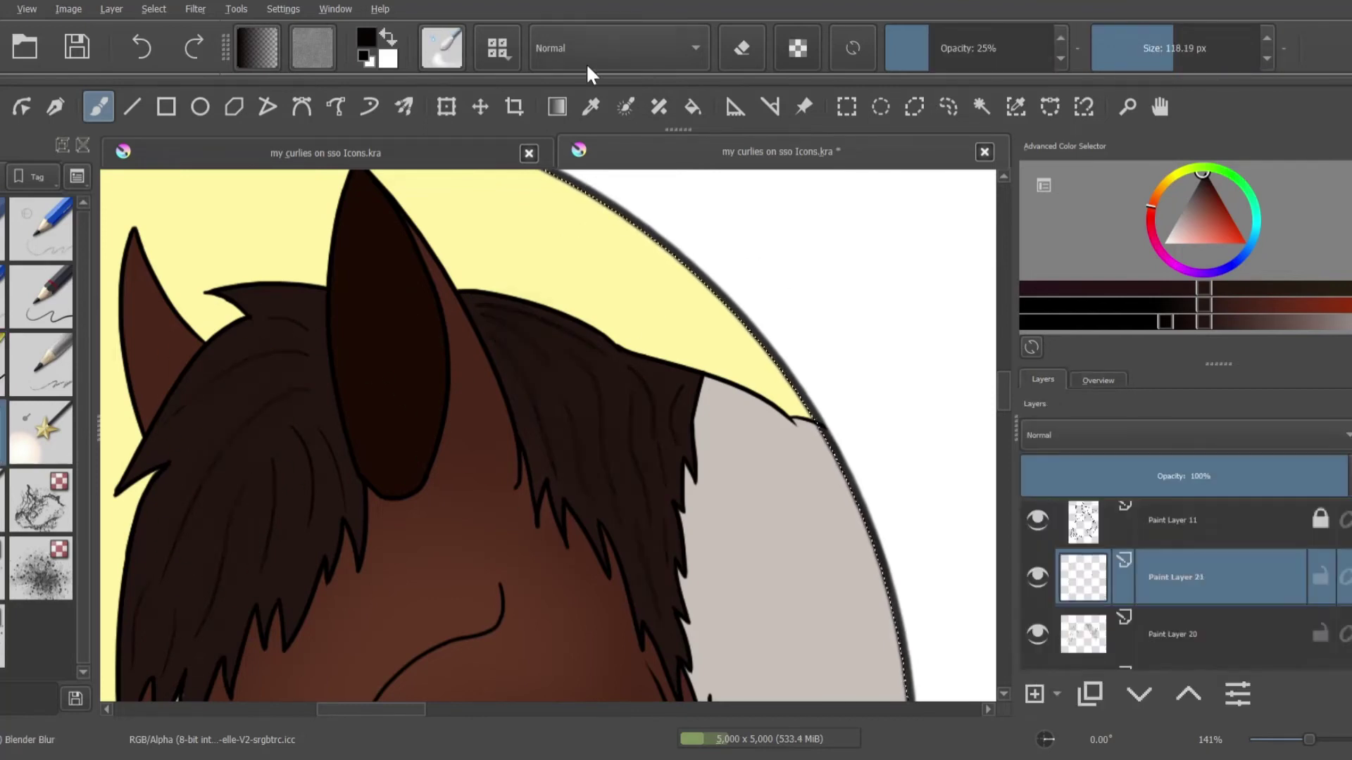
Sample the pale mane colour, darken it to mid grey, and draw strands through the pale mane at 25% brush opacity
{"action": "left_click", "coordinate": [590, 107]}
{"action": "left_click", "coordinate": [1199, 315]}
{"action": "left_click_drag", "start_coordinate": [1159, 308], "coordinate": [1148, 308]}
{"action": "key", "text": "slash"}
{"action": "left_click", "coordinate": [1099, 380]}
{"action": "left_click_drag", "start_coordinate": [604, 399], "coordinate": [449, 287]}
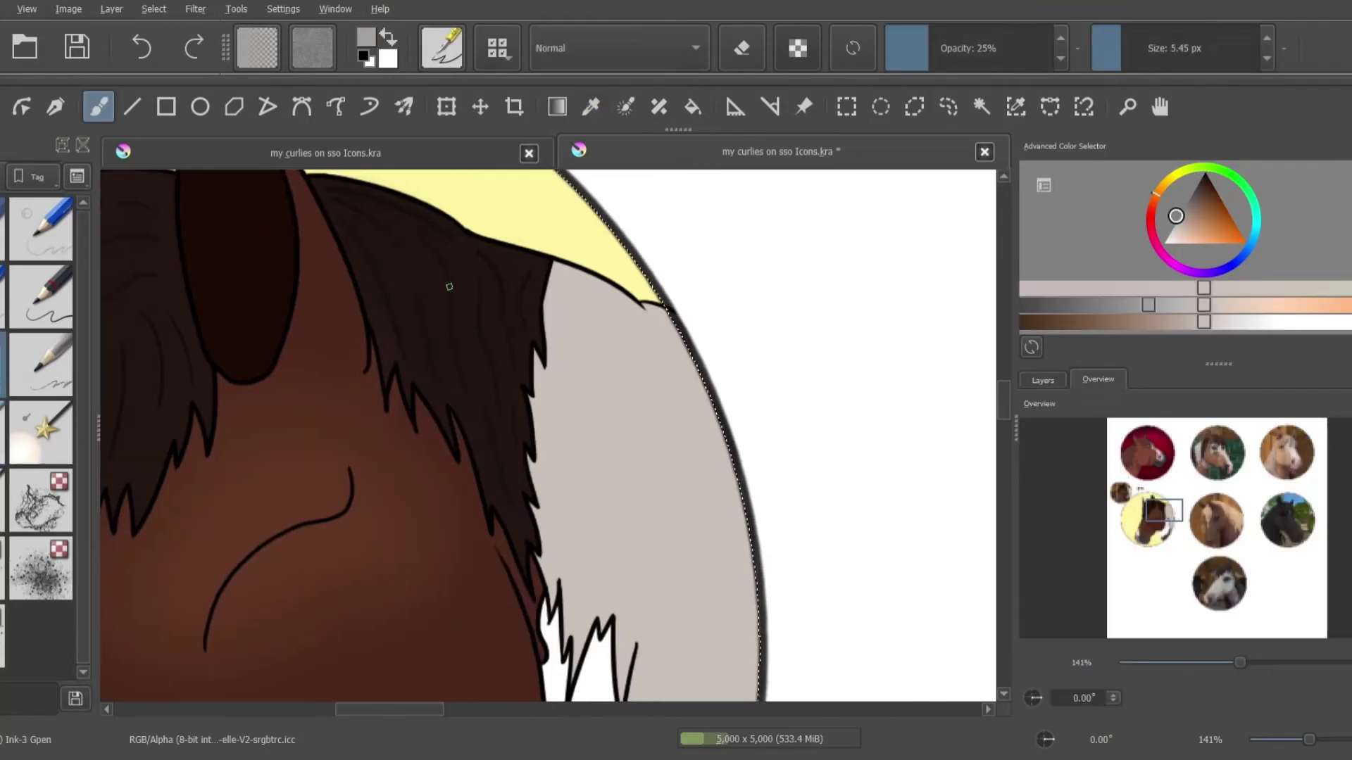
{"action": "key", "text": "k"}
{"action": "key", "text": "k"}
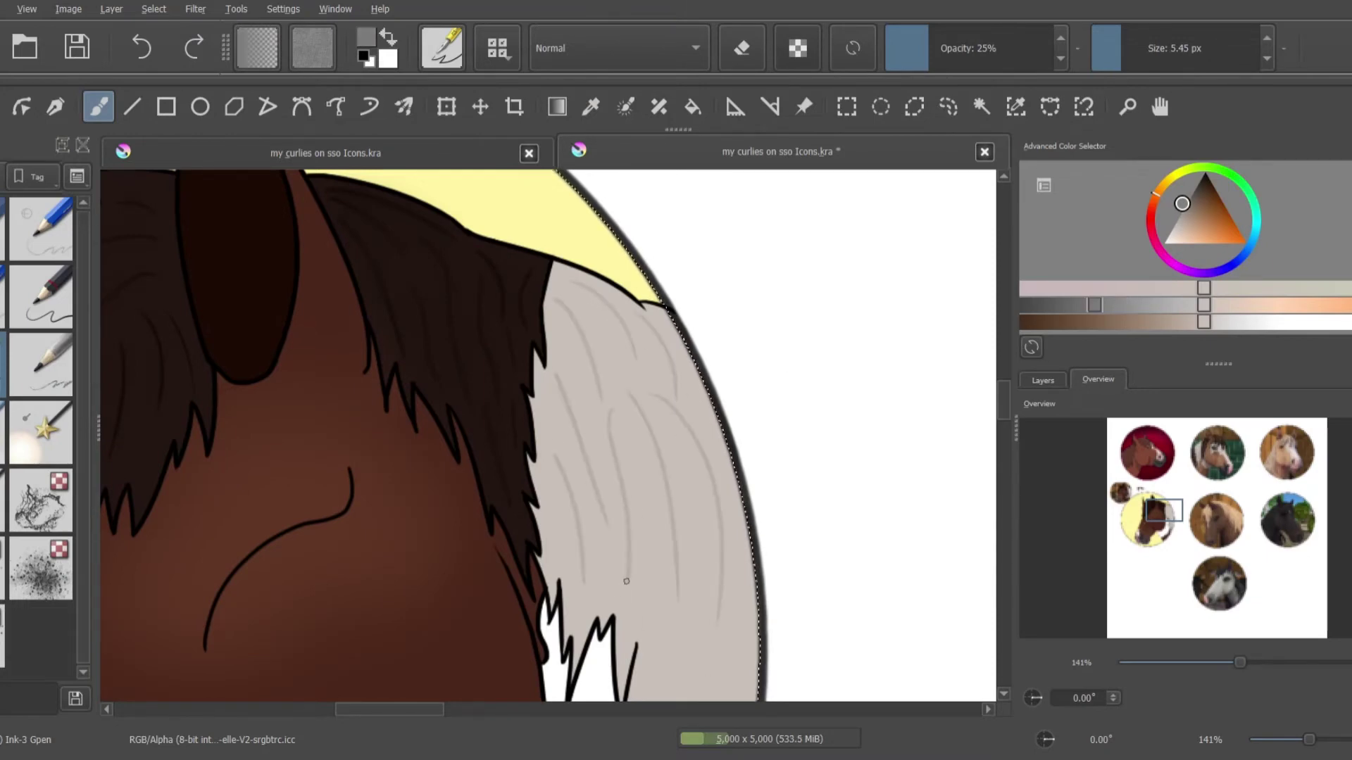
{"action": "left_click_drag", "start_coordinate": [626, 581], "coordinate": [557, 353]}
Blur the grey strands in the pale mane at 23% brush opacity and reduce their layer's opacity to about 82%
{"action": "key", "text": "slash"}
{"action": "left_click_drag", "start_coordinate": [452, 177], "coordinate": [396, 332]}
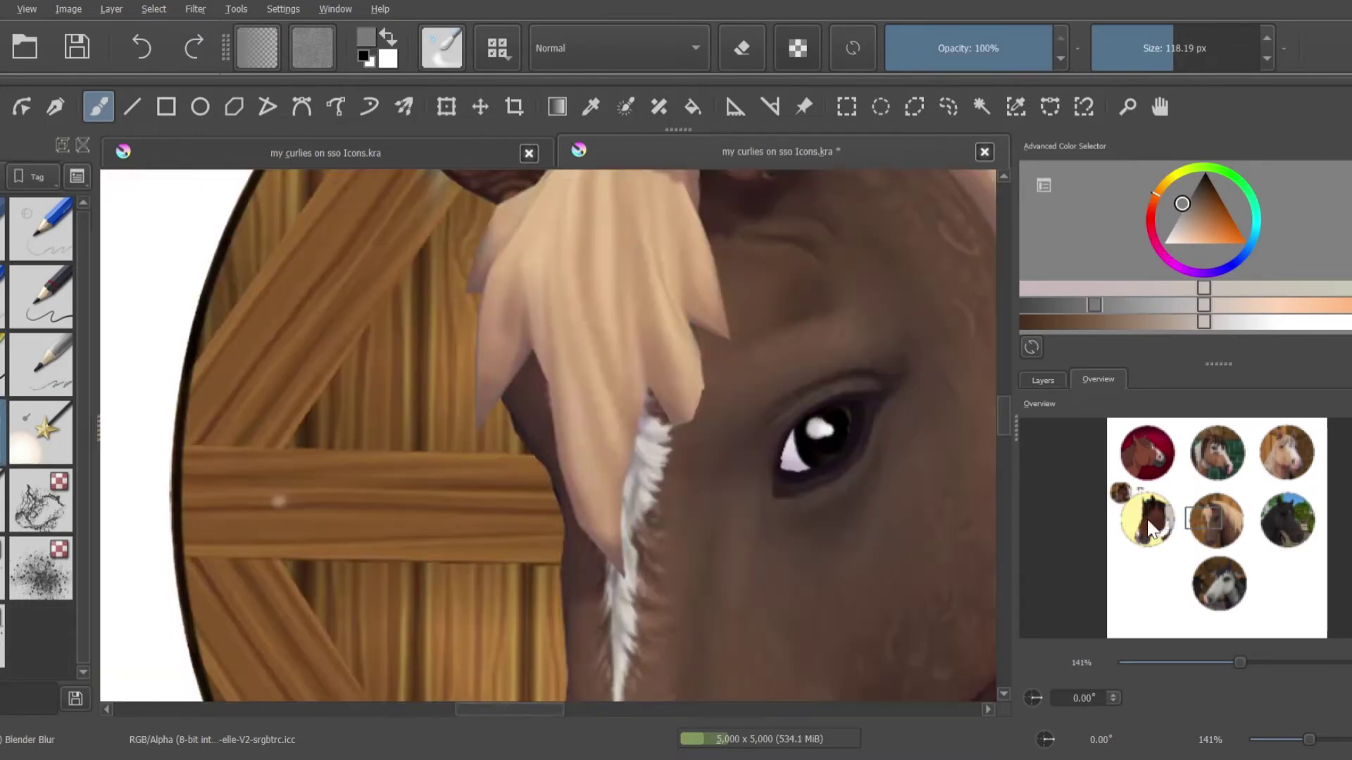
{"action": "left_click_drag", "start_coordinate": [947, 49], "coordinate": [924, 59]}
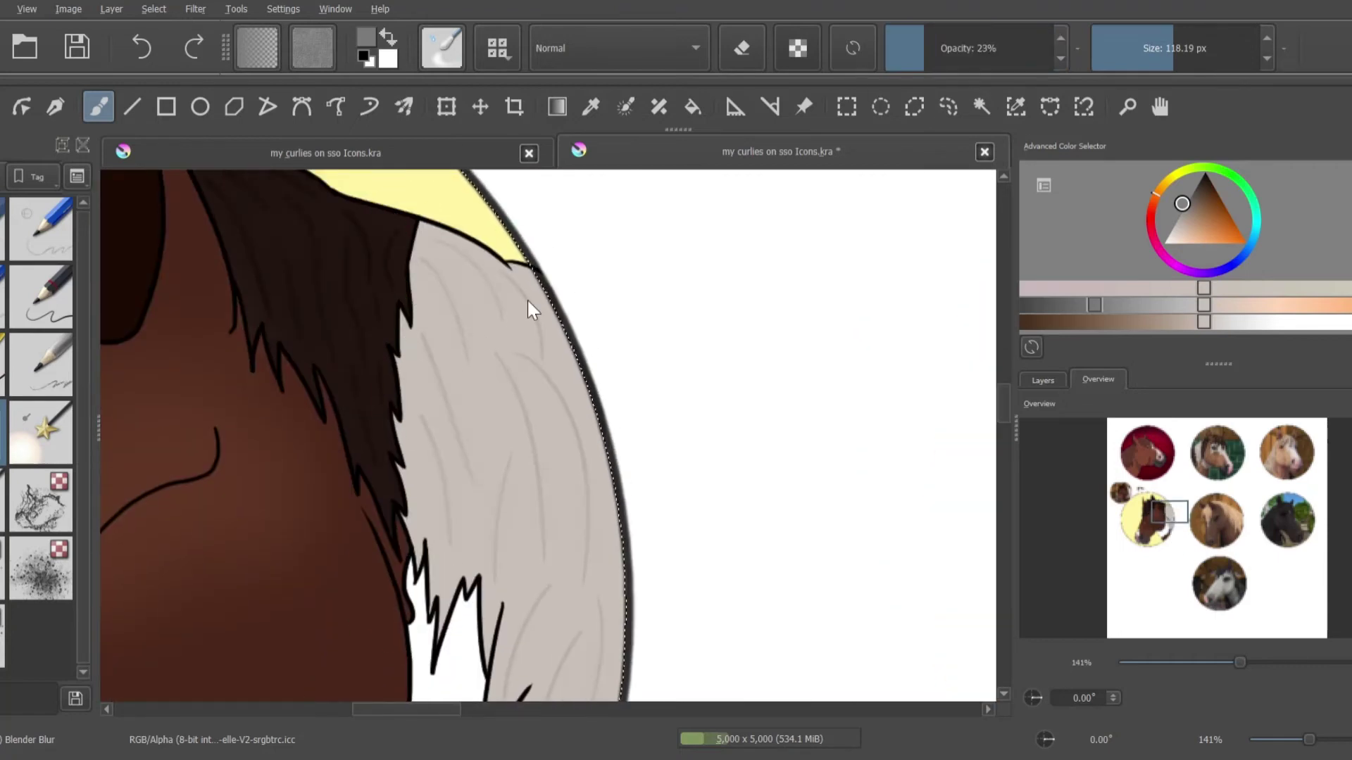
{"action": "scroll", "coordinate": [775, 361], "scroll_direction": "down", "scroll_amount": 3}
{"action": "left_click", "coordinate": [1043, 380]}
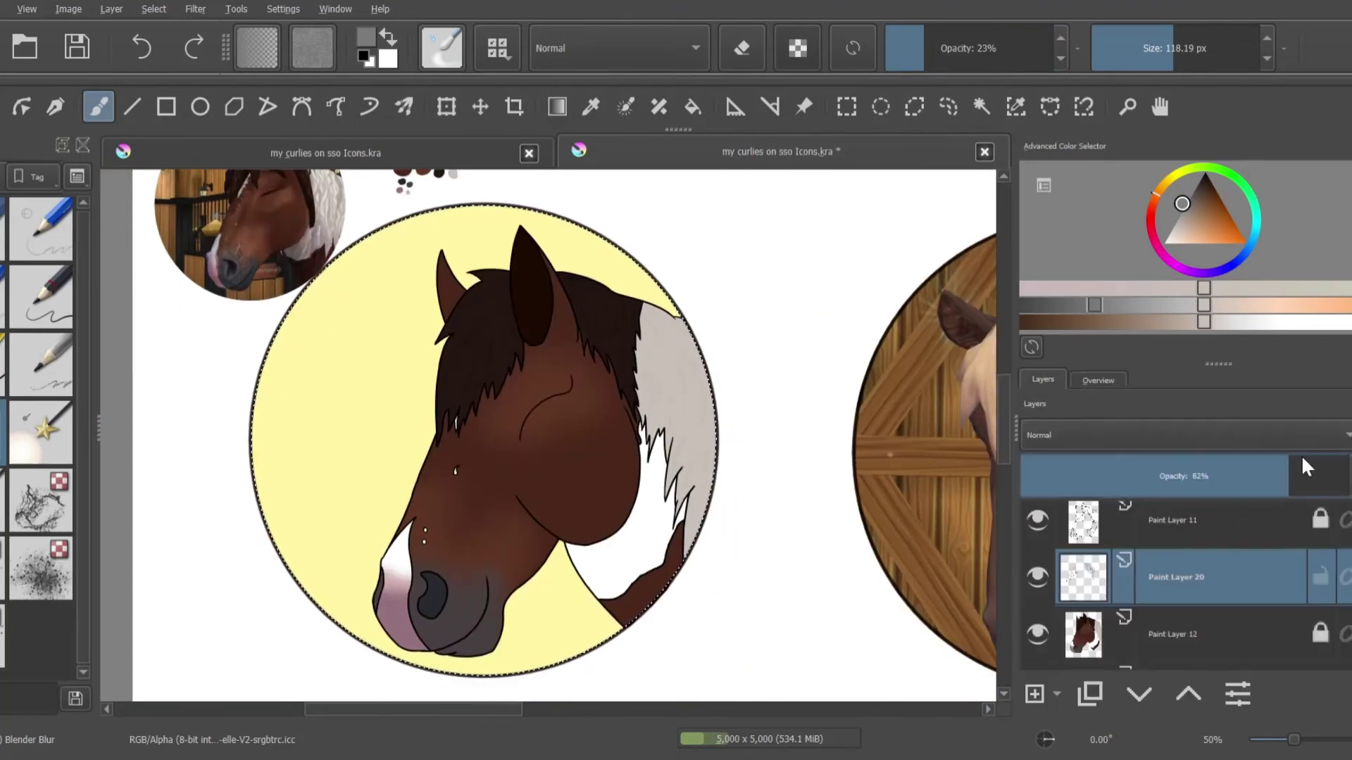
Add a layer and draw lighter brown highlight strands through the forelock using a brown sampled from the horse
{"action": "key", "text": "Insert"}
{"action": "scroll", "coordinate": [533, 261], "scroll_direction": "up", "scroll_amount": 4}
{"action": "key", "text": "slash"}
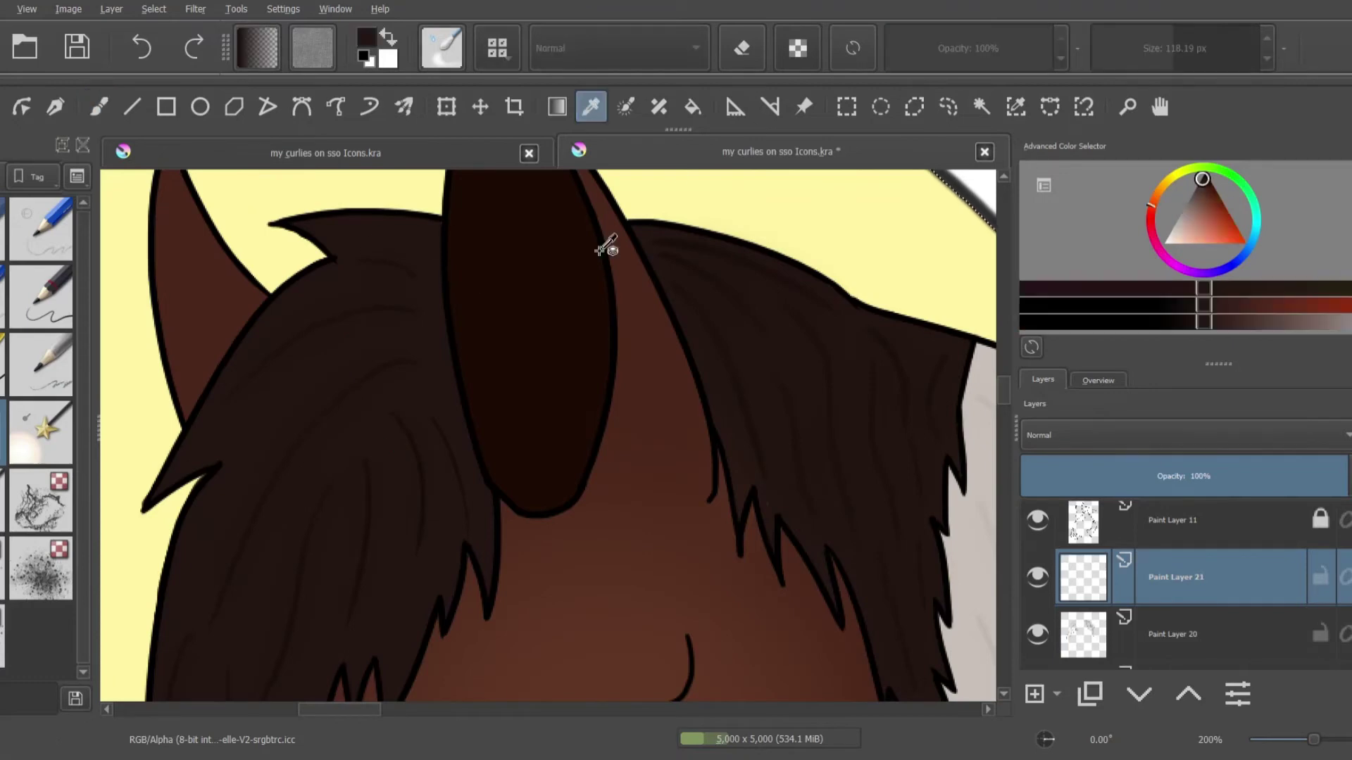
{"action": "scroll", "coordinate": [439, 271], "scroll_direction": "down", "scroll_amount": 1}
{"action": "left_click", "coordinate": [338, 400], "text": "ctrl"}
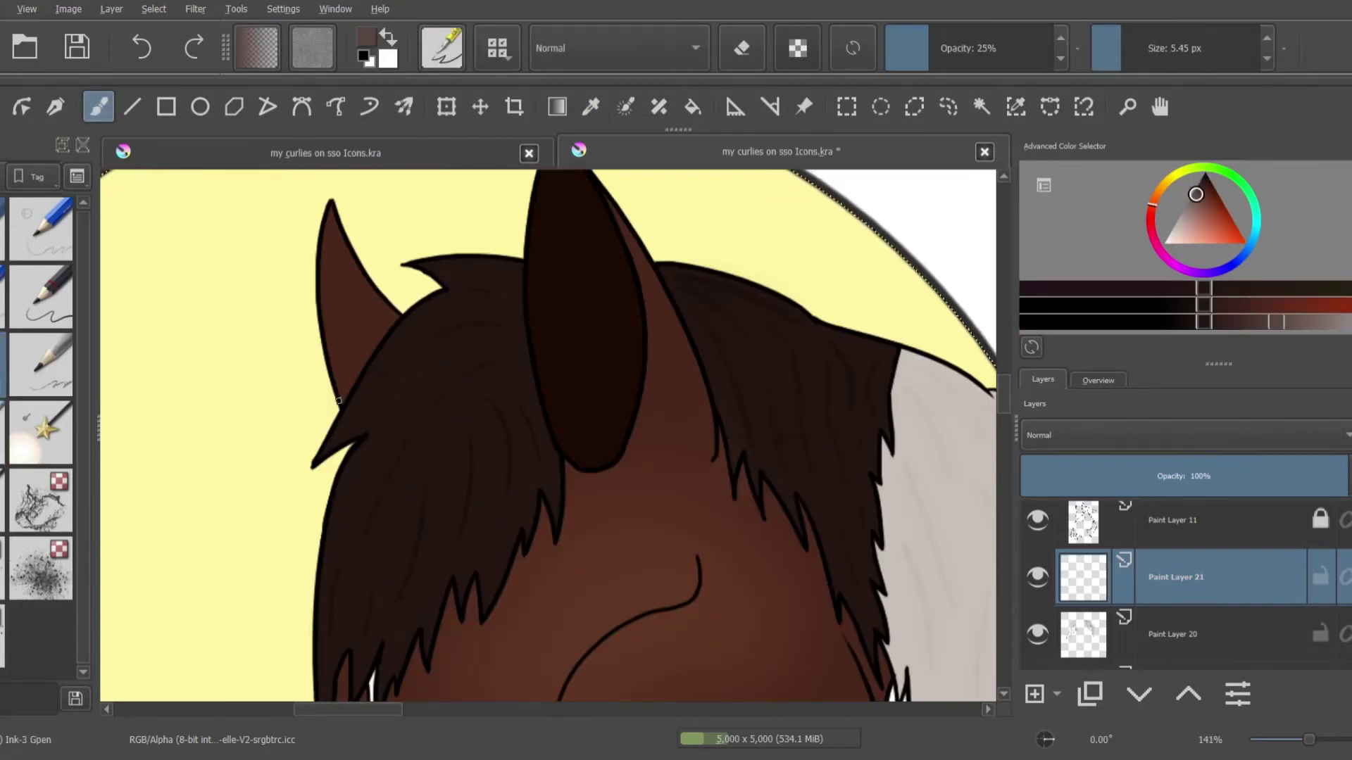
{"action": "left_click_drag", "start_coordinate": [375, 512], "coordinate": [483, 389]}
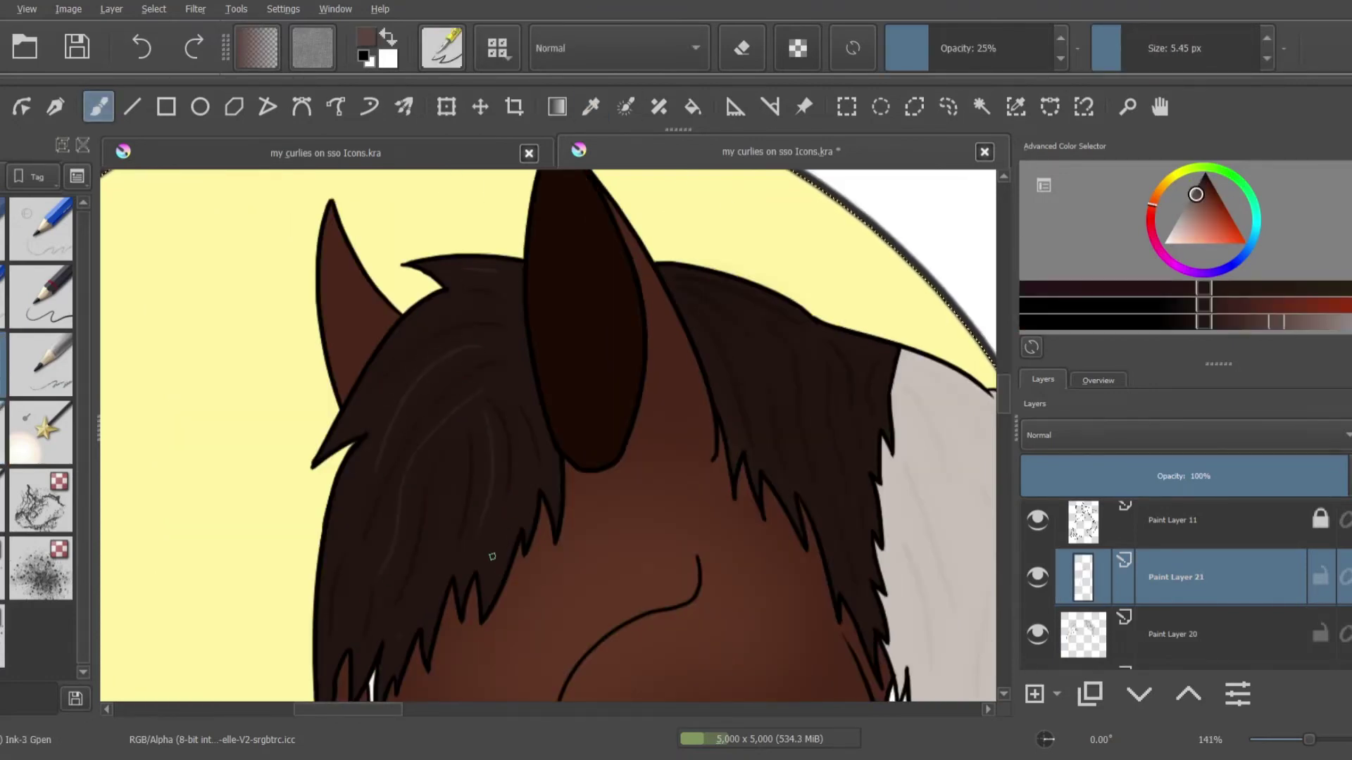
Continue the brown highlights into the dark mane behind the ear, blur them, and lower the highlight layer's opacity
{"action": "key", "text": "period"}
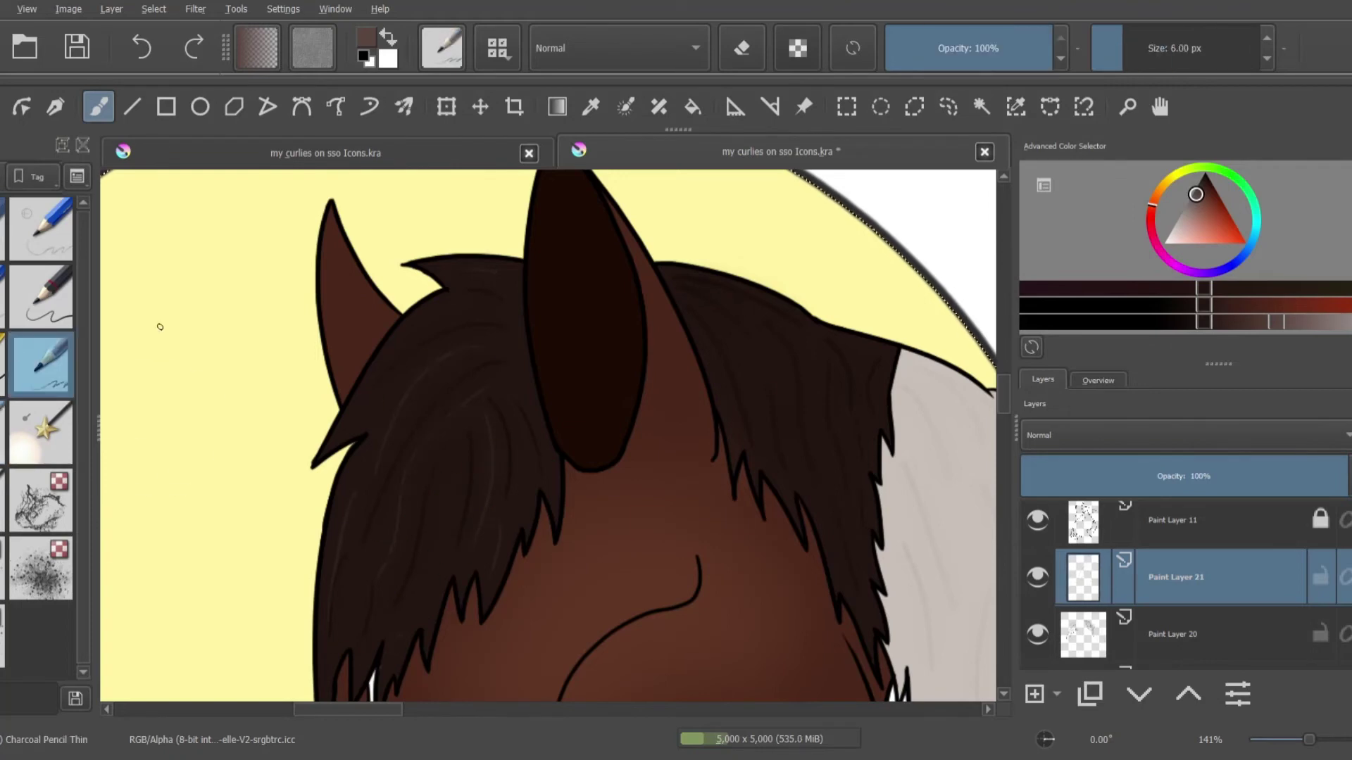
{"action": "key", "text": "comma"}
{"action": "key", "text": "comma"}
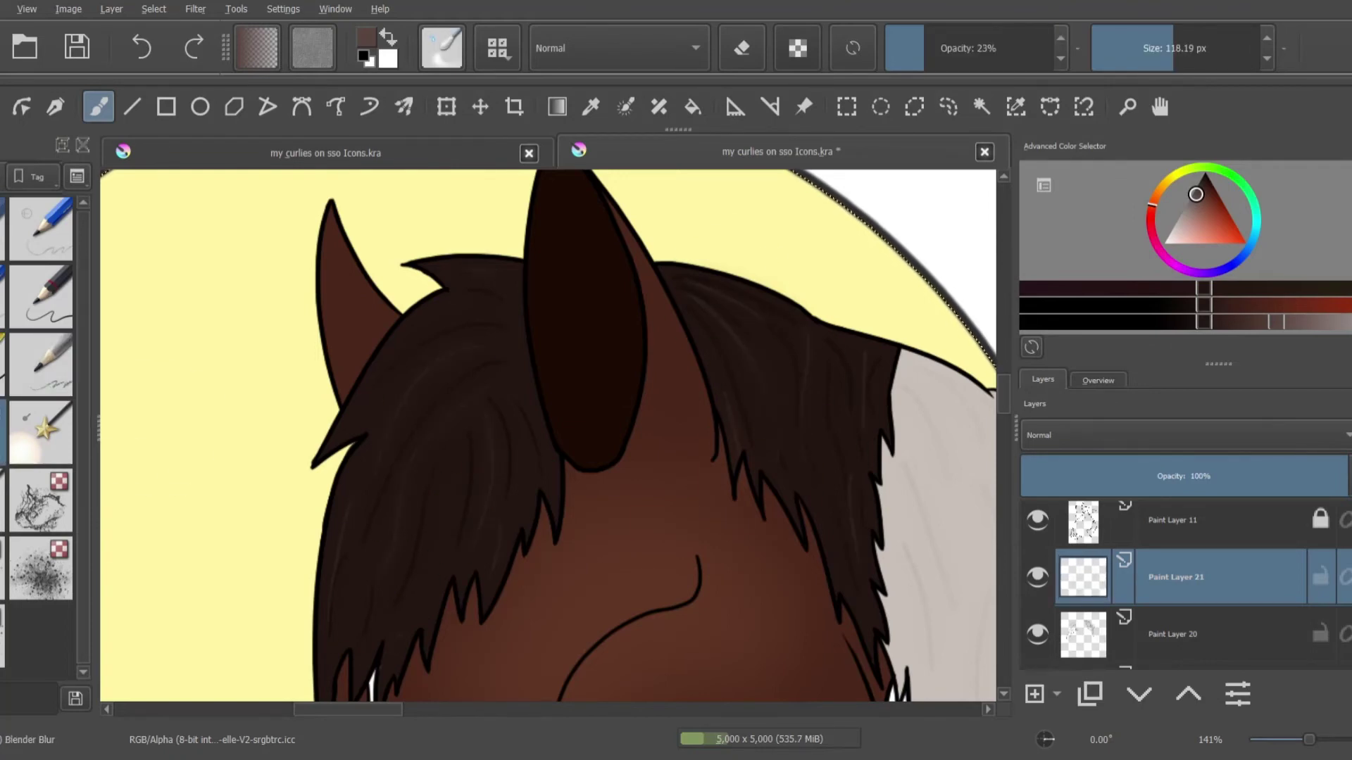
{"action": "key", "text": "minus"}
{"action": "key", "text": "minus"}
{"action": "left_click_drag", "start_coordinate": [1248, 476], "coordinate": [1263, 507]}
Add a layer and draw near-white highlight strands through the upper pale mane using a lightened sample of its colour
{"action": "key", "text": "Insert"}
{"action": "key", "text": "plus"}
{"action": "key", "text": "plus"}
{"action": "left_click", "coordinate": [754, 392], "text": "ctrl"}
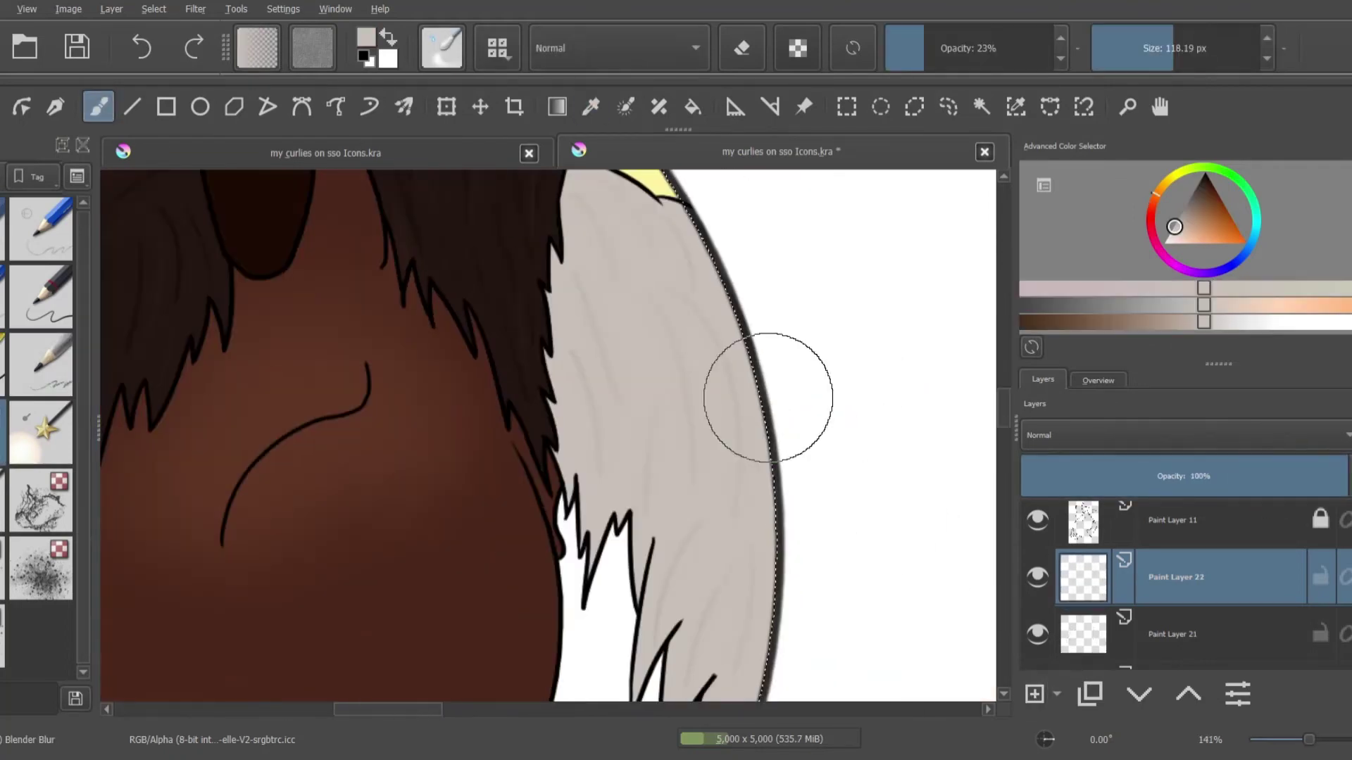
{"action": "key", "text": "period"}
{"action": "left_click", "coordinate": [1250, 322]}
{"action": "left_click_drag", "start_coordinate": [595, 184], "coordinate": [629, 248]}
{"action": "mouse_move", "coordinate": [666, 173]}
{"action": "left_mouse_down"}
{"action": "mouse_move", "coordinate": [722, 282]}
{"action": "mouse_move", "coordinate": [719, 486]}
{"action": "left_mouse_up"}
{"action": "left_click_drag", "start_coordinate": [588, 252], "coordinate": [639, 496]}
{"action": "key", "text": "ctrl+z"}
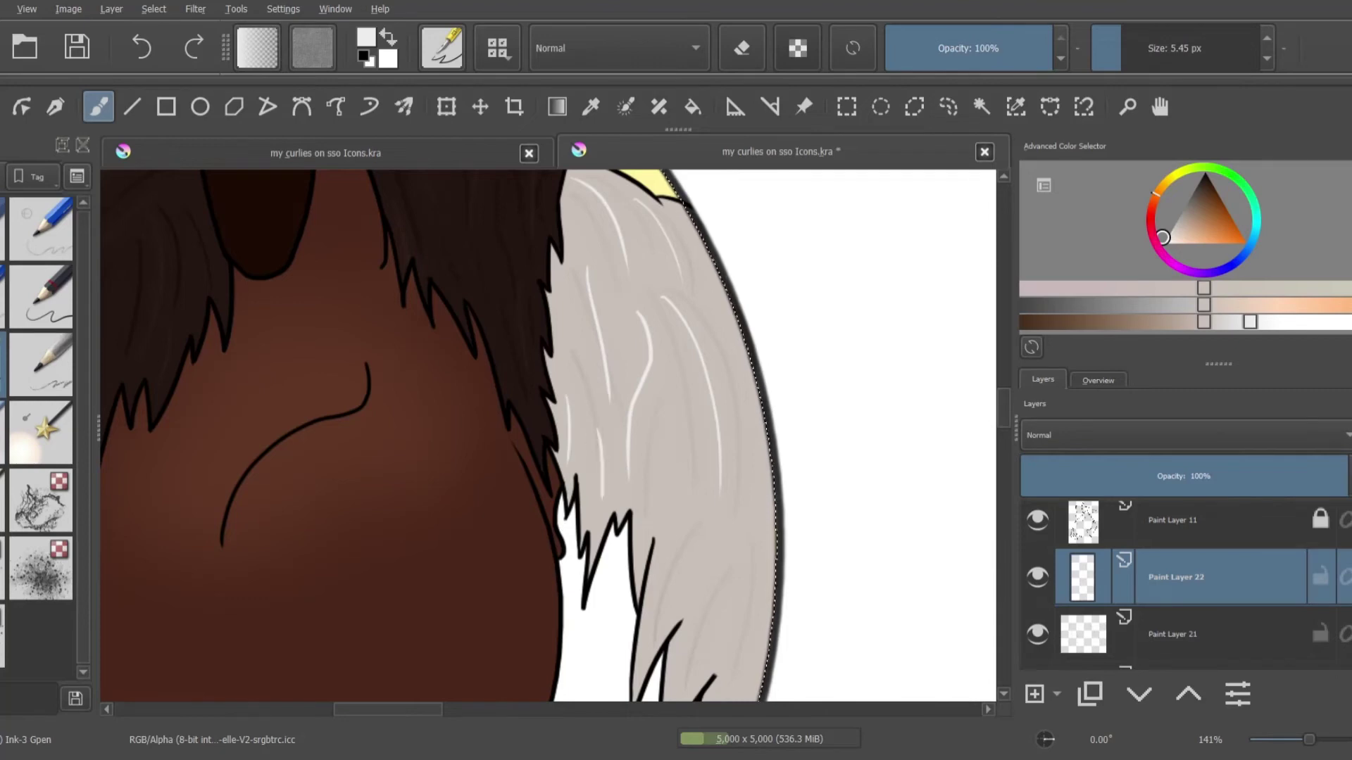
Extend the near-white highlights down the lower pale mane, blur them, and reduce their layer's opacity to about 58%
{"action": "left_click", "coordinate": [1098, 380]}
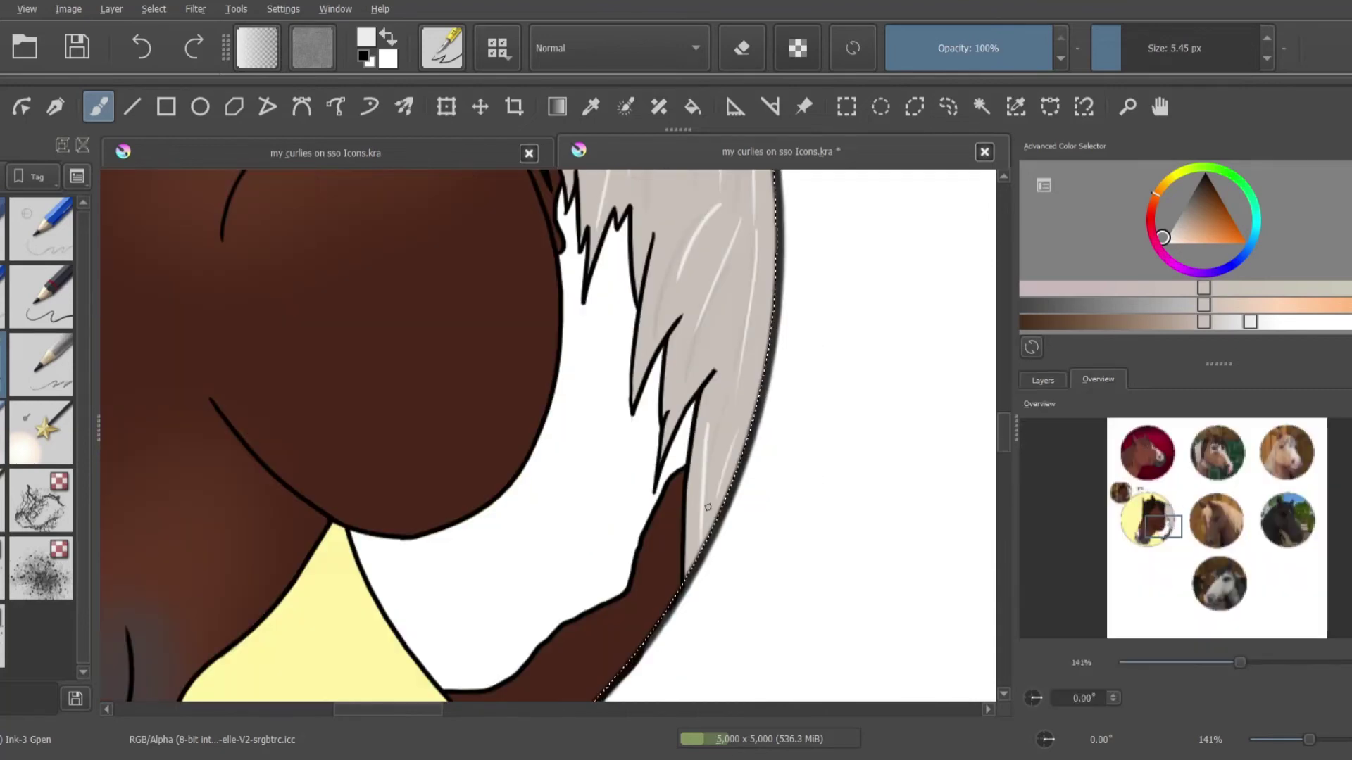
{"action": "key", "text": "comma"}
{"action": "left_click", "coordinate": [1042, 379]}
{"action": "key", "text": "minus"}
{"action": "key", "text": "minus"}
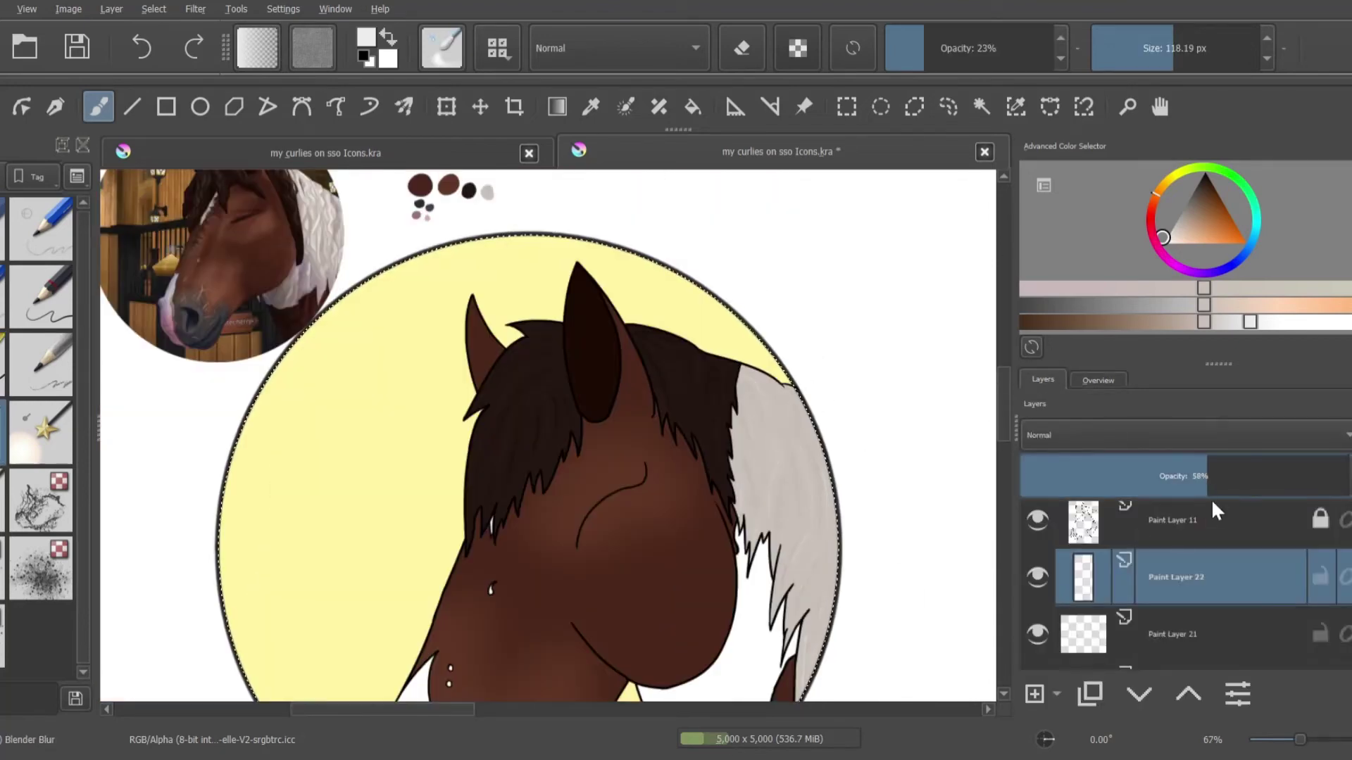
Merge the mane strand layers into Paint Layer 12
{"action": "left_click", "coordinate": [1098, 380]}
{"action": "key", "text": "minus"}
{"action": "left_click", "coordinate": [1042, 379]}
{"action": "left_click", "coordinate": [1123, 645]}
On a new low-opacity layer, paint black shadows under the jaw, around the lower cheek and on the neck at 28.53 px
{"action": "key", "text": "d"}
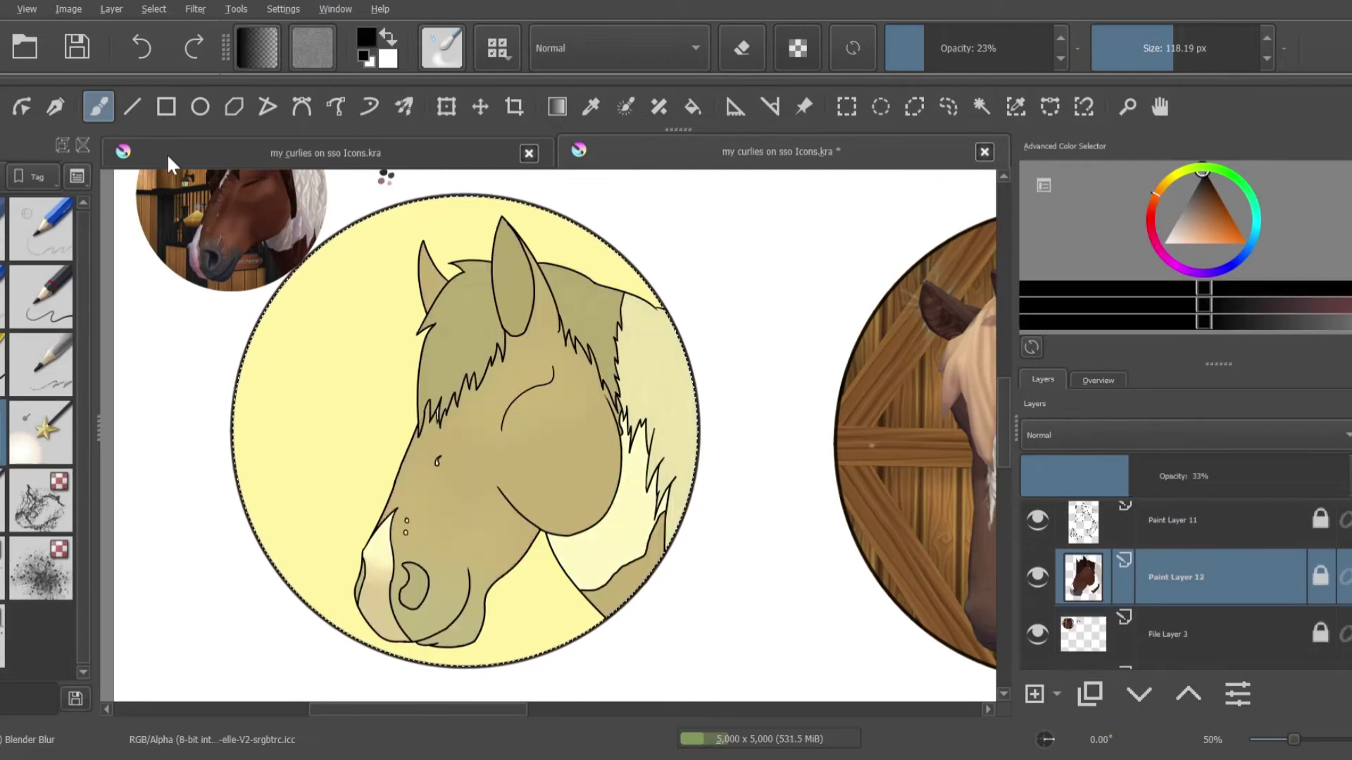
{"action": "key", "text": "Insert"}
{"action": "key", "text": "slash"}
{"action": "left_click_drag", "start_coordinate": [1157, 60], "coordinate": [1166, 60]}
{"action": "left_click", "coordinate": [1098, 380]}
{"action": "left_click", "coordinate": [1147, 452]}
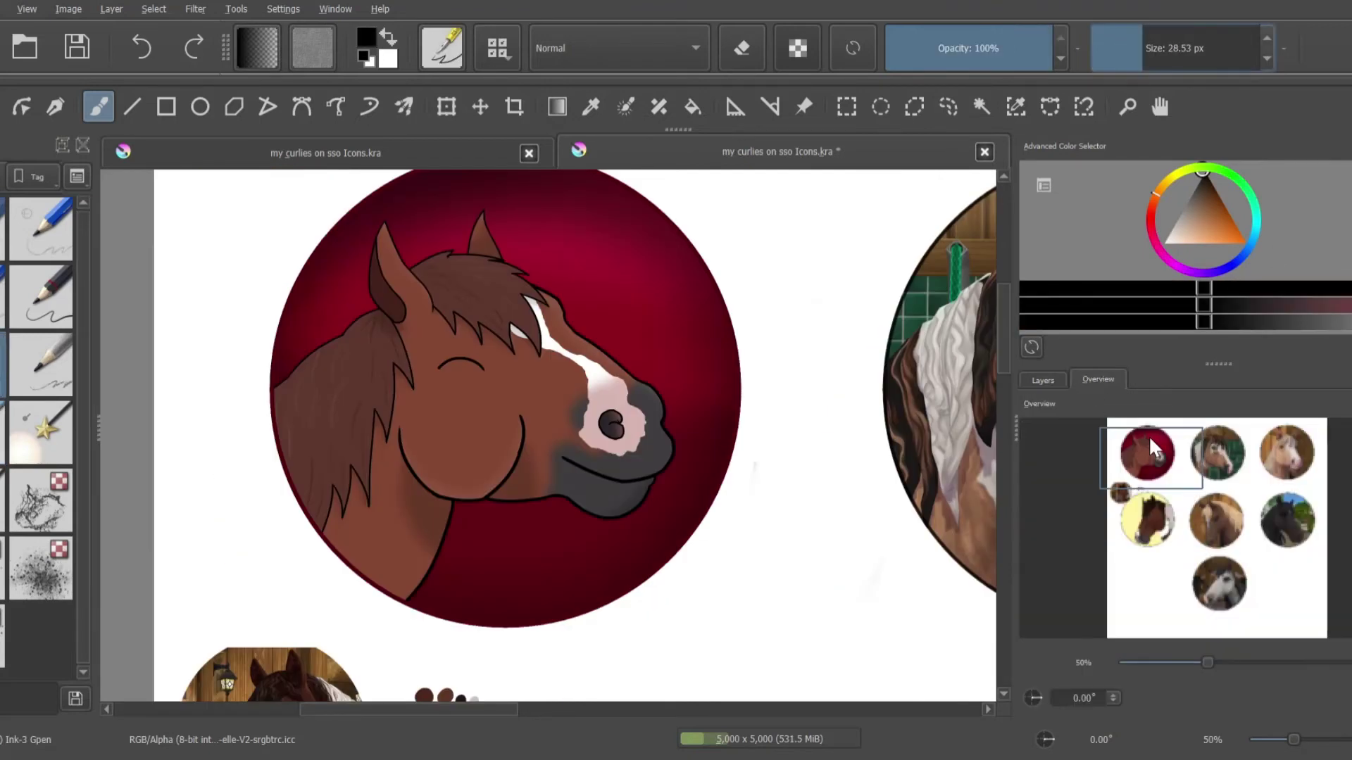
{"action": "left_click", "coordinate": [1150, 514]}
{"action": "left_click_drag", "start_coordinate": [619, 549], "coordinate": [606, 694]}
{"action": "left_click_drag", "start_coordinate": [563, 556], "coordinate": [547, 619]}
Paint further shadow strokes beneath the chin and around the base of the far ear
{"action": "key", "text": "plus"}
{"action": "key", "text": "plus"}
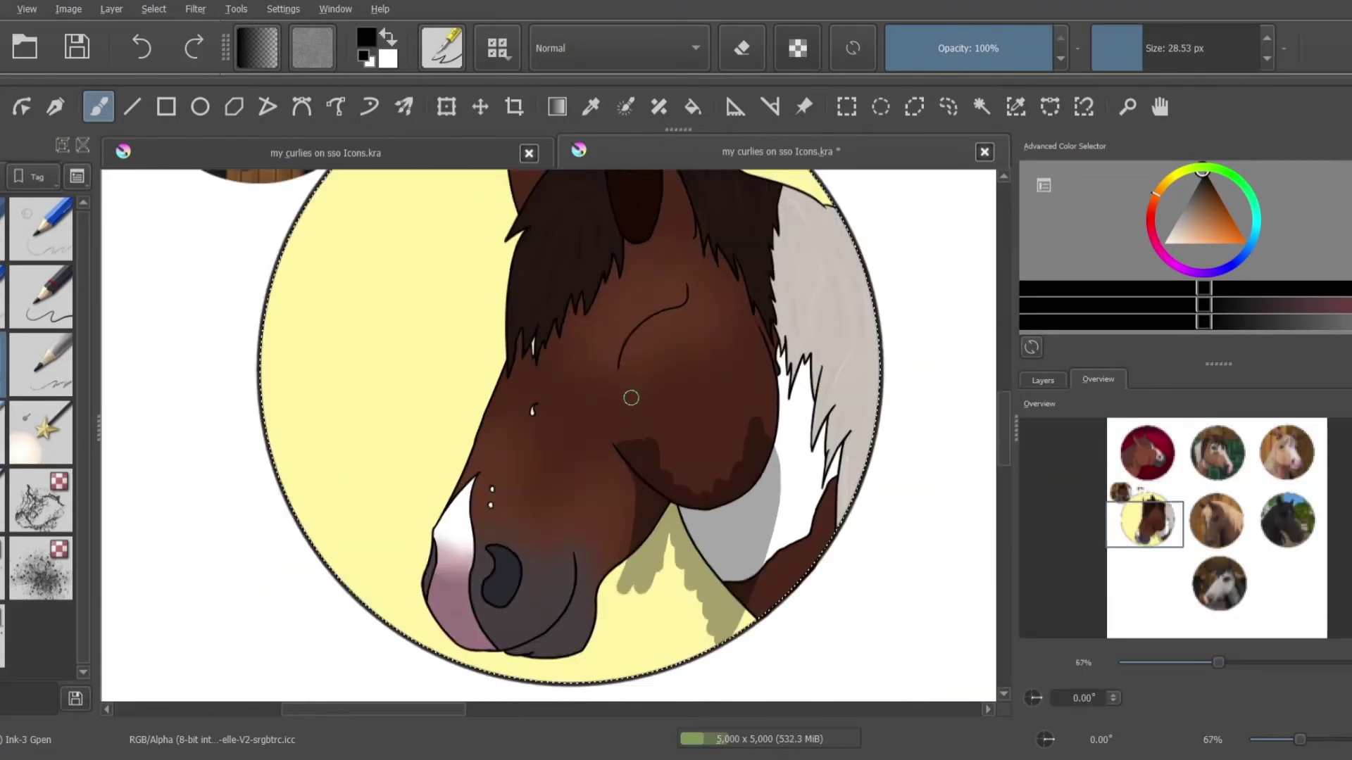
{"action": "scroll", "coordinate": [507, 436], "scroll_direction": "down", "scroll_amount": 2}
{"action": "left_click_drag", "start_coordinate": [476, 561], "coordinate": [504, 580]}
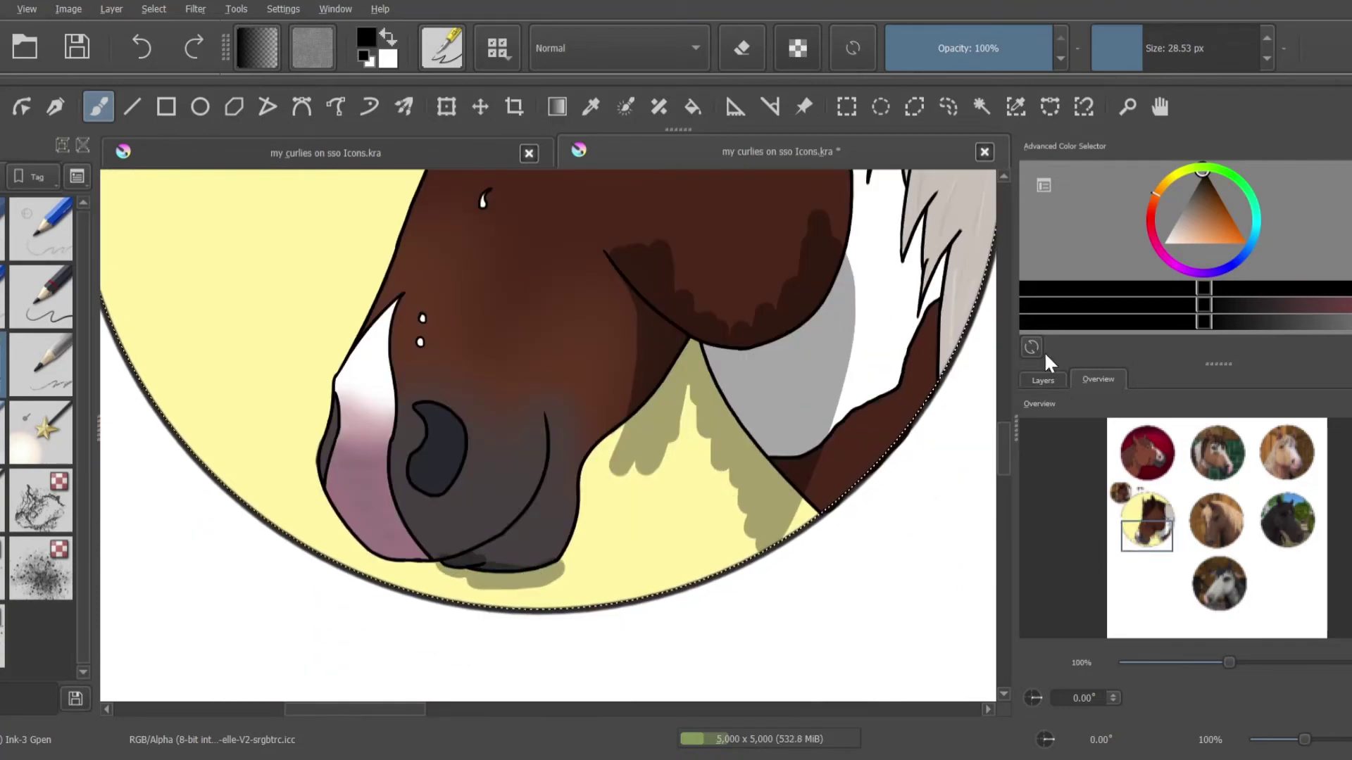
{"action": "left_click", "coordinate": [1147, 506]}
{"action": "left_click", "coordinate": [1158, 538]}
Blur the shadow edges on the neck, jaw and far ear with the Blender Blur brush
{"action": "key", "text": "slash"}
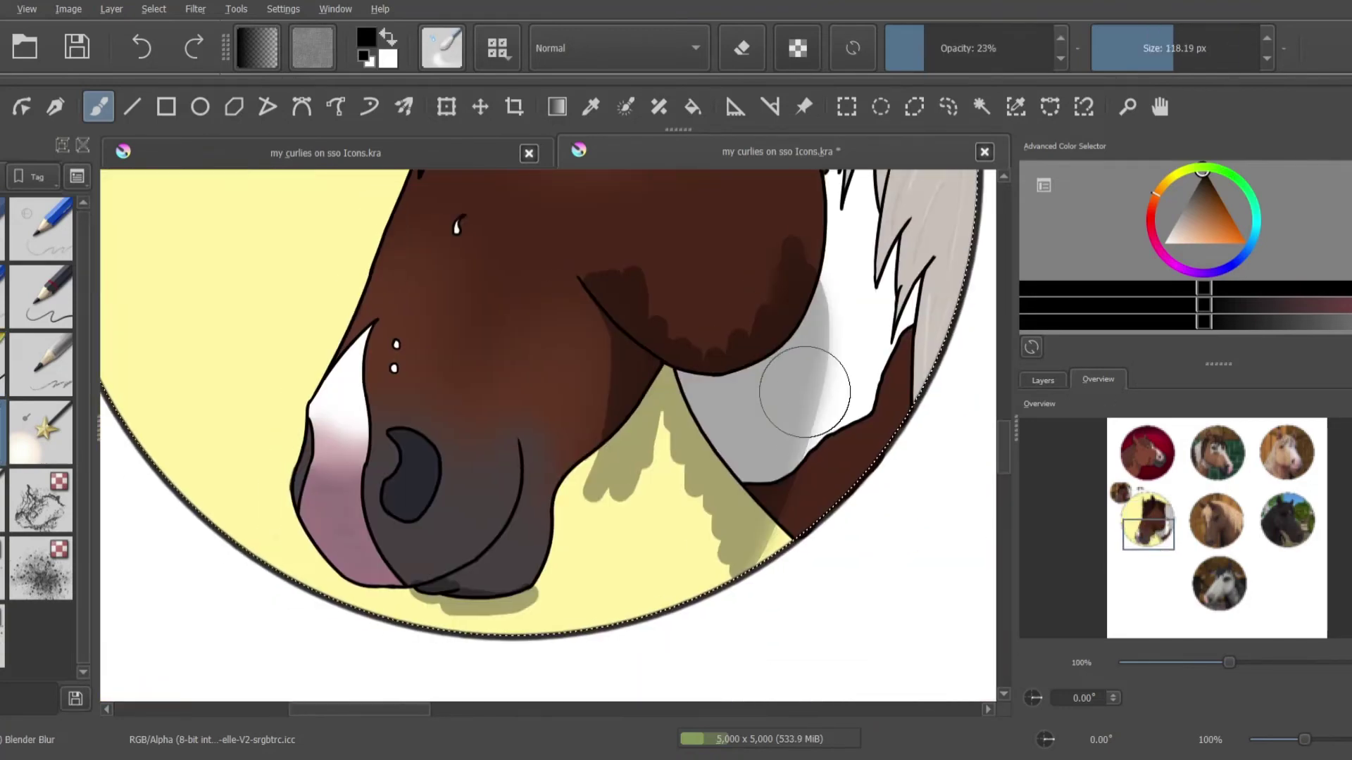
{"action": "left_click", "coordinate": [1147, 505]}
{"action": "left_click_drag", "start_coordinate": [618, 452], "coordinate": [631, 504]}
{"action": "left_click", "coordinate": [1155, 535]}
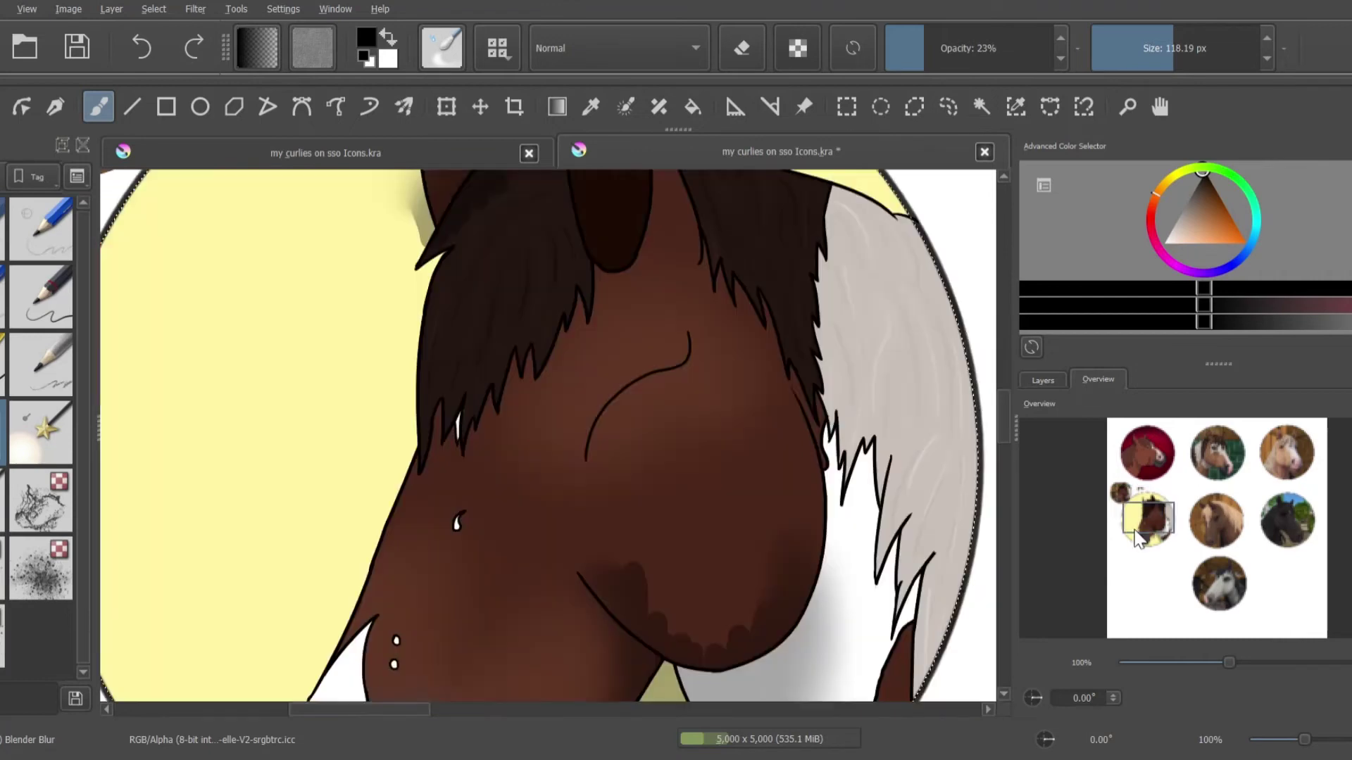
Select the background from the line-art layer and erase the shadow overspill outside the horse on the shading layer at 54.72 px
{"action": "left_click", "coordinate": [1043, 381]}
{"action": "left_click", "coordinate": [980, 106]}
{"action": "left_click", "coordinate": [707, 602]}
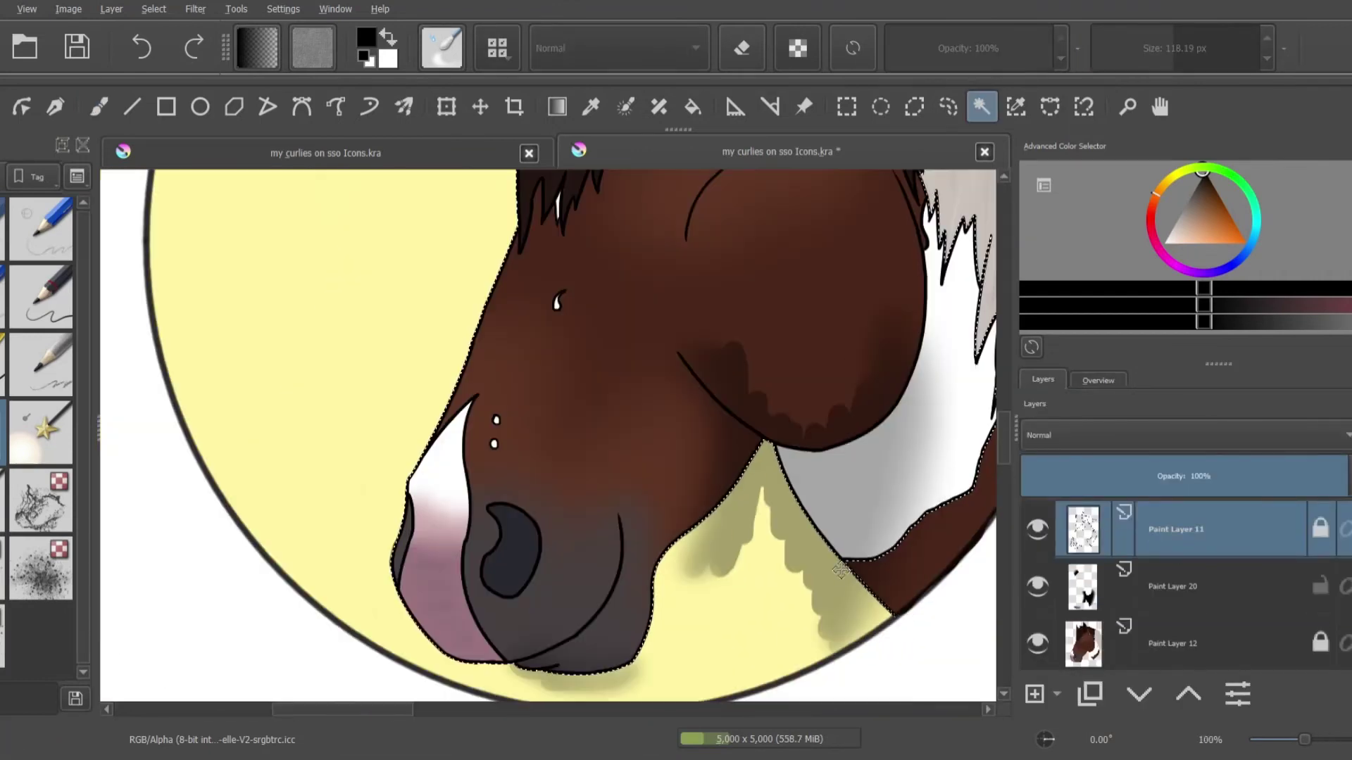
{"action": "key", "text": "b"}
{"action": "left_click", "coordinate": [1146, 590]}
{"action": "key", "text": "e"}
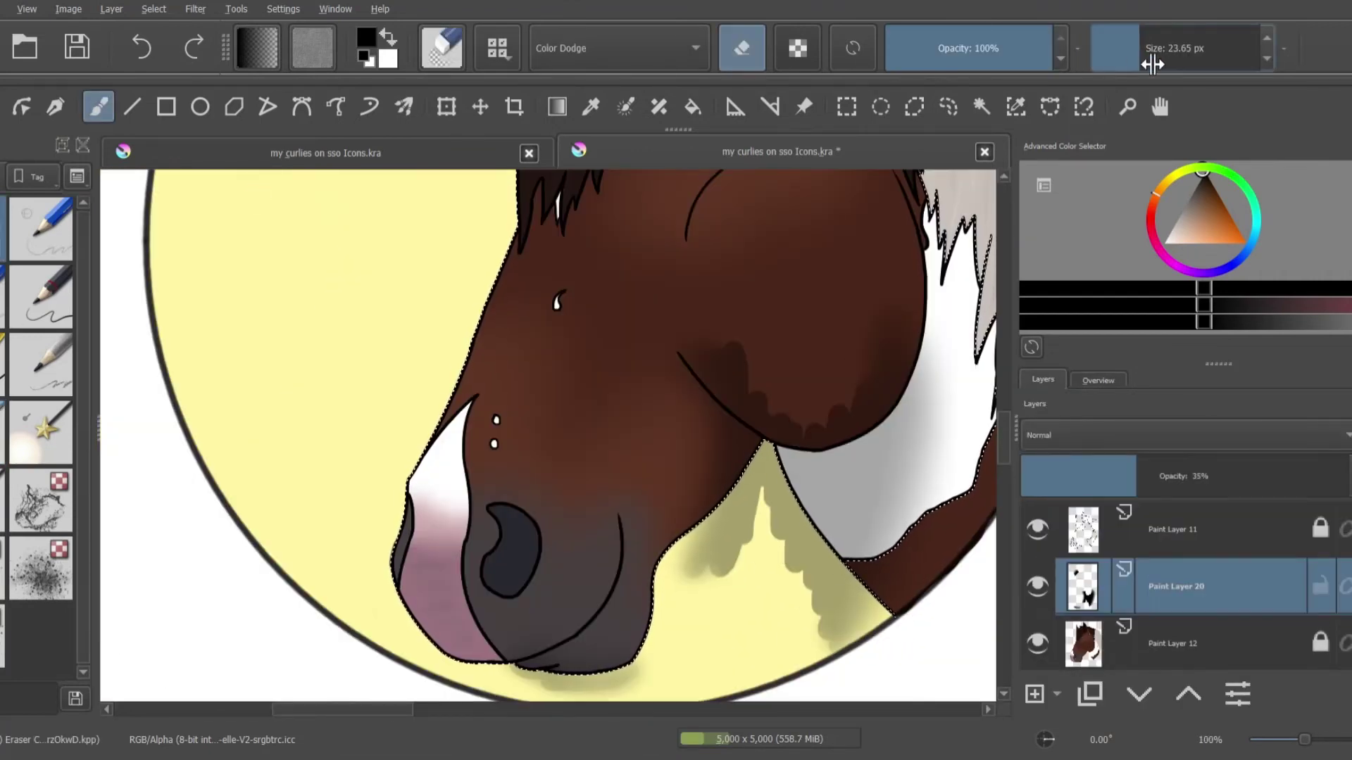
{"action": "left_click", "coordinate": [1153, 48]}
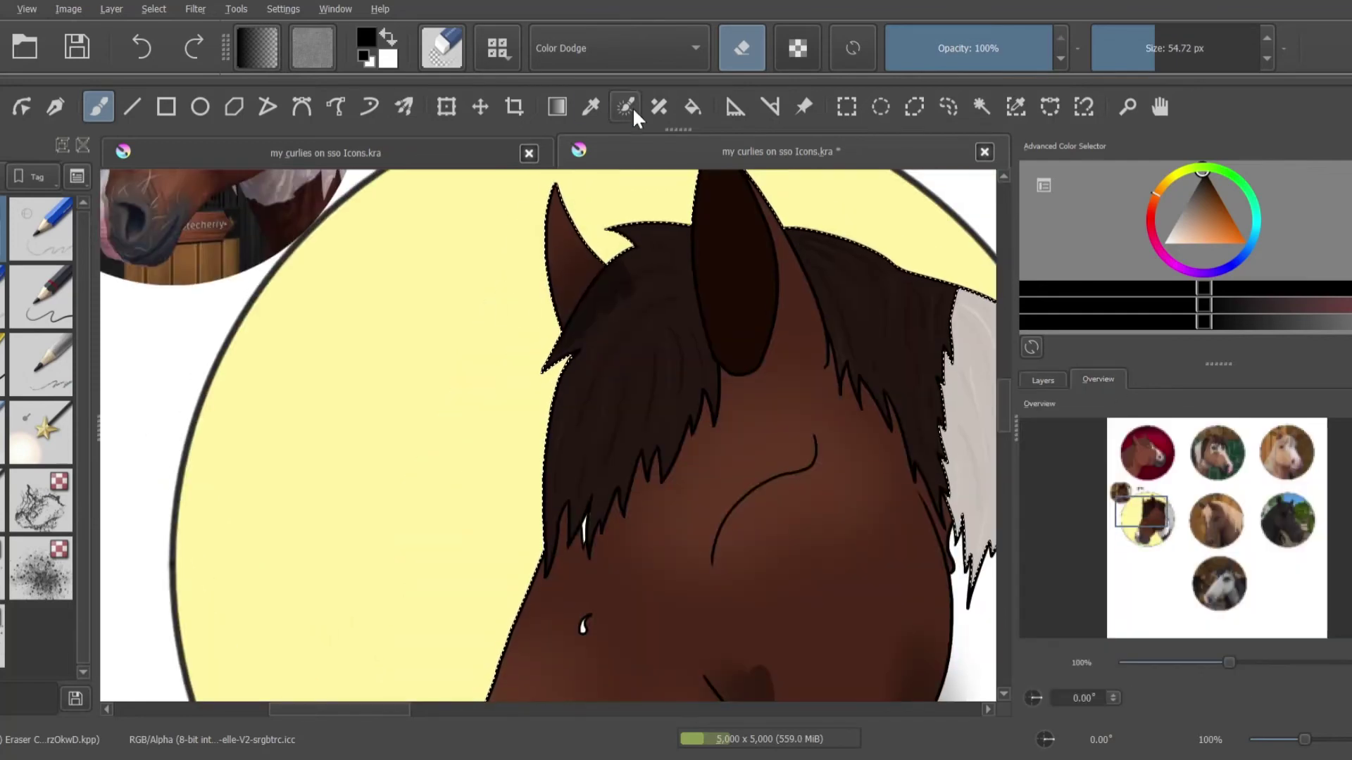
{"action": "scroll", "coordinate": [504, 246], "scroll_direction": "up", "scroll_amount": 3}
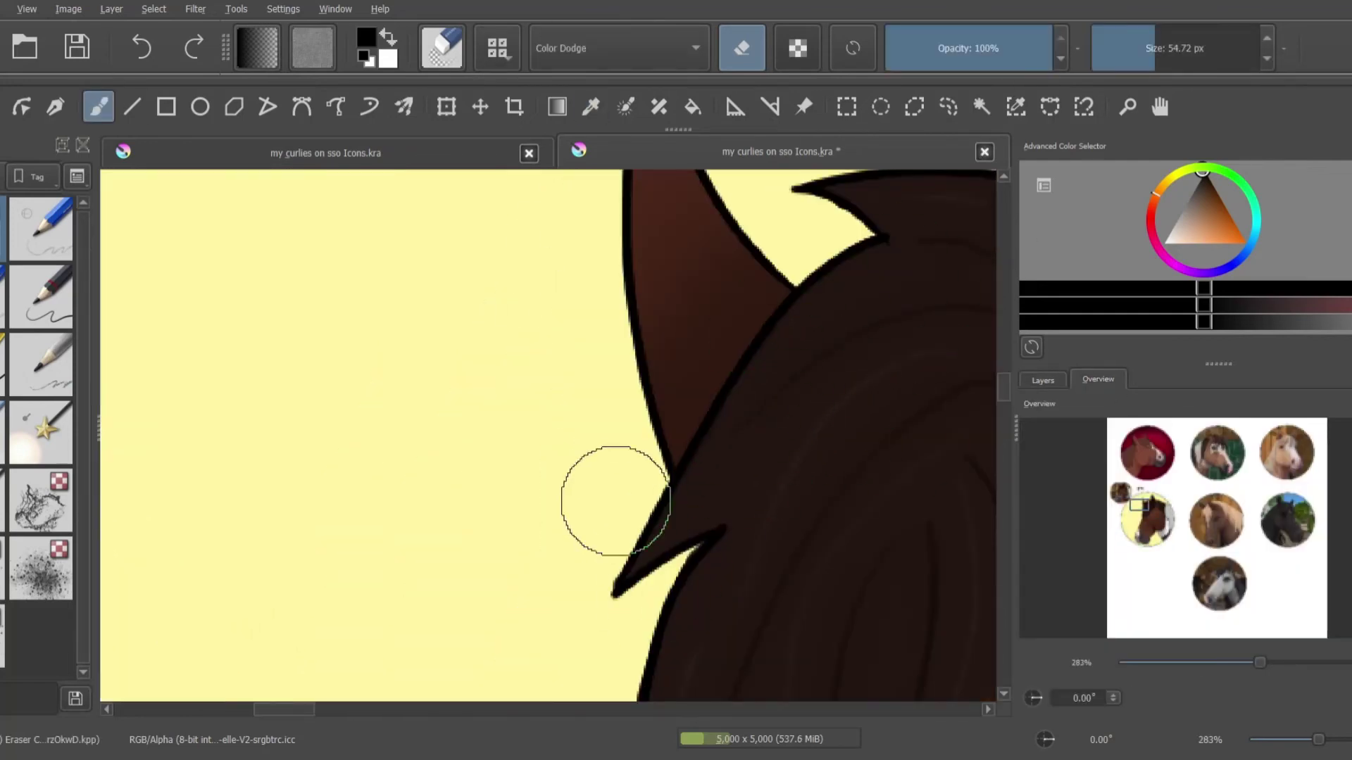
Erase the patchy shadow inside the cheek above the jawline
{"action": "left_click_drag", "start_coordinate": [616, 501], "coordinate": [226, 401]}
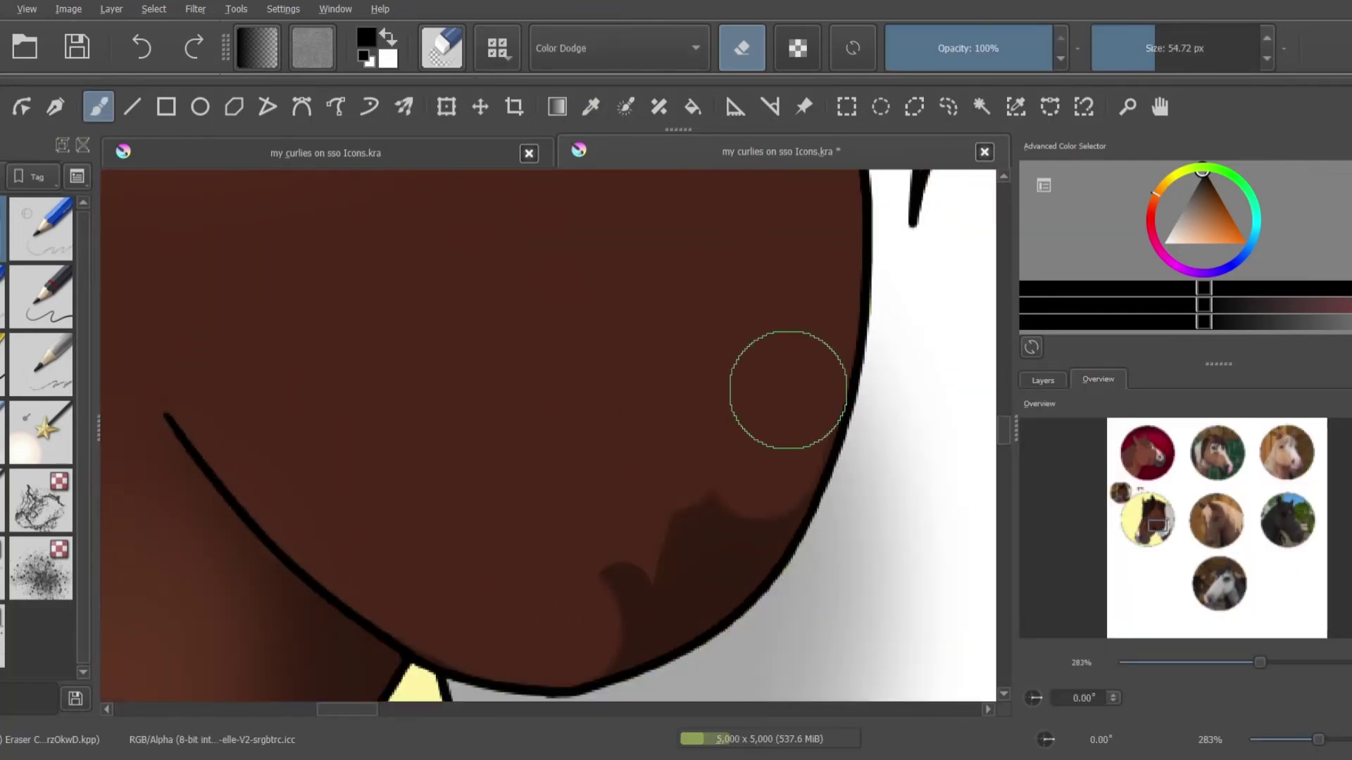
{"action": "left_click", "coordinate": [1135, 540]}
{"action": "left_click", "coordinate": [1141, 510]}
{"action": "left_click", "coordinate": [1042, 381]}
{"action": "left_click", "coordinate": [1098, 380]}
{"action": "scroll", "coordinate": [1135, 529], "scroll_direction": "down", "scroll_amount": 5}
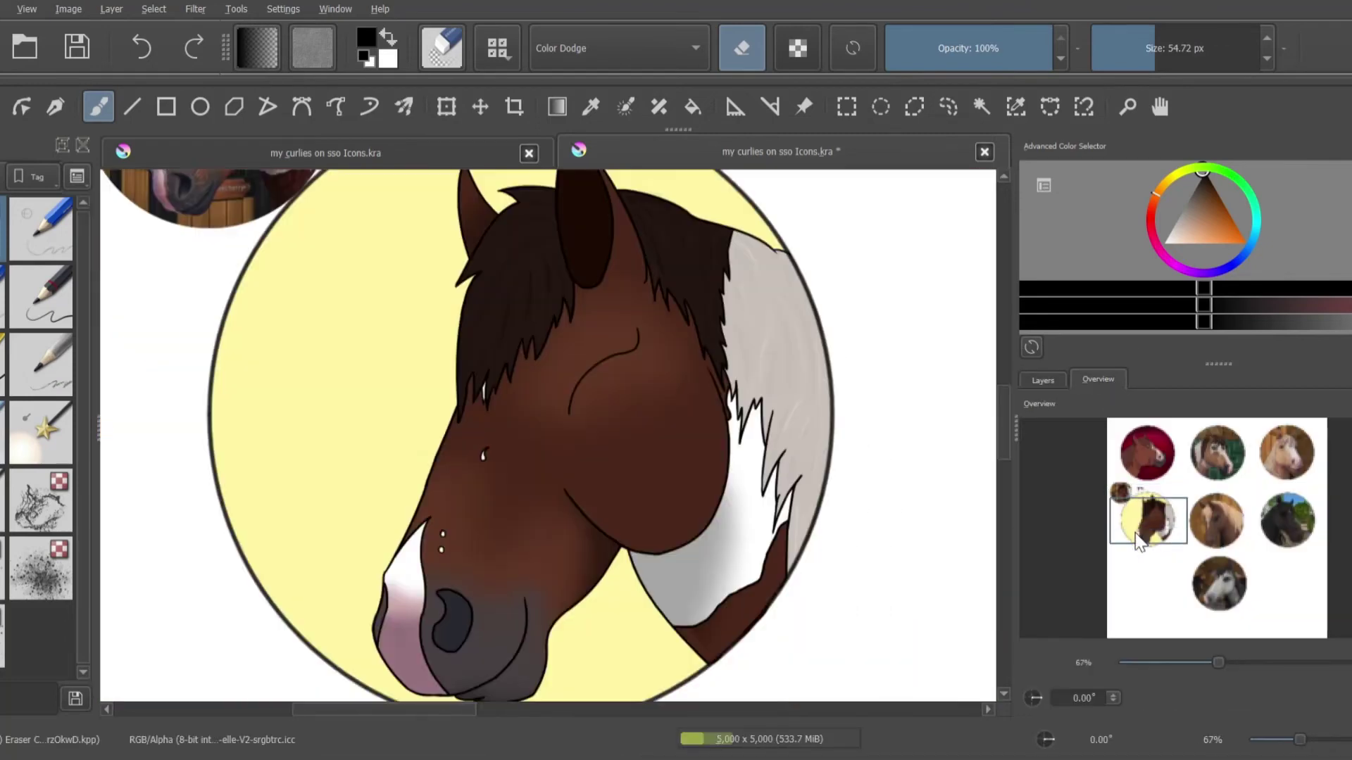
With the coat layers hidden and the new shading layer at 34% opacity, paint black shadow along the forelock's jagged lower edge at 12.41 px
{"action": "left_click", "coordinate": [1043, 380]}
{"action": "scroll", "coordinate": [1078, 476], "scroll_direction": "down", "scroll_amount": 1}
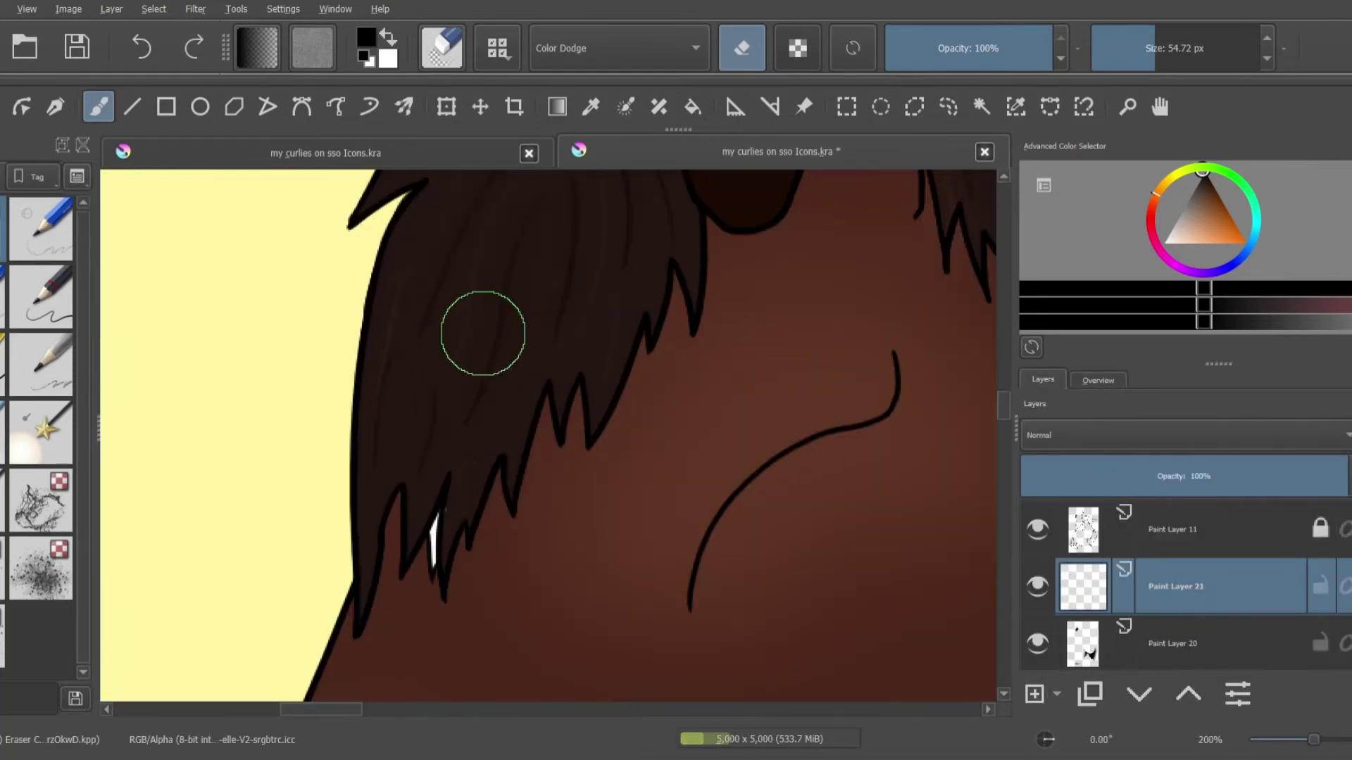
{"action": "key", "text": "e"}
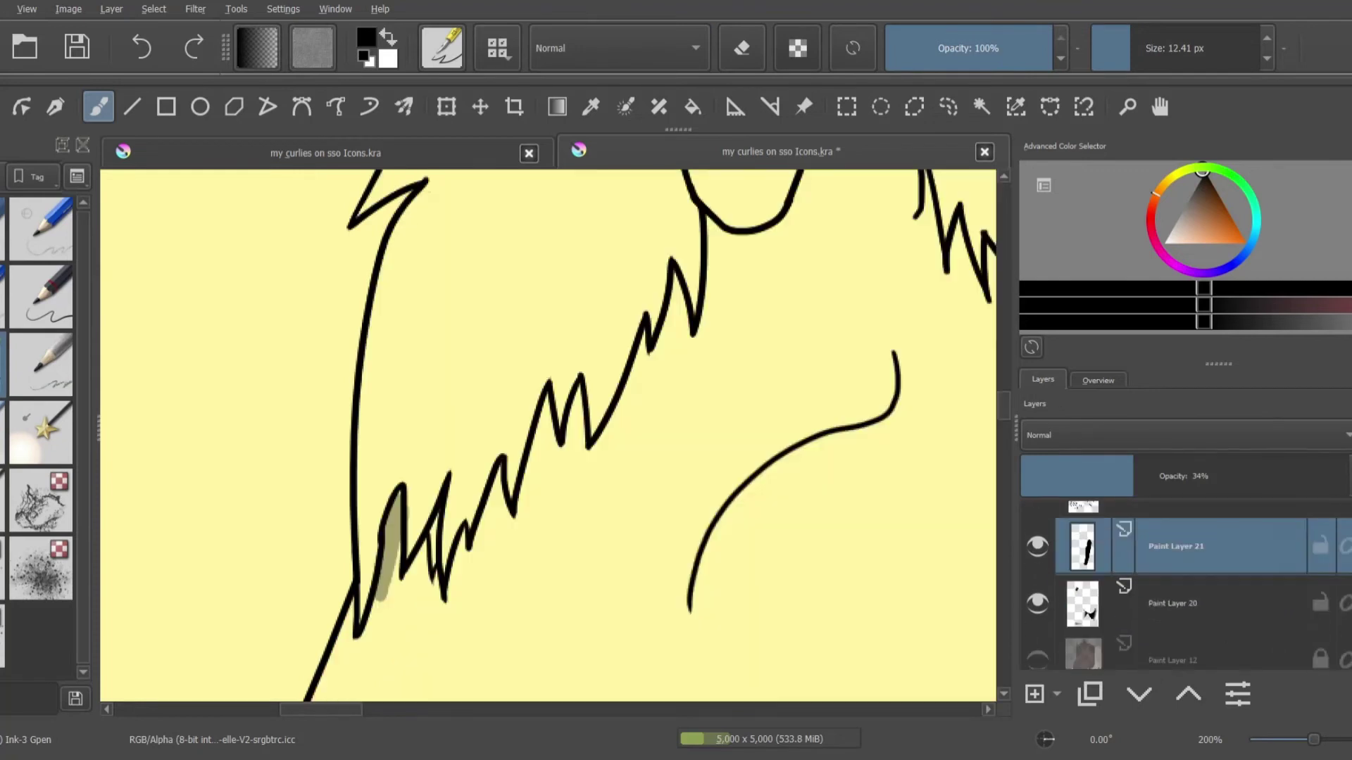
{"action": "left_click_drag", "start_coordinate": [405, 469], "coordinate": [358, 626]}
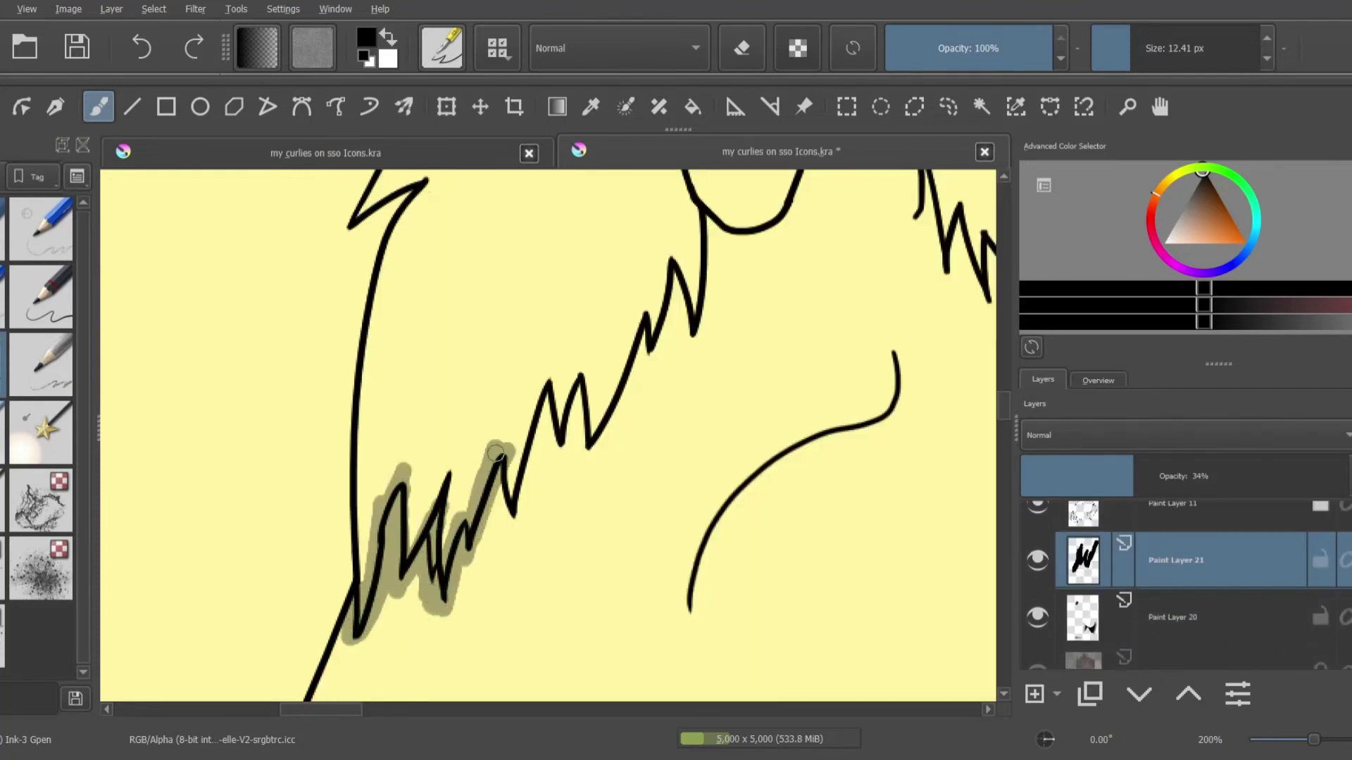
{"action": "mouse_move", "coordinate": [496, 453]}
{"action": "left_mouse_down"}
{"action": "mouse_move", "coordinate": [580, 385]}
{"action": "mouse_move", "coordinate": [662, 271]}
{"action": "mouse_move", "coordinate": [710, 245]}
{"action": "mouse_move", "coordinate": [711, 212]}
{"action": "mouse_move", "coordinate": [468, 564]}
{"action": "mouse_move", "coordinate": [356, 630]}
{"action": "left_mouse_up"}
Blur the forelock shadow and erase its overspill inside the hair outline with a 9.66 px eraser
{"action": "key", "text": "e"}
{"action": "left_click", "coordinate": [134, 35]}
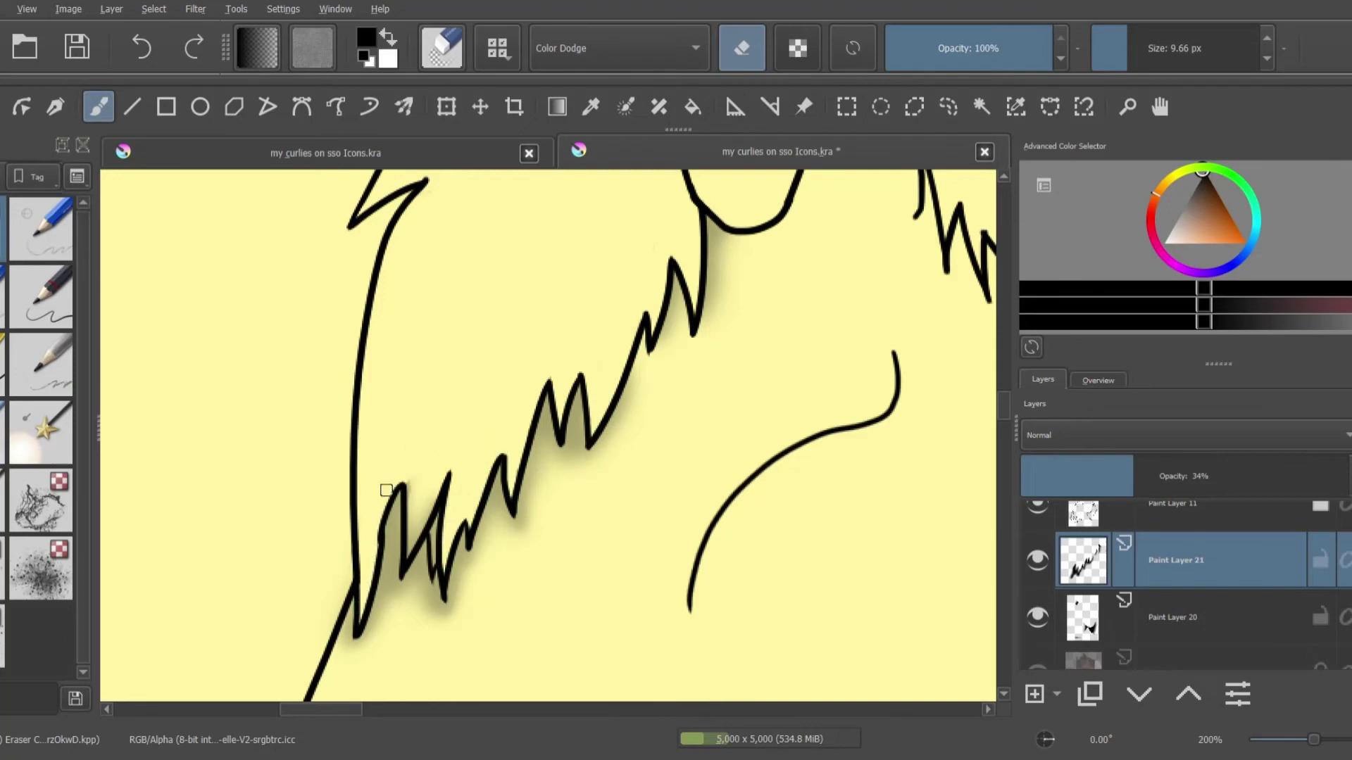
{"action": "scroll", "coordinate": [437, 514], "scroll_direction": "down", "scroll_amount": 6}
{"action": "scroll", "coordinate": [371, 288], "scroll_direction": "up", "scroll_amount": 6}
Paint shadow strokes along the jagged mane edge behind the near ear with the 12.41 px Ink-3 Gpen brush
{"action": "key", "text": "e"}
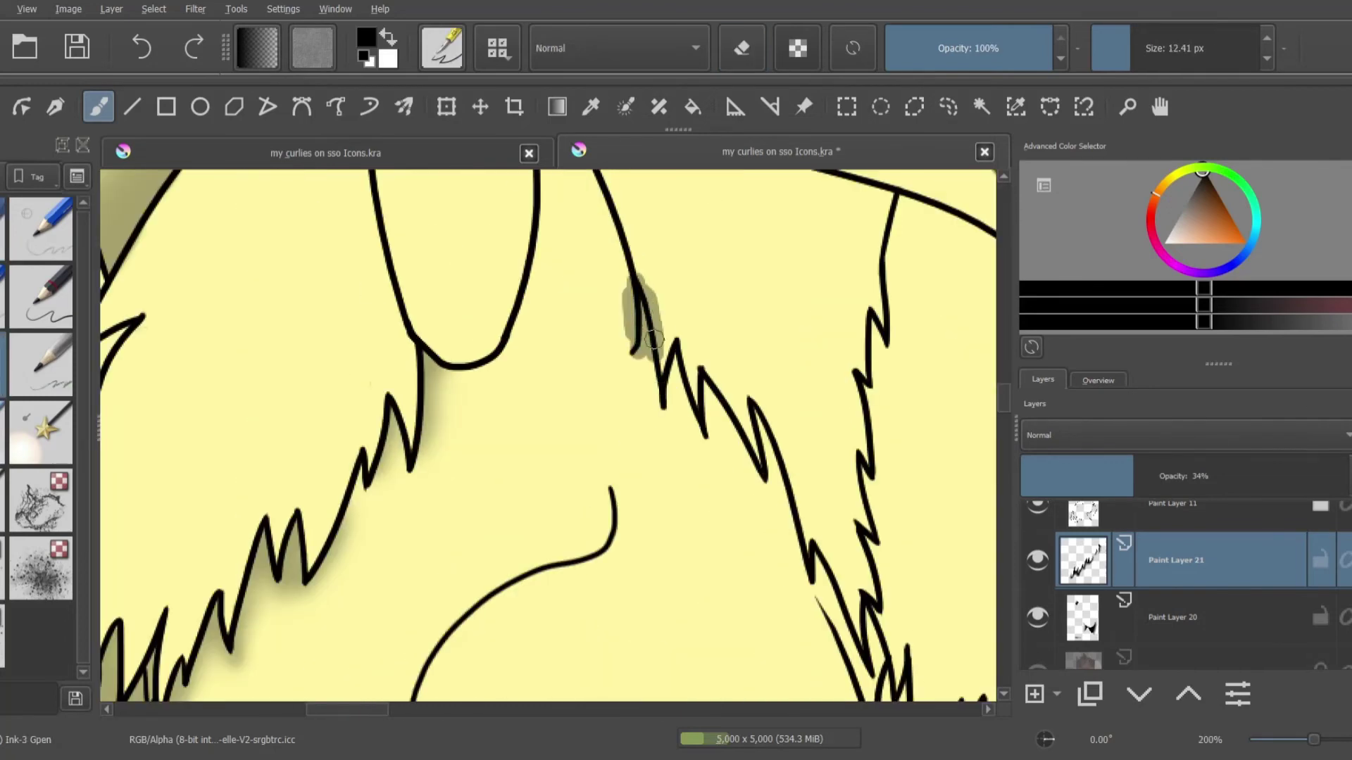
{"action": "mouse_move", "coordinate": [653, 340]}
{"action": "left_mouse_down"}
{"action": "mouse_move", "coordinate": [686, 340]}
{"action": "mouse_move", "coordinate": [712, 373]}
{"action": "left_mouse_up"}
{"action": "key", "text": "e"}
{"action": "key", "text": "e"}
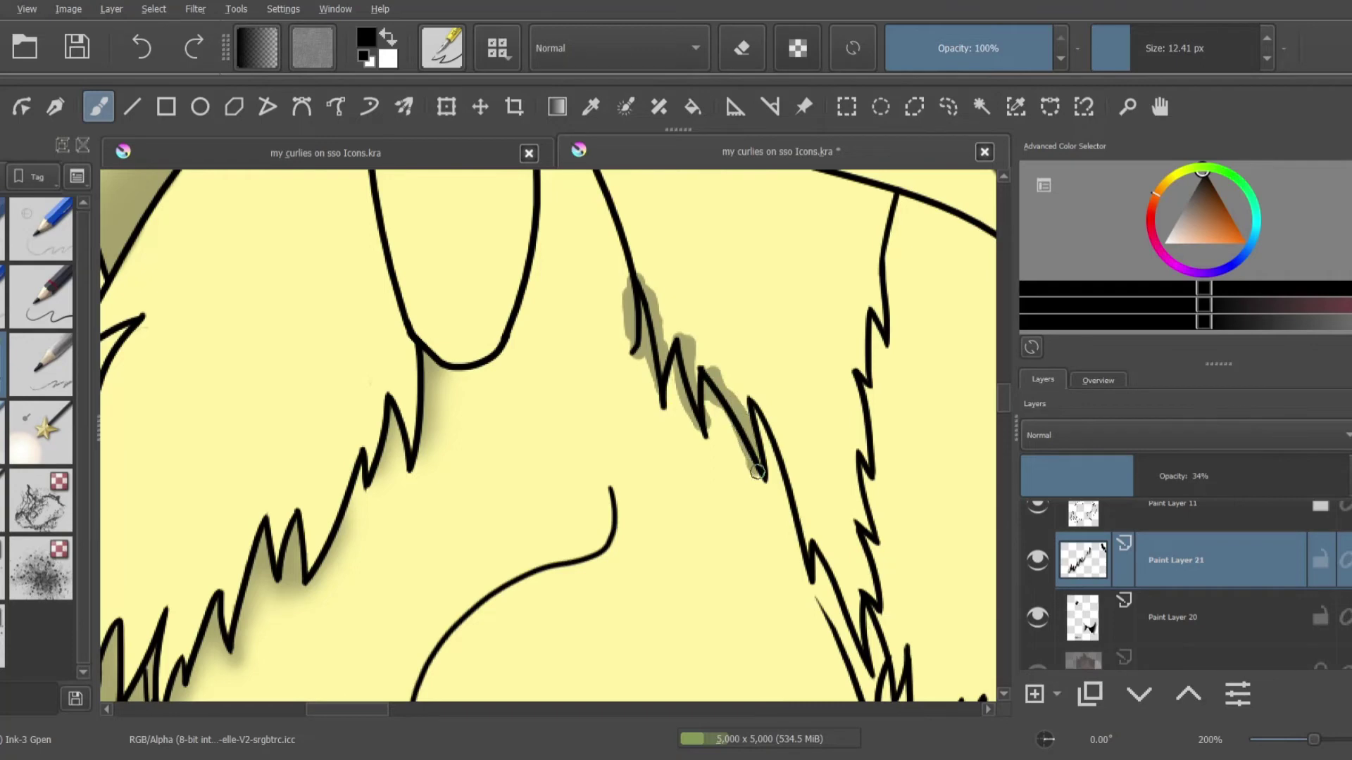
{"action": "key", "text": "e"}
{"action": "mouse_move", "coordinate": [757, 472]}
{"action": "left_mouse_down"}
{"action": "mouse_move", "coordinate": [762, 419]}
{"action": "mouse_move", "coordinate": [786, 499]}
{"action": "left_mouse_up"}
{"action": "key", "text": "e"}
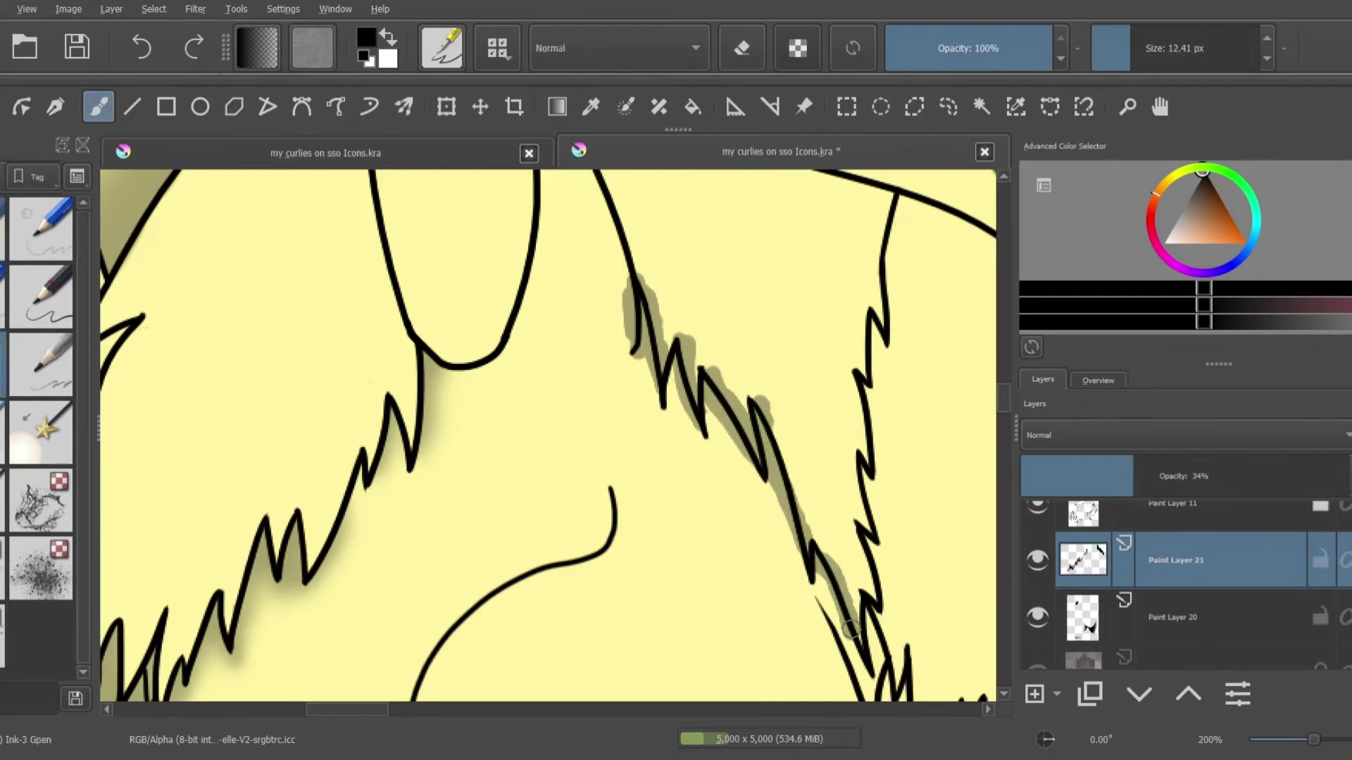
Continue the shadow strokes down to the lowest mane tips and soften the mane shadow with the Blender Blur brush at 43.56 px
{"action": "left_click", "coordinate": [1099, 381]}
{"action": "left_click", "coordinate": [1156, 519]}
{"action": "left_click_drag", "start_coordinate": [578, 280], "coordinate": [629, 352]}
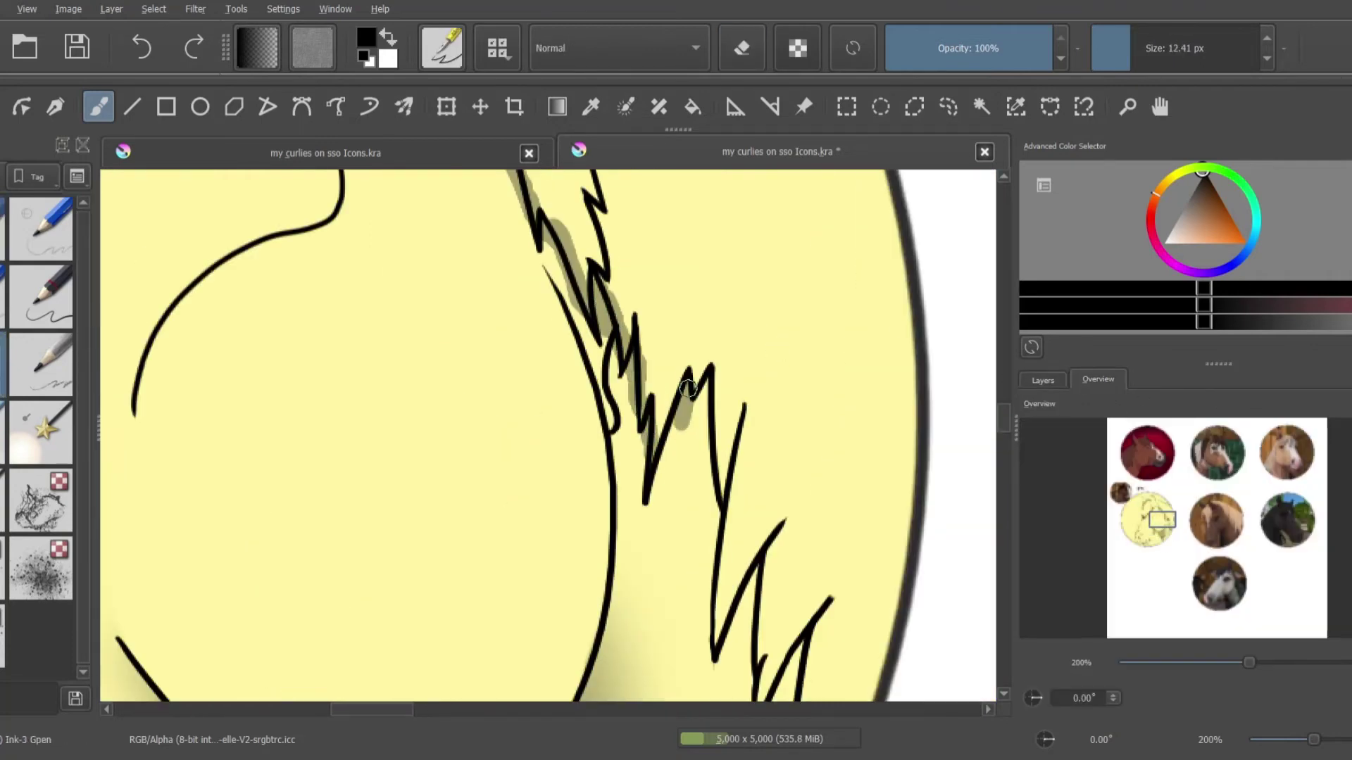
{"action": "left_click", "coordinate": [1171, 523]}
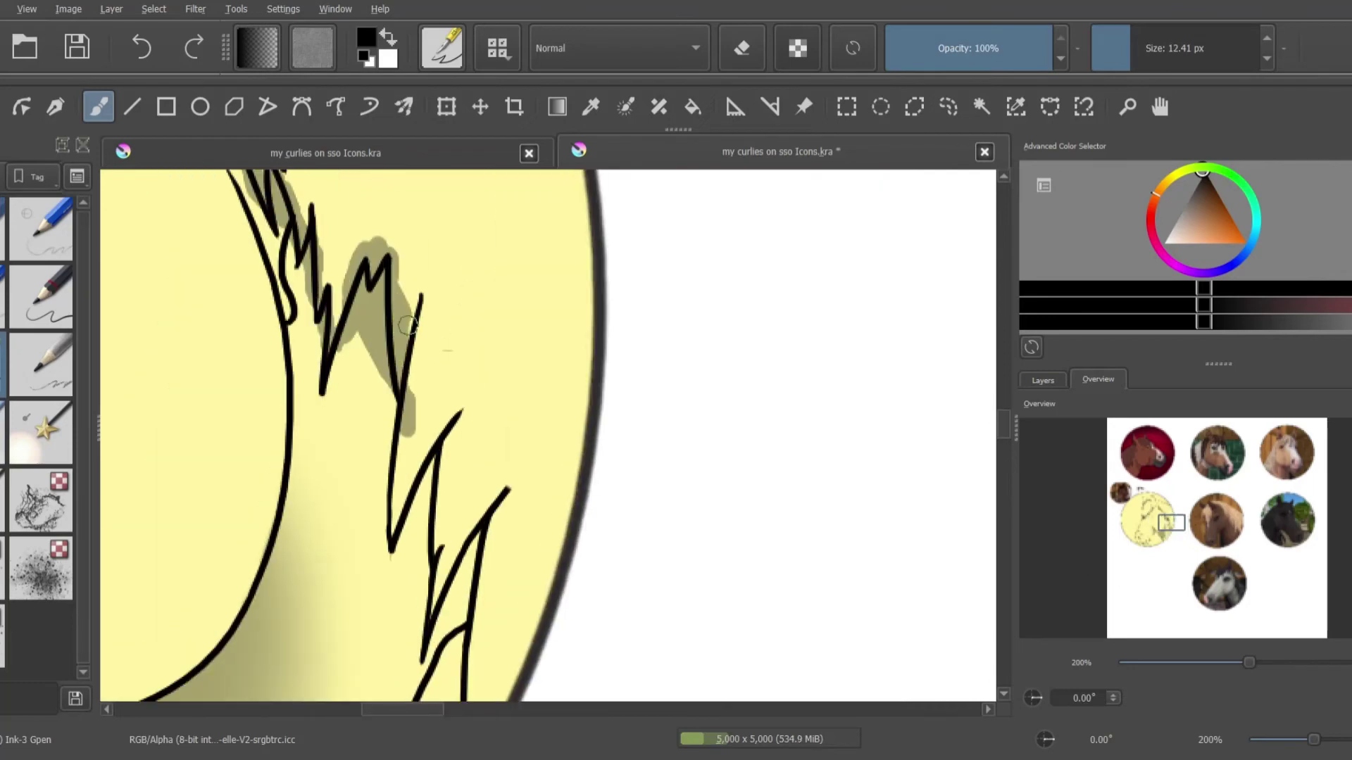
{"action": "key", "text": "/"}
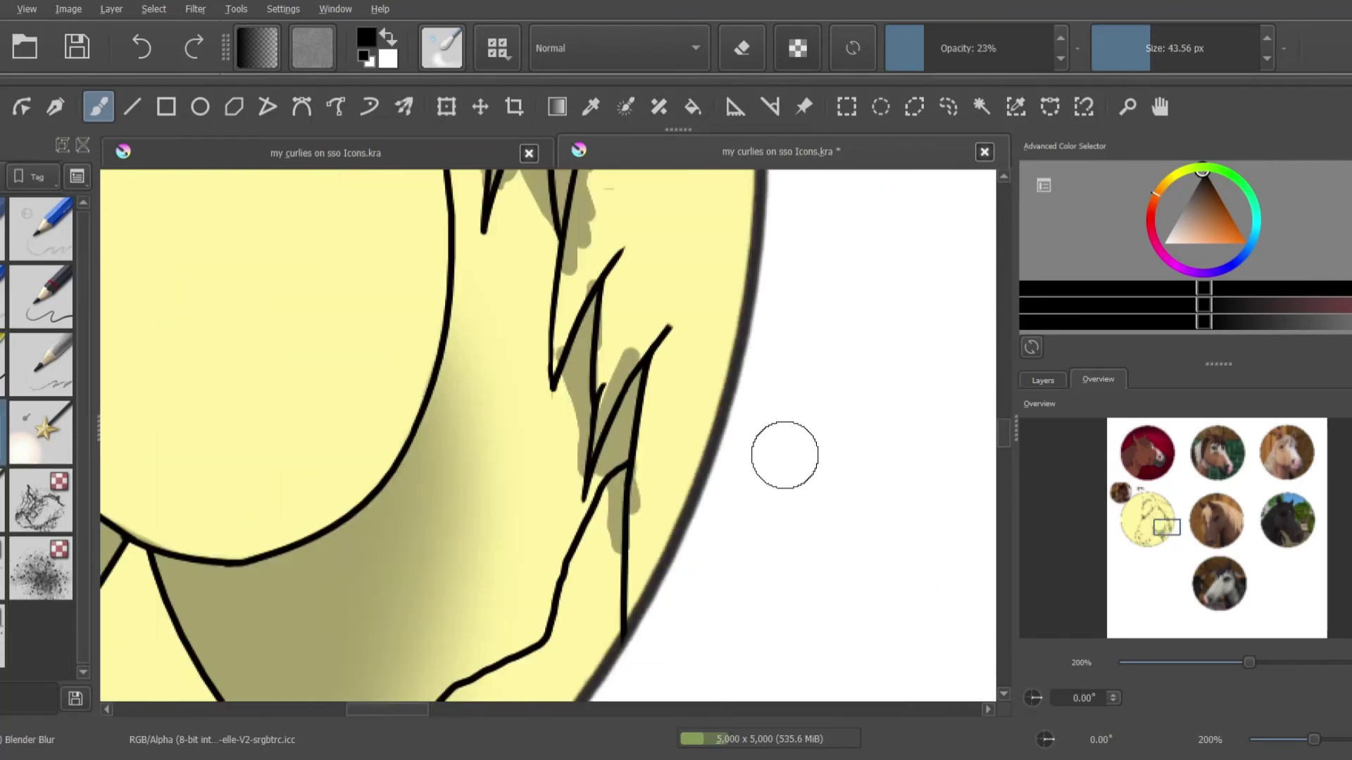
{"action": "mouse_move", "coordinate": [754, 634]}
{"action": "left_mouse_down"}
{"action": "mouse_move", "coordinate": [620, 459]}
{"action": "mouse_move", "coordinate": [753, 447]}
{"action": "left_mouse_up"}
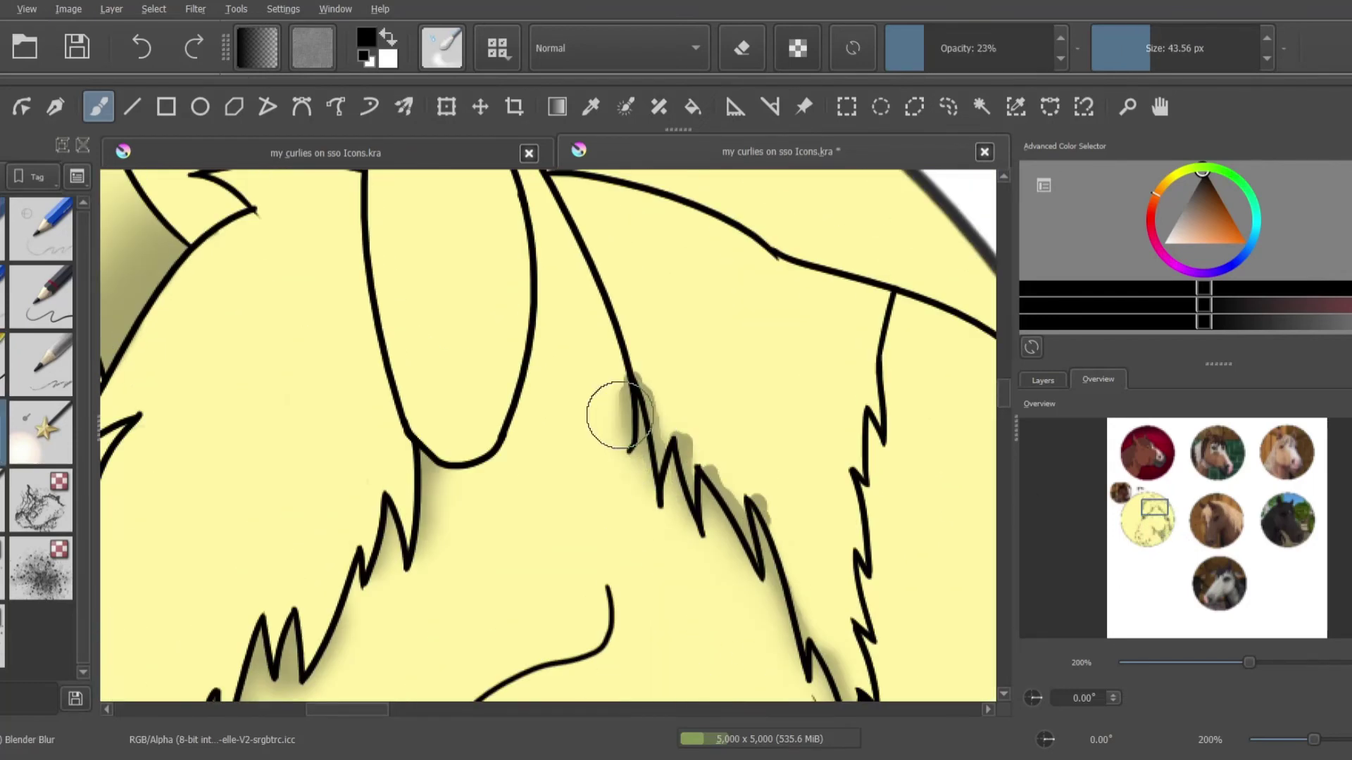
Erase the shadow overspill inside the upper mane edge behind the near ear at 9.66 px
{"action": "key", "text": "slash"}
{"action": "left_click_drag", "start_coordinate": [617, 384], "coordinate": [621, 449]}
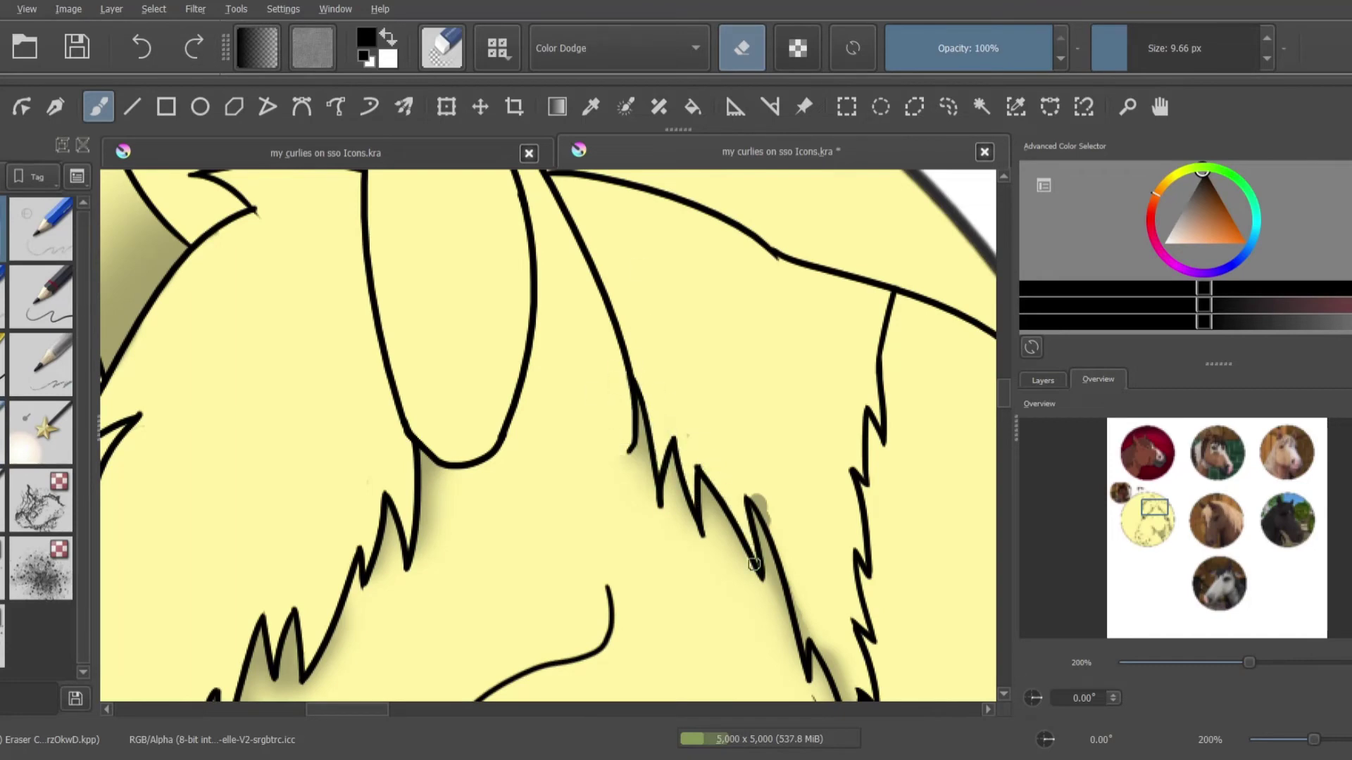
{"action": "left_click_drag", "start_coordinate": [831, 589], "coordinate": [181, 414]}
{"action": "key", "text": "slash"}
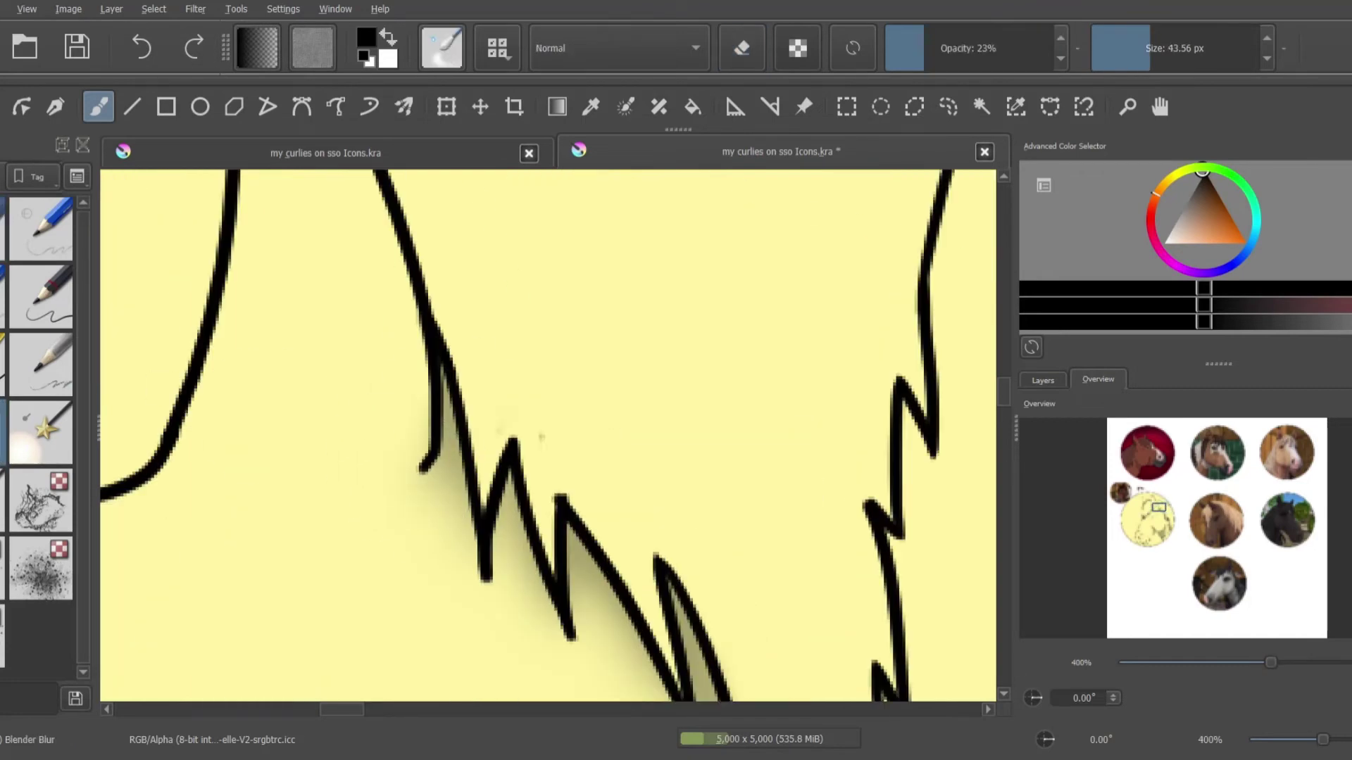
{"action": "scroll", "coordinate": [387, 278], "scroll_direction": "up", "scroll_amount": 2}
{"action": "key", "text": "slash"}
{"action": "mouse_move", "coordinate": [275, 345]}
{"action": "left_mouse_down"}
{"action": "mouse_move", "coordinate": [301, 468]}
{"action": "mouse_move", "coordinate": [437, 690]}
{"action": "mouse_move", "coordinate": [268, 314]}
{"action": "left_mouse_up"}
{"action": "key", "text": "ctrl+z"}
Erase the shadow overspill around the middle mane tips beside the cheek
{"action": "mouse_move", "coordinate": [996, 446]}
{"action": "left_mouse_down"}
{"action": "mouse_move", "coordinate": [495, 212]}
{"action": "mouse_move", "coordinate": [475, 267]}
{"action": "left_mouse_up"}
{"action": "left_click_drag", "start_coordinate": [490, 341], "coordinate": [556, 487]}
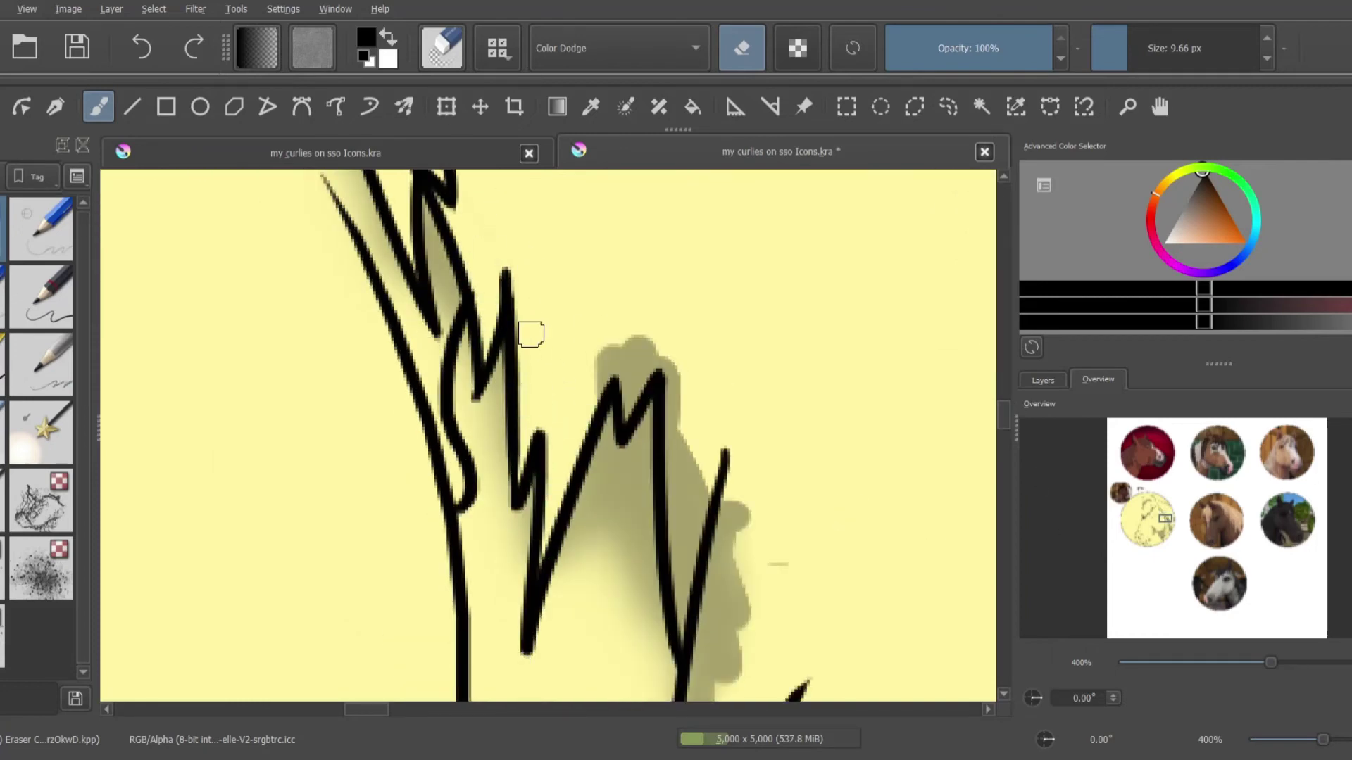
{"action": "mouse_move", "coordinate": [531, 335]}
{"action": "left_mouse_down"}
{"action": "mouse_move", "coordinate": [658, 365]}
{"action": "mouse_move", "coordinate": [686, 524]}
{"action": "left_mouse_up"}
{"action": "key", "text": "ctrl+z"}
{"action": "mouse_move", "coordinate": [613, 383]}
{"action": "left_mouse_down"}
{"action": "mouse_move", "coordinate": [690, 564]}
{"action": "mouse_move", "coordinate": [779, 513]}
{"action": "left_mouse_up"}
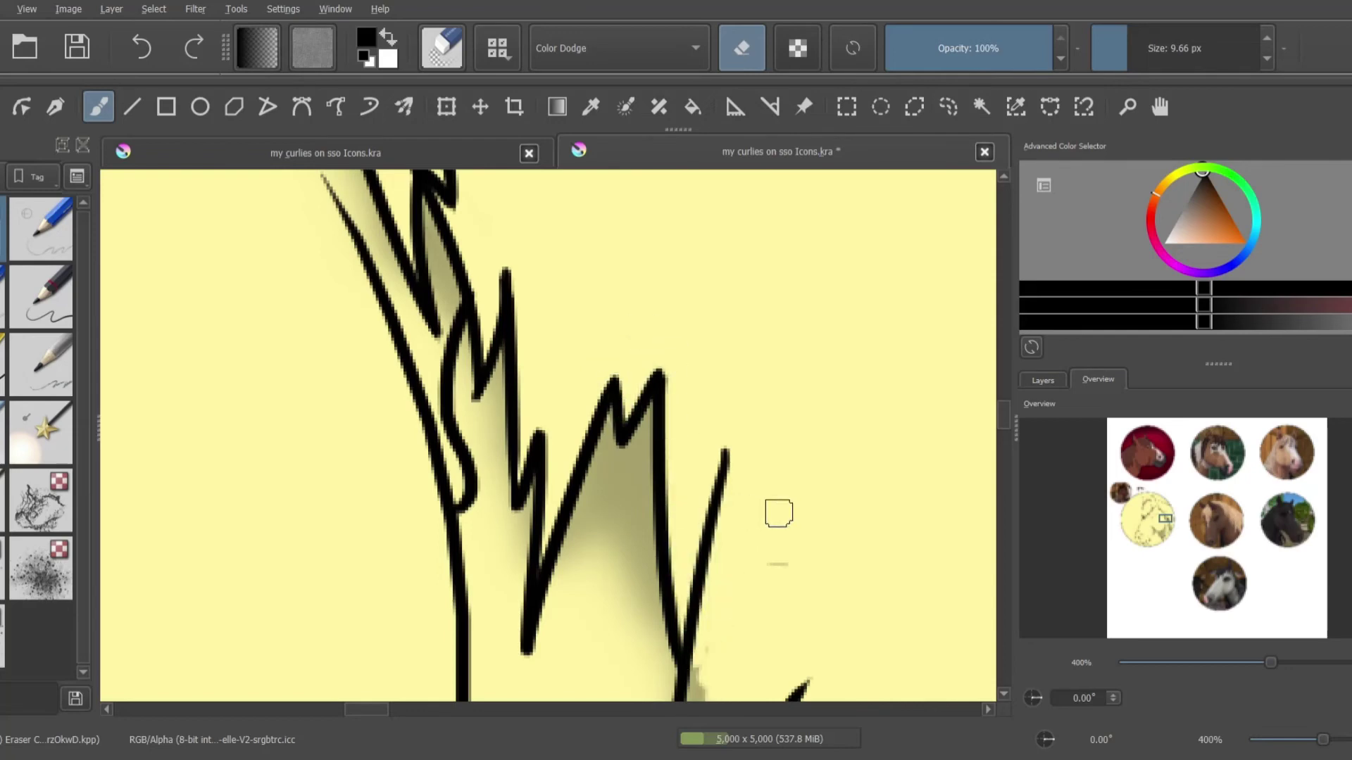
Erase the remaining shadow overspill beside the lowest mane tips near the circle's edge
{"action": "scroll", "coordinate": [739, 492], "scroll_direction": "down", "scroll_amount": 3}
{"action": "scroll", "coordinate": [773, 271], "scroll_direction": "down", "scroll_amount": 3}
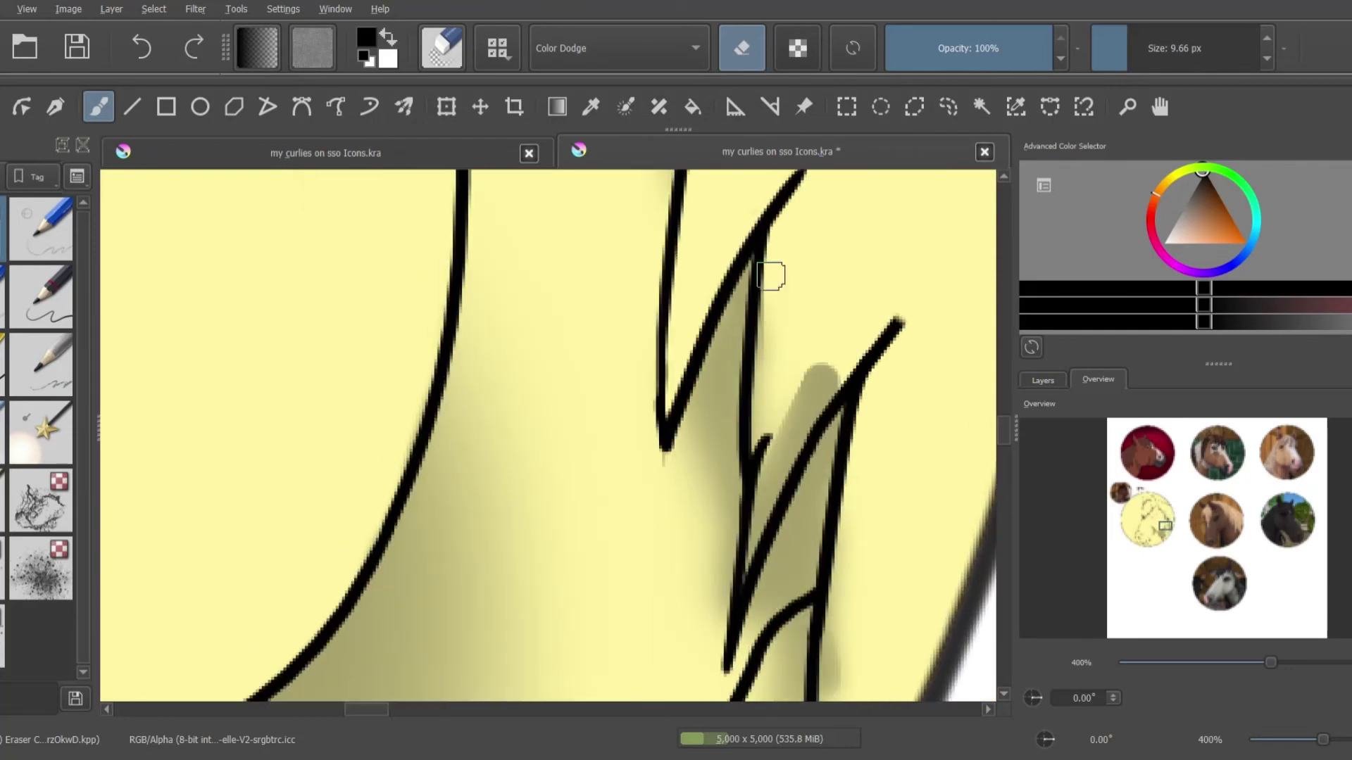
{"action": "mouse_move", "coordinate": [772, 272]}
{"action": "left_mouse_down"}
{"action": "mouse_move", "coordinate": [763, 439]}
{"action": "mouse_move", "coordinate": [778, 483]}
{"action": "mouse_move", "coordinate": [877, 422]}
{"action": "mouse_move", "coordinate": [829, 697]}
{"action": "left_mouse_up"}
{"action": "scroll", "coordinate": [829, 697], "scroll_direction": "down", "scroll_amount": 3}
{"action": "scroll", "coordinate": [852, 230], "scroll_direction": "down", "scroll_amount": 5}
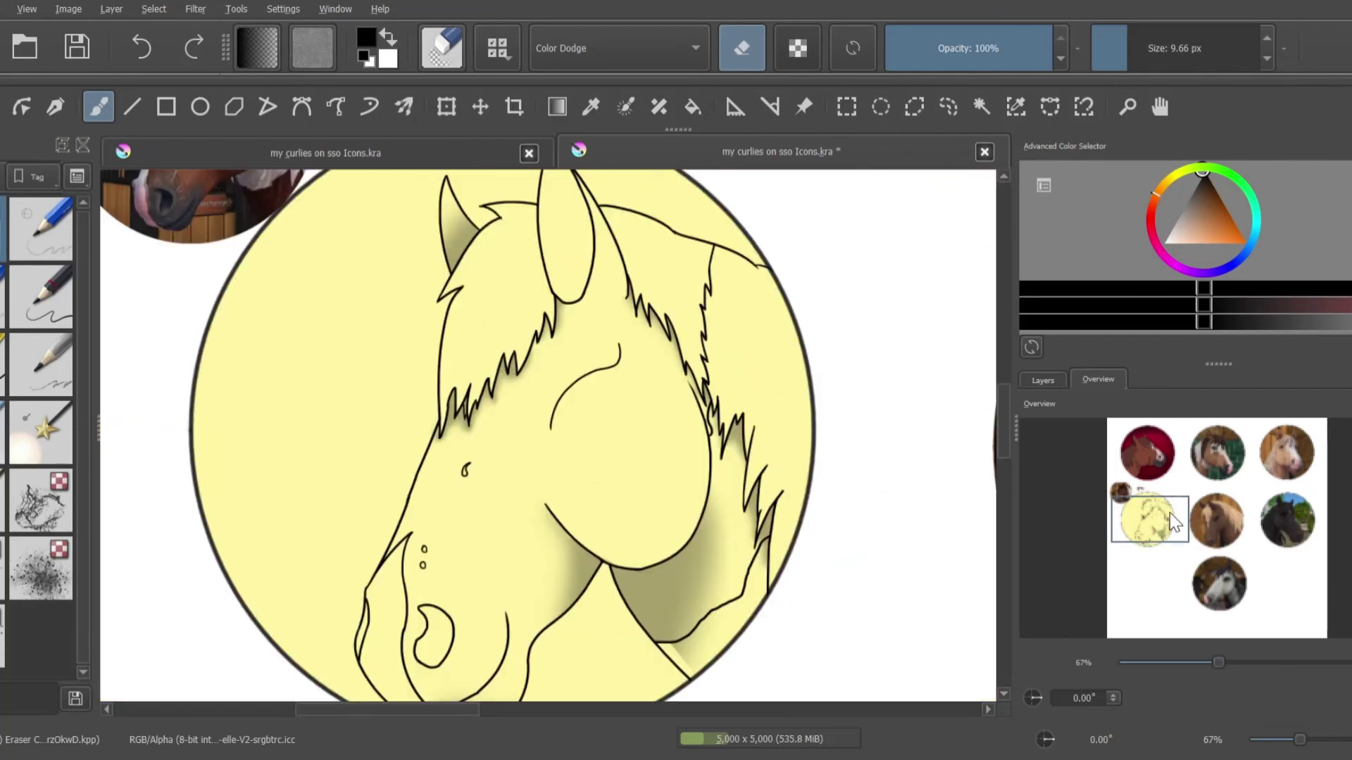
Add a paint layer for highlights above the shading layer and set the Ink-3 Gpen brush to white at 34.04 px
{"action": "left_click", "coordinate": [1042, 380]}
{"action": "key", "text": "Insert"}
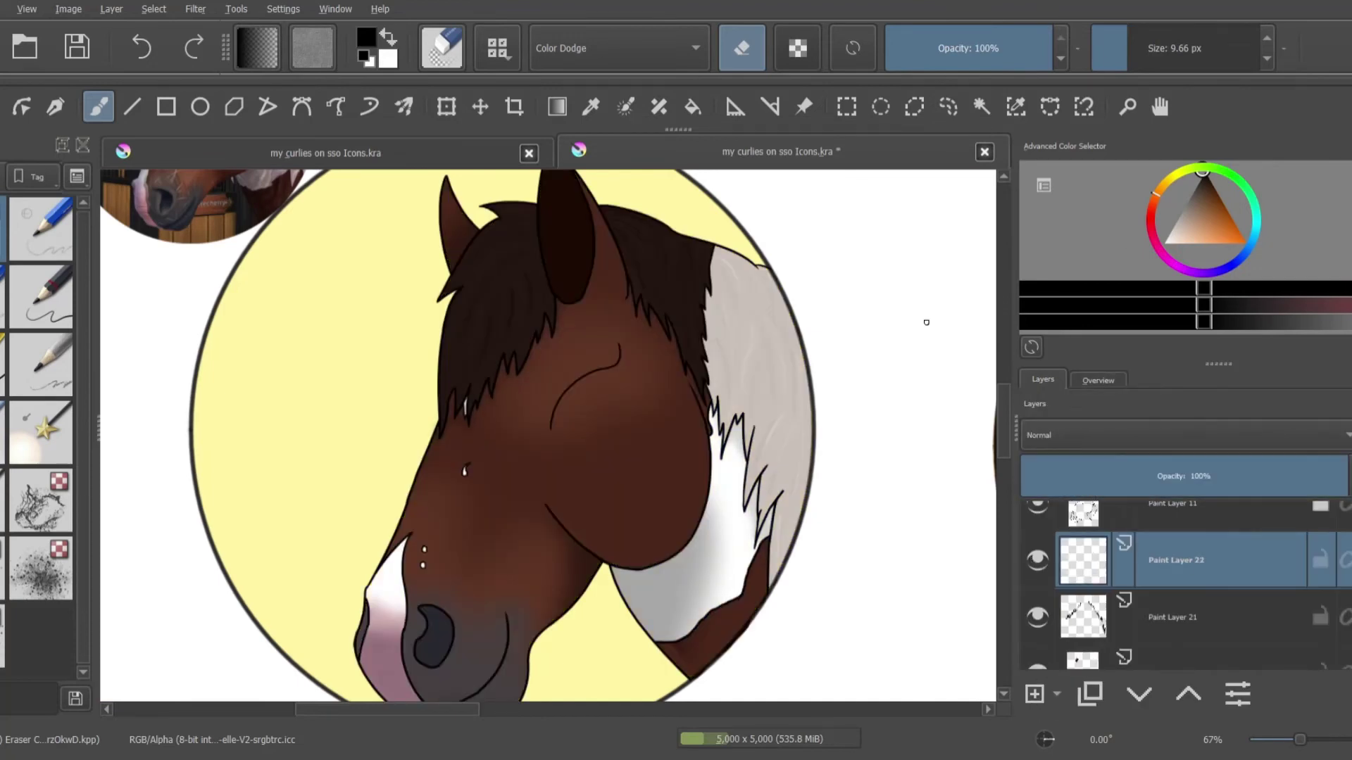
{"action": "left_click", "coordinate": [1099, 380]}
{"action": "scroll", "coordinate": [550, 437], "scroll_direction": "down", "scroll_amount": 3}
{"action": "scroll", "coordinate": [549, 437], "scroll_direction": "up", "scroll_amount": 5}
{"action": "key", "text": "/"}
{"action": "left_click", "coordinate": [1043, 380]}
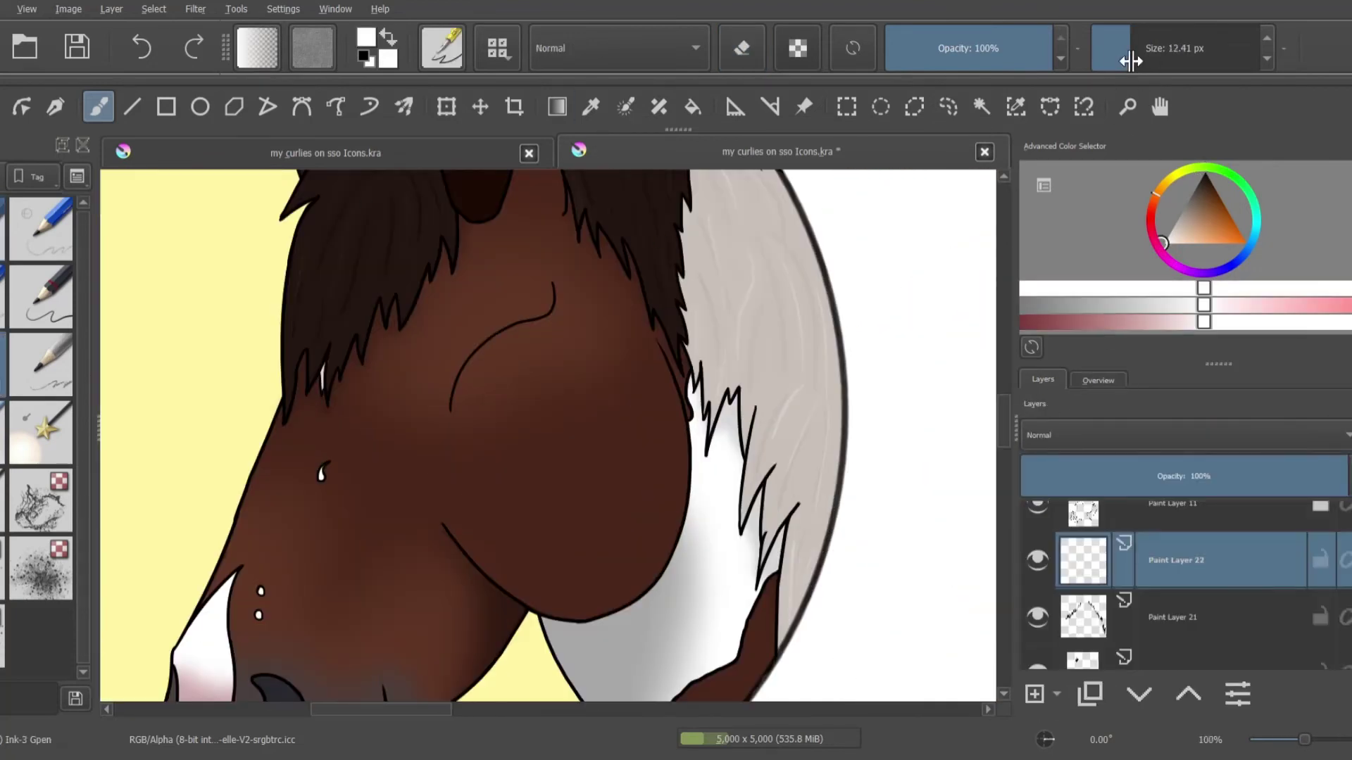
{"action": "left_click_drag", "start_coordinate": [1130, 61], "coordinate": [1145, 61]}
Paint a white highlight down the bridge of the nose, blur it and erase the overspill outside the face
{"action": "left_click", "coordinate": [1098, 381]}
{"action": "left_click", "coordinate": [1143, 524]}
{"action": "mouse_move", "coordinate": [388, 501]}
{"action": "left_mouse_down"}
{"action": "mouse_move", "coordinate": [481, 243]}
{"action": "mouse_move", "coordinate": [453, 365]}
{"action": "left_mouse_up"}
{"action": "key", "text": "/"}
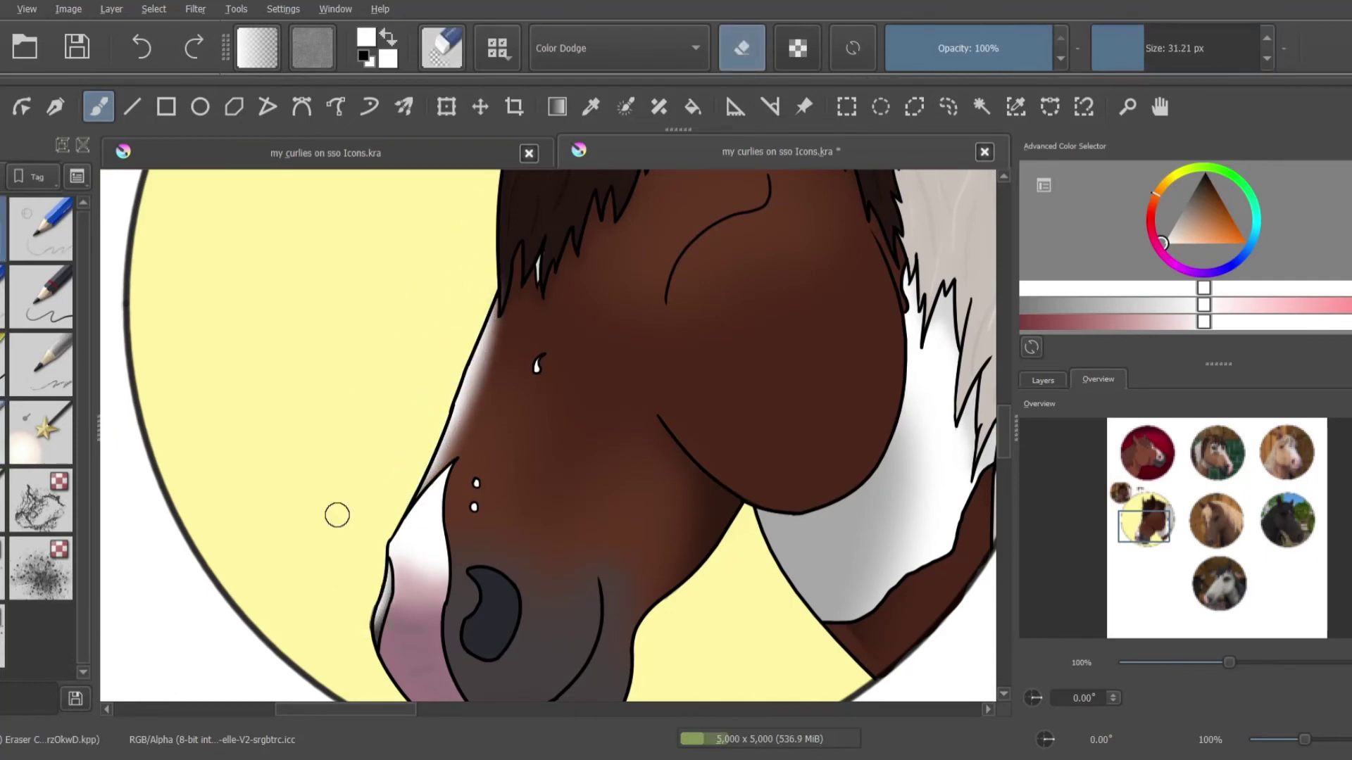
Paint white highlight strokes around the rounded cheek and along the jawline
{"action": "key", "text": "/"}
{"action": "mouse_move", "coordinate": [891, 325]}
{"action": "left_mouse_down"}
{"action": "mouse_move", "coordinate": [892, 310]}
{"action": "mouse_move", "coordinate": [783, 537]}
{"action": "left_mouse_up"}
{"action": "key", "text": "ctrl+z"}
{"action": "left_click_drag", "start_coordinate": [666, 455], "coordinate": [799, 521]}
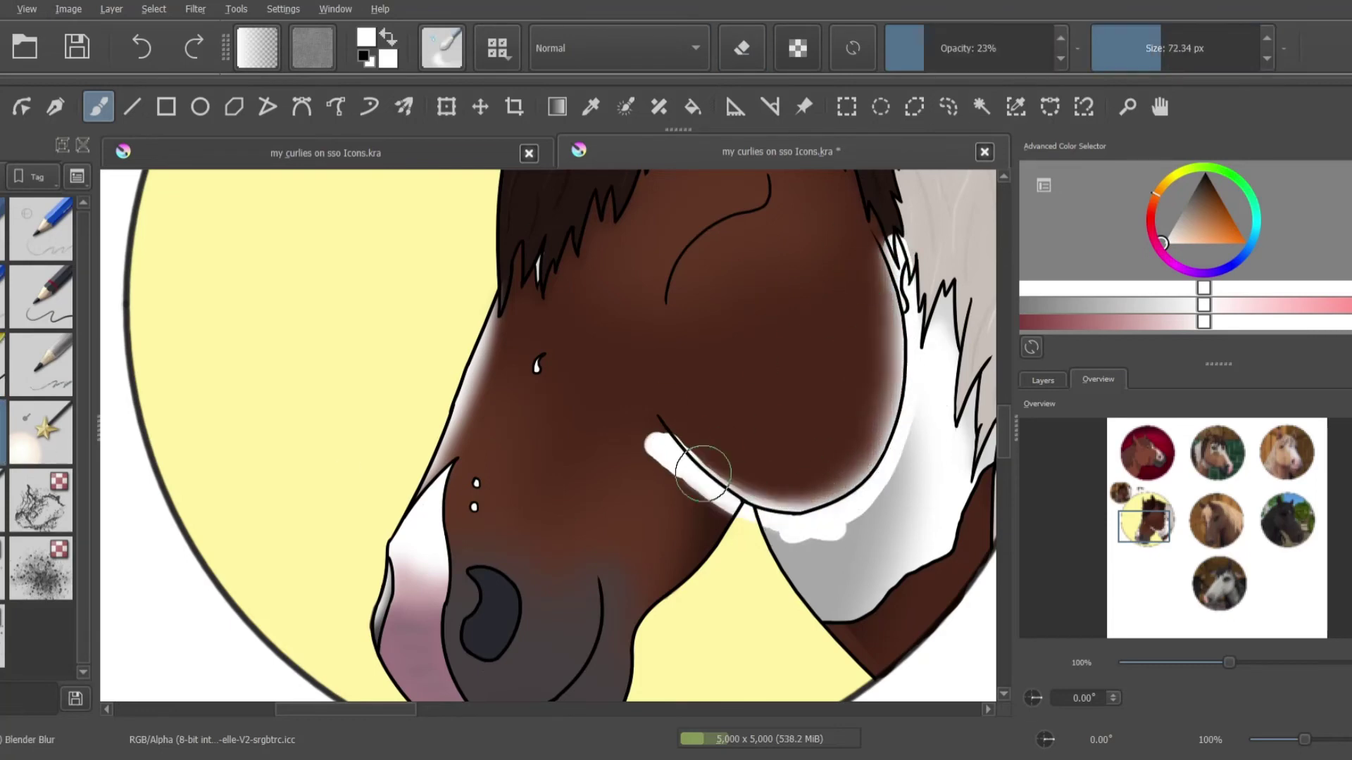
Blur the cheek highlight at 72.34 px and erase the white overspill beyond the jawline and on the neck at 31.21 px
{"action": "key", "text": "slash"}
{"action": "left_click_drag", "start_coordinate": [638, 429], "coordinate": [680, 473]}
{"action": "key", "text": "plus"}
{"action": "left_click_drag", "start_coordinate": [618, 525], "coordinate": [673, 566]}
{"action": "left_click_drag", "start_coordinate": [908, 218], "coordinate": [898, 185]}
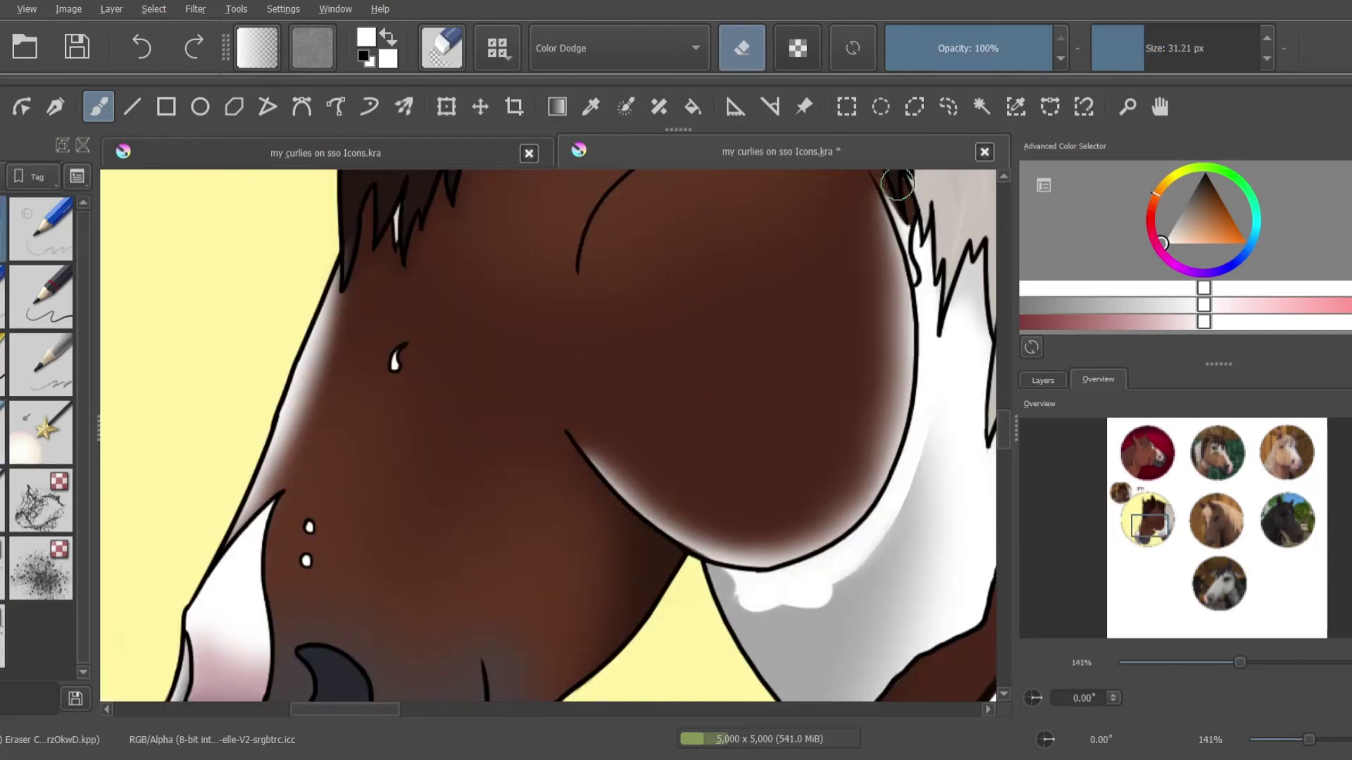
{"action": "left_click", "coordinate": [1042, 380]}
{"action": "left_click_drag", "start_coordinate": [817, 563], "coordinate": [792, 576]}
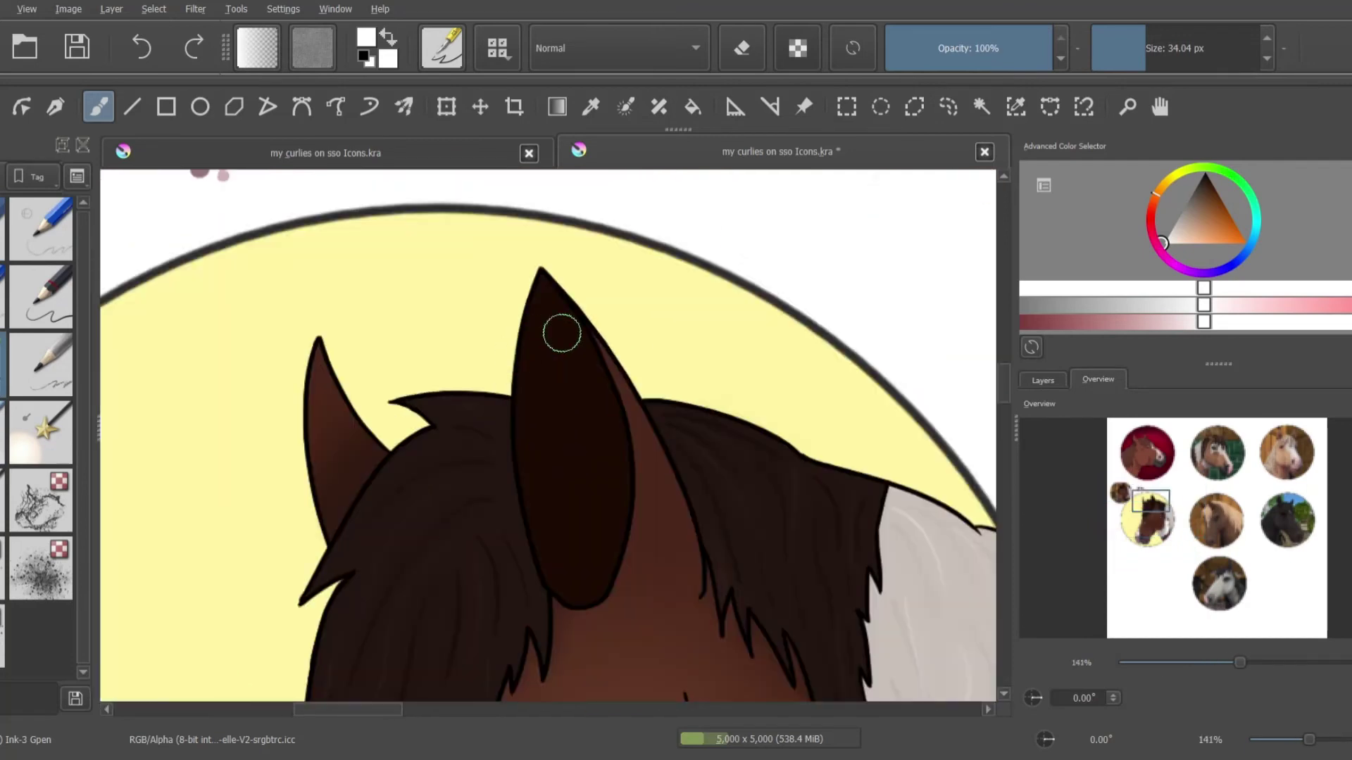
Add a white highlight to the near ear, clean up its edges and lower the highlight layer's opacity to about 22%
{"action": "mouse_move", "coordinate": [561, 332]}
{"action": "left_mouse_down"}
{"action": "mouse_move", "coordinate": [621, 358]}
{"action": "mouse_move", "coordinate": [598, 338]}
{"action": "mouse_move", "coordinate": [607, 384]}
{"action": "left_mouse_up"}
{"action": "key", "text": "e"}
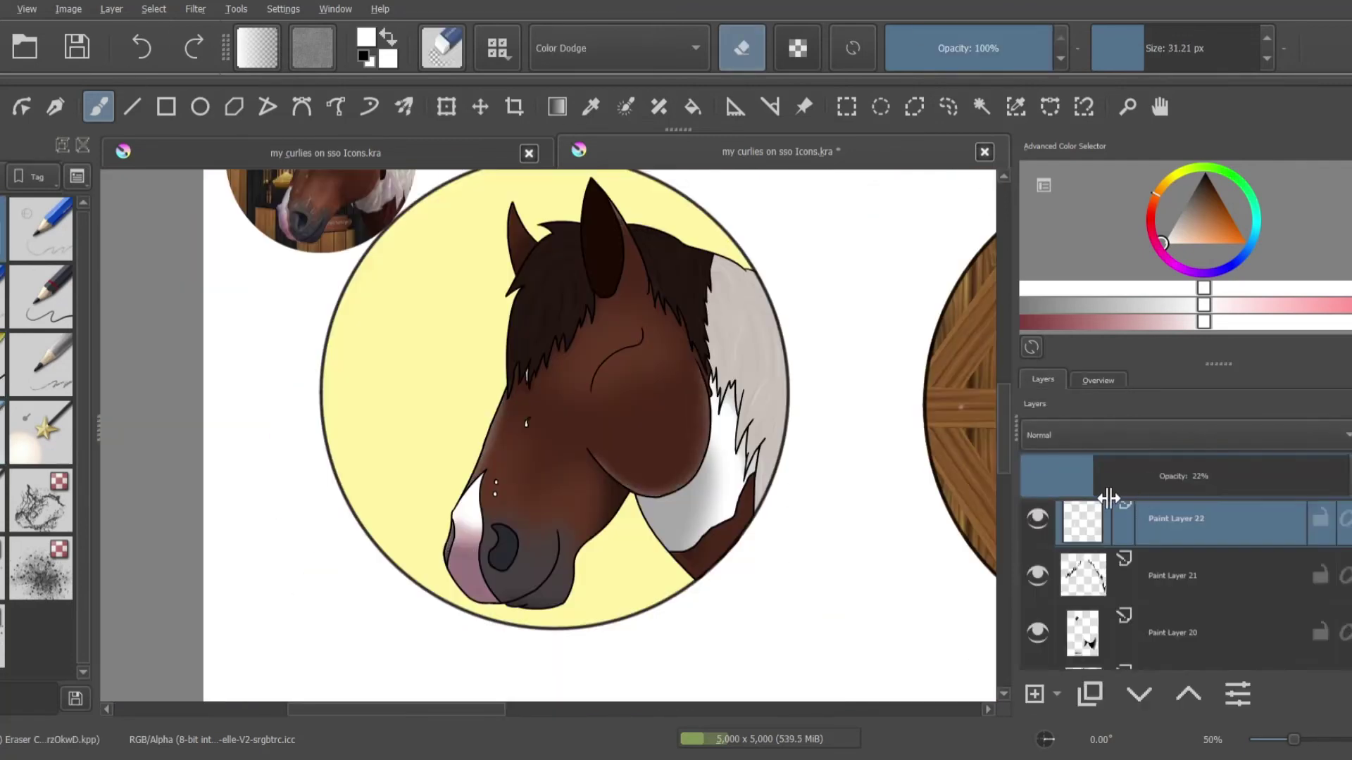
Add another paint layer and paint a white highlight along the forelock's outer edge, softened with the Blender Blur brush
{"action": "left_click", "coordinate": [1034, 694]}
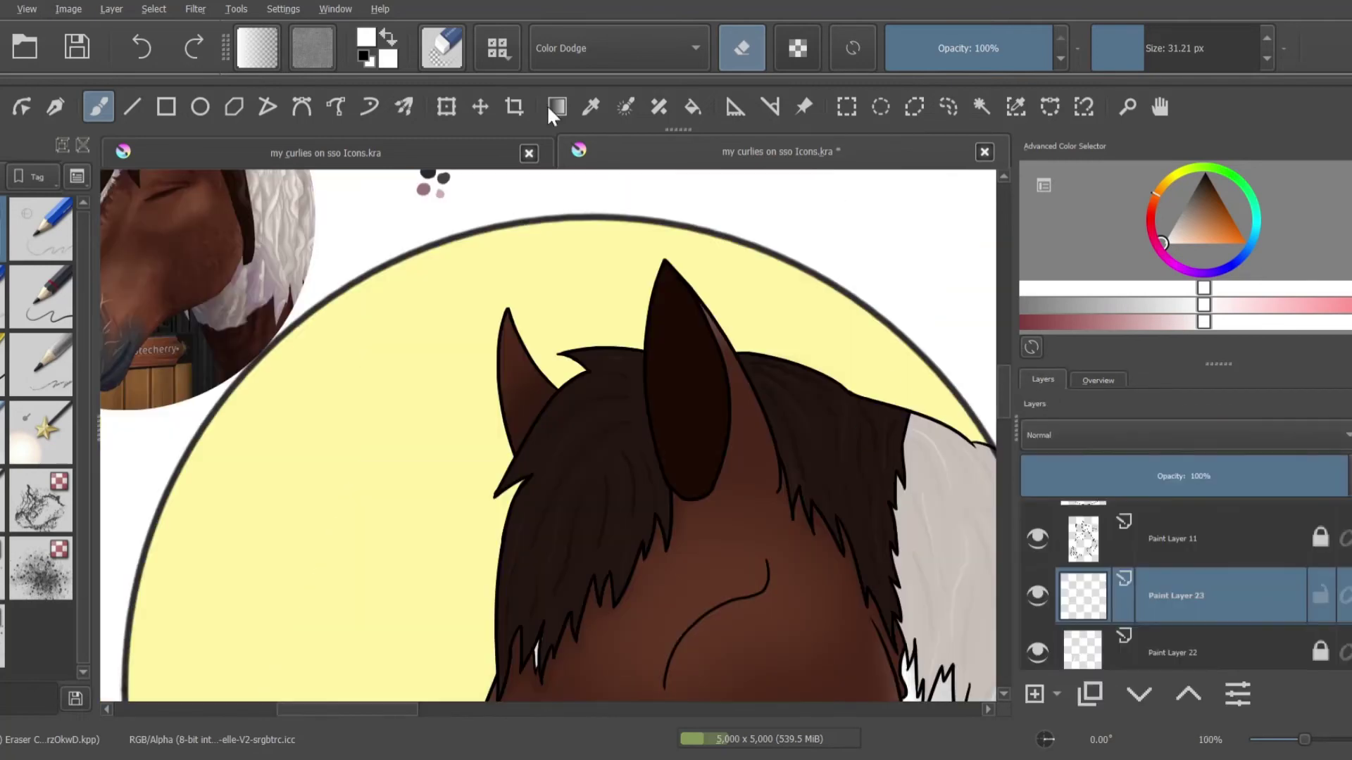
{"action": "key", "text": "e"}
{"action": "mouse_move", "coordinate": [639, 356]}
{"action": "left_mouse_down"}
{"action": "mouse_move", "coordinate": [559, 335]}
{"action": "mouse_move", "coordinate": [500, 604]}
{"action": "mouse_move", "coordinate": [509, 505]}
{"action": "left_mouse_up"}
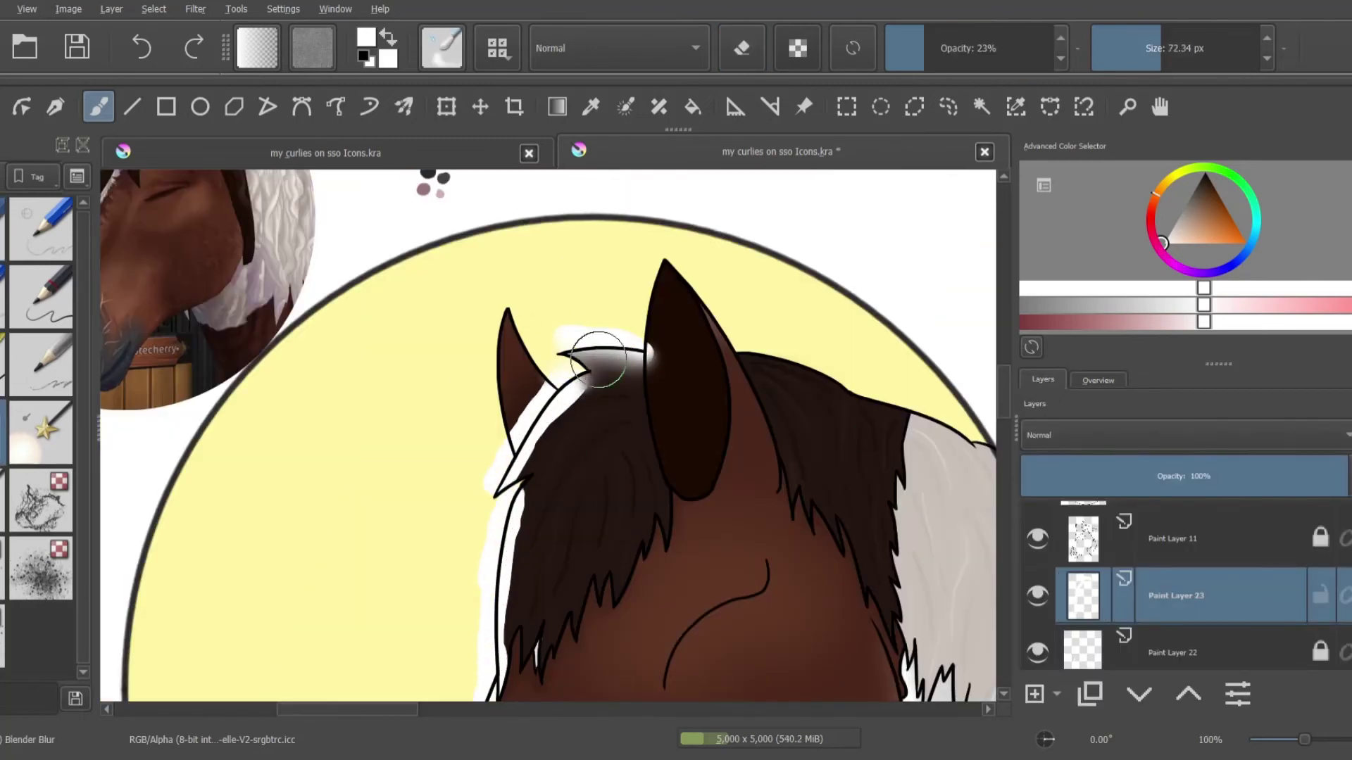
{"action": "key", "text": "ctrl+z"}
Paint white highlight strokes along the forelock's jagged lower tips with the Gpen brush at 15.63 px
{"action": "scroll", "coordinate": [626, 521], "scroll_direction": "up", "scroll_amount": 2}
{"action": "key", "text": "bracketleft"}
{"action": "key", "text": "bracketleft"}
{"action": "key", "text": "bracketleft"}
{"action": "left_click_drag", "start_coordinate": [713, 461], "coordinate": [707, 573]}
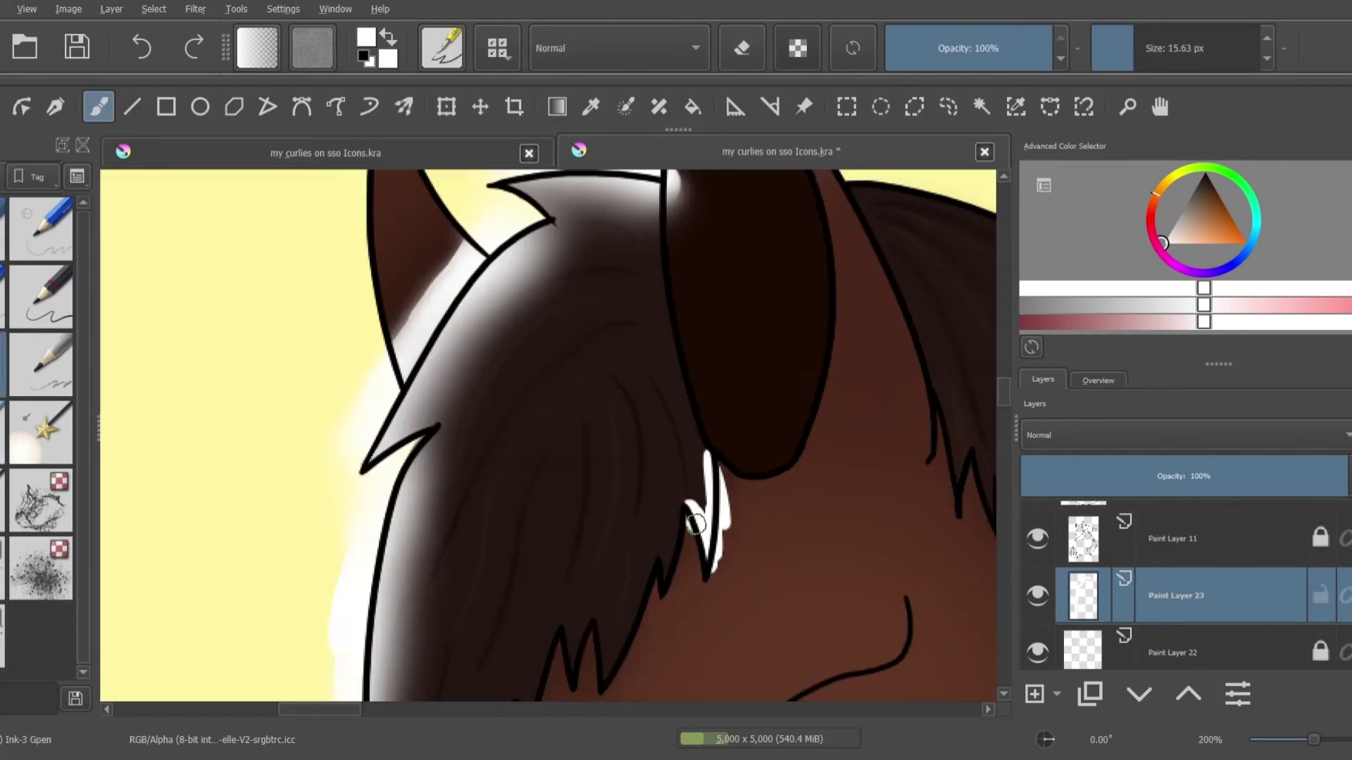
{"action": "left_click_drag", "start_coordinate": [676, 529], "coordinate": [599, 697]}
{"action": "left_click_drag", "start_coordinate": [583, 623], "coordinate": [573, 662]}
{"action": "left_click", "coordinate": [1099, 381]}
{"action": "left_click", "coordinate": [1148, 516]}
{"action": "left_click_drag", "start_coordinate": [483, 331], "coordinate": [604, 192]}
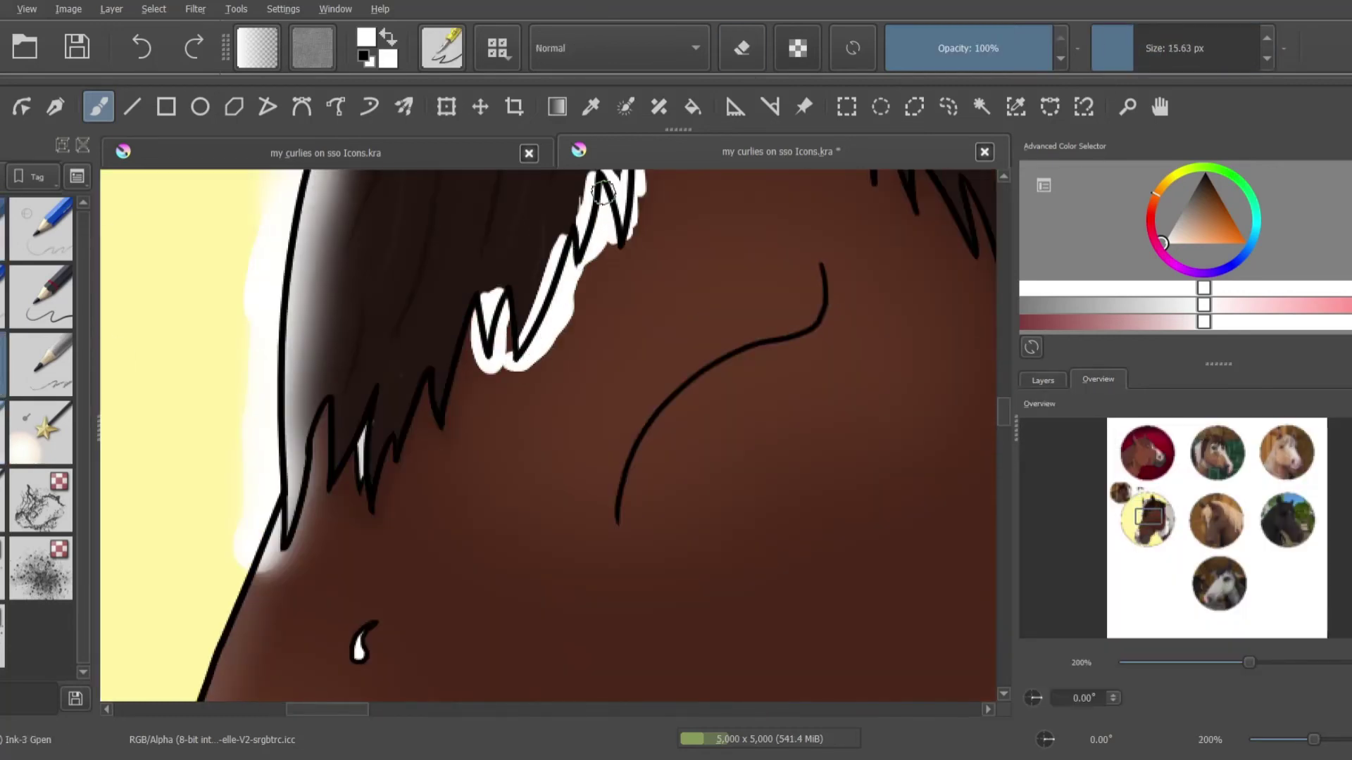
Blur the white strokes along the forelock tips with the Blender Blur brush at 72.34 px
{"action": "key", "text": "bracketright"}
{"action": "key", "text": "bracketright"}
{"action": "key", "text": "bracketright"}
{"action": "scroll", "coordinate": [749, 431], "scroll_direction": "up", "scroll_amount": 6}
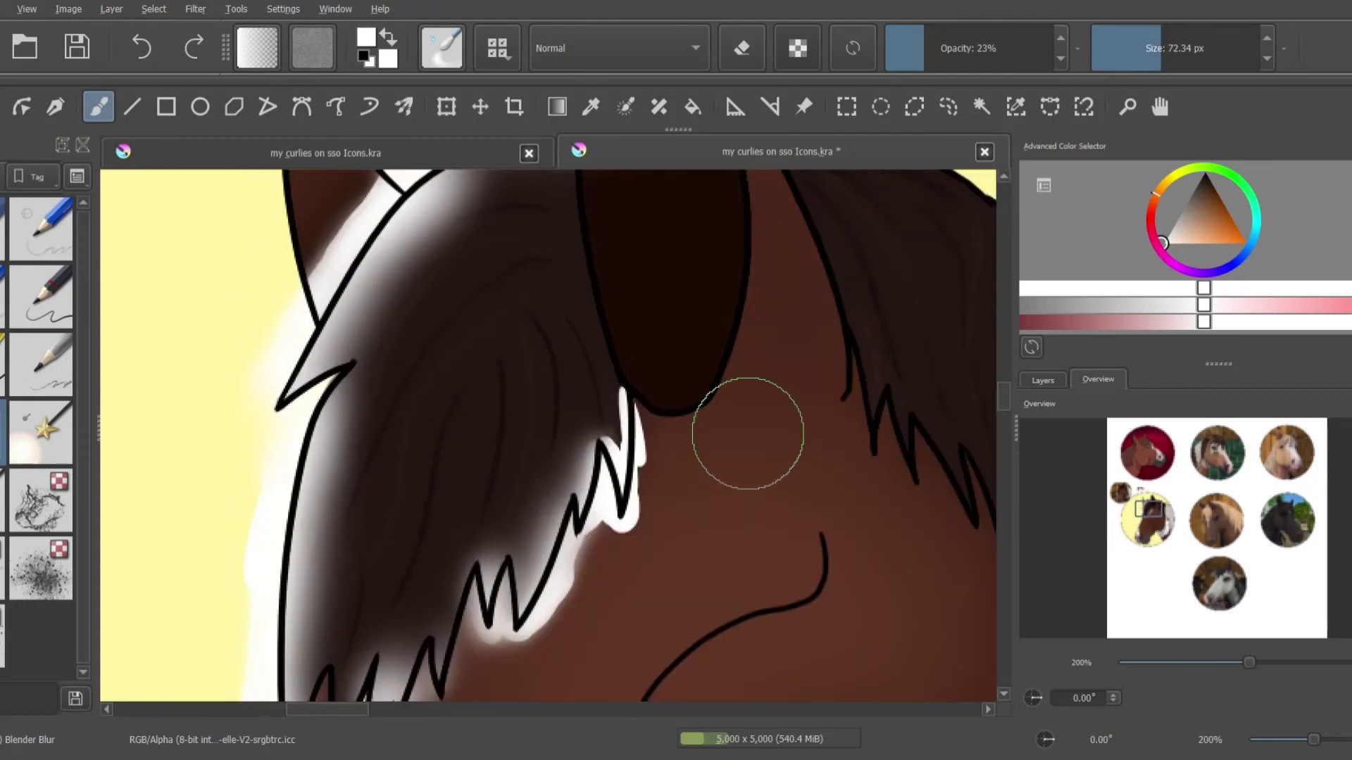
Erase the broad white overspill outside the forelock on the background and face at 31.21 px
{"action": "key", "text": "e"}
{"action": "mouse_move", "coordinate": [693, 293]}
{"action": "left_mouse_down"}
{"action": "mouse_move", "coordinate": [541, 299]}
{"action": "mouse_move", "coordinate": [452, 382]}
{"action": "mouse_move", "coordinate": [461, 445]}
{"action": "mouse_move", "coordinate": [387, 578]}
{"action": "mouse_move", "coordinate": [500, 377]}
{"action": "mouse_move", "coordinate": [366, 603]}
{"action": "mouse_move", "coordinate": [580, 337]}
{"action": "mouse_move", "coordinate": [600, 357]}
{"action": "mouse_move", "coordinate": [574, 587]}
{"action": "mouse_move", "coordinate": [634, 438]}
{"action": "left_mouse_up"}
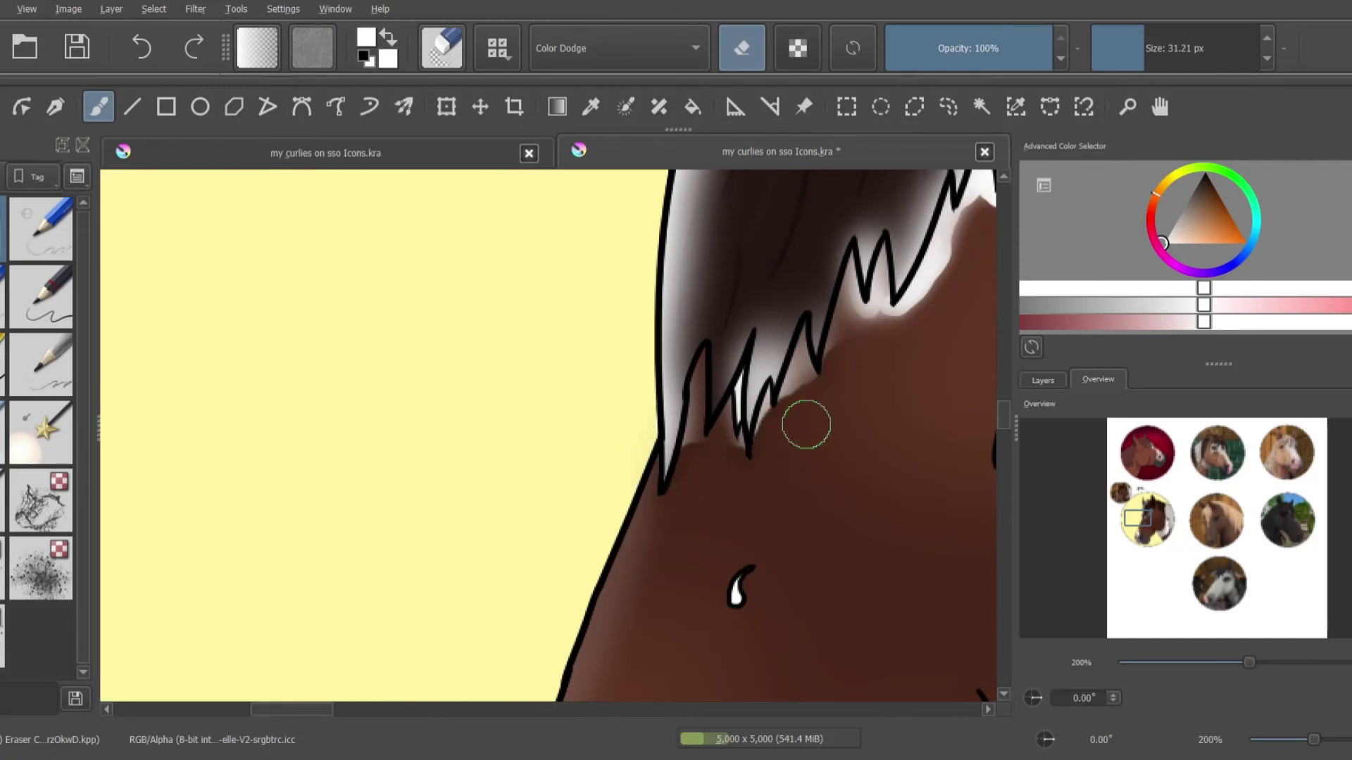
{"action": "left_click_drag", "start_coordinate": [1145, 524], "coordinate": [1156, 517]}
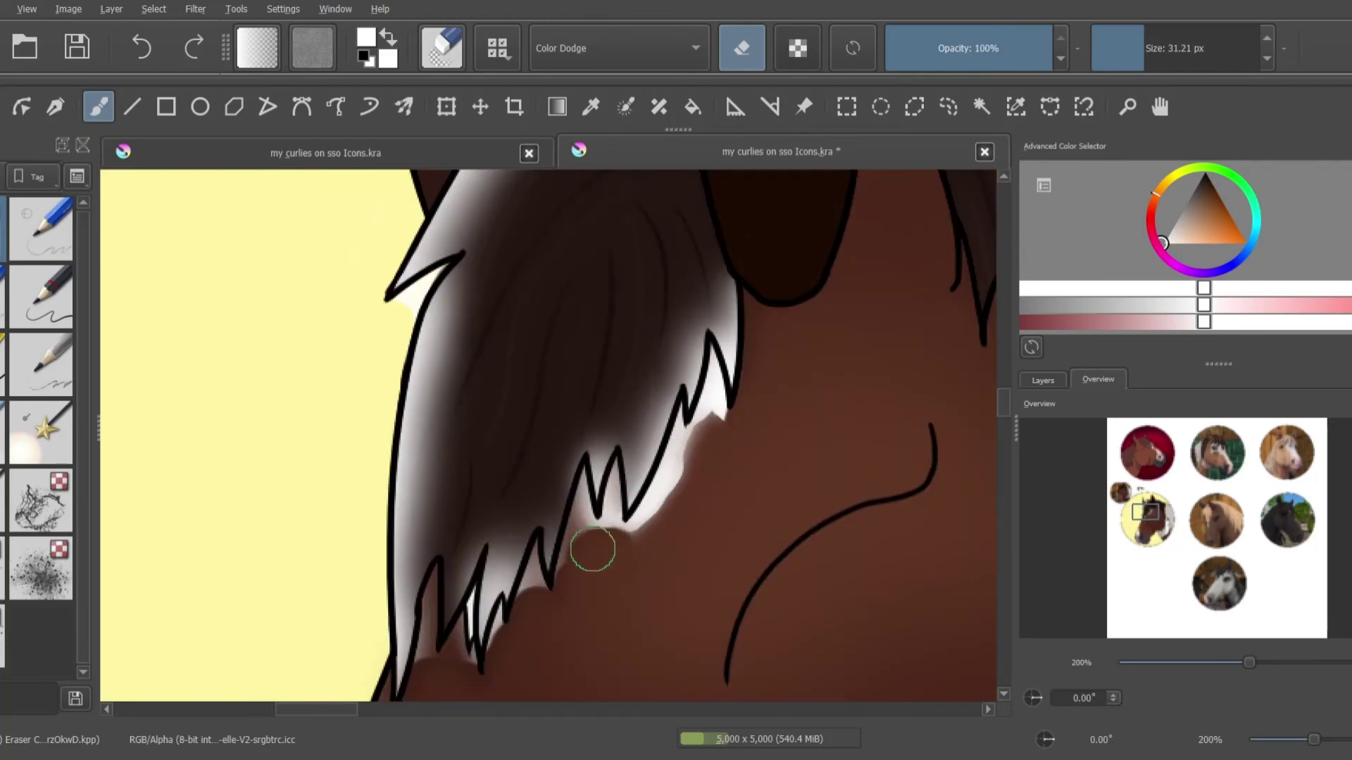
Erase the leftover white between the forelock tips just below the near ear with a 5.45 px eraser
{"action": "key", "text": "bracketleft"}
{"action": "key", "text": "bracketleft"}
{"action": "key", "text": "bracketleft"}
{"action": "key", "text": "bracketleft"}
{"action": "scroll", "coordinate": [725, 488], "scroll_direction": "up", "scroll_amount": 2}
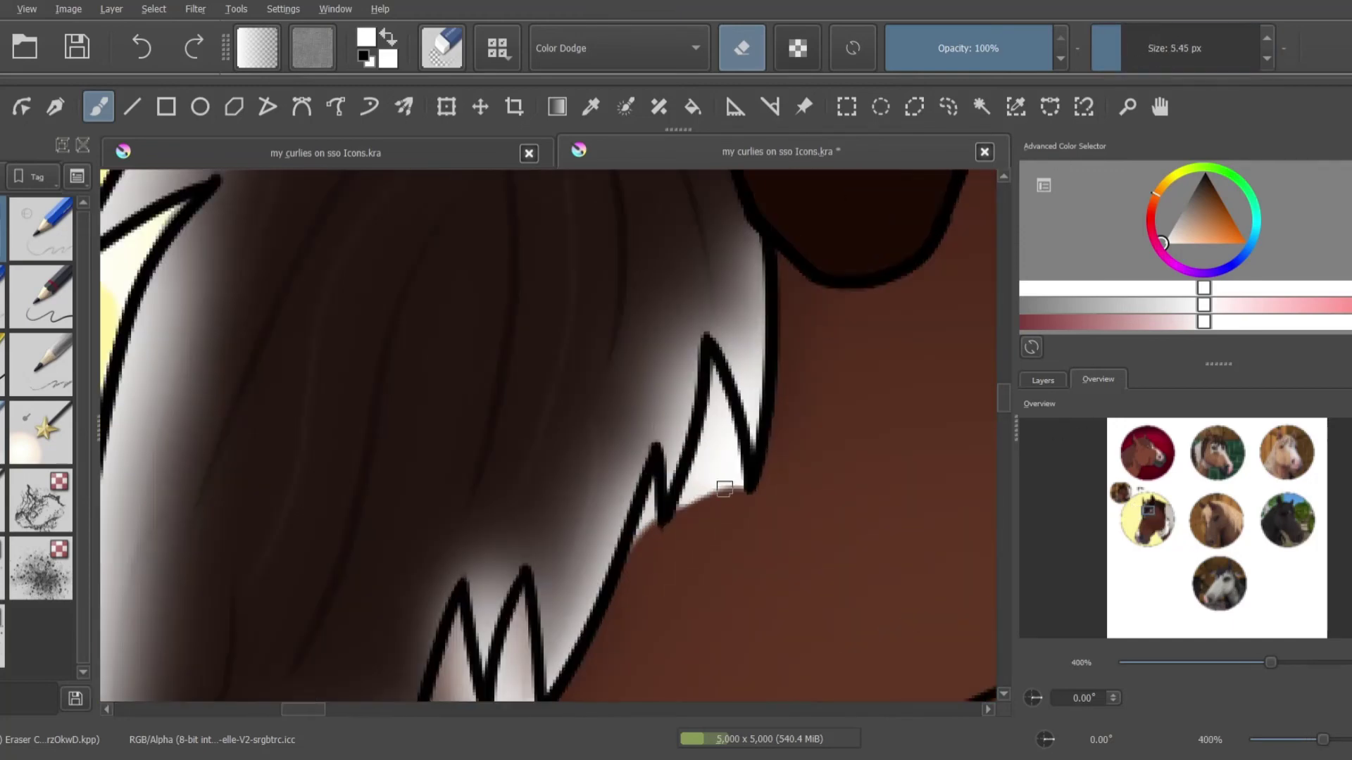
{"action": "left_click_drag", "start_coordinate": [715, 374], "coordinate": [694, 500]}
Erase the leftover white around the remaining lower forelock tips and outer tuft with an 8.46 px eraser
{"action": "left_click_drag", "start_coordinate": [1149, 509], "coordinate": [1145, 514]}
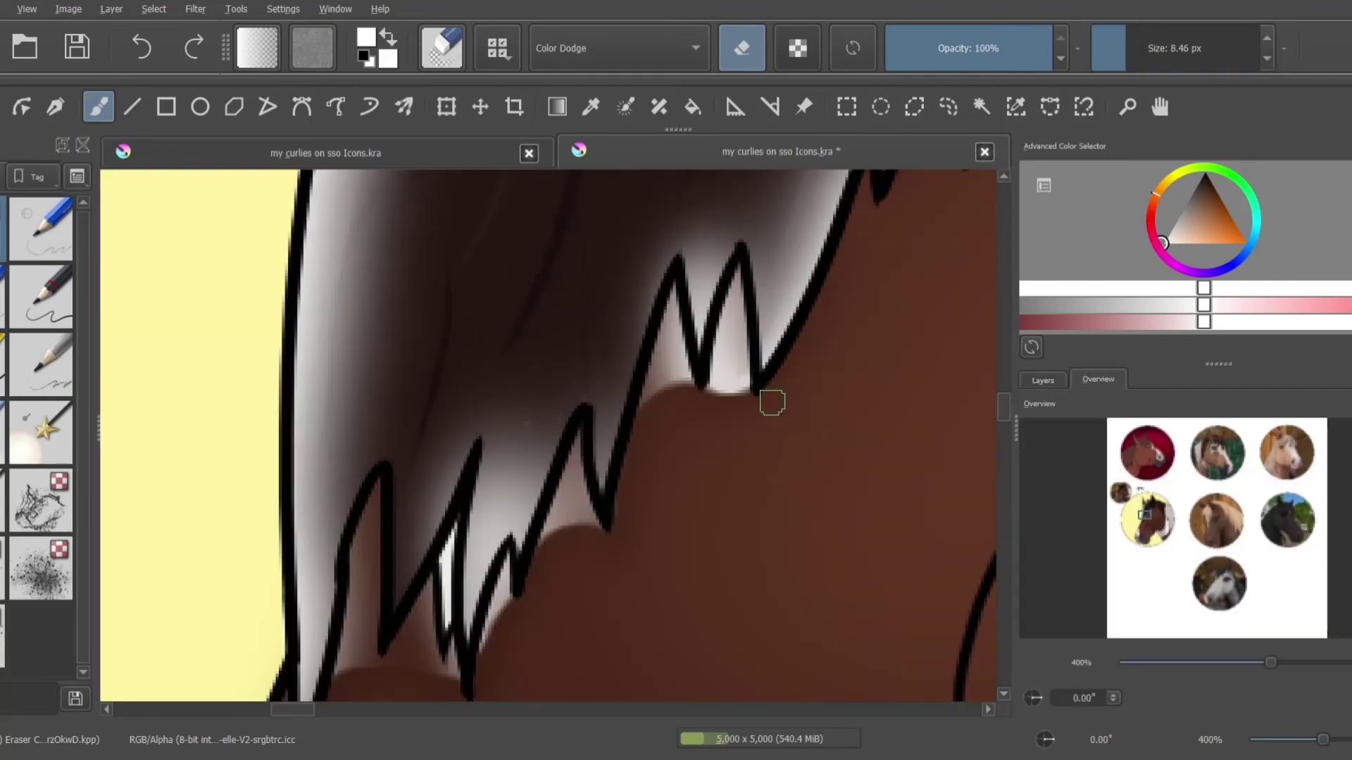
{"action": "left_click_drag", "start_coordinate": [746, 387], "coordinate": [719, 275]}
{"action": "left_click_drag", "start_coordinate": [596, 532], "coordinate": [574, 456]}
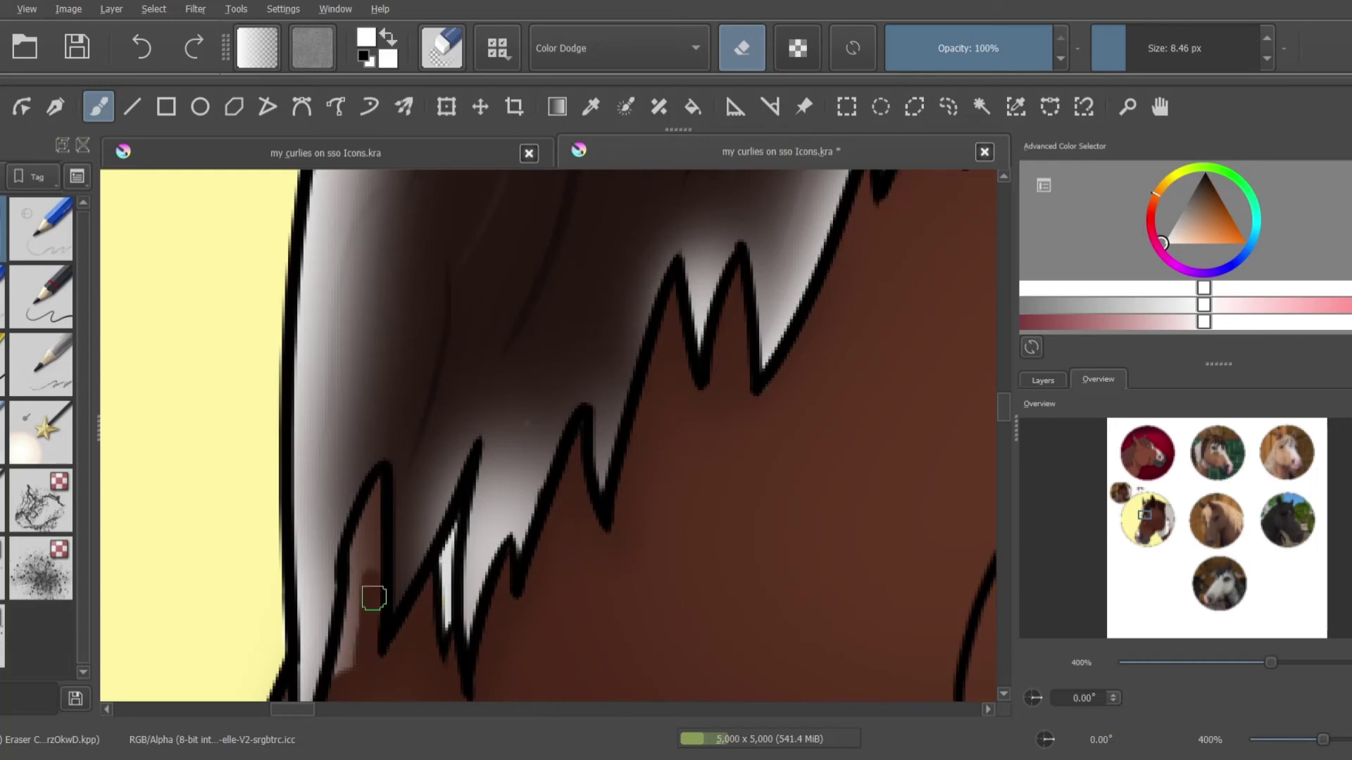
{"action": "left_click_drag", "start_coordinate": [374, 598], "coordinate": [352, 493]}
{"action": "left_click_drag", "start_coordinate": [268, 491], "coordinate": [474, 592]}
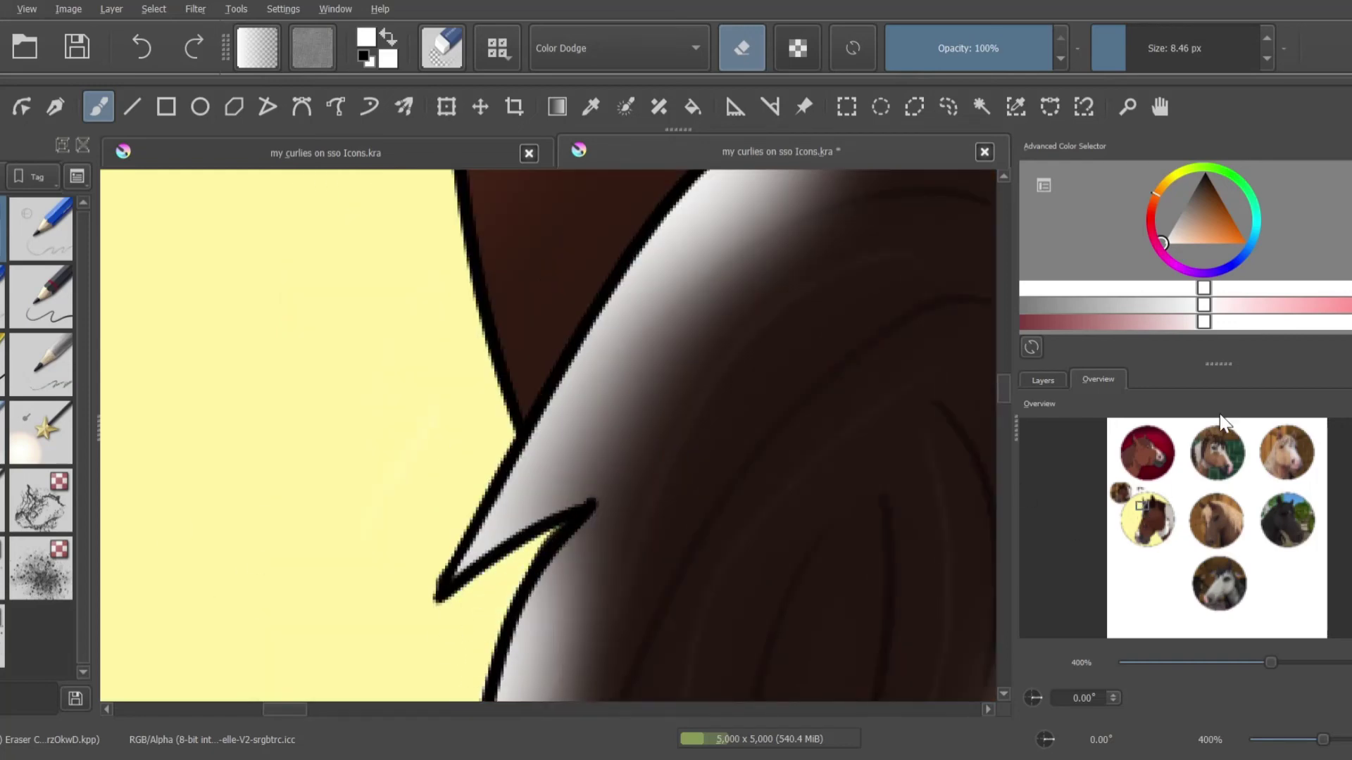
Paint white strokes along the dark mane's crest behind the near ear and down its jagged face-side tips at 15.63 px
{"action": "scroll", "coordinate": [681, 529], "scroll_direction": "up", "scroll_amount": 5}
{"action": "scroll", "coordinate": [521, 531], "scroll_direction": "down", "scroll_amount": 5}
{"action": "scroll", "coordinate": [685, 395], "scroll_direction": "up", "scroll_amount": 3}
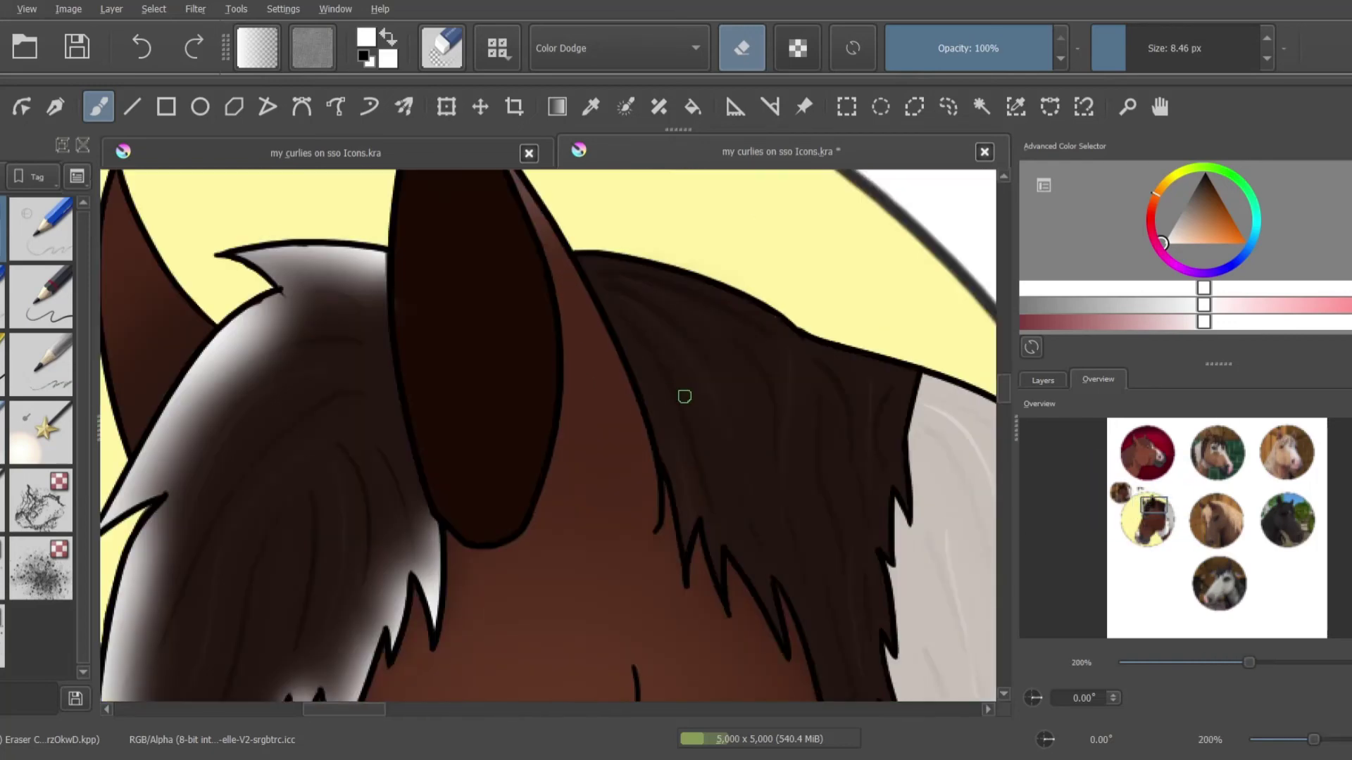
{"action": "key", "text": "slash"}
{"action": "left_click_drag", "start_coordinate": [574, 244], "coordinate": [811, 334]}
{"action": "key", "text": "ctrl+z"}
{"action": "left_click_drag", "start_coordinate": [679, 262], "coordinate": [918, 373]}
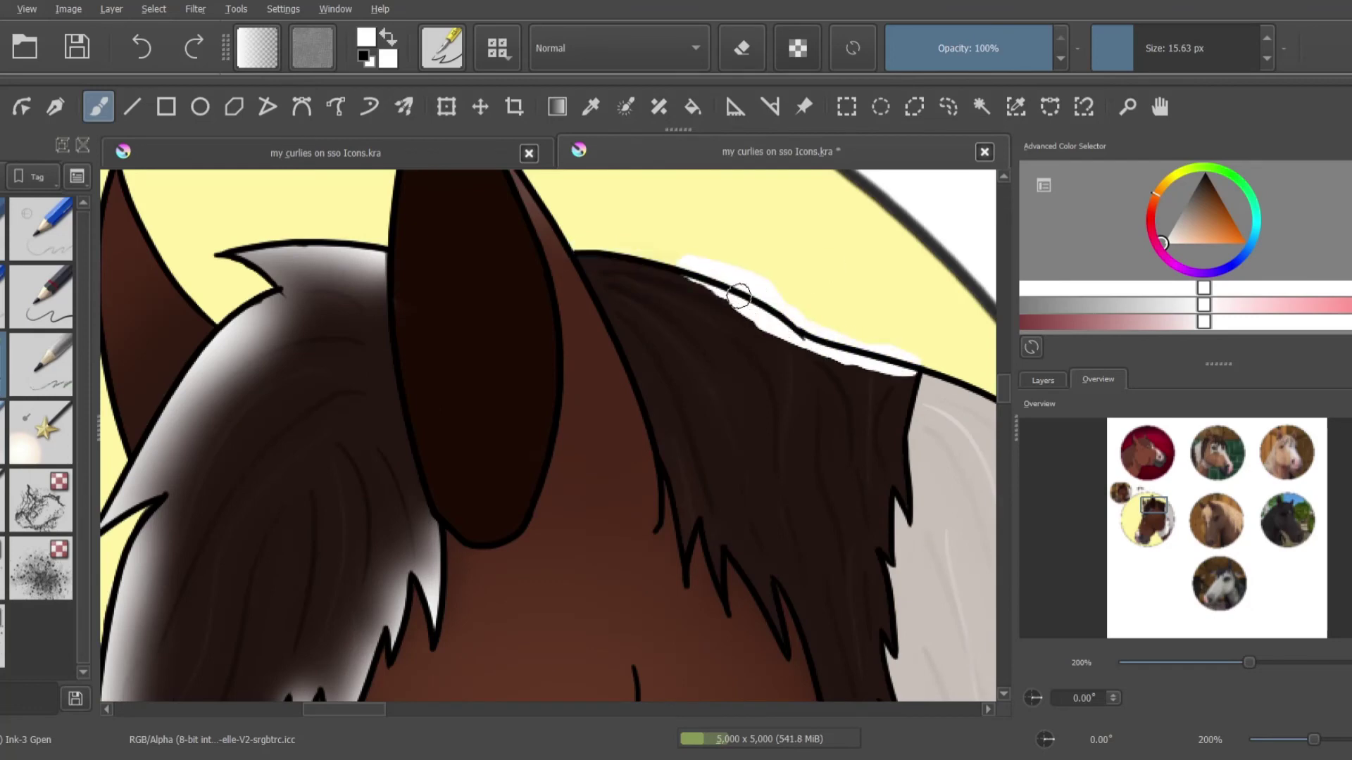
{"action": "left_click_drag", "start_coordinate": [669, 475], "coordinate": [686, 586]}
{"action": "left_click", "coordinate": [1154, 514]}
{"action": "left_click_drag", "start_coordinate": [729, 363], "coordinate": [834, 633]}
Blur the white strokes on the dark mane with the Blender Blur brush at 72.34 px and make Paint Layer 23 active
{"action": "key", "text": "slash"}
{"action": "left_click", "coordinate": [1043, 381]}
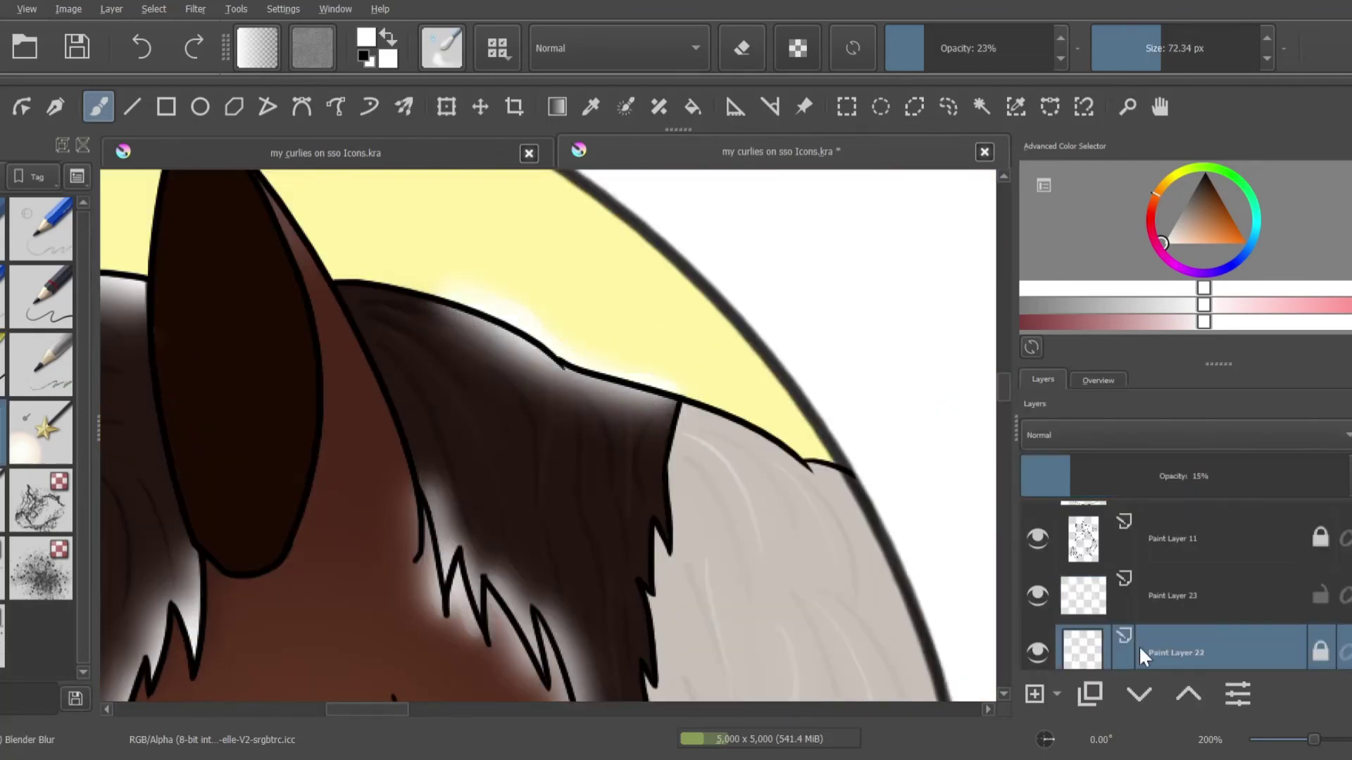
{"action": "scroll", "coordinate": [1239, 577], "scroll_direction": "up", "scroll_amount": 2}
{"action": "left_click", "coordinate": [1296, 510]}
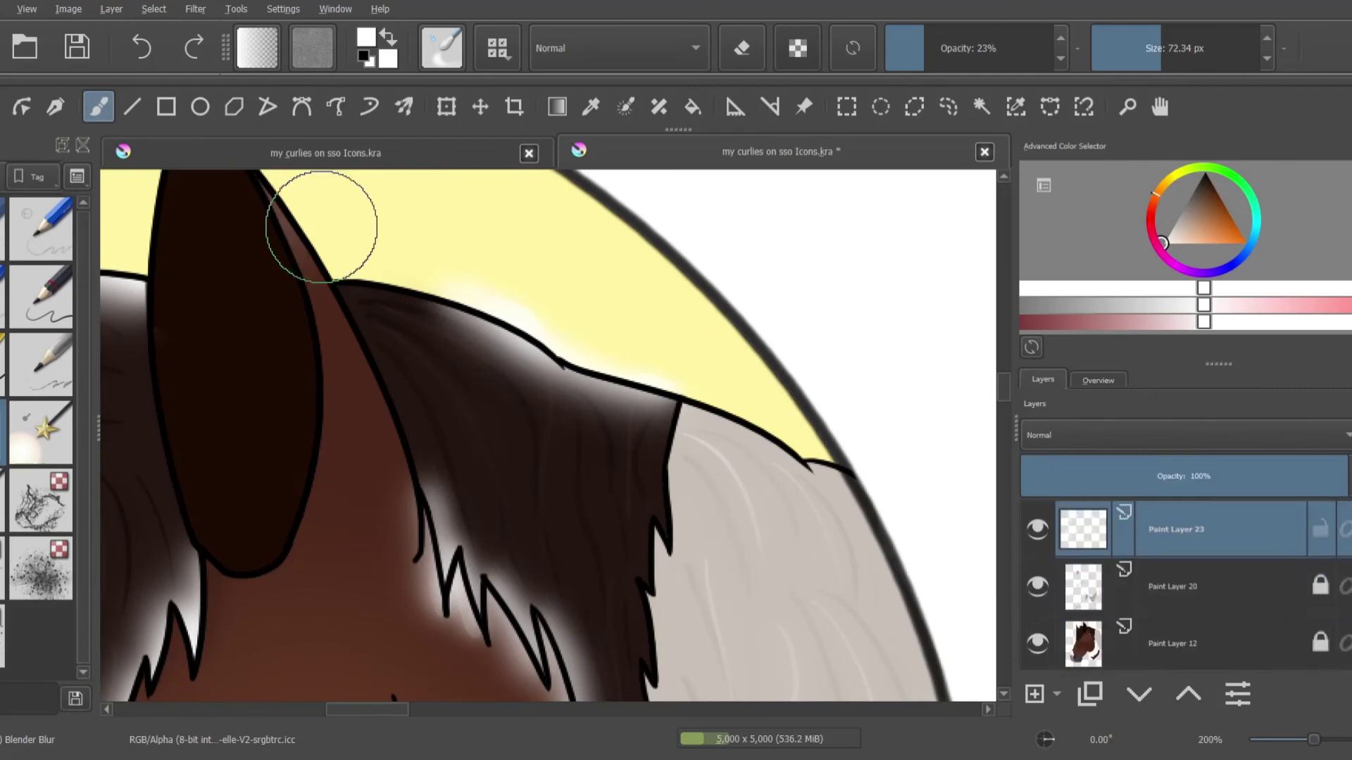
Erase the white overspill above the mane's crest and on the face beside its tips, enlarging the eraser to 43.56 px
{"action": "key", "text": "slash"}
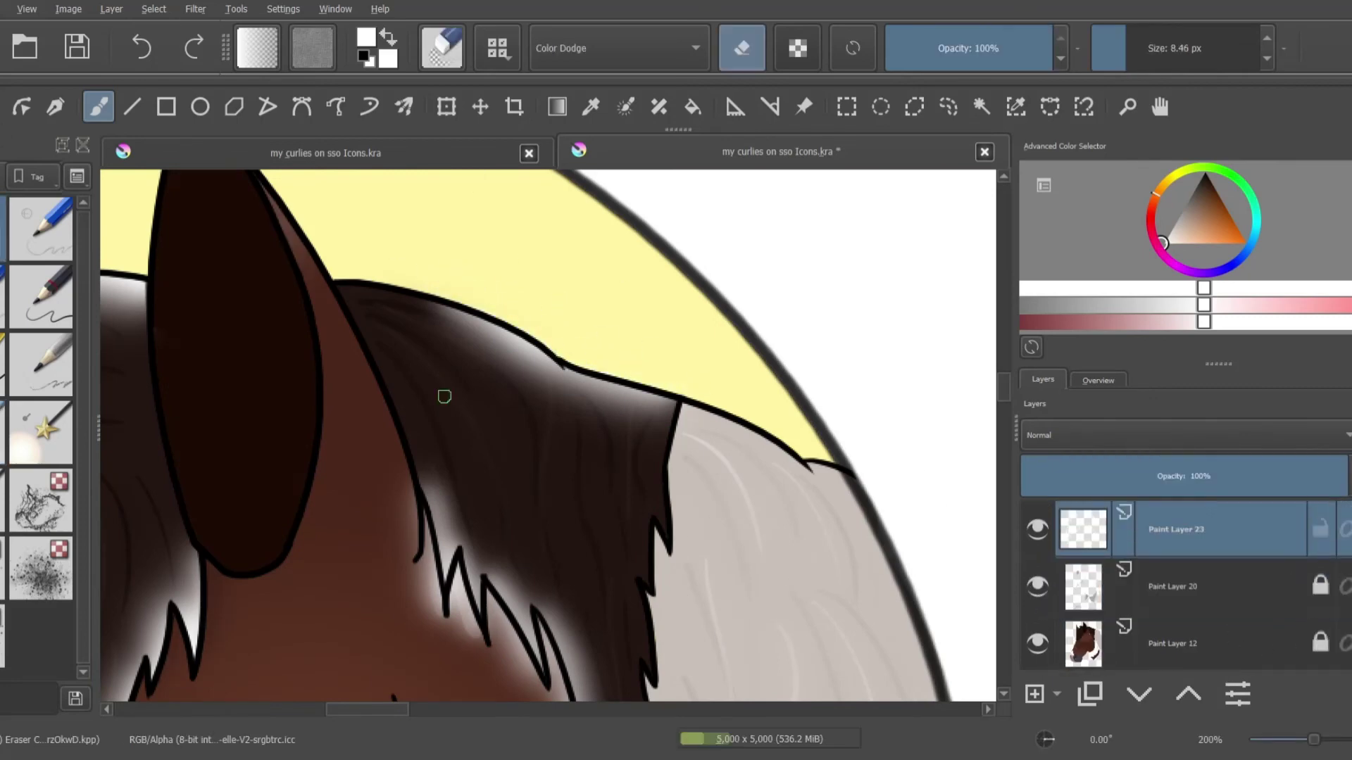
{"action": "scroll", "coordinate": [418, 306], "scroll_direction": "up", "scroll_amount": 2}
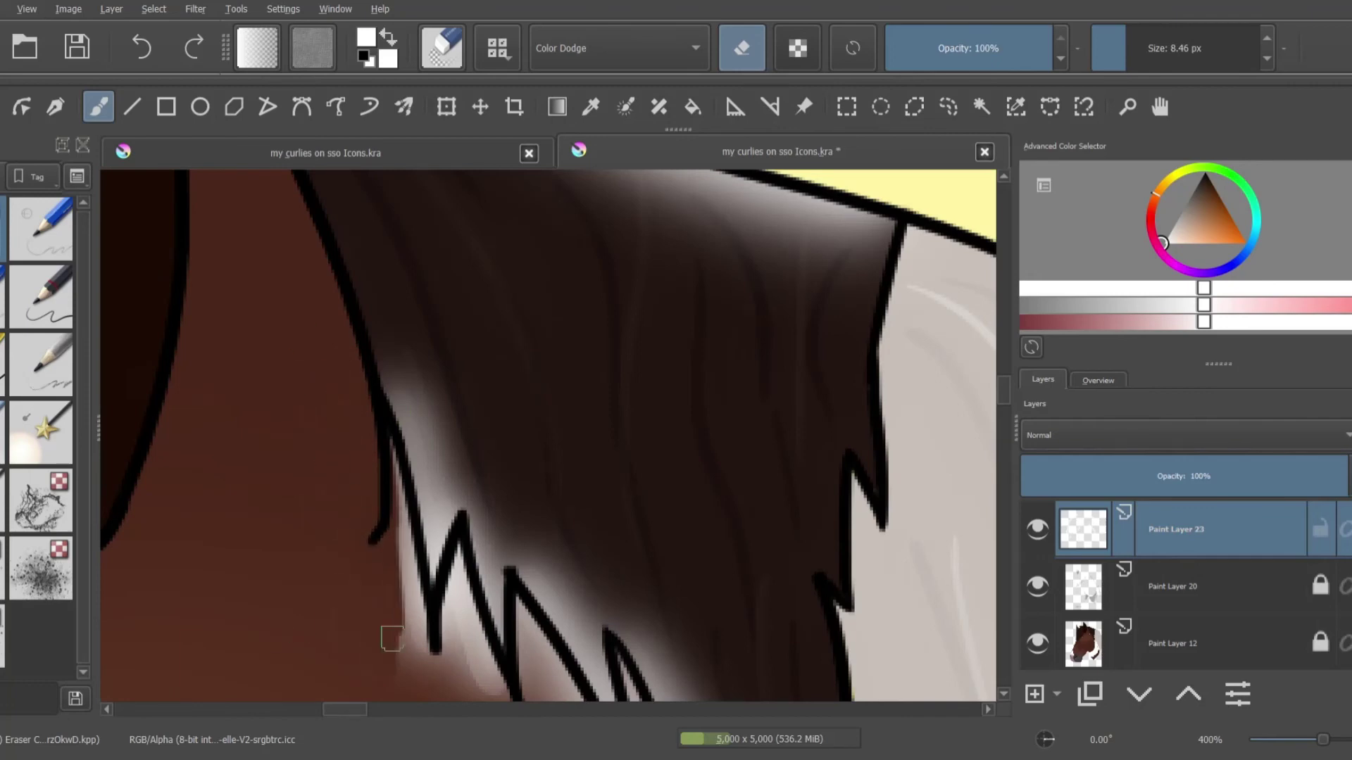
{"action": "left_click", "coordinate": [1098, 382]}
{"action": "key", "text": "bracketright"}
{"action": "key", "text": "bracketright"}
{"action": "key", "text": "bracketright"}
{"action": "key", "text": "bracketright"}
{"action": "mouse_move", "coordinate": [493, 352]}
{"action": "left_mouse_down"}
{"action": "mouse_move", "coordinate": [670, 507]}
{"action": "mouse_move", "coordinate": [562, 395]}
{"action": "mouse_move", "coordinate": [733, 543]}
{"action": "mouse_move", "coordinate": [630, 360]}
{"action": "left_mouse_up"}
{"action": "scroll", "coordinate": [815, 453], "scroll_direction": "down", "scroll_amount": 3}
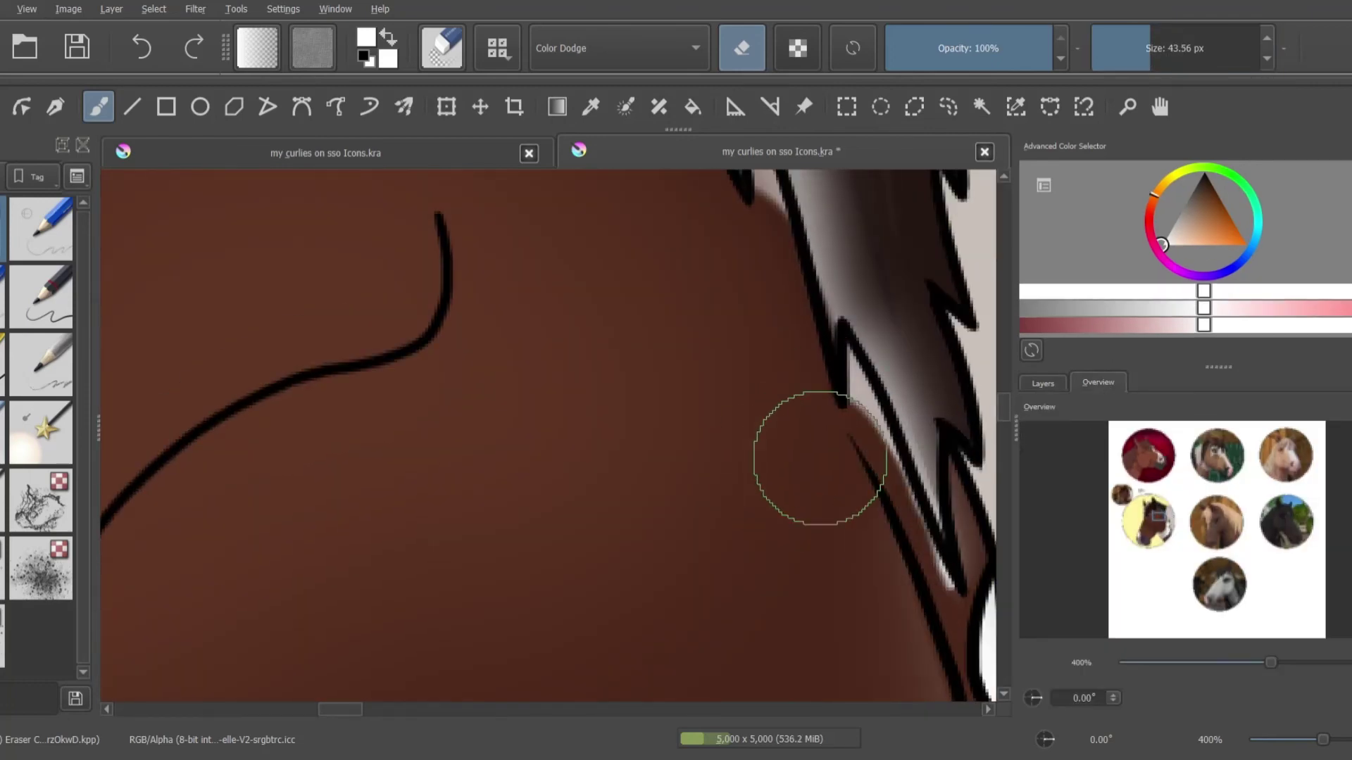
Erase the leftover white in the narrow gaps between the dark mane's face-side tips with a 6.36 px eraser
{"action": "left_click", "coordinate": [1161, 519]}
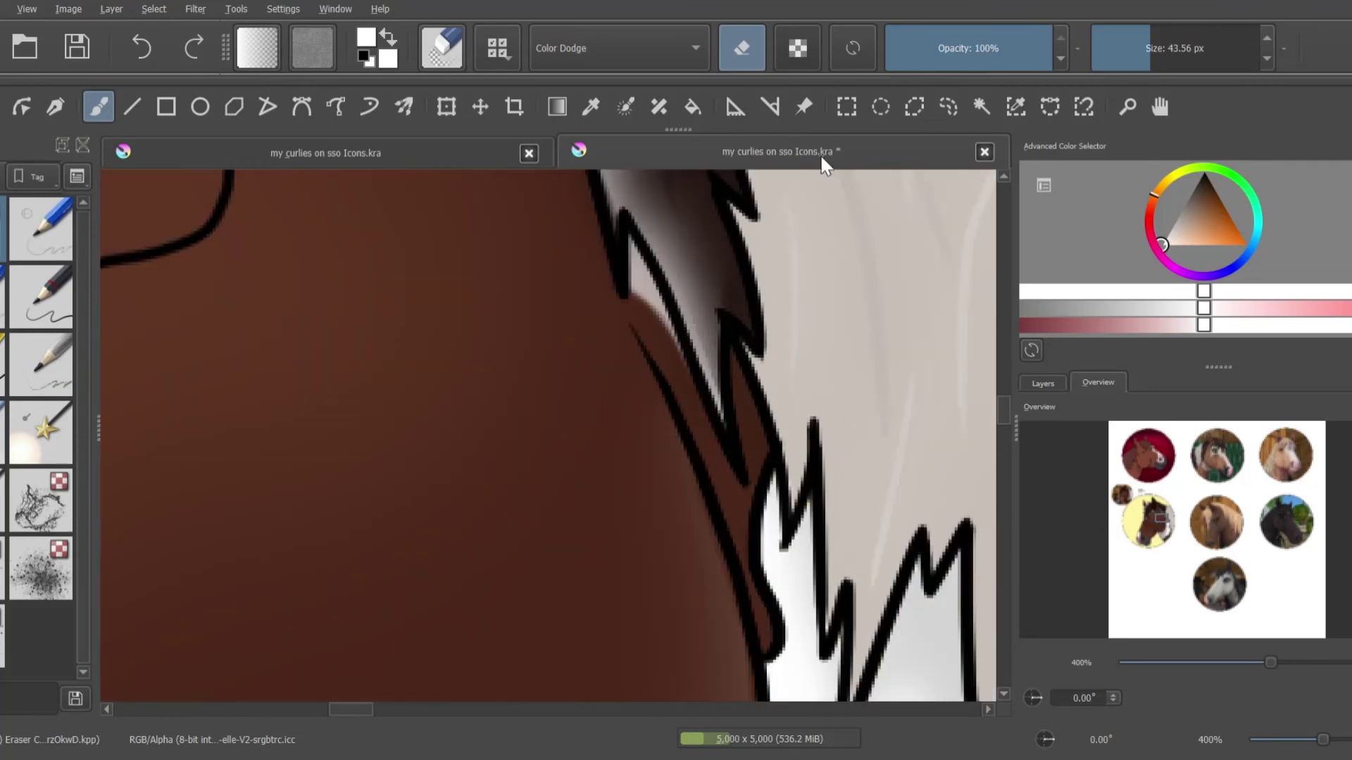
{"action": "left_click_drag", "start_coordinate": [1126, 55], "coordinate": [1123, 55]}
{"action": "mouse_move", "coordinate": [657, 322]}
{"action": "left_mouse_down"}
{"action": "mouse_move", "coordinate": [775, 493]}
{"action": "mouse_move", "coordinate": [840, 420]}
{"action": "left_mouse_up"}
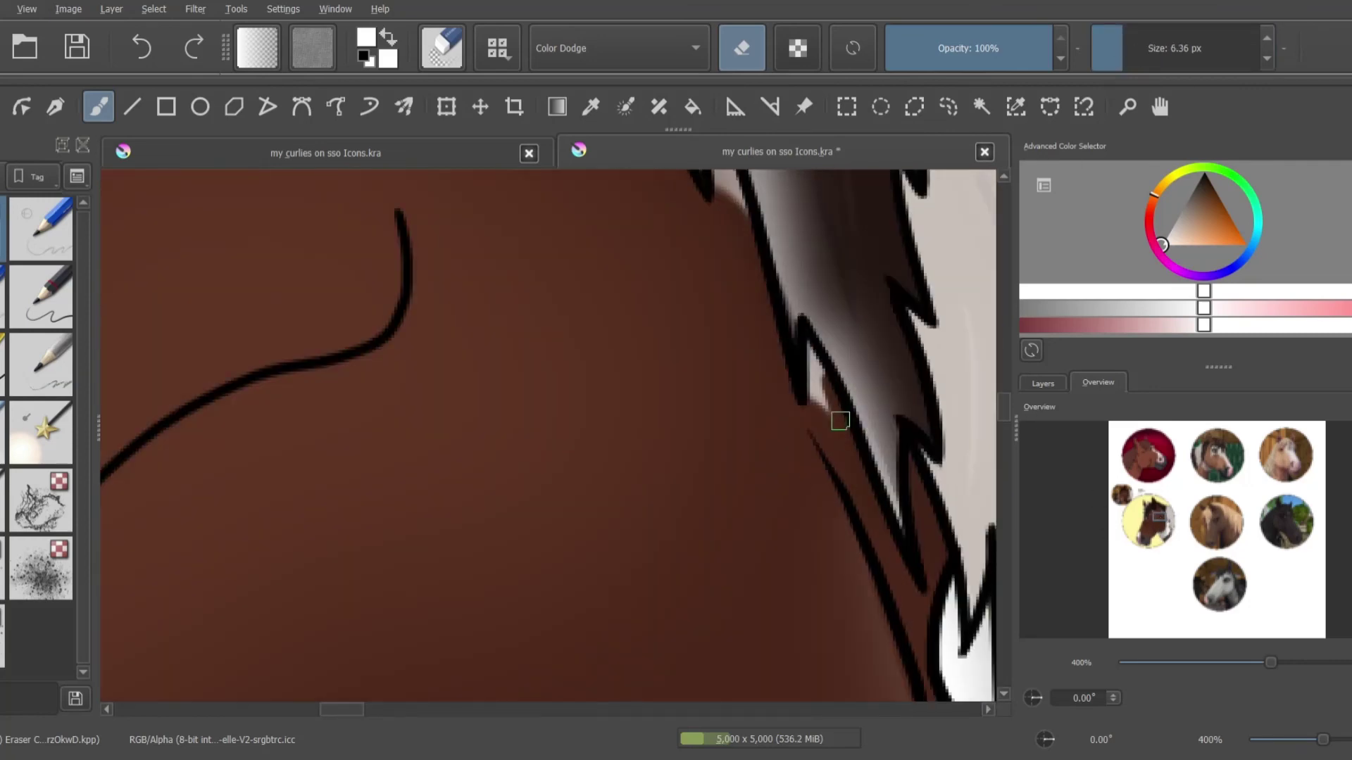
{"action": "left_click_drag", "start_coordinate": [738, 331], "coordinate": [707, 523]}
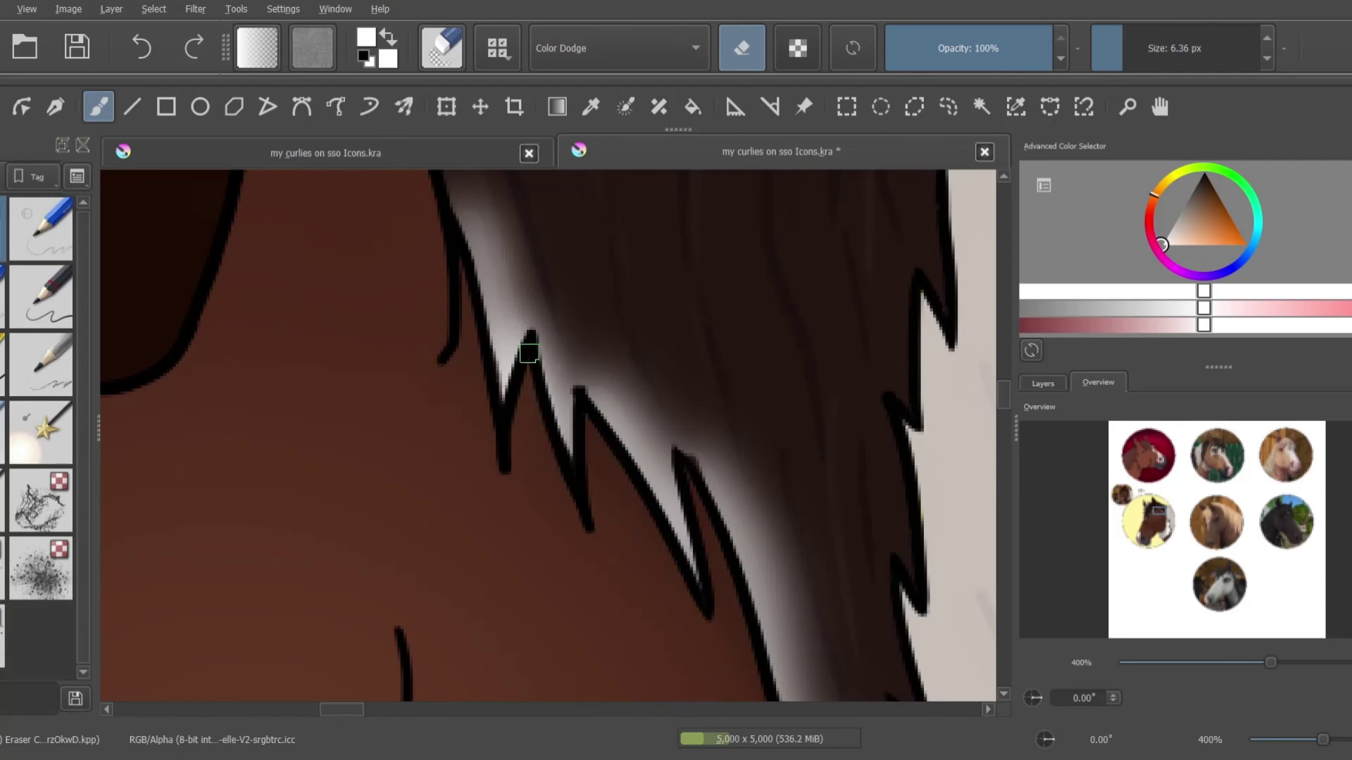
Lower the opacity of the dark mane's highlight layer and add a new paint layer above it
{"action": "scroll", "coordinate": [529, 352], "scroll_direction": "down", "scroll_amount": 3}
{"action": "left_click", "coordinate": [1043, 384]}
{"action": "scroll", "coordinate": [853, 409], "scroll_direction": "down", "scroll_amount": 1}
{"action": "scroll", "coordinate": [853, 408], "scroll_direction": "up", "scroll_amount": 1}
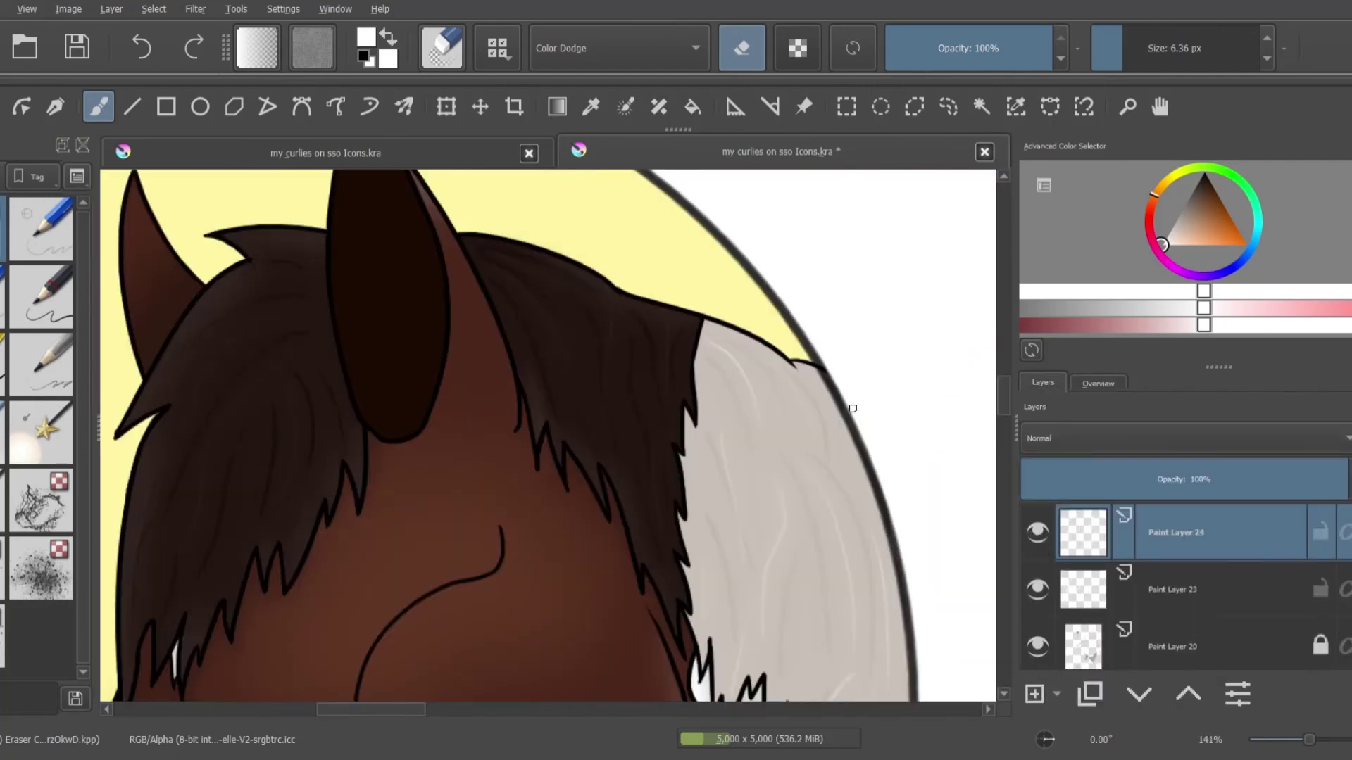
Paint white strokes along the pale mane's crest and lower jagged tips at 15.63 px, and blur them with Blender Blur at 72.34 px
{"action": "key", "text": "slash"}
{"action": "left_click_drag", "start_coordinate": [712, 325], "coordinate": [785, 356]}
{"action": "left_click_drag", "start_coordinate": [669, 313], "coordinate": [731, 317]}
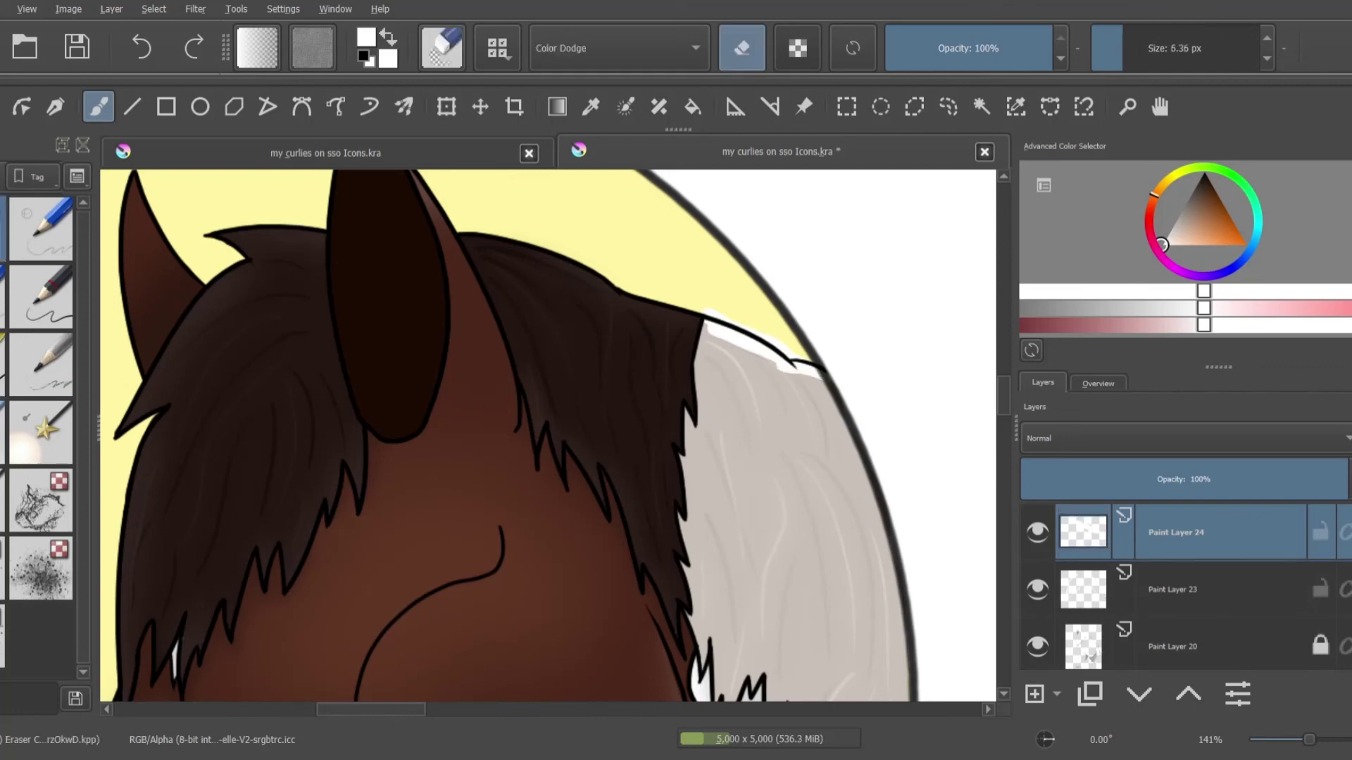
{"action": "left_click", "coordinate": [1098, 382]}
{"action": "left_click", "coordinate": [1163, 517]}
{"action": "left_click_drag", "start_coordinate": [629, 371], "coordinate": [625, 483]}
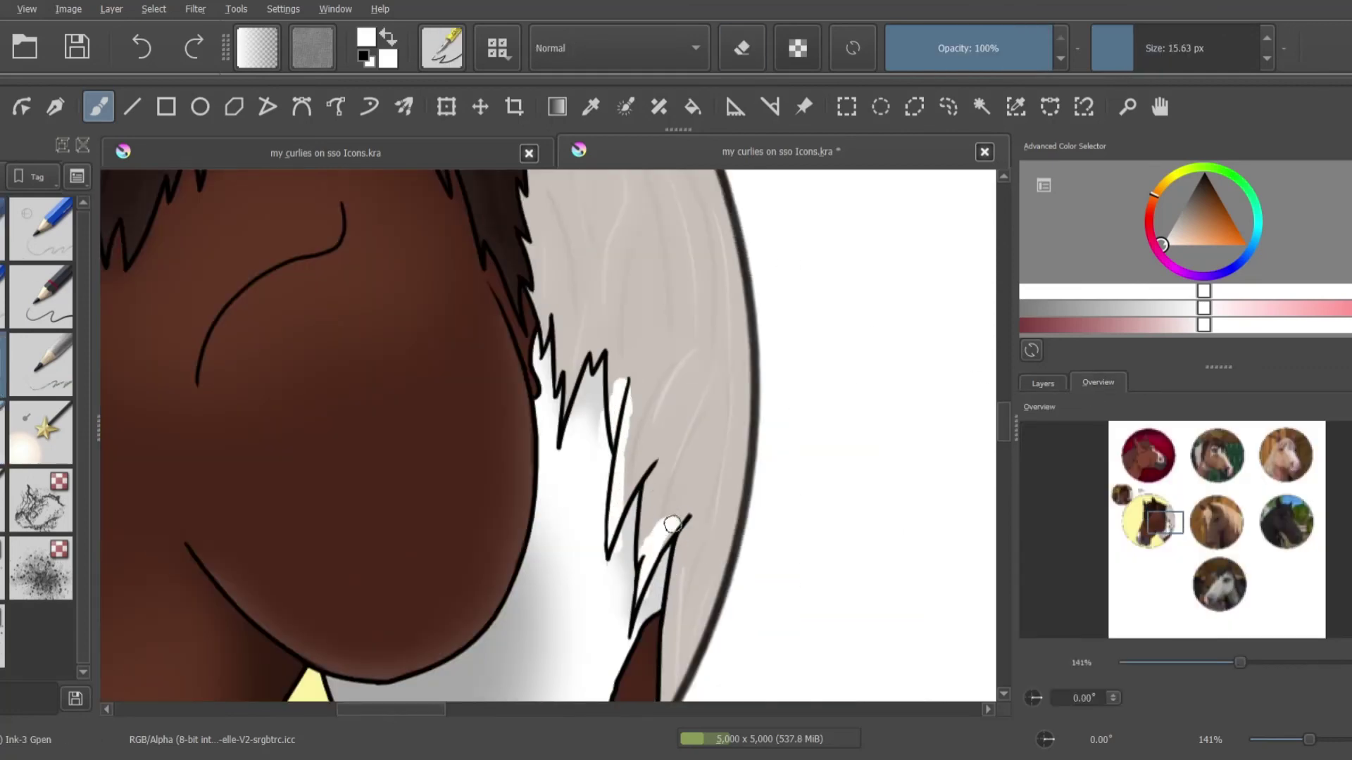
{"action": "key", "text": "slash"}
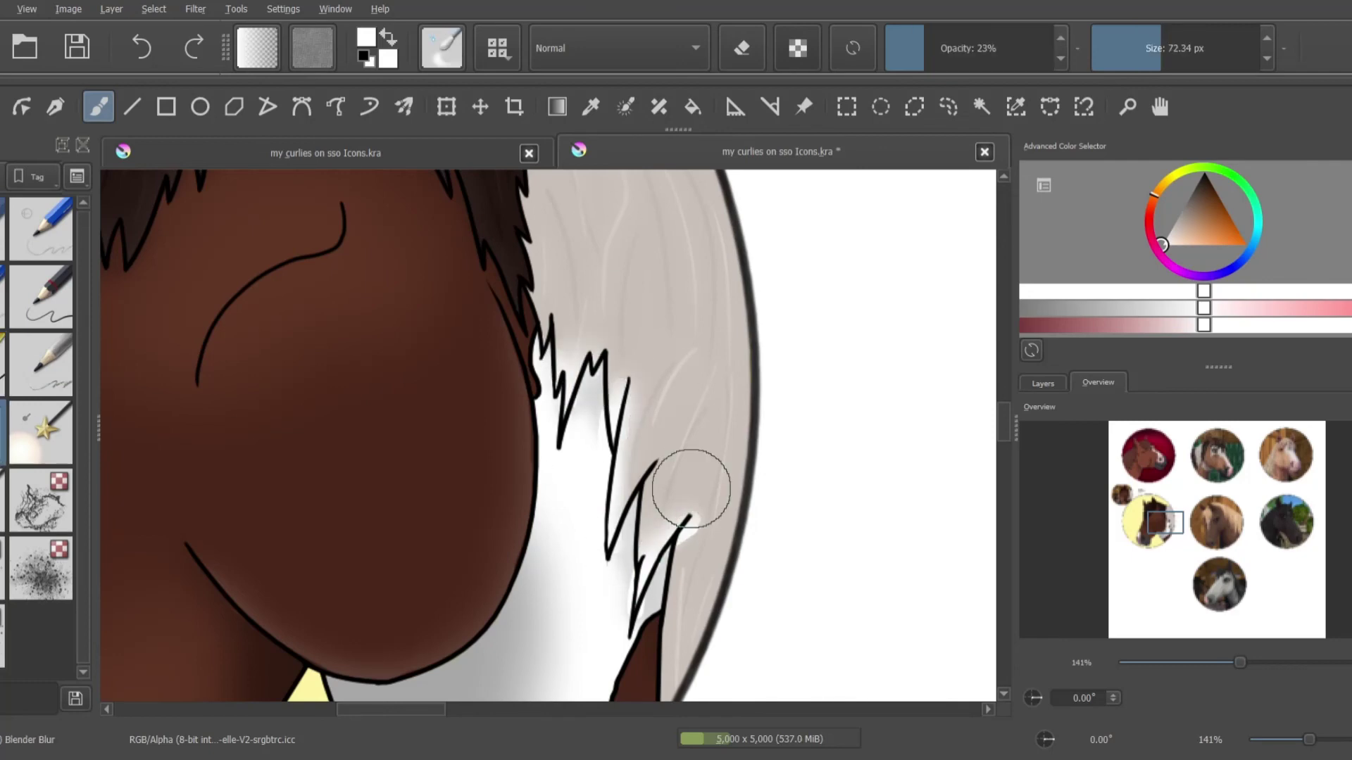
Hide the coat colour layer and erase the white overspill outside the pale mane's tips and crest at 6.36 and 12.41 px
{"action": "left_click", "coordinate": [1043, 383]}
{"action": "scroll", "coordinate": [695, 425], "scroll_direction": "up", "scroll_amount": 1}
{"action": "key", "text": "e"}
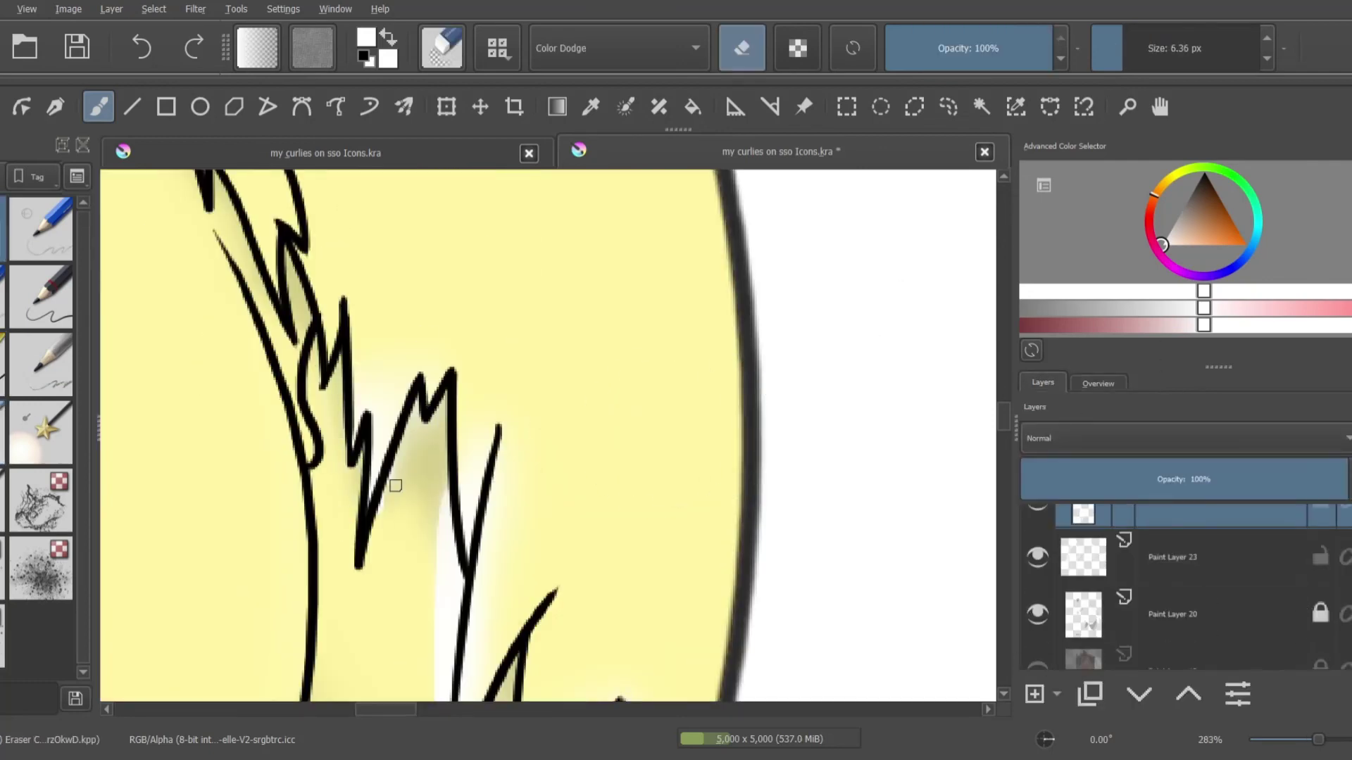
{"action": "left_click", "coordinate": [1097, 383]}
{"action": "left_click", "coordinate": [1159, 516]}
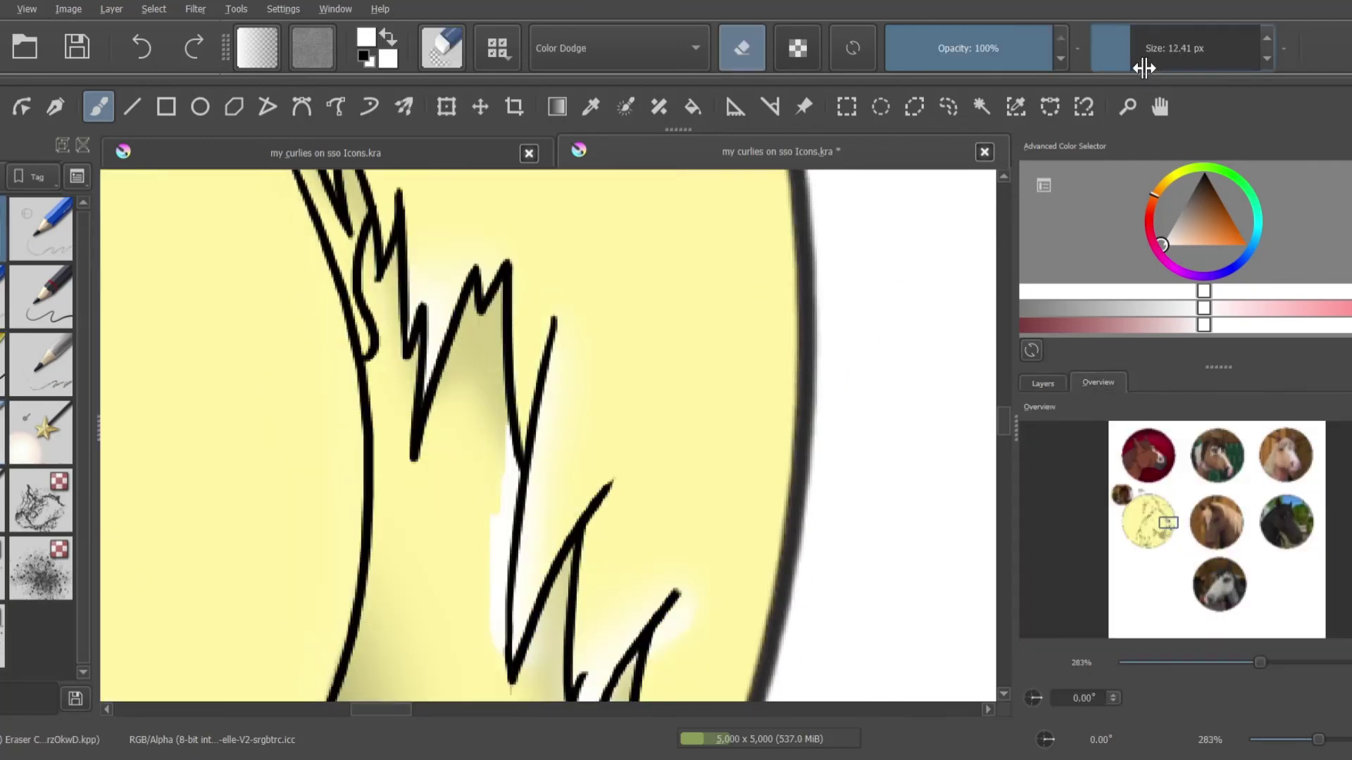
{"action": "scroll", "coordinate": [588, 387], "scroll_direction": "down", "scroll_amount": 3}
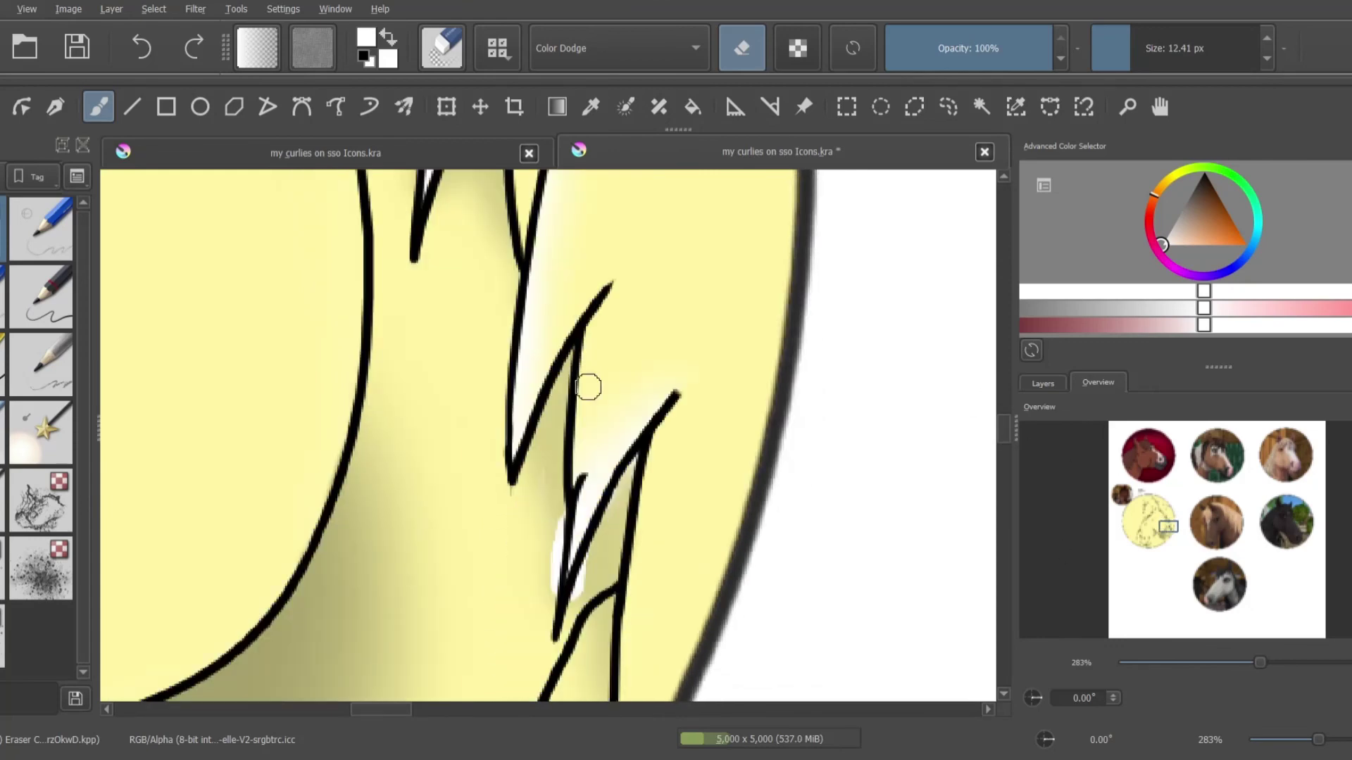
{"action": "scroll", "coordinate": [613, 516], "scroll_direction": "up", "scroll_amount": 8}
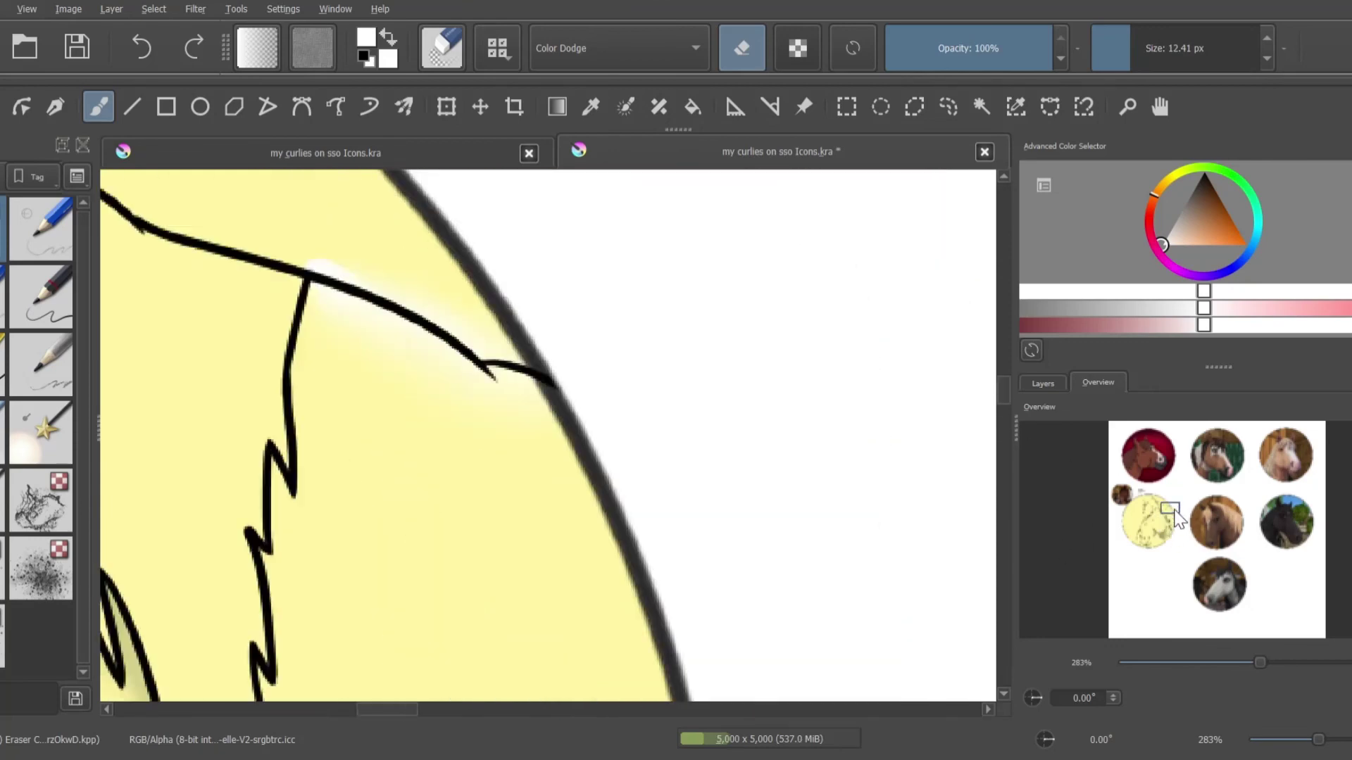
Show the coat colour layer again and add a new paint layer on top with 28% opacity
{"action": "scroll", "coordinate": [674, 321], "scroll_direction": "down", "scroll_amount": 5}
{"action": "left_click", "coordinate": [1043, 383]}
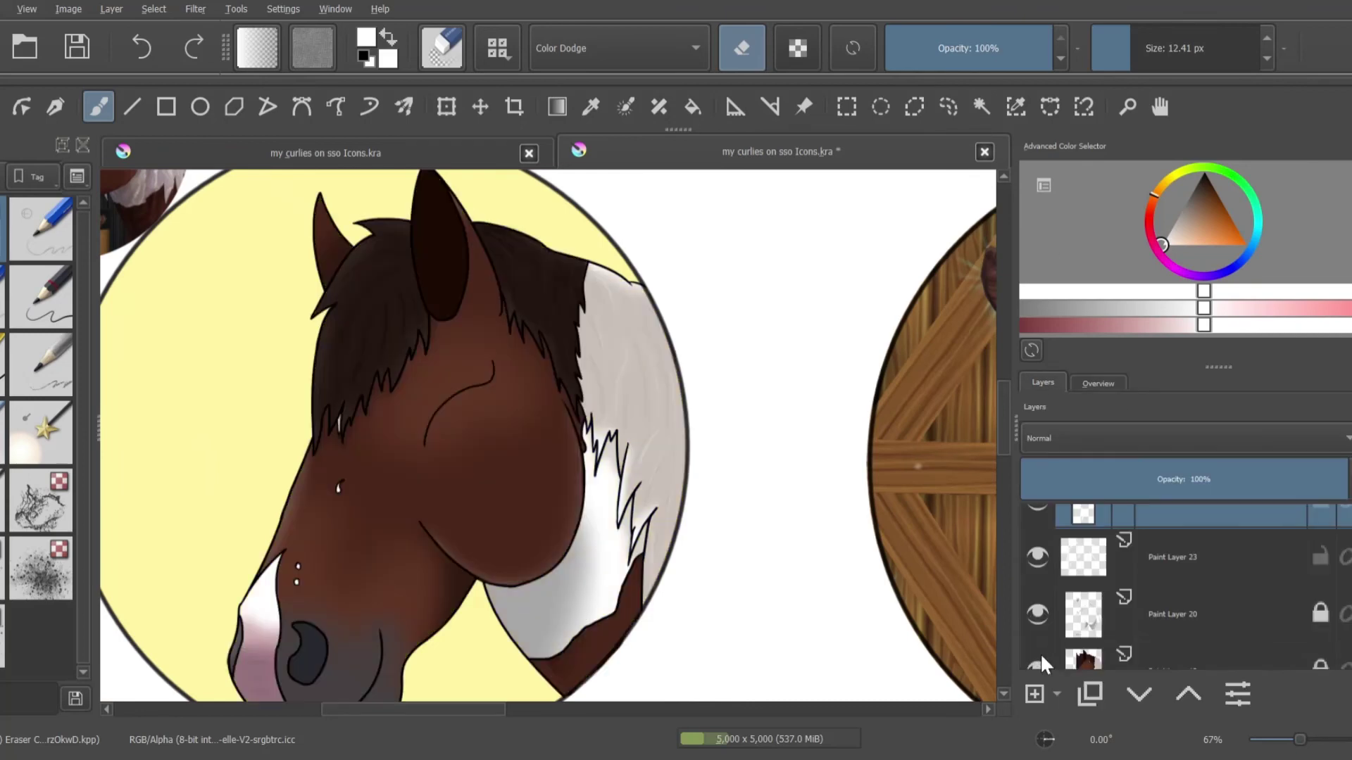
{"action": "left_click_drag", "start_coordinate": [1162, 479], "coordinate": [1129, 487]}
Paint black shadow strokes on both sides of the near ear at 15.63 px and blur them with Blender Blur at 72.34 px
{"action": "key", "text": "x"}
{"action": "key", "text": "slash"}
{"action": "scroll", "coordinate": [606, 298], "scroll_direction": "up", "scroll_amount": 5}
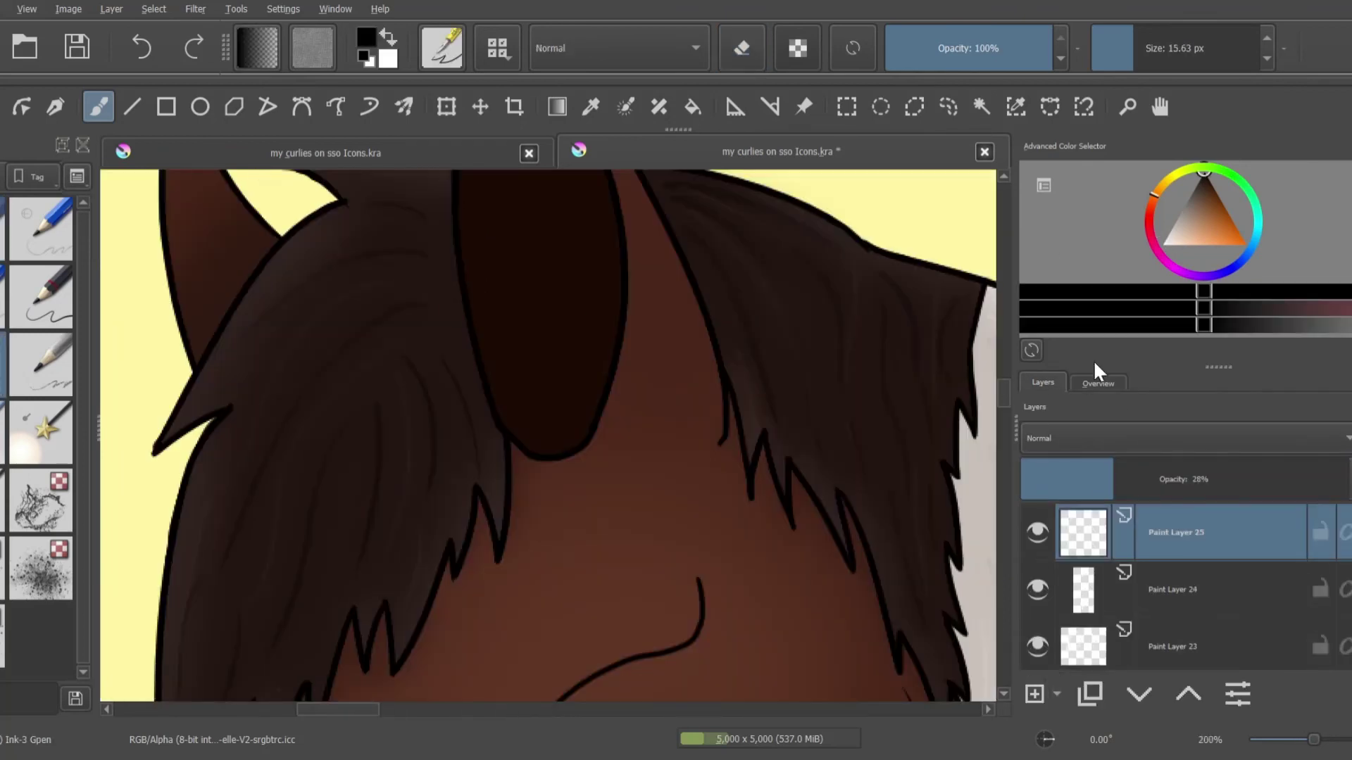
{"action": "left_click", "coordinate": [1099, 383]}
{"action": "scroll", "coordinate": [607, 298], "scroll_direction": "down", "scroll_amount": 2}
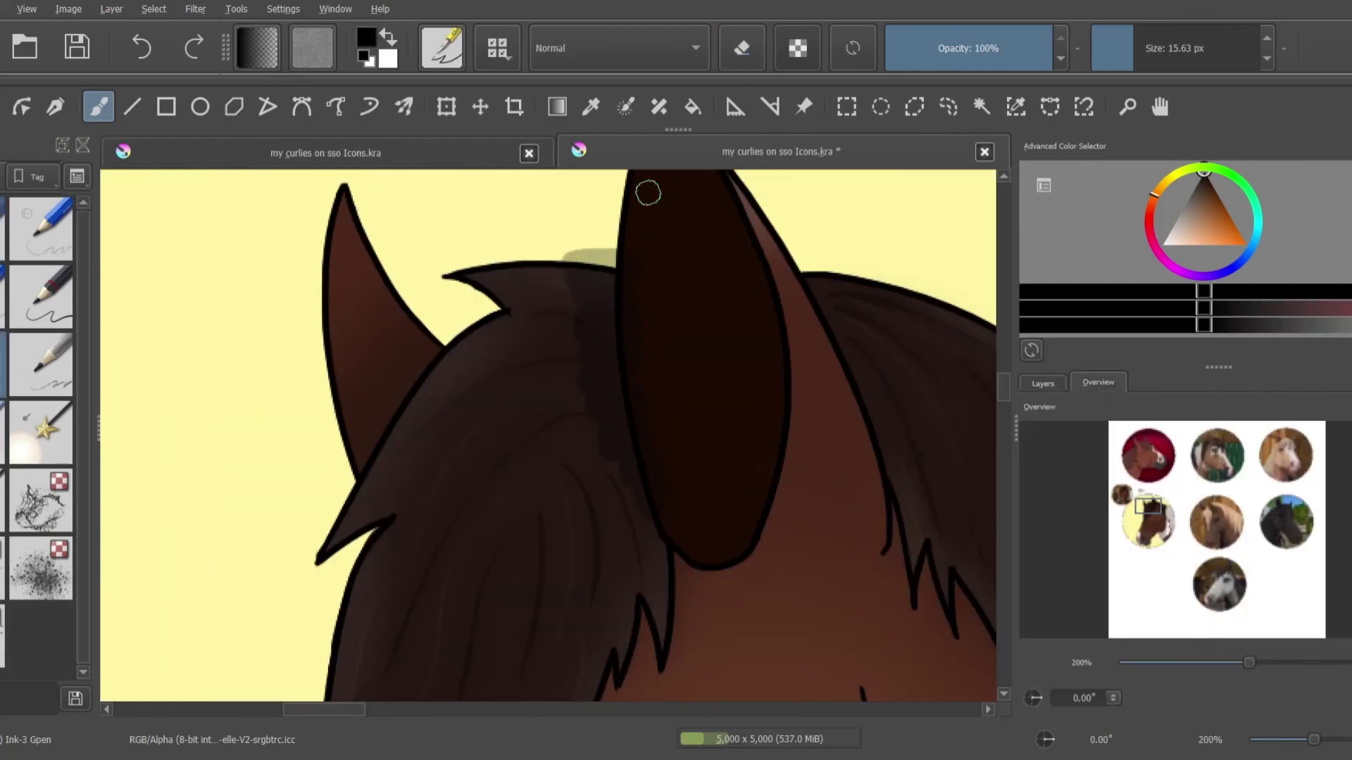
{"action": "key", "text": "slash"}
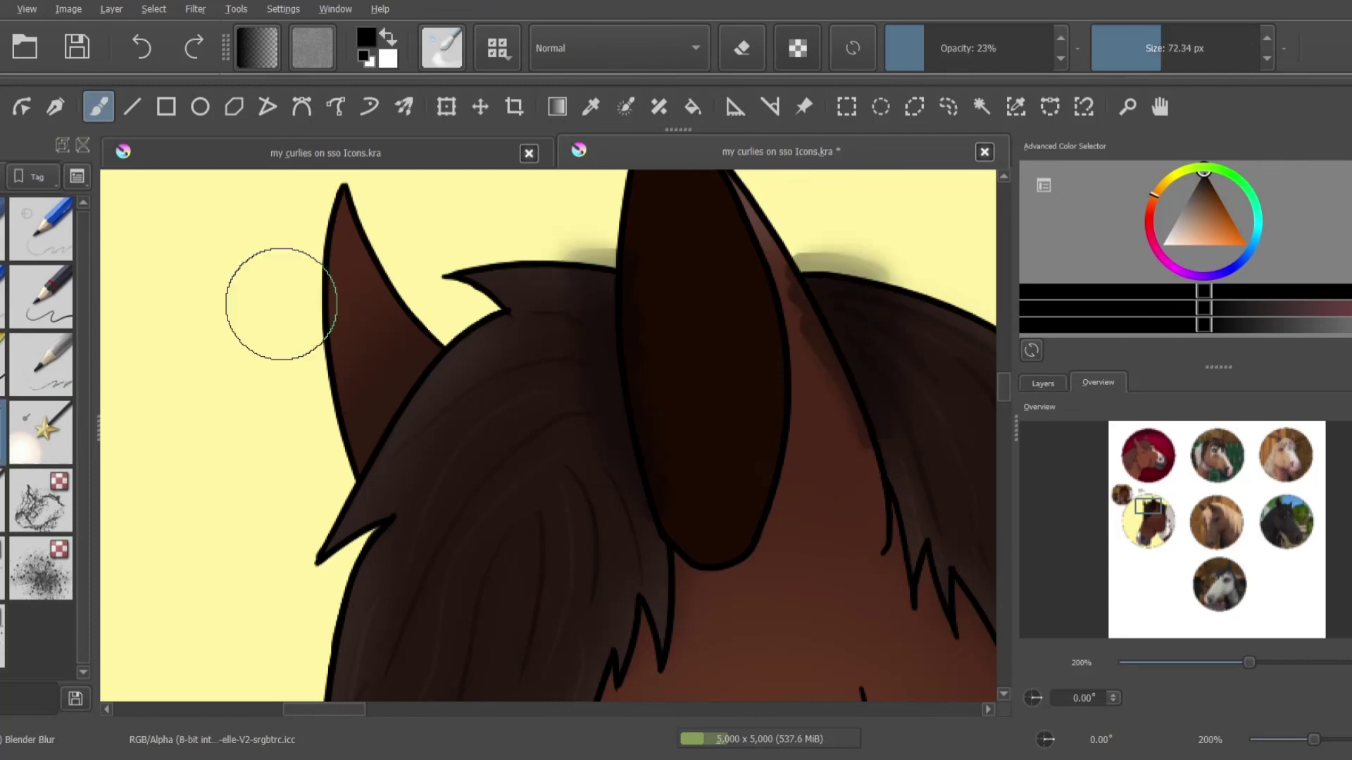
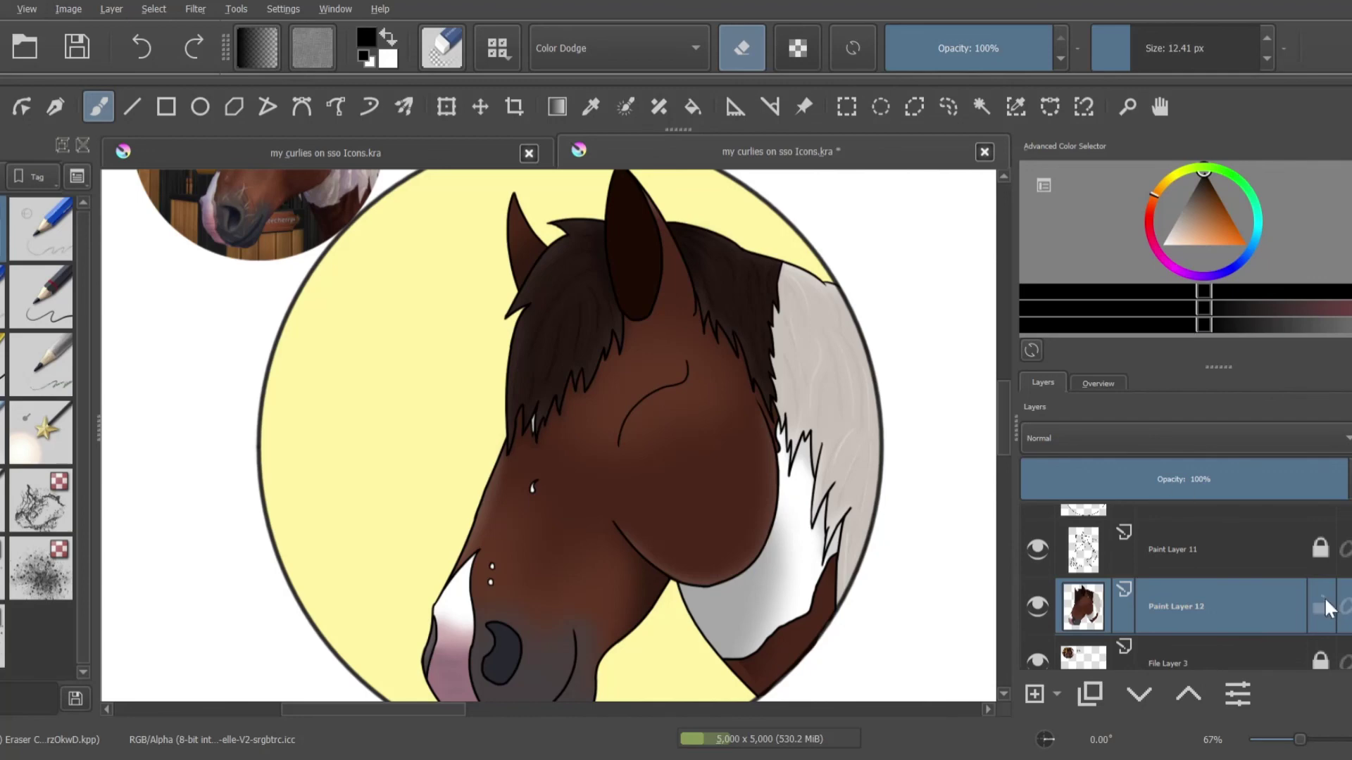
On a new layer above the yellow background circle, paint olive bands across its lower part and cream-yellow bands across its upper part at 238.76 px
{"action": "left_click", "coordinate": [1098, 383]}
{"action": "mouse_move", "coordinate": [1144, 486]}
{"action": "left_mouse_down"}
{"action": "mouse_move", "coordinate": [1183, 513]}
{"action": "mouse_move", "coordinate": [1144, 513]}
{"action": "left_mouse_up"}
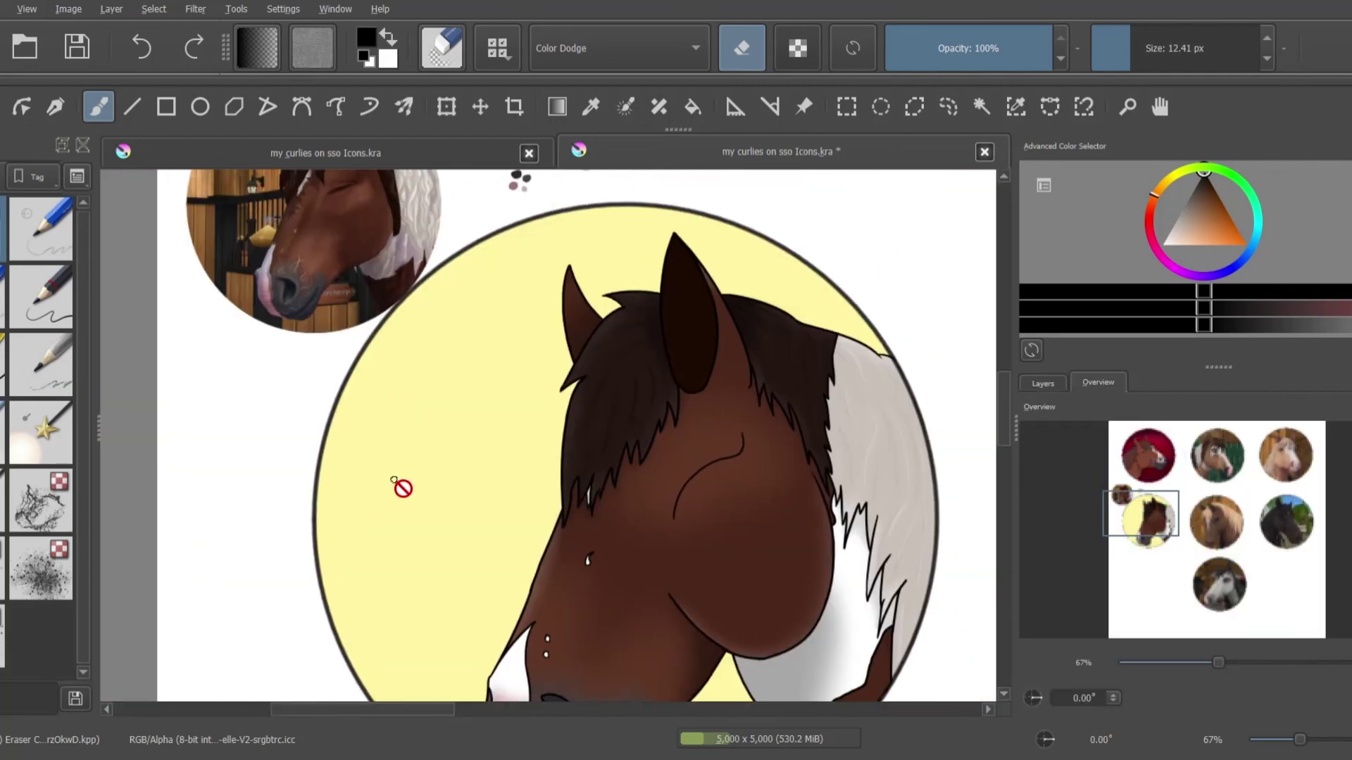
{"action": "scroll", "coordinate": [1005, 436], "scroll_direction": "down", "scroll_amount": 2}
{"action": "left_click", "coordinate": [1043, 383]}
{"action": "left_click", "coordinate": [981, 106]}
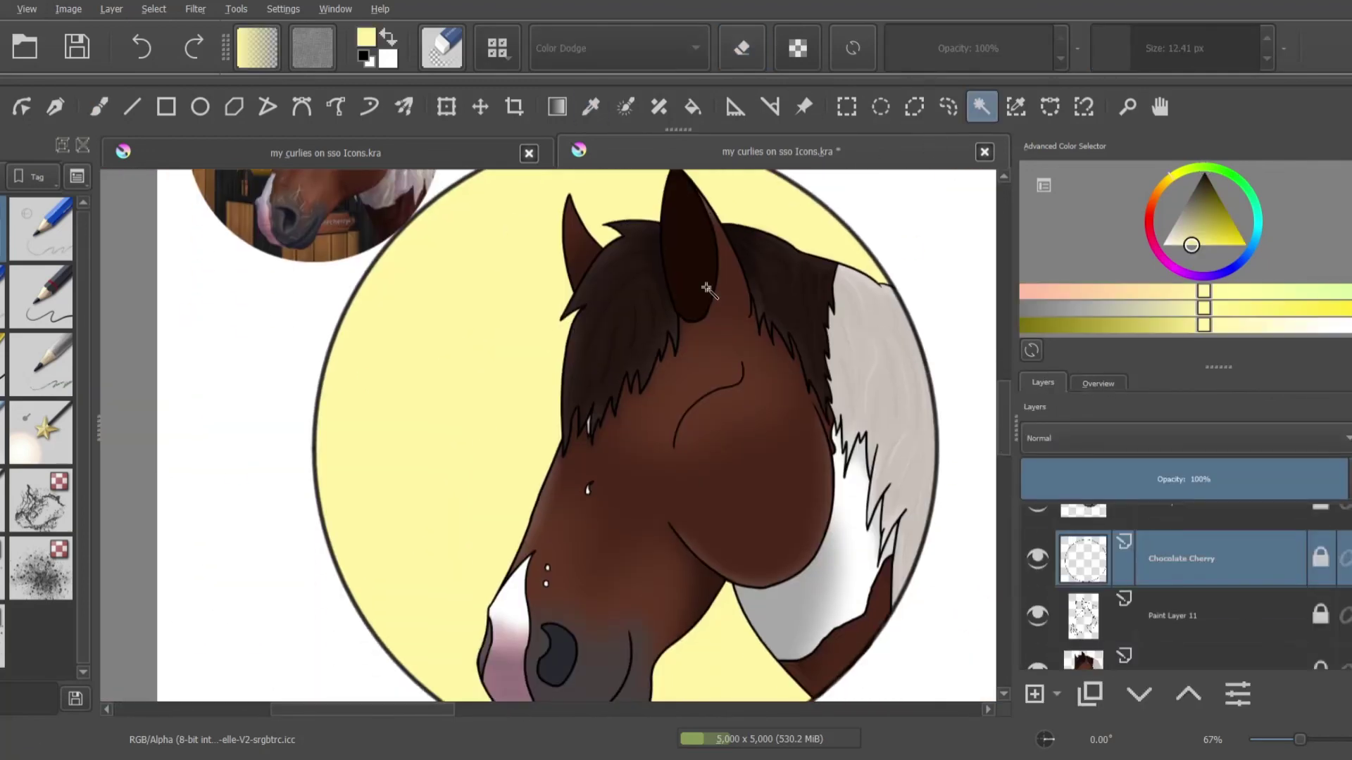
{"action": "scroll", "coordinate": [709, 405], "scroll_direction": "down", "scroll_amount": 2}
{"action": "key", "text": "b"}
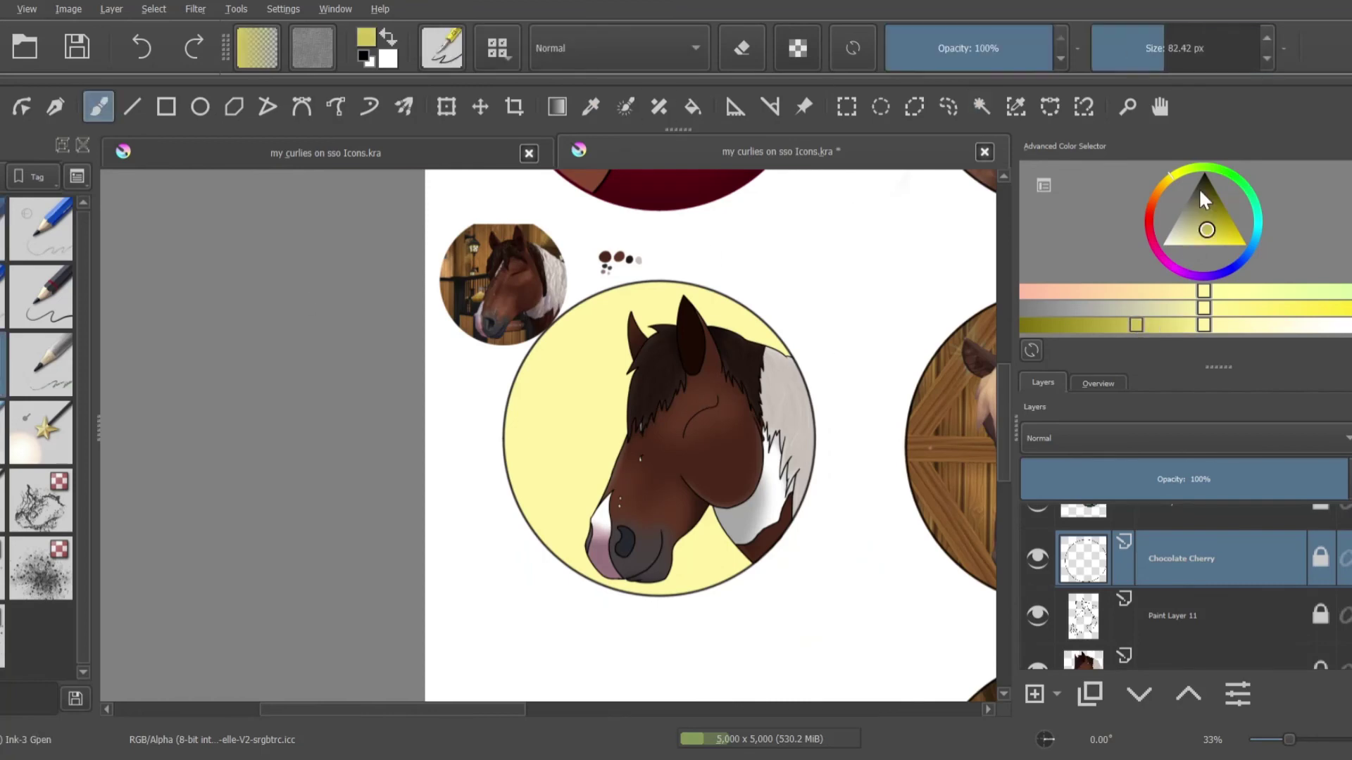
{"action": "left_click", "coordinate": [1083, 561]}
{"action": "left_click_drag", "start_coordinate": [458, 507], "coordinate": [712, 519]}
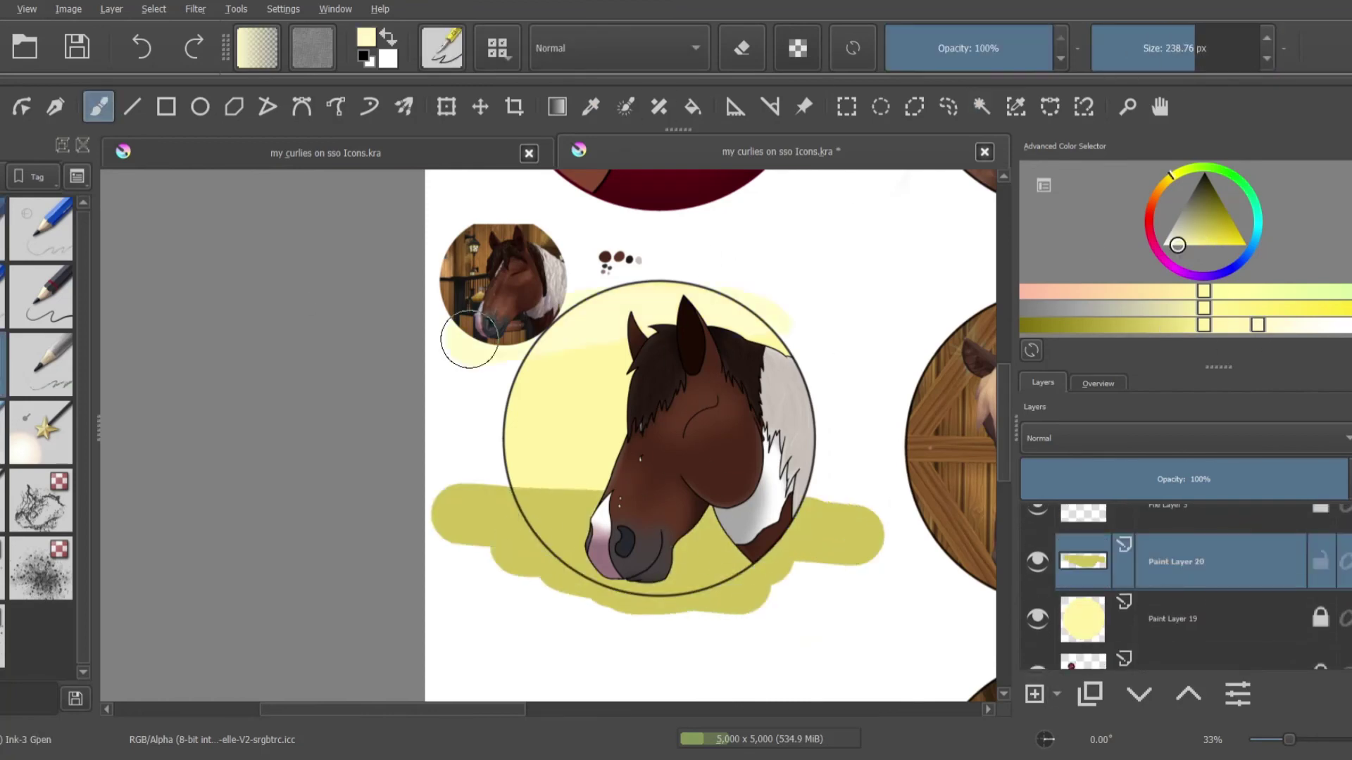
{"action": "key", "text": "k"}
{"action": "left_click_drag", "start_coordinate": [739, 578], "coordinate": [701, 581]}
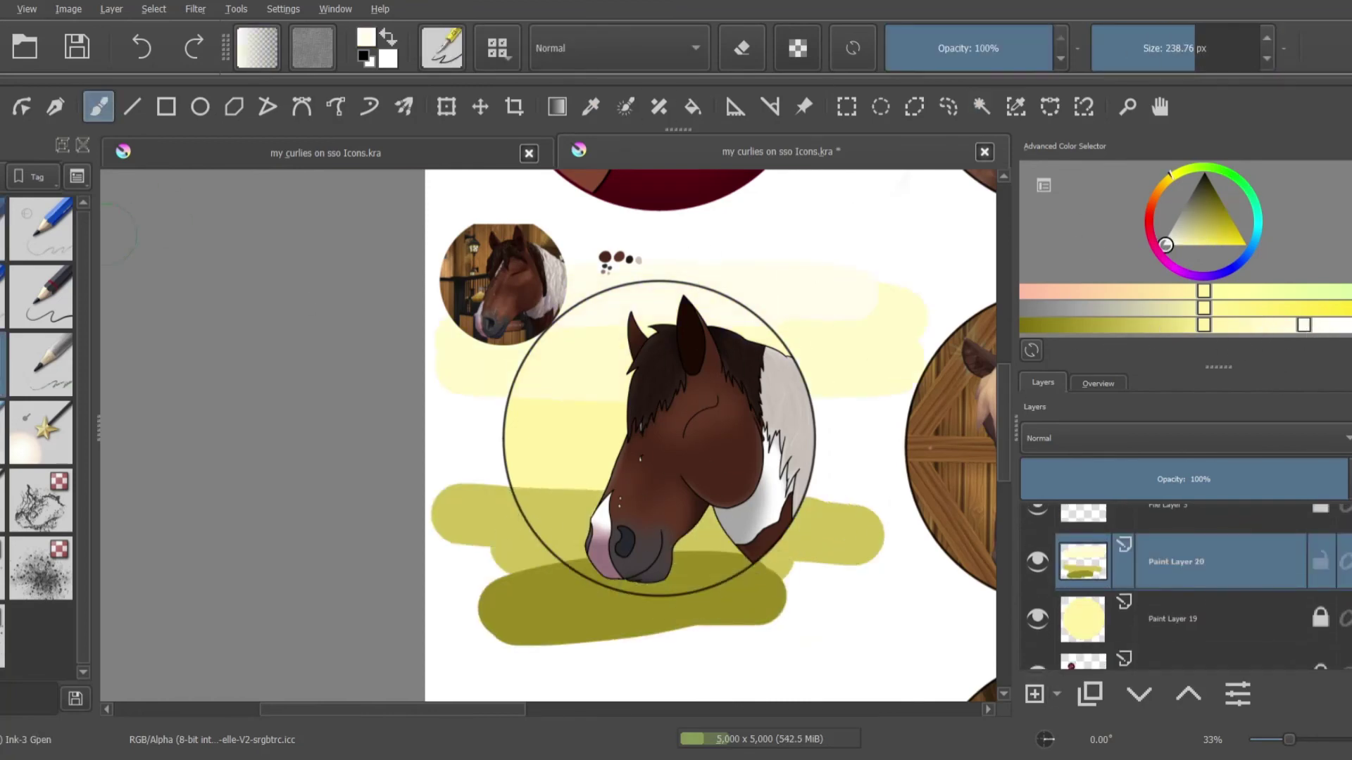
Blend the background bands into a soft gradient with the Blender Blur brush at 41% opacity and 406.44 px
{"action": "key", "text": "/"}
{"action": "key", "text": "o"}
{"action": "key", "text": "o"}
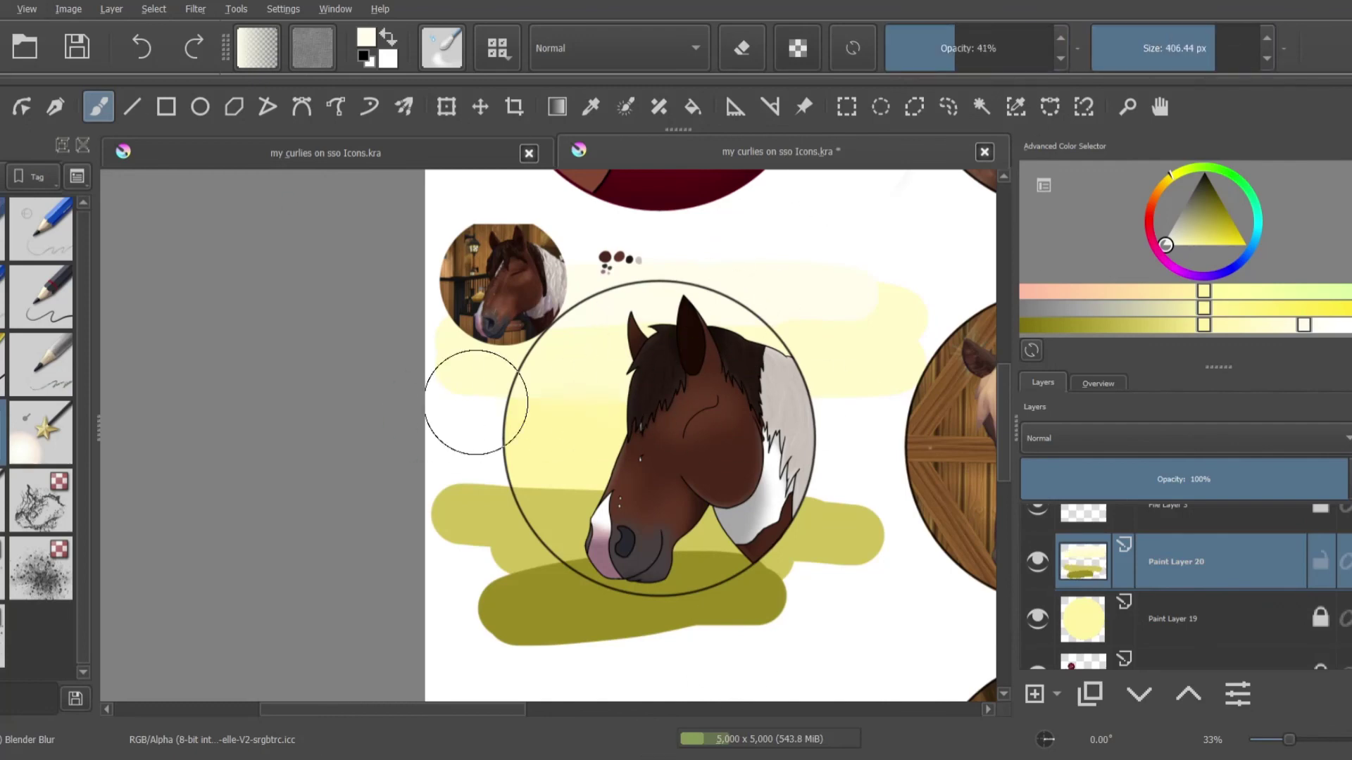
{"action": "left_click_drag", "start_coordinate": [468, 392], "coordinate": [493, 331]}
{"action": "left_click_drag", "start_coordinate": [757, 552], "coordinate": [433, 447]}
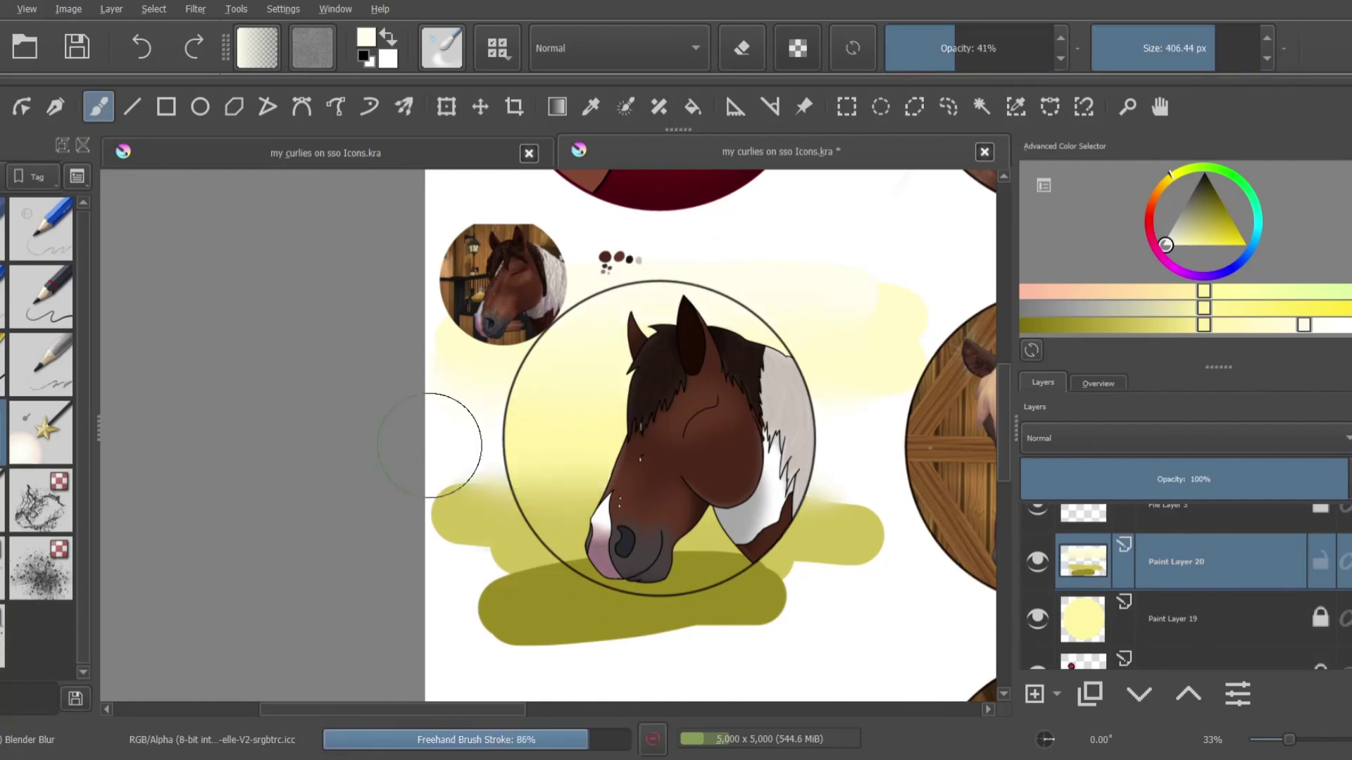
Select the area outside the portrait circle by contiguous selection on the Chocolate Cherry layer
{"action": "scroll", "coordinate": [1211, 619], "scroll_direction": "down", "scroll_amount": 3}
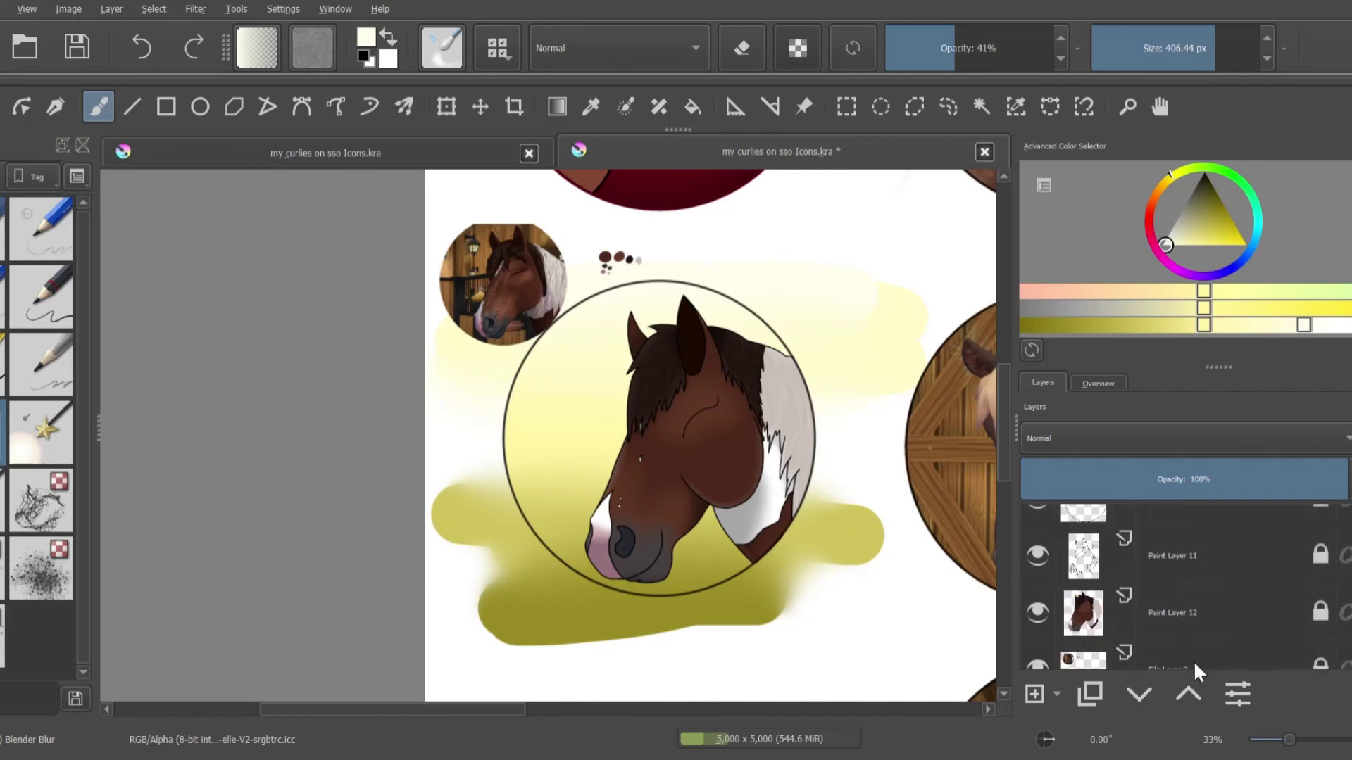
{"action": "left_click", "coordinate": [1161, 637]}
{"action": "left_click", "coordinate": [1183, 535]}
{"action": "left_click", "coordinate": [860, 366]}
{"action": "scroll", "coordinate": [860, 367], "scroll_direction": "up", "scroll_amount": 4}
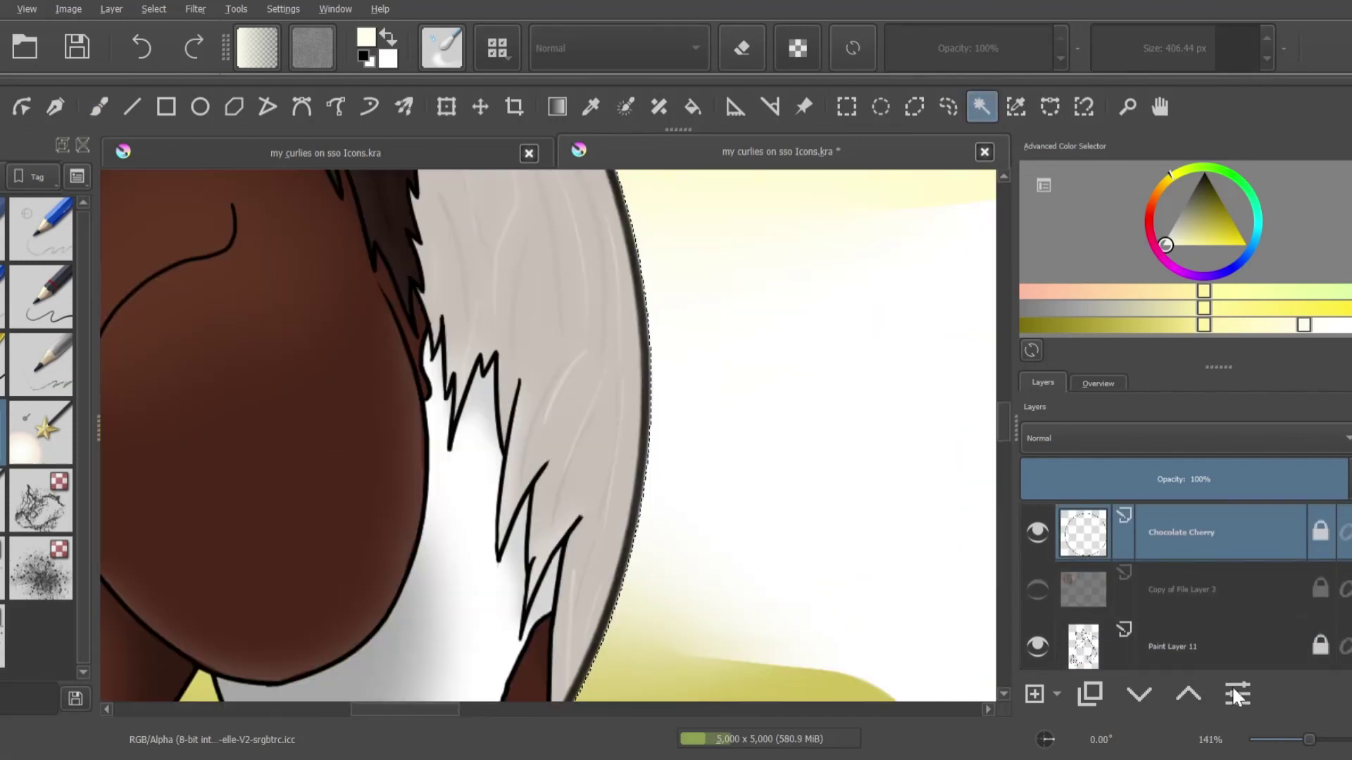
{"action": "scroll", "coordinate": [692, 352], "scroll_direction": "down", "scroll_amount": 4}
Erase the background gradient paint outside the portrait circle with a 249.61 px eraser at 100% opacity
{"action": "key", "text": "b"}
{"action": "key", "text": "Page_Down"}
{"action": "key", "text": "Page_Down"}
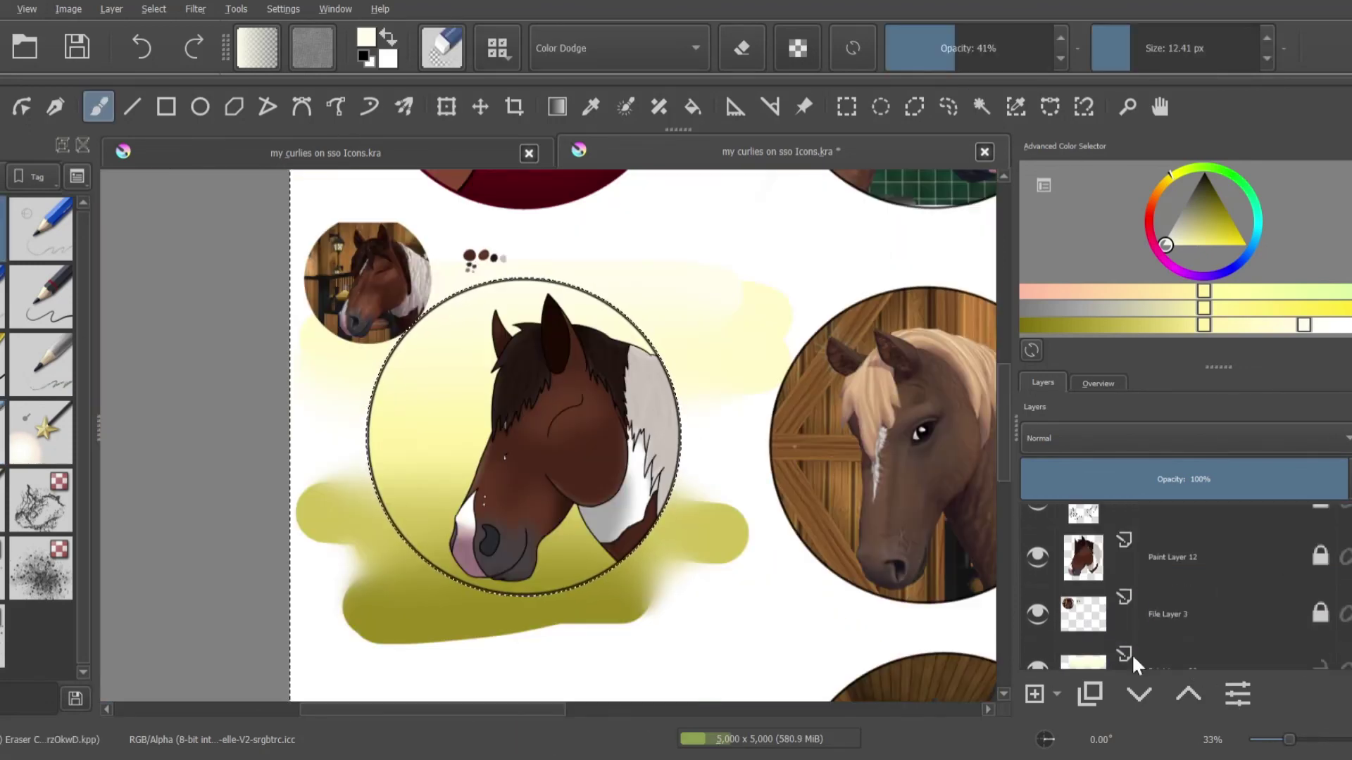
{"action": "key", "text": "e"}
{"action": "scroll", "coordinate": [718, 380], "scroll_direction": "down", "scroll_amount": 3}
{"action": "scroll", "coordinate": [1108, 594], "scroll_direction": "down", "scroll_amount": 3}
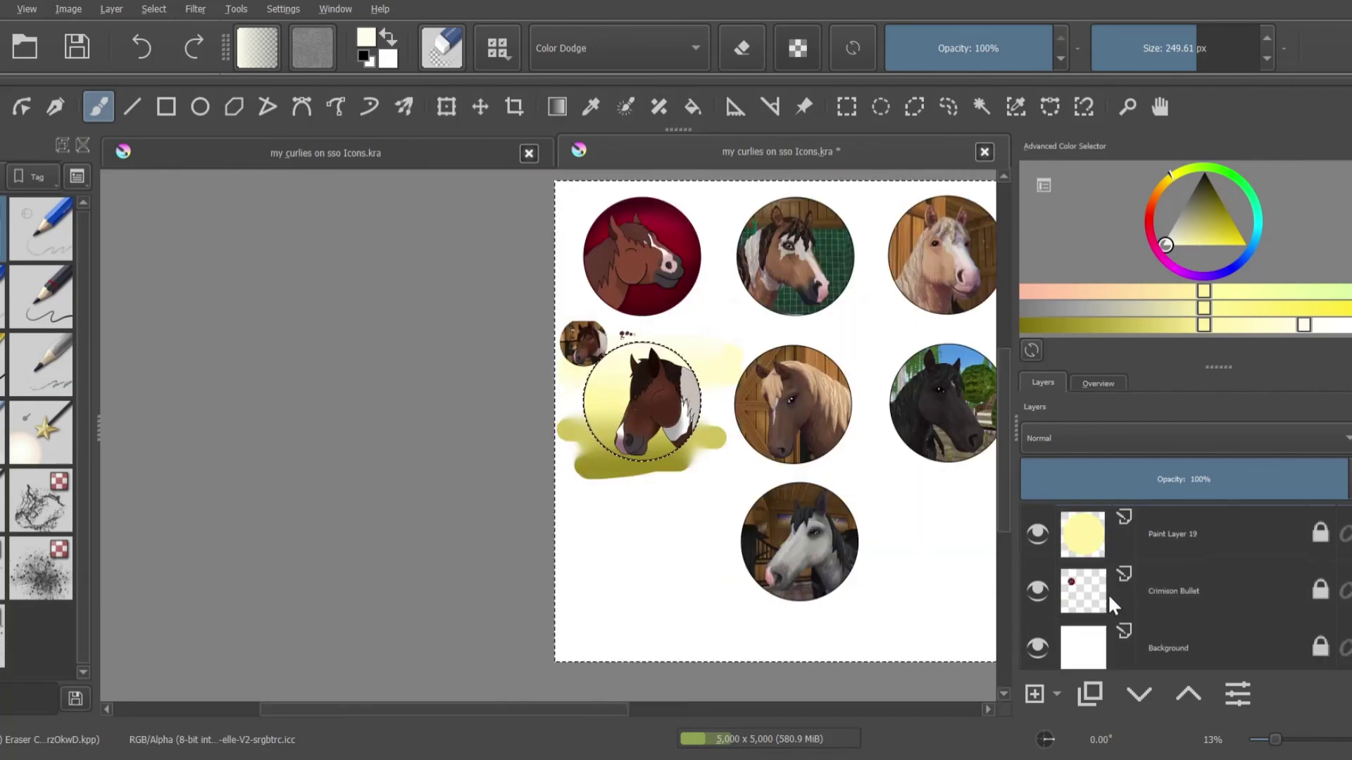
{"action": "scroll", "coordinate": [678, 368], "scroll_direction": "up", "scroll_amount": 2}
{"action": "mouse_move", "coordinate": [704, 549]}
{"action": "left_mouse_down"}
{"action": "mouse_move", "coordinate": [745, 637]}
{"action": "mouse_move", "coordinate": [571, 620]}
{"action": "left_mouse_up"}
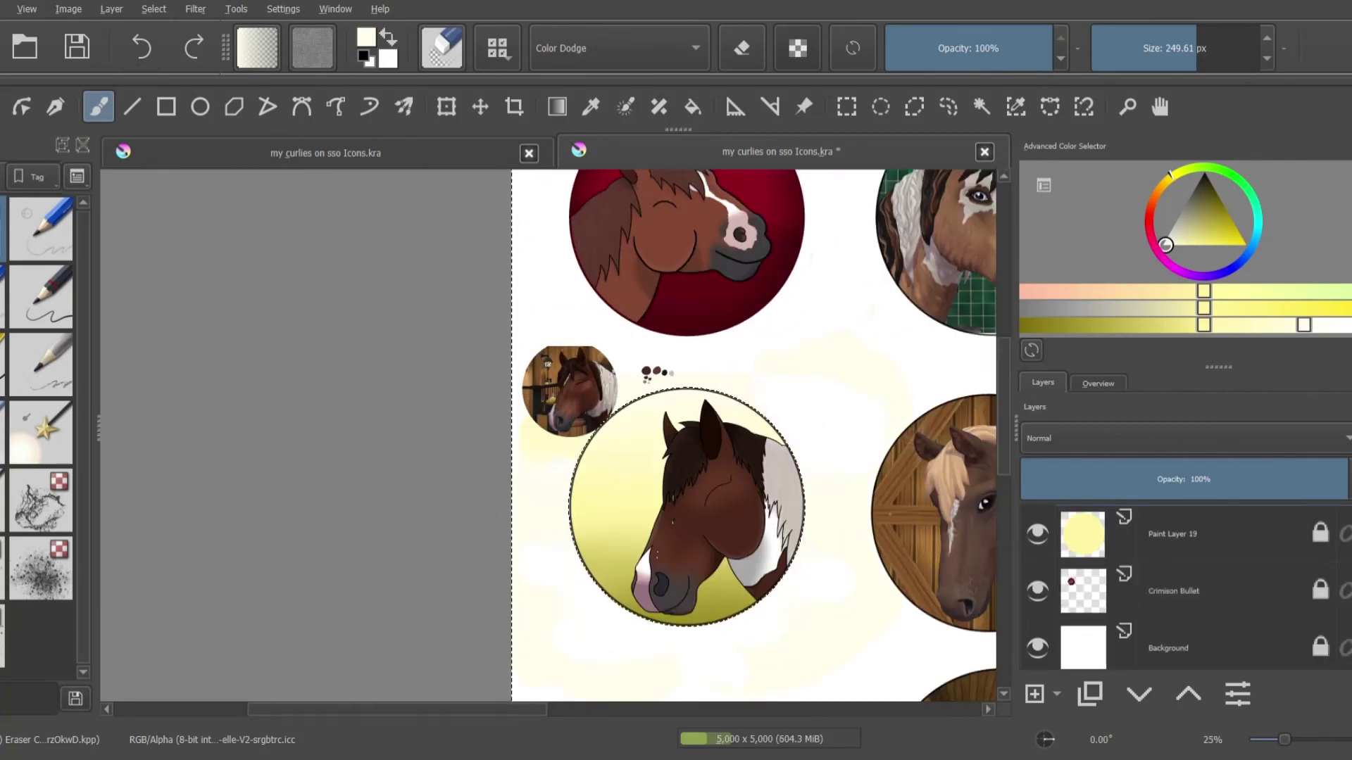
Clear the selection and merge the background gradient layer down into Paint Layer 19
{"action": "left_click", "coordinate": [1098, 383]}
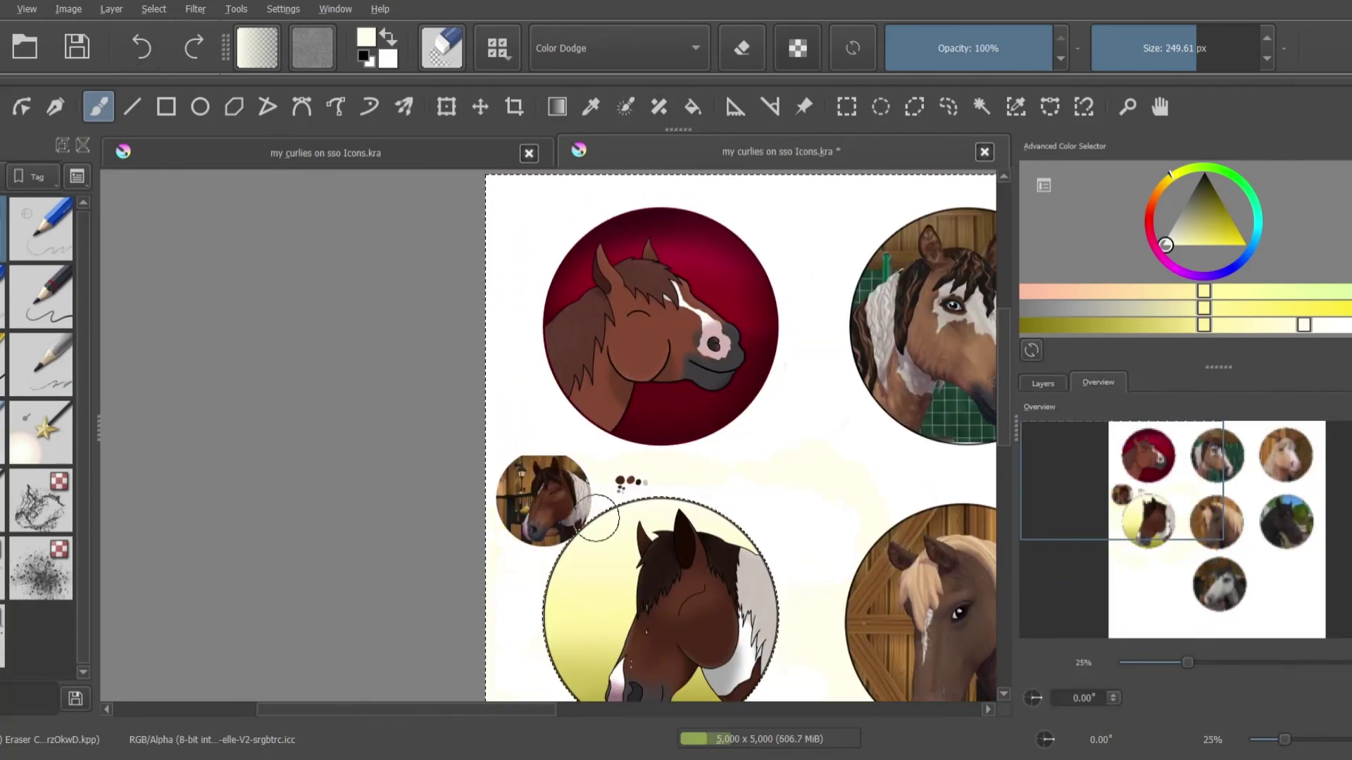
{"action": "left_click", "coordinate": [982, 107]}
{"action": "scroll", "coordinate": [700, 355], "scroll_direction": "up", "scroll_amount": 1}
{"action": "left_click", "coordinate": [1043, 383]}
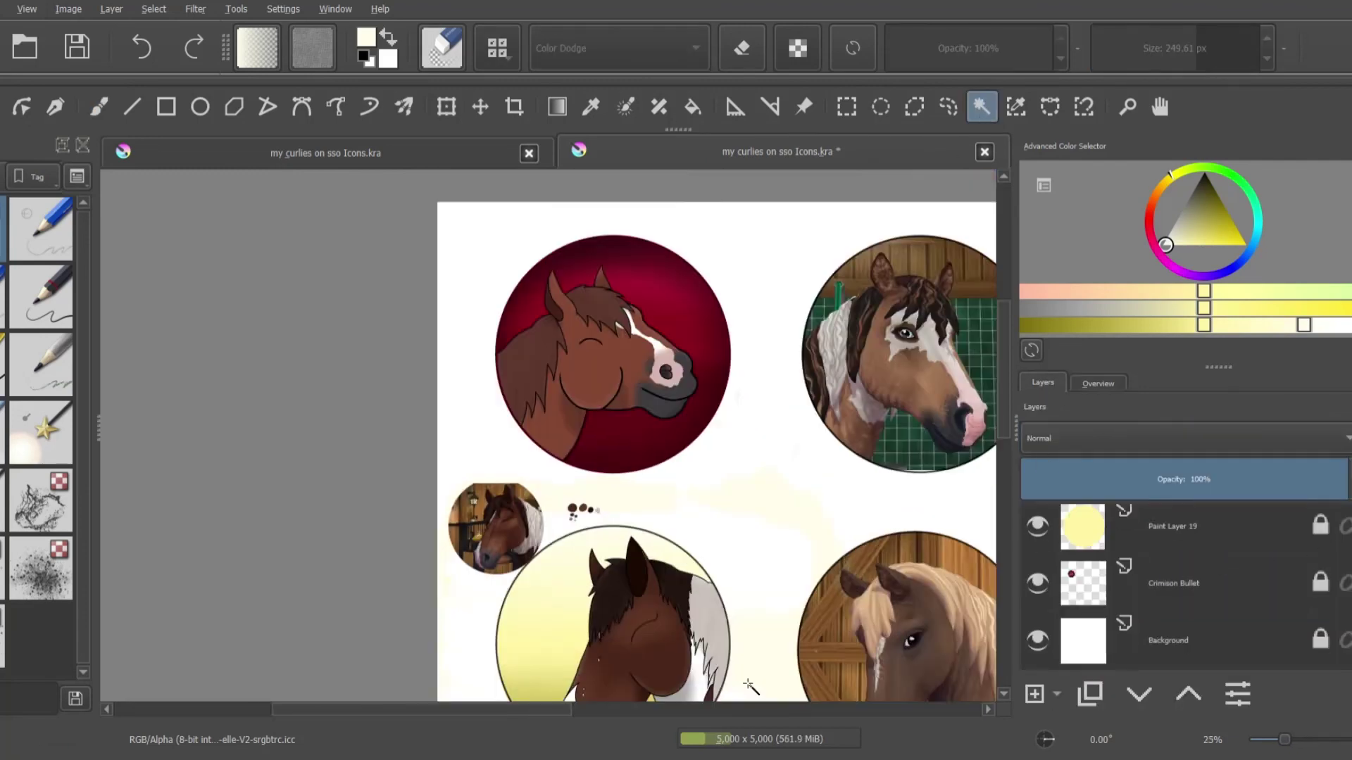
{"action": "scroll", "coordinate": [1056, 584], "scroll_direction": "up", "scroll_amount": 2}
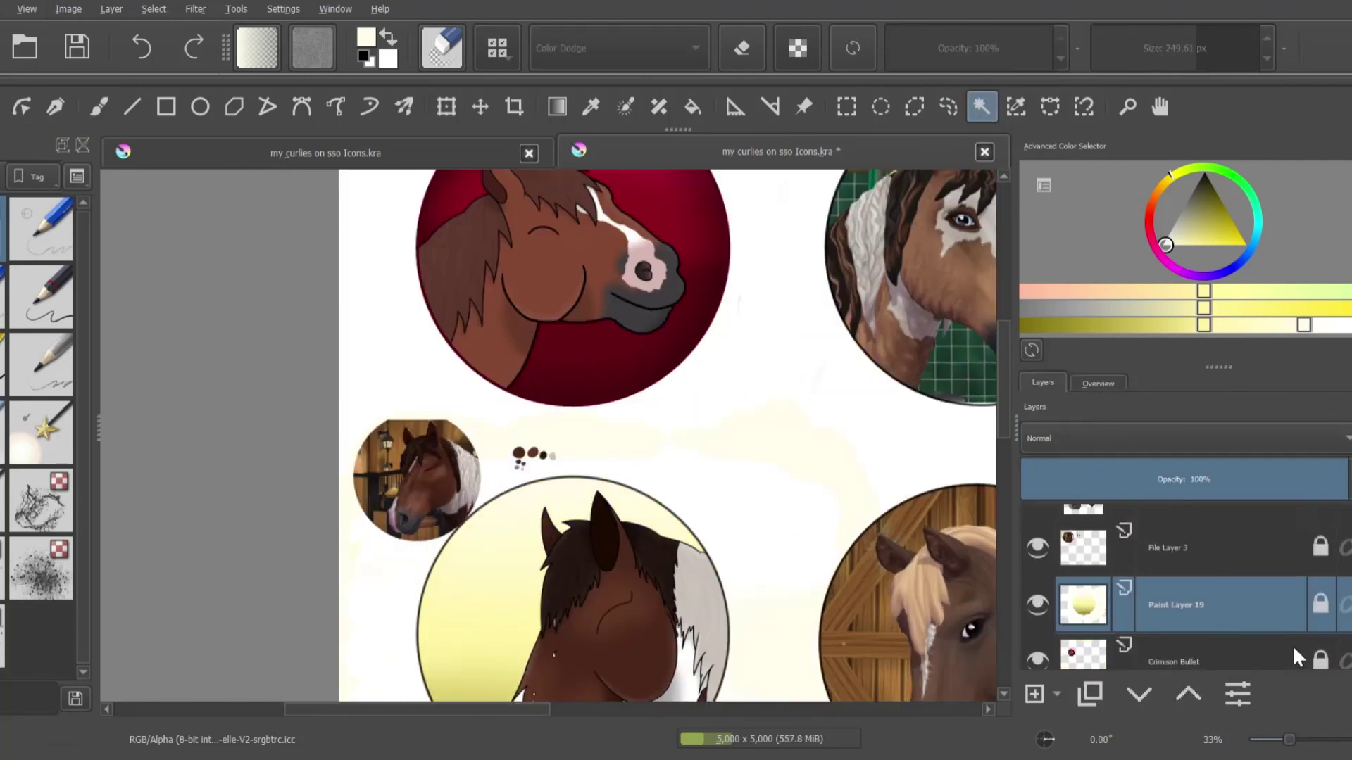
Show the hidden Copy of File Layer 3 reference layer and delete it
{"action": "scroll", "coordinate": [1310, 598], "scroll_direction": "down", "scroll_amount": 3}
{"action": "scroll", "coordinate": [1004, 394], "scroll_direction": "up", "scroll_amount": 2}
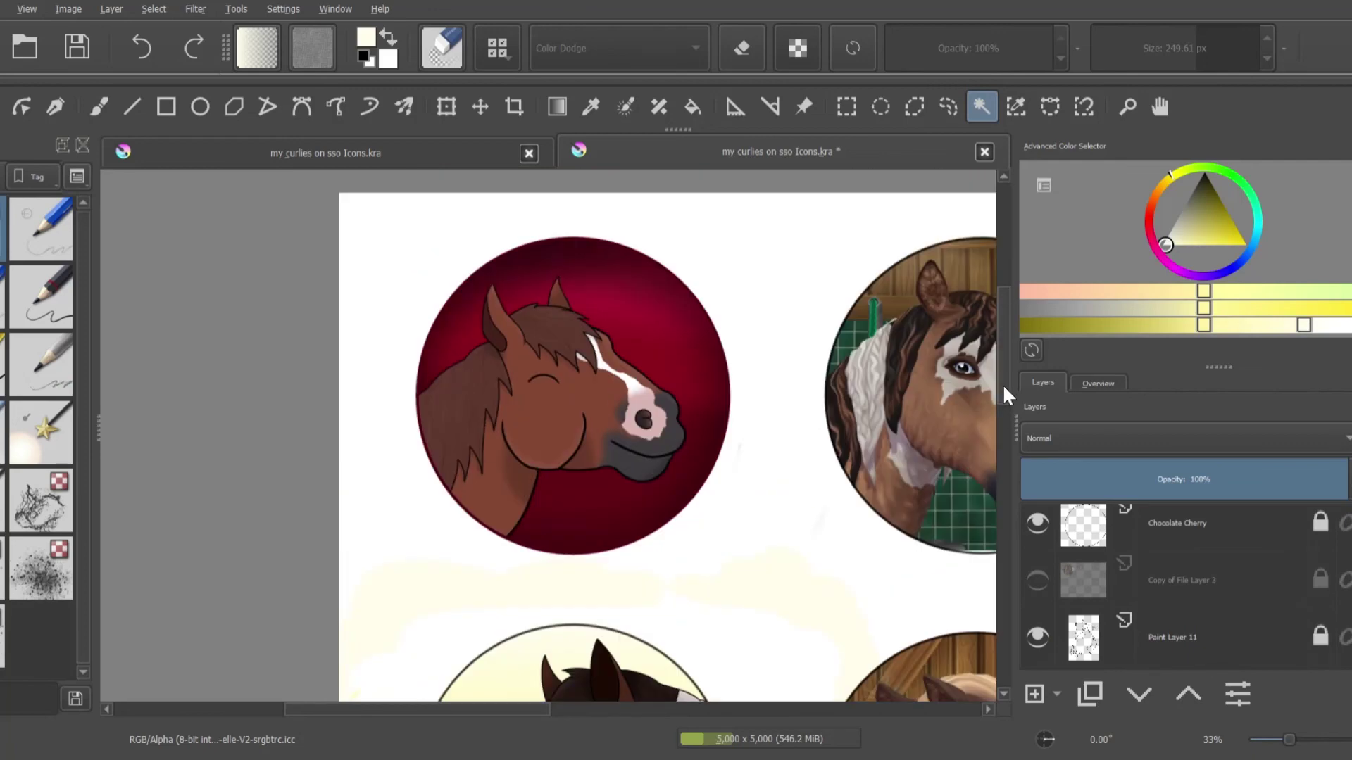
{"action": "scroll", "coordinate": [1004, 388], "scroll_direction": "down", "scroll_amount": 2}
{"action": "scroll", "coordinate": [550, 437], "scroll_direction": "up", "scroll_amount": 1}
{"action": "left_click", "coordinate": [1037, 581]}
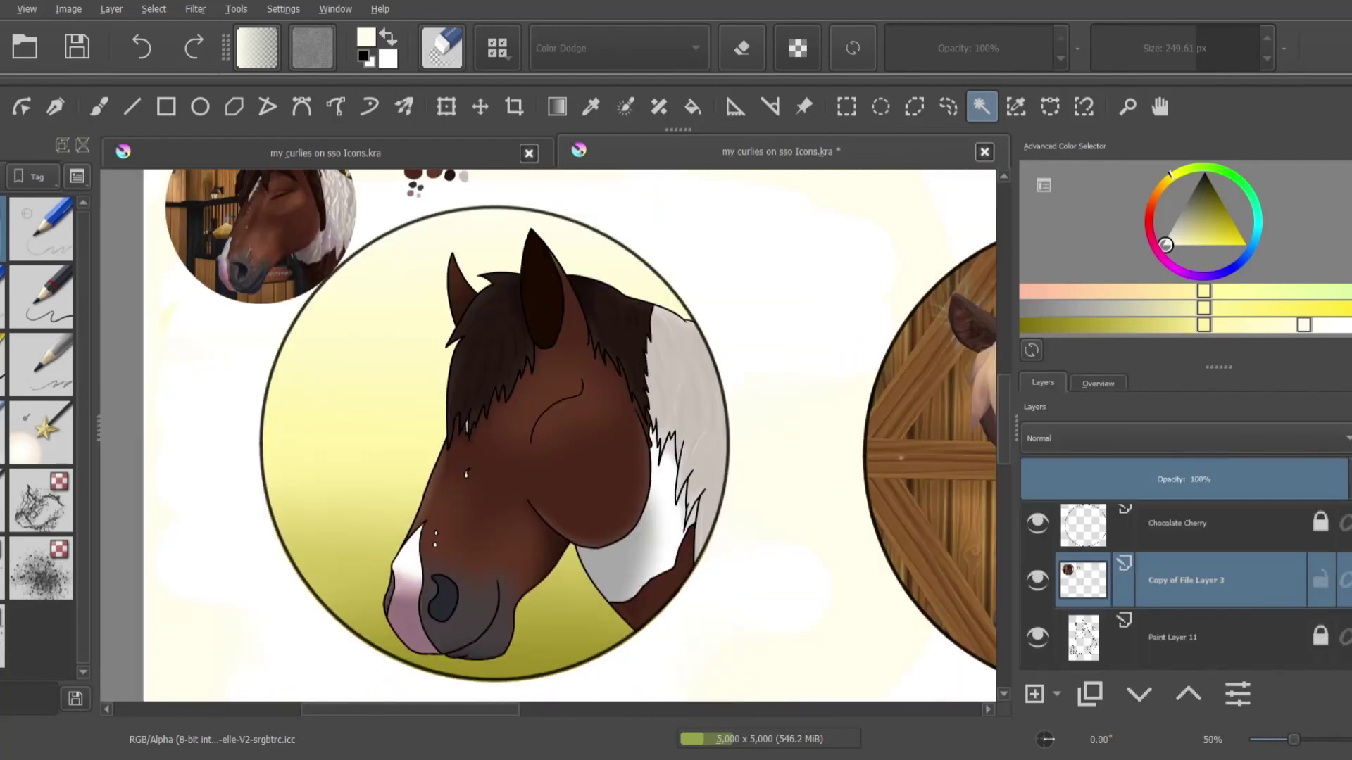
{"action": "key", "text": "shift+Delete"}
Select the painted pixels of the circle outline on the Chocolate Cherry layer
{"action": "left_click", "coordinate": [1183, 552]}
{"action": "key", "text": "minus"}
{"action": "left_click", "coordinate": [1083, 552], "text": "ctrl"}
{"action": "key", "text": "plus"}
{"action": "key", "text": "plus"}
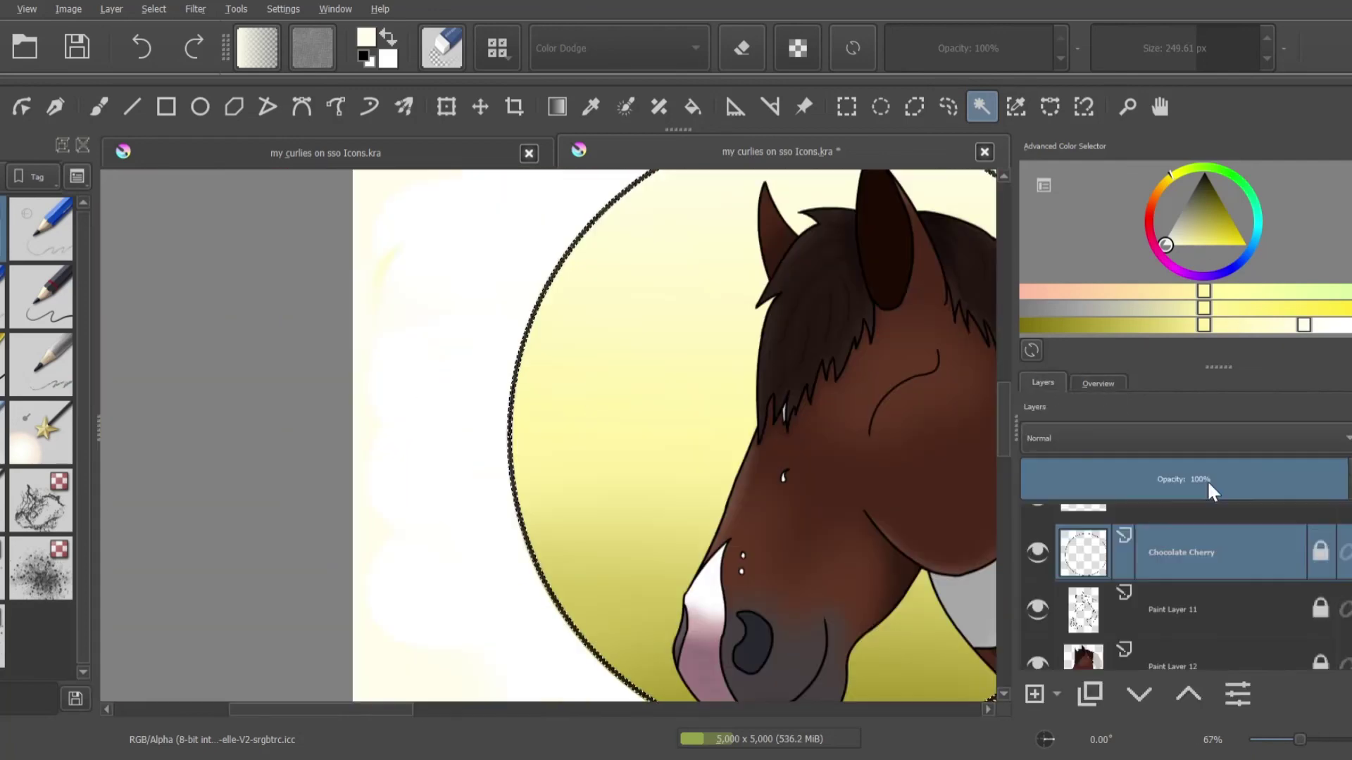
{"action": "scroll", "coordinate": [1000, 335], "scroll_direction": "down", "scroll_amount": 1}
{"action": "scroll", "coordinate": [1007, 394], "scroll_direction": "right", "scroll_amount": 3}
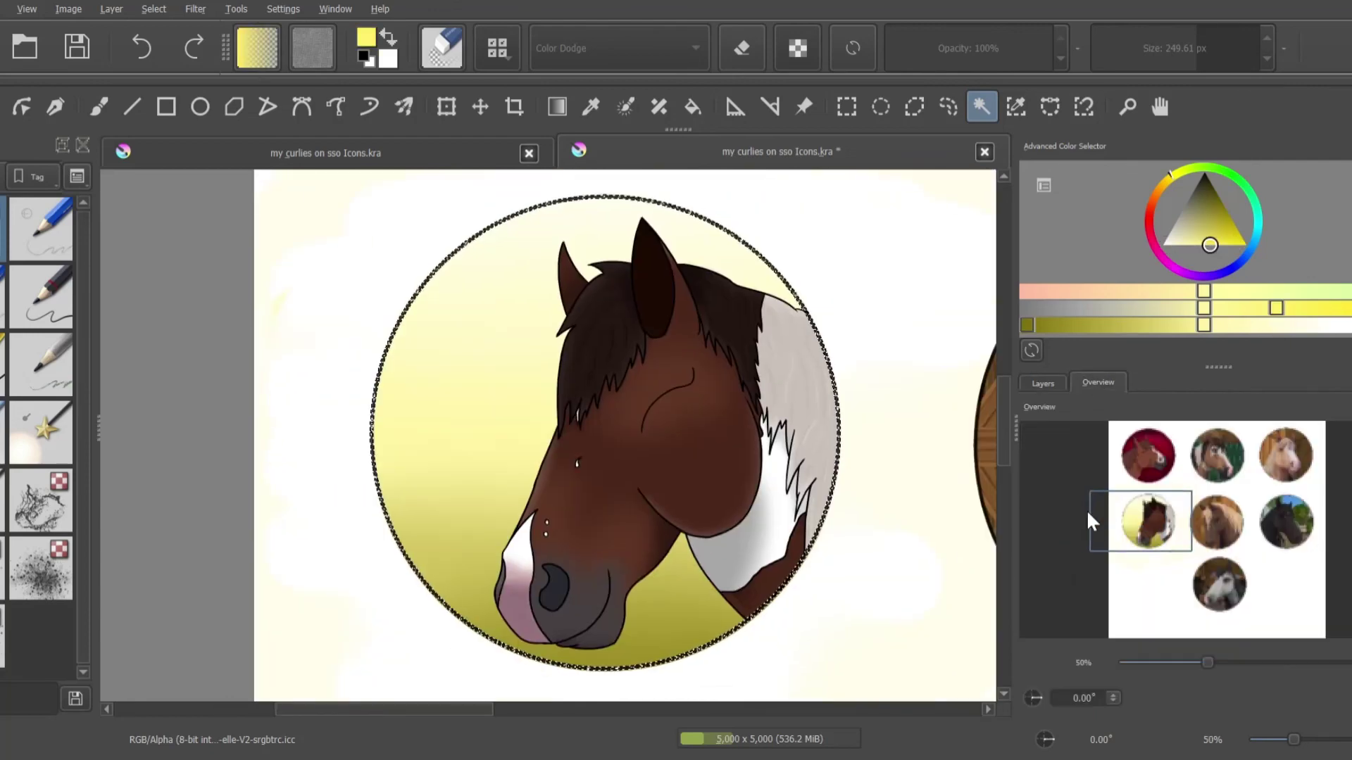
Unlock the Chocolate Cherry layer and paint the selected circle outline yellow with the Ink-3 Gpen brush at 238.76 px
{"action": "key", "text": "b"}
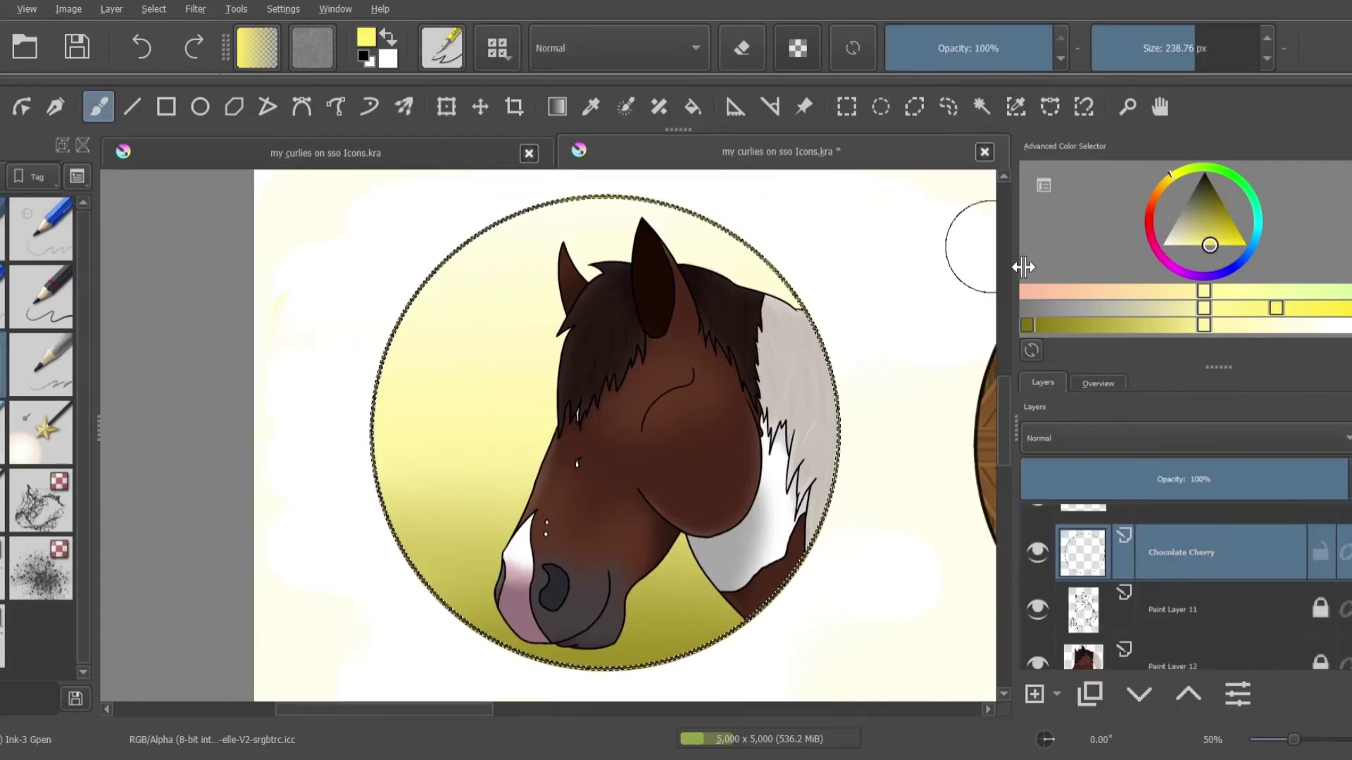
{"action": "scroll", "coordinate": [467, 669], "scroll_direction": "down", "scroll_amount": 1}
{"action": "scroll", "coordinate": [352, 300], "scroll_direction": "up", "scroll_amount": 6}
{"action": "key", "text": "w"}
{"action": "scroll", "coordinate": [425, 437], "scroll_direction": "down", "scroll_amount": 5}
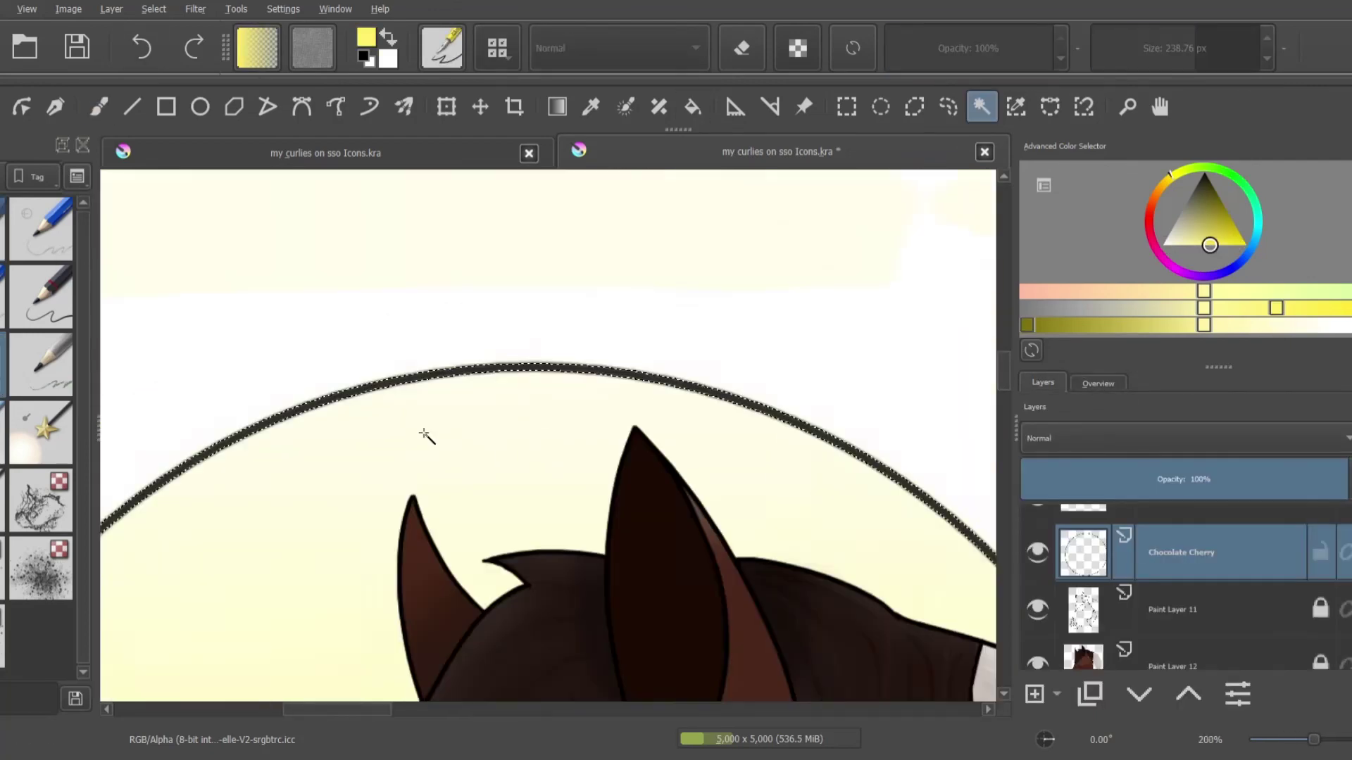
{"action": "key", "text": "b"}
{"action": "scroll", "coordinate": [685, 431], "scroll_direction": "down", "scroll_amount": 2}
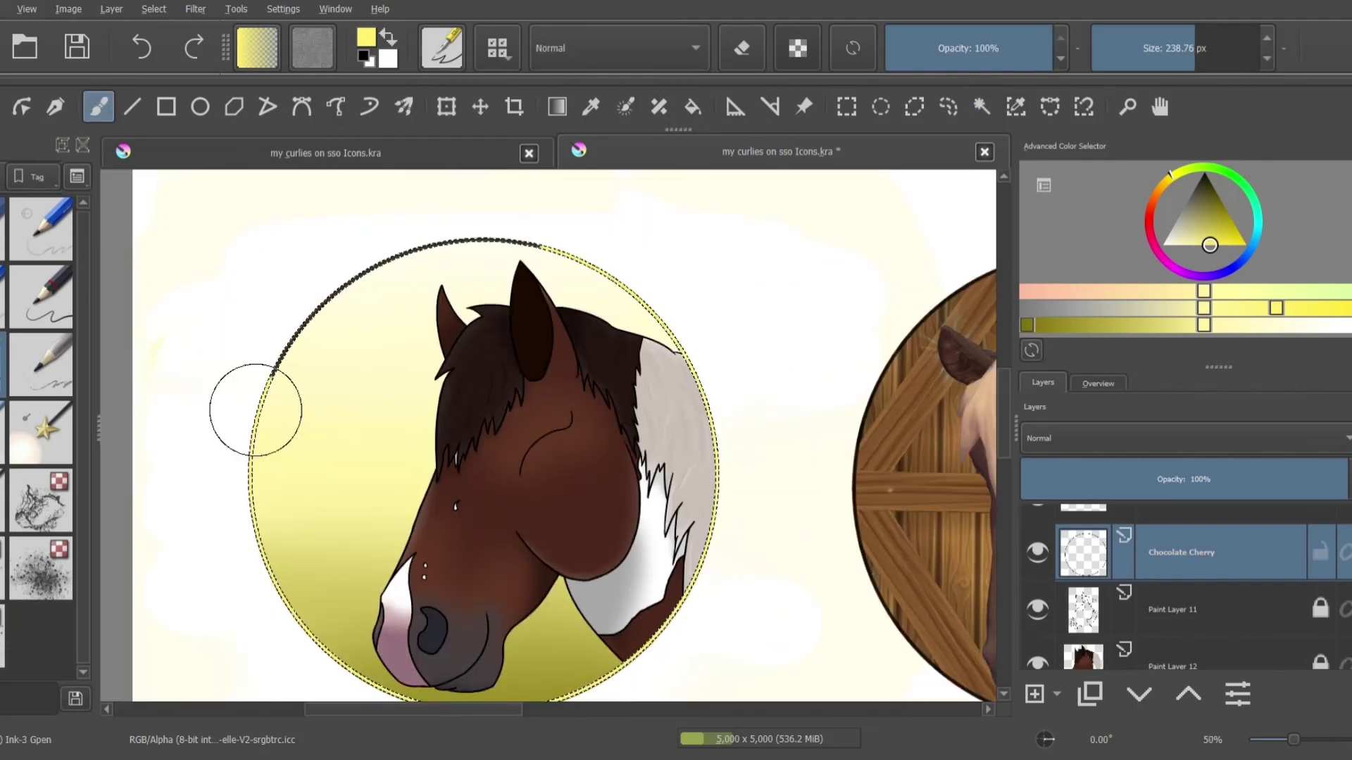
{"action": "scroll", "coordinate": [498, 597], "scroll_direction": "up", "scroll_amount": 5}
{"action": "scroll", "coordinate": [498, 597], "scroll_direction": "down", "scroll_amount": 5}
Adjust the yellow shade and paint it over the upper arc of the selected circle outline at 238.76 px
{"action": "left_click", "coordinate": [1098, 382]}
{"action": "left_click", "coordinate": [1125, 527]}
{"action": "left_click_drag", "start_coordinate": [1125, 527], "coordinate": [1128, 535]}
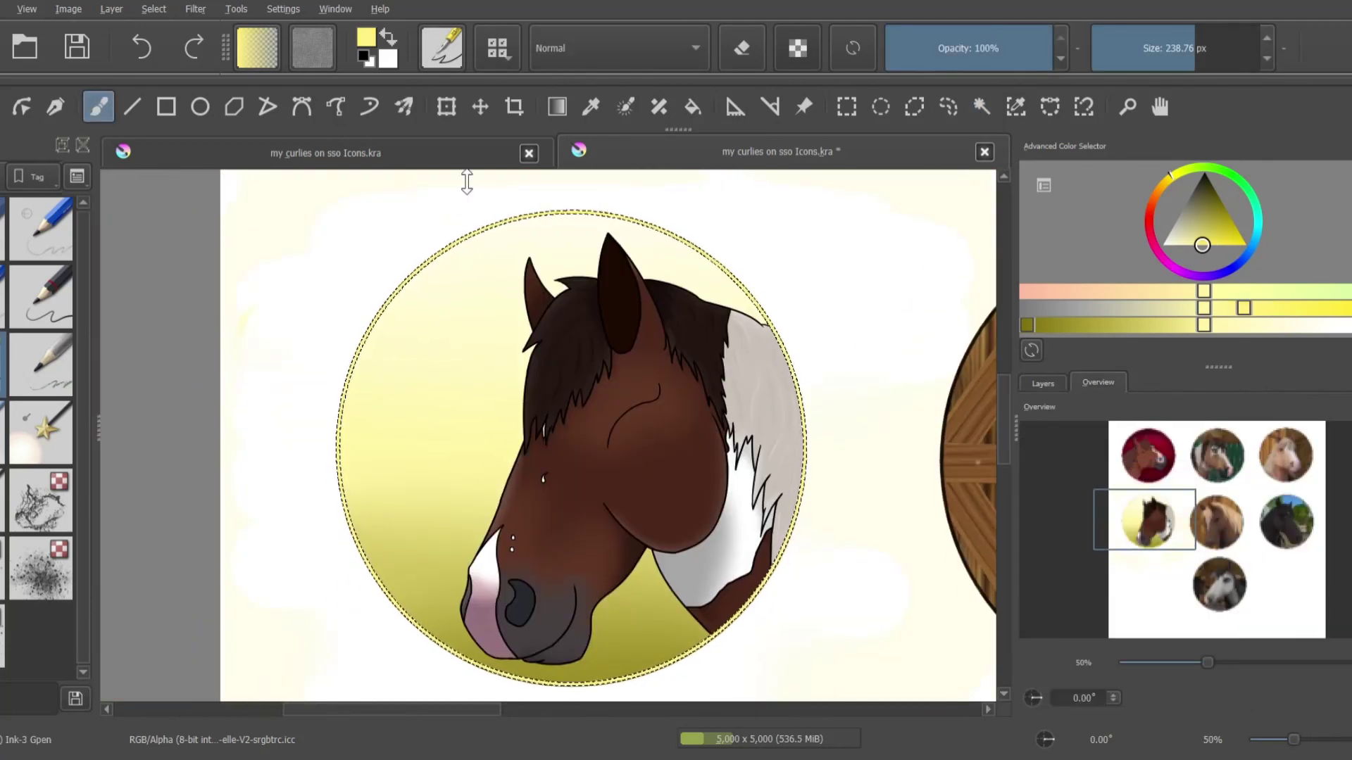
{"action": "left_click", "coordinate": [1190, 325]}
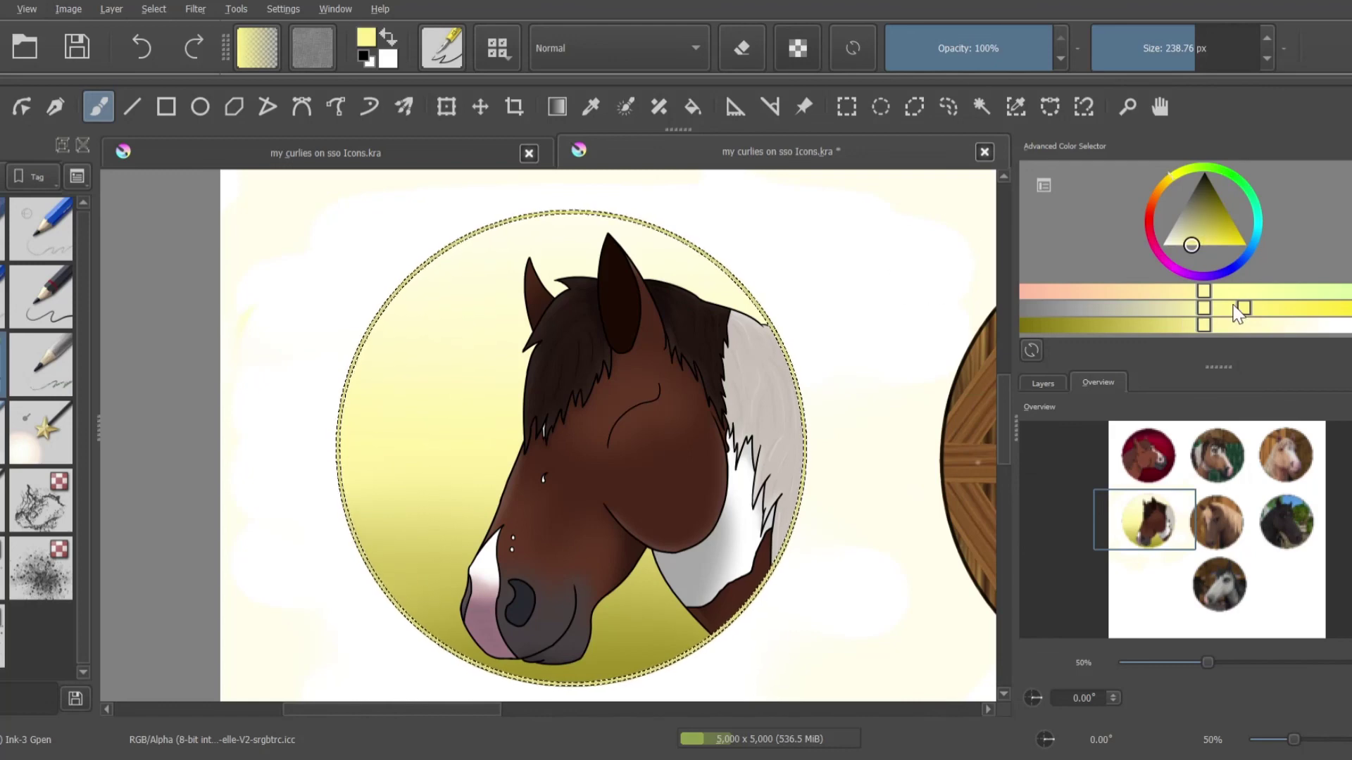
{"action": "left_click_drag", "start_coordinate": [728, 285], "coordinate": [462, 240]}
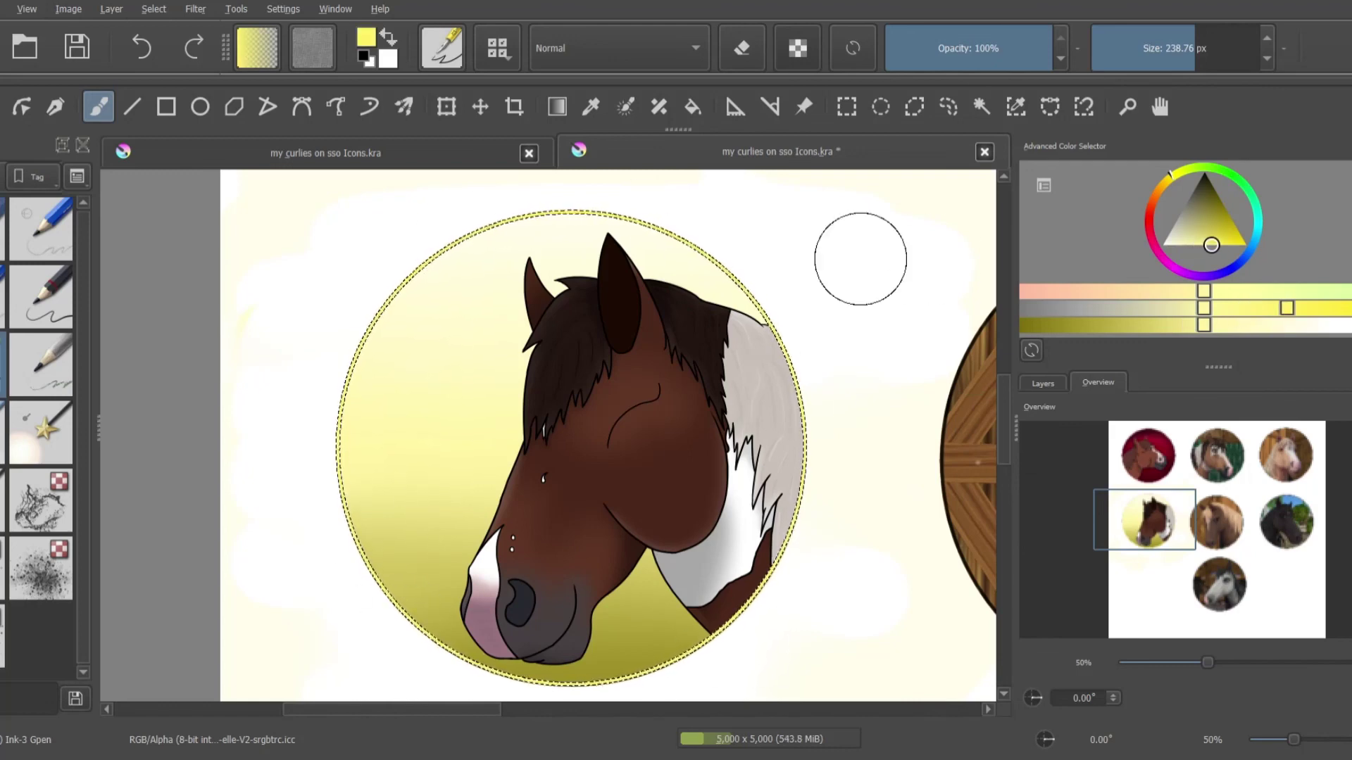
{"action": "left_click", "coordinate": [981, 106]}
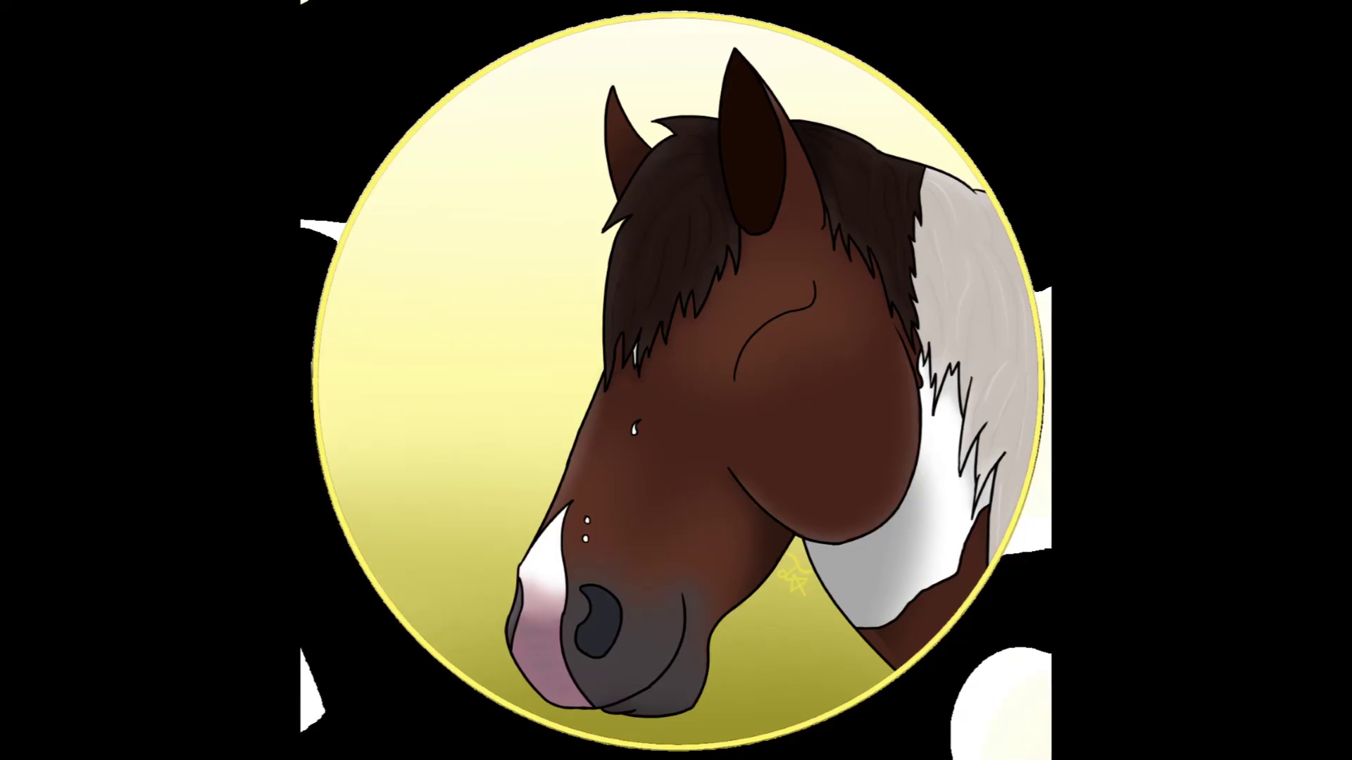